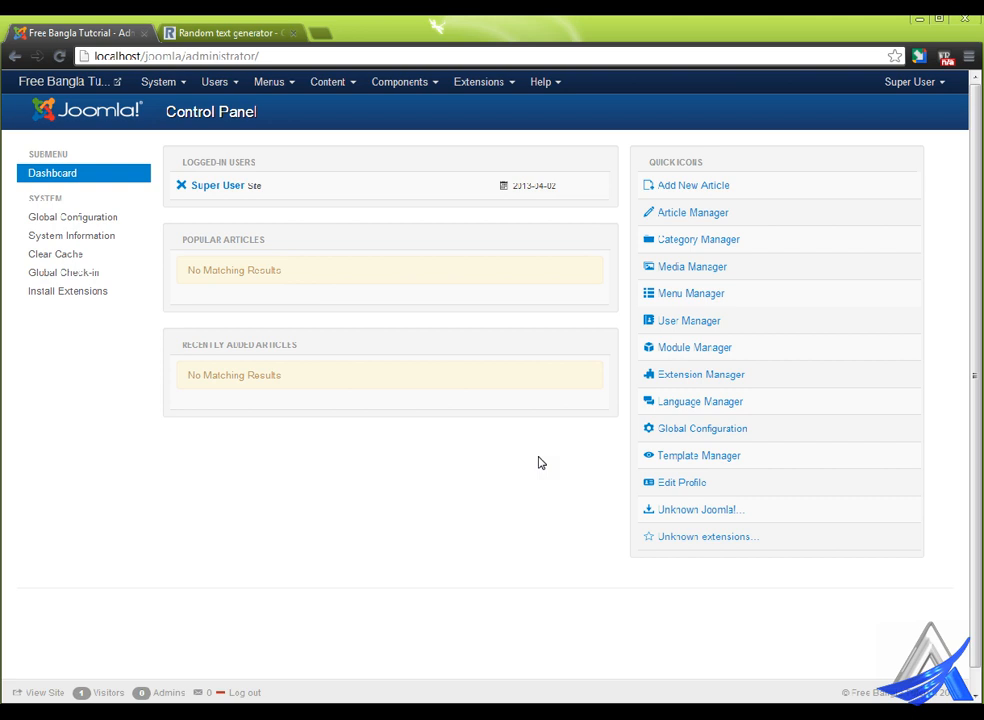
pyautogui.click(297, 80)
pyautogui.click(345, 79)
pyautogui.click(411, 78)
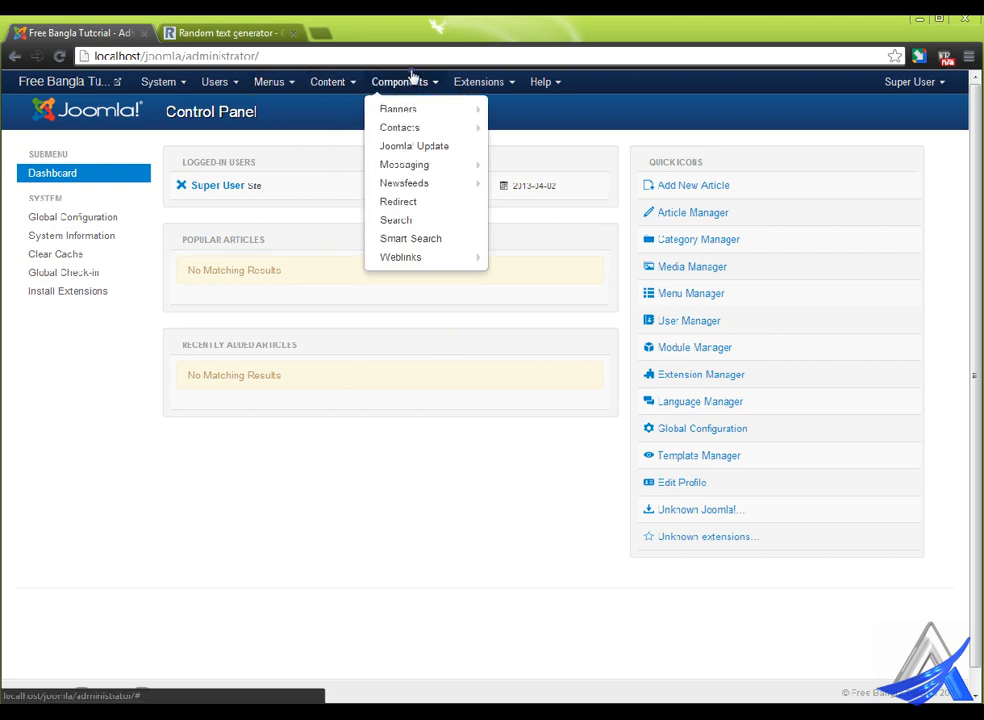
pyautogui.click(240, 75)
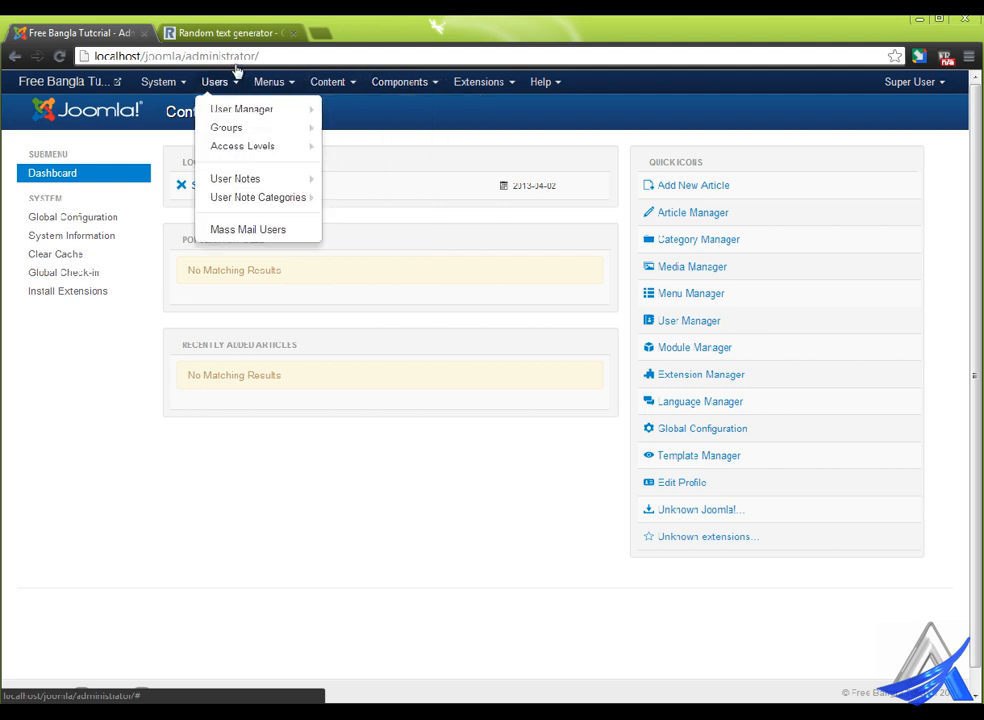
# Open the Category Manager for the site's article content.
pyautogui.click(336, 78)
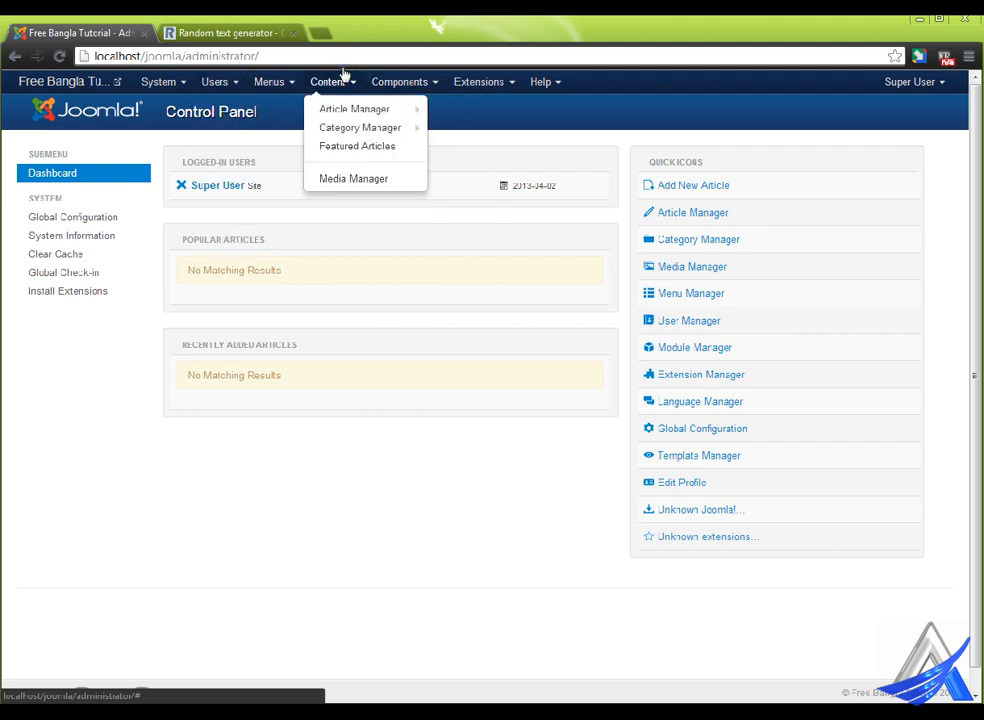
pyautogui.moveTo(366, 122)
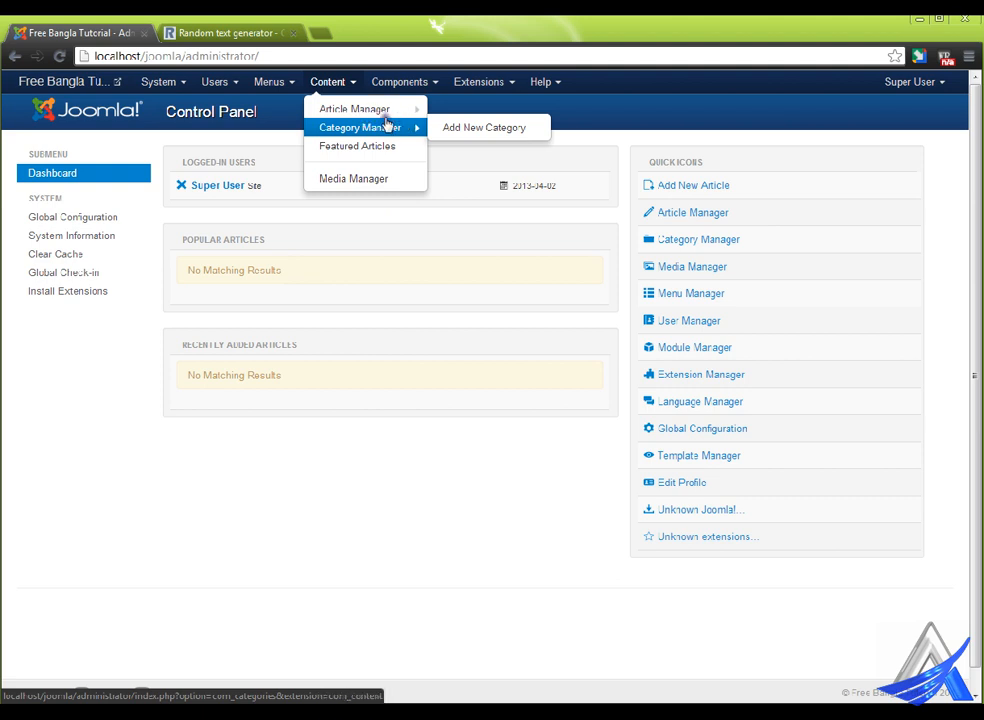
pyautogui.click(387, 123)
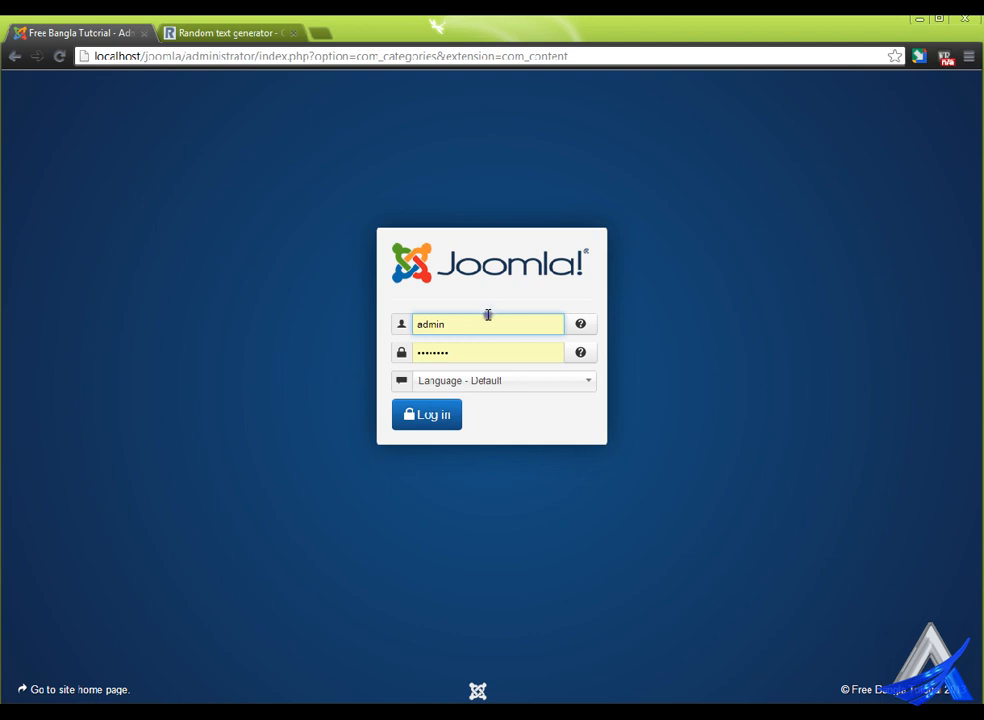
# Replace the prefilled login username with the administrator's own username, enter the account password, and log in.
pyautogui.moveTo(488, 315); pyautogui.dragTo(373, 334)
pyautogui.press('BackSpace')
pyautogui.write('lim')
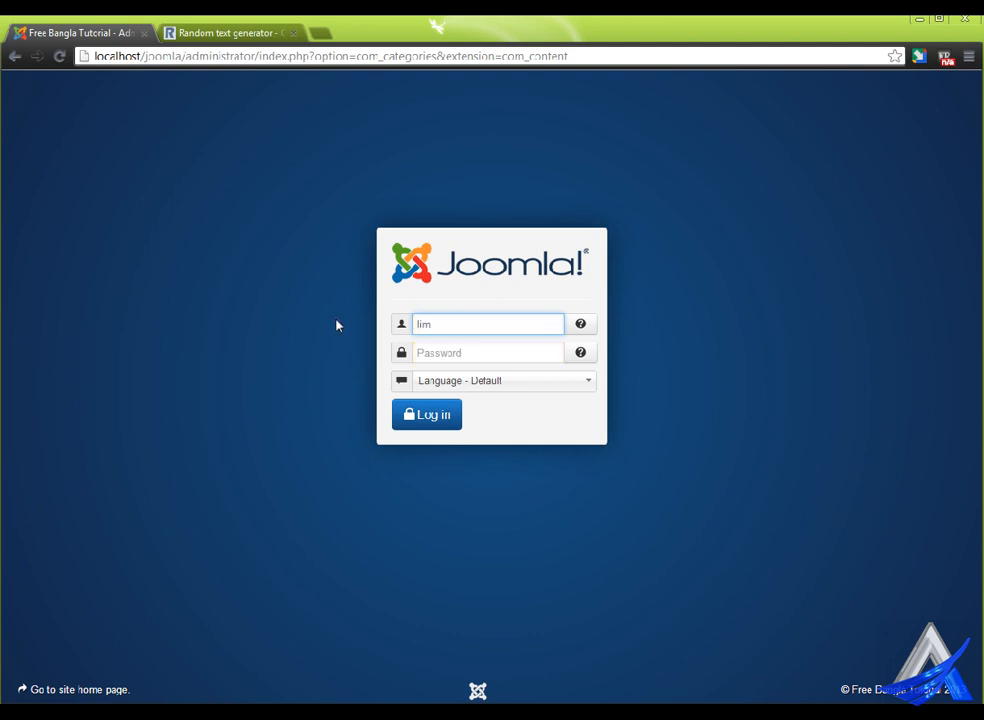
pyautogui.write('pu')
pyautogui.click(455, 355)
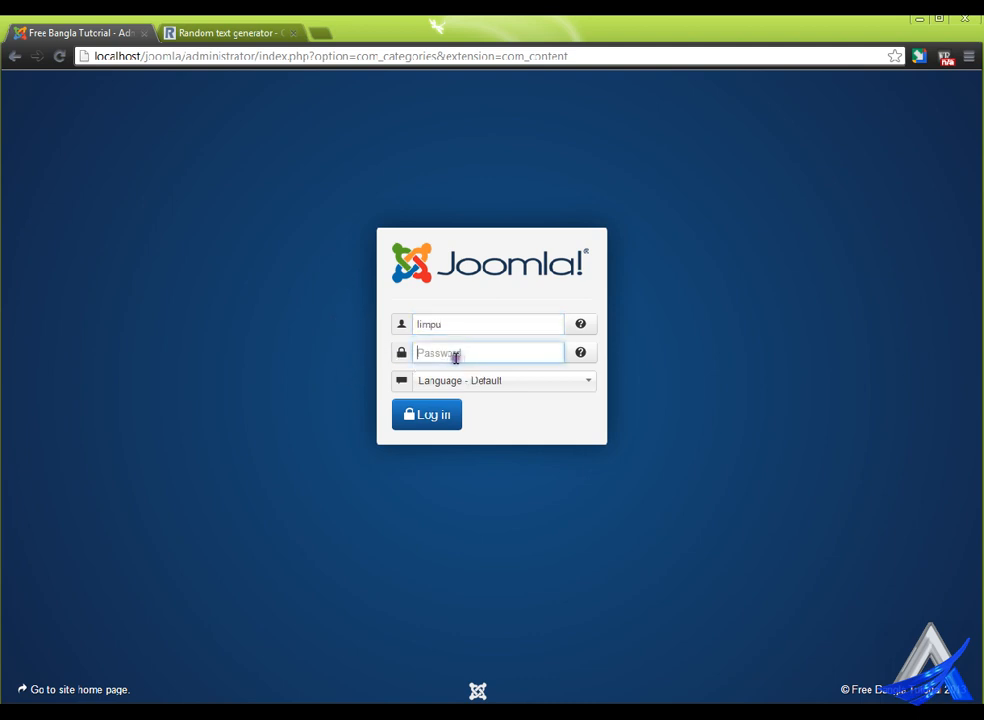
pyautogui.write('••')
pyautogui.press('Return')
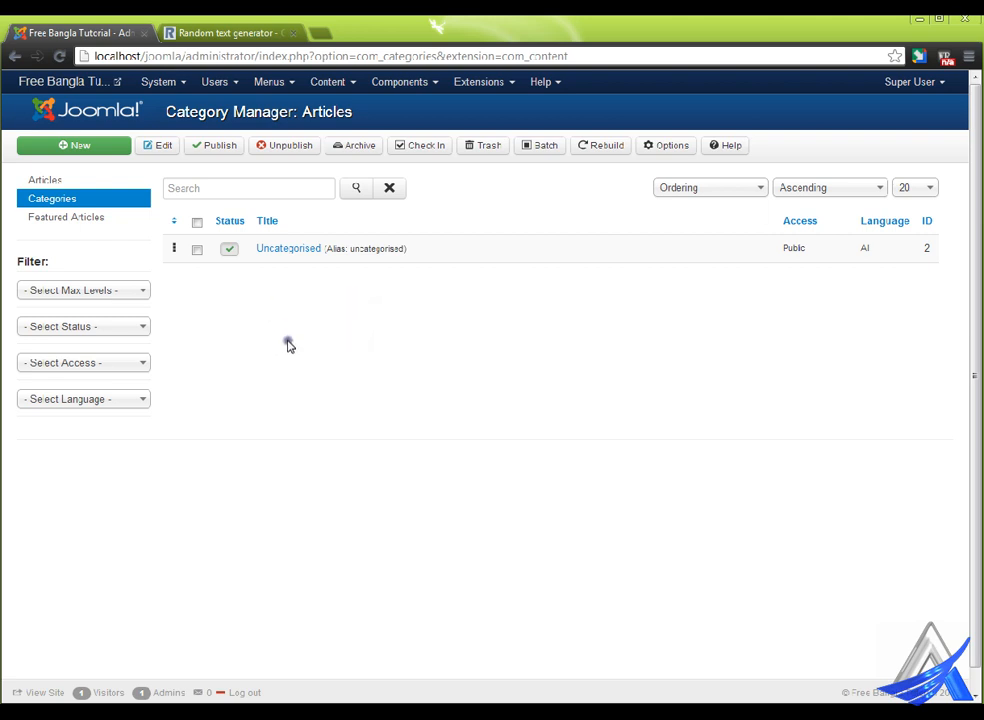
# Create a new article category titled "Wordpress", save it, and continue with a blank category form.
pyautogui.click(92, 147)
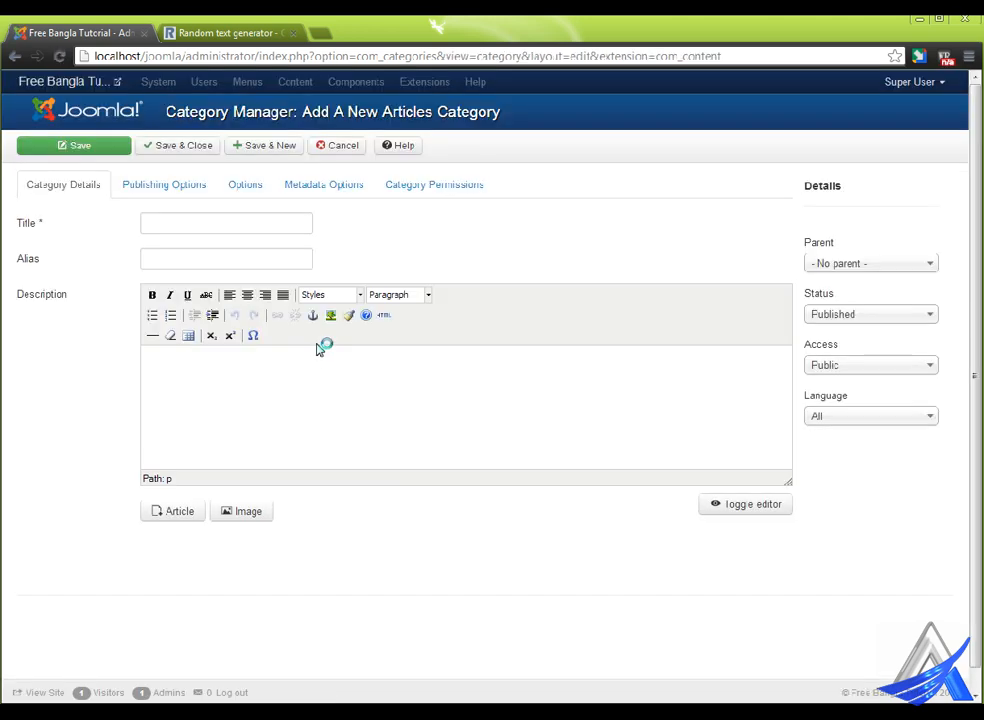
pyautogui.click(215, 217)
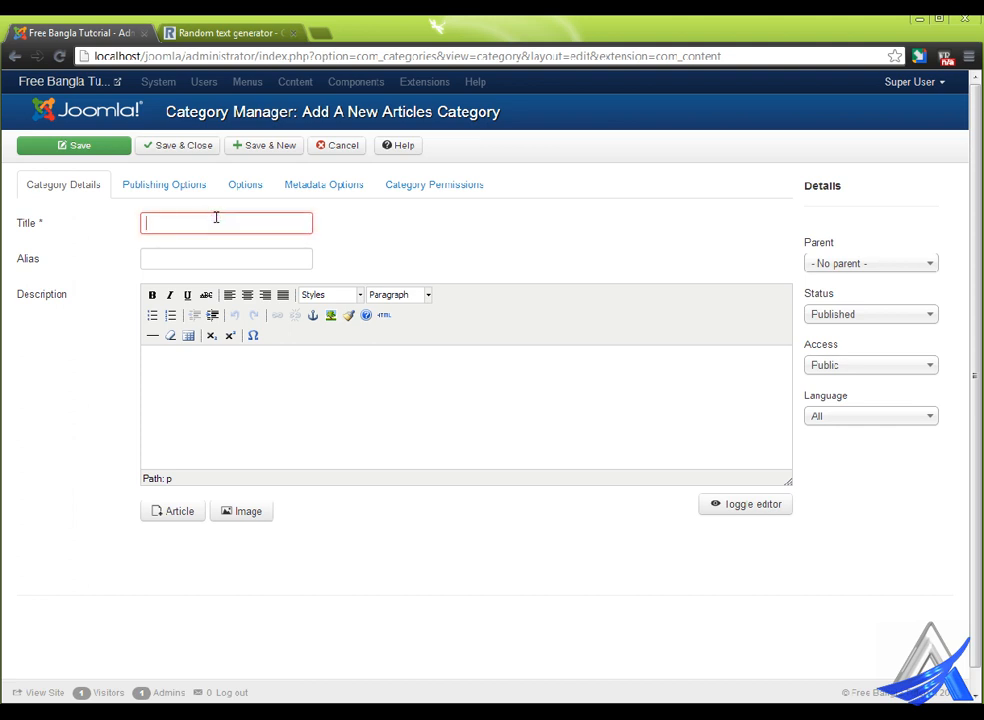
pyautogui.write('Wordpress')
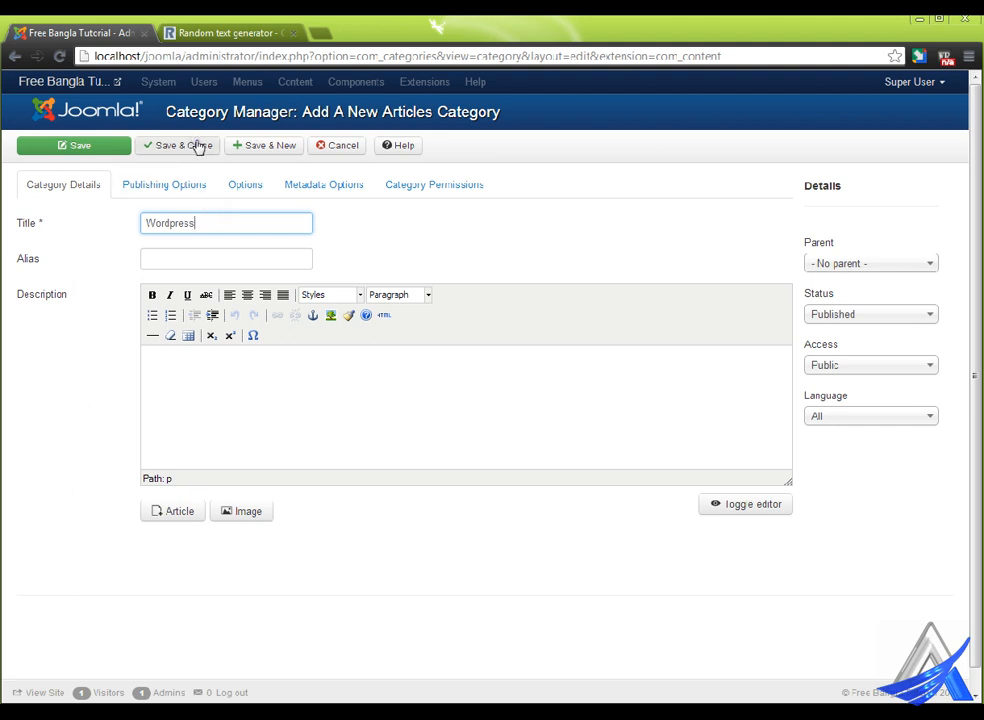
pyautogui.click(288, 145)
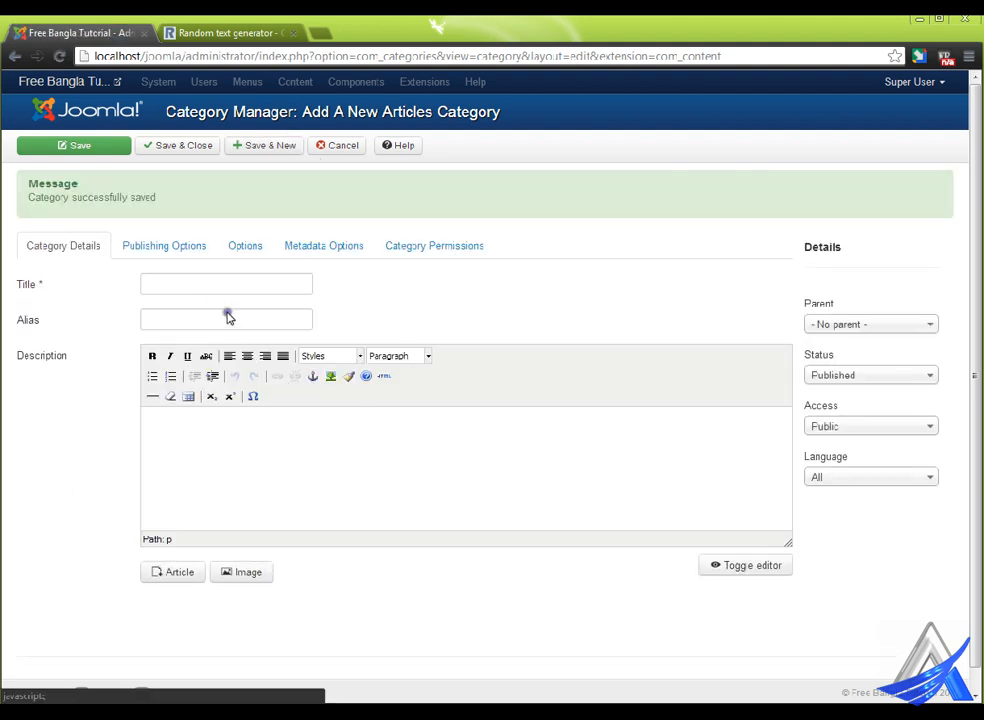
# Title the new category "joomla", save it, and continue with a blank category form.
pyautogui.click(230, 287)
pyautogui.write('joomla')
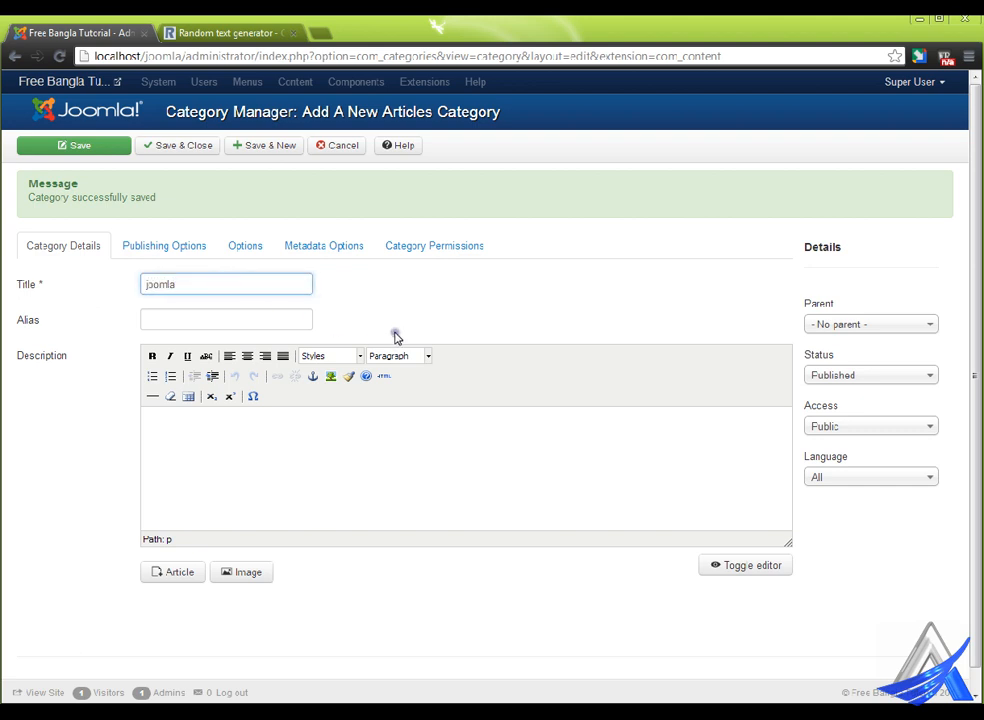
pyautogui.click(268, 146)
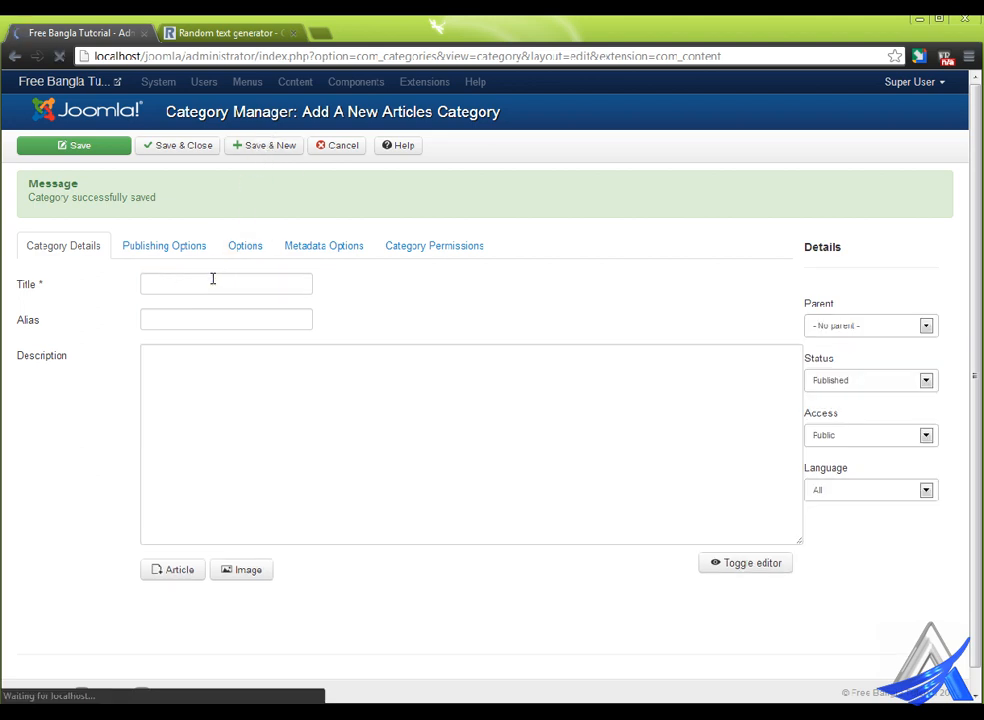
# Title the new category "html", save it, and continue with a blank category form.
pyautogui.click(203, 279)
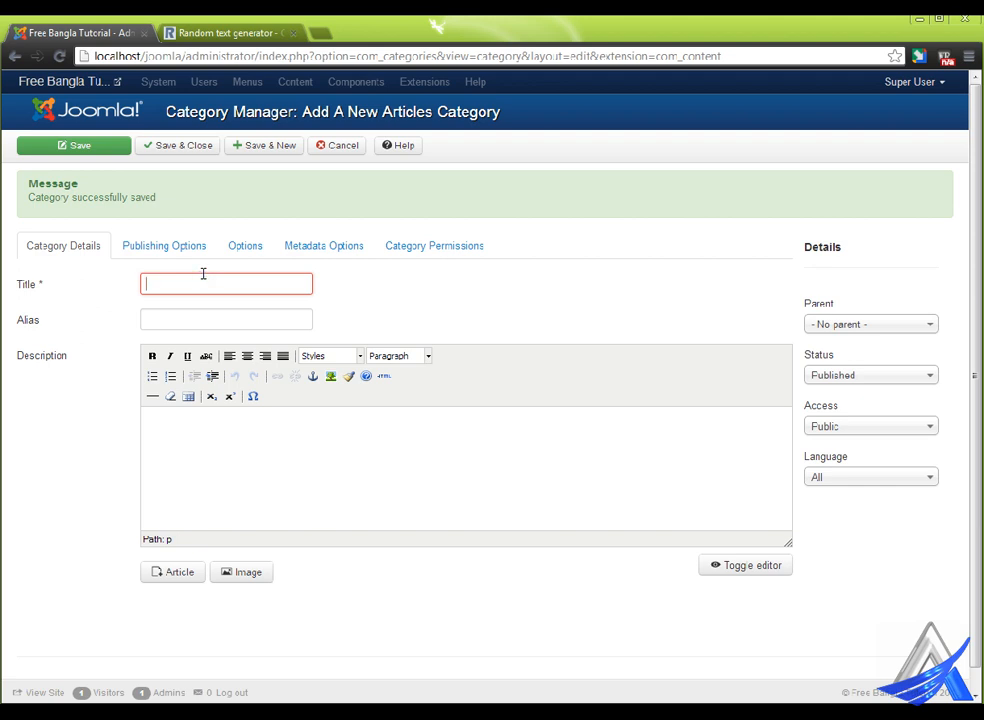
pyautogui.write('html')
pyautogui.click(279, 143)
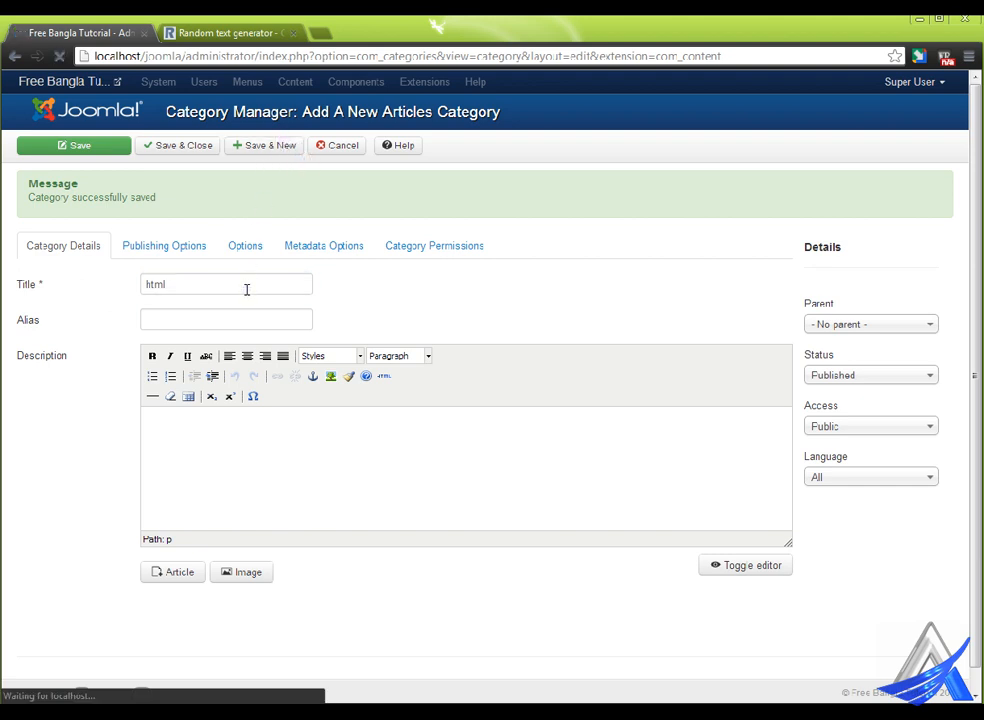
# Title the new category "css", save it, and continue with a blank category form.
pyautogui.click(195, 284)
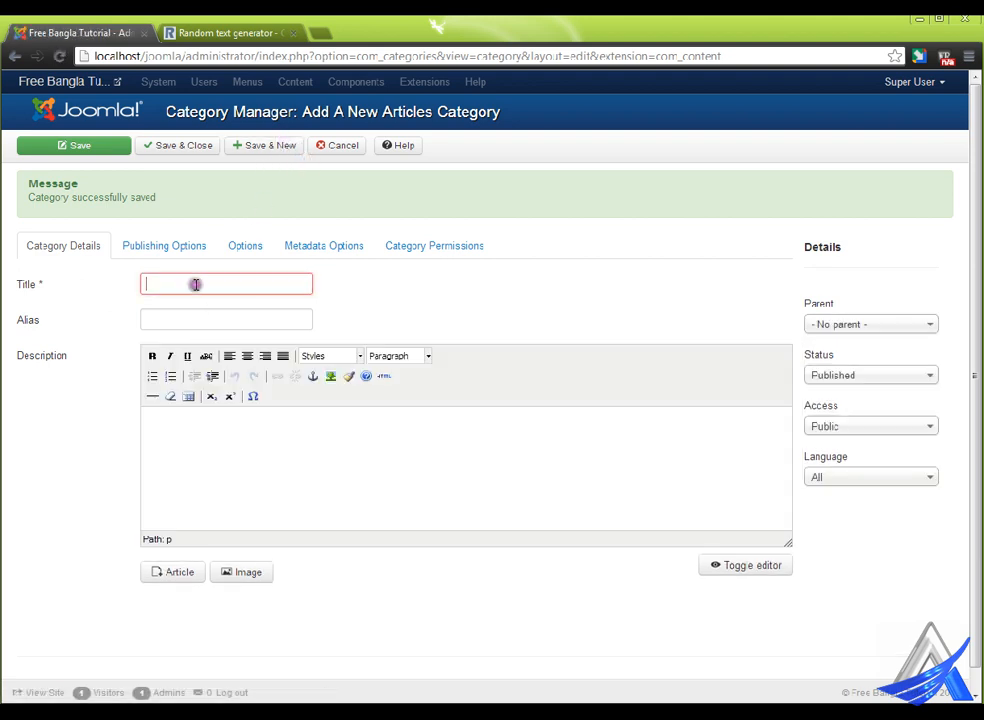
pyautogui.write('css')
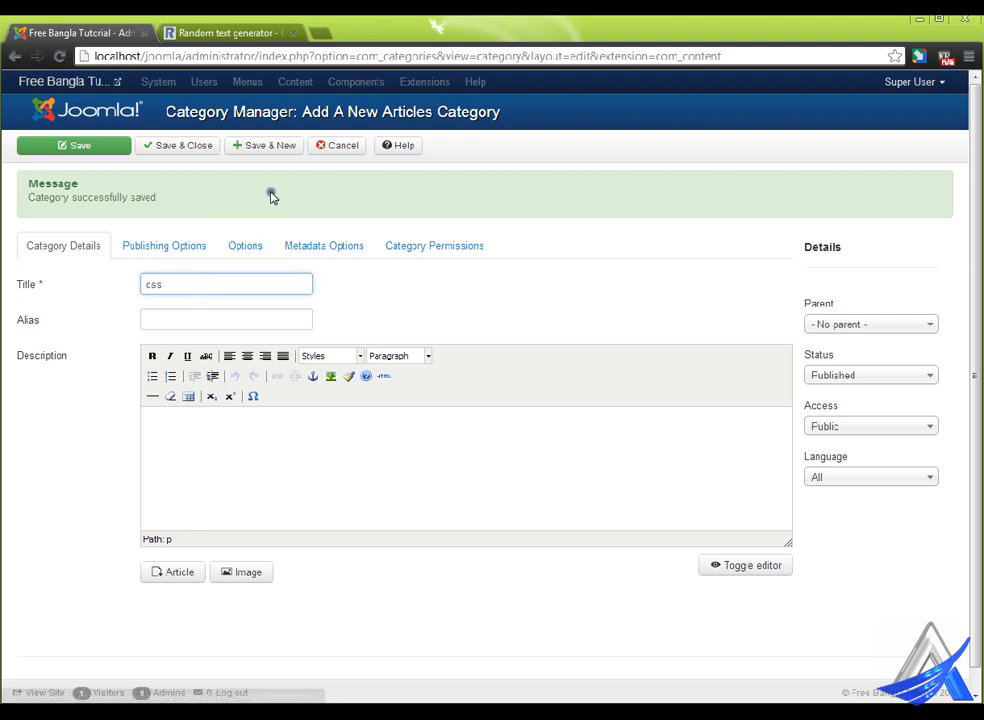
pyautogui.click(275, 145)
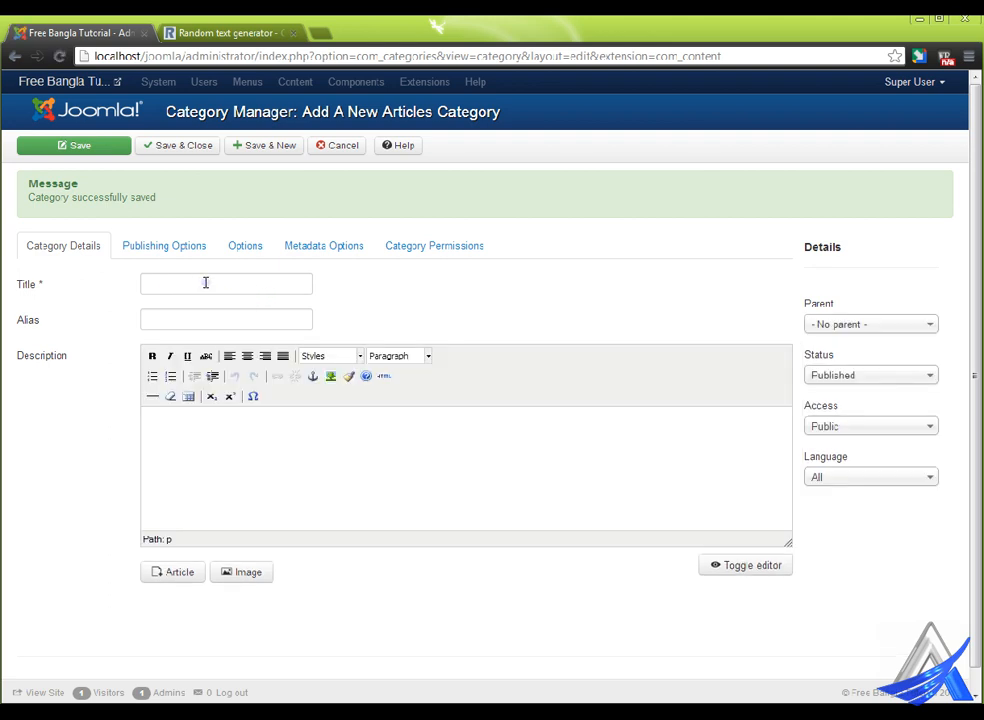
# Title the new category "php", save it, and continue with a blank category form.
pyautogui.click(205, 283)
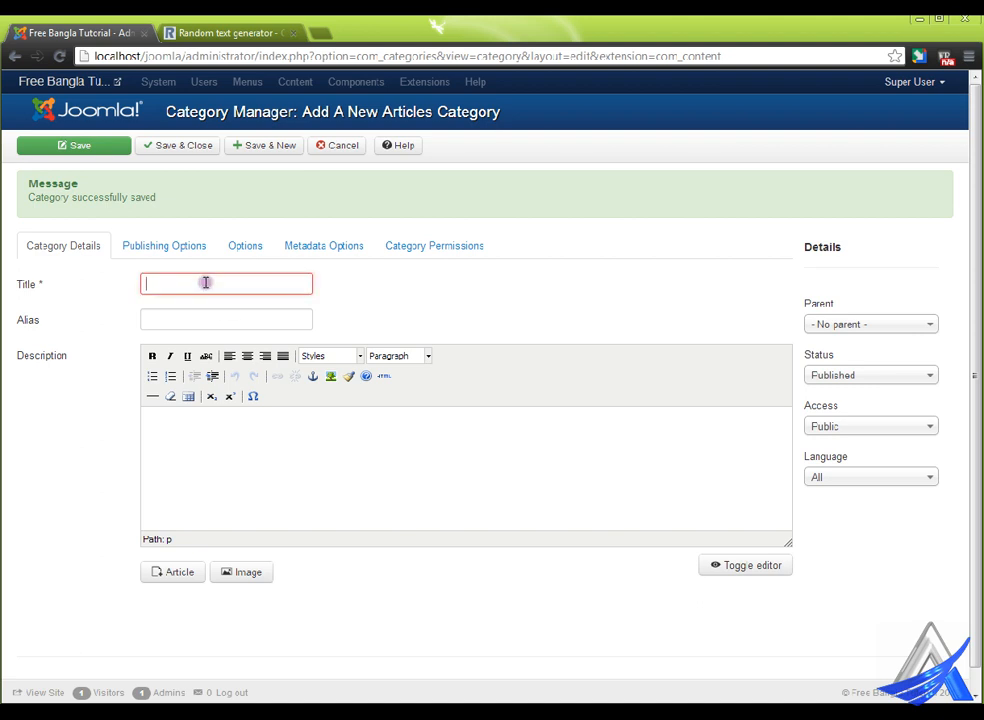
pyautogui.write('php')
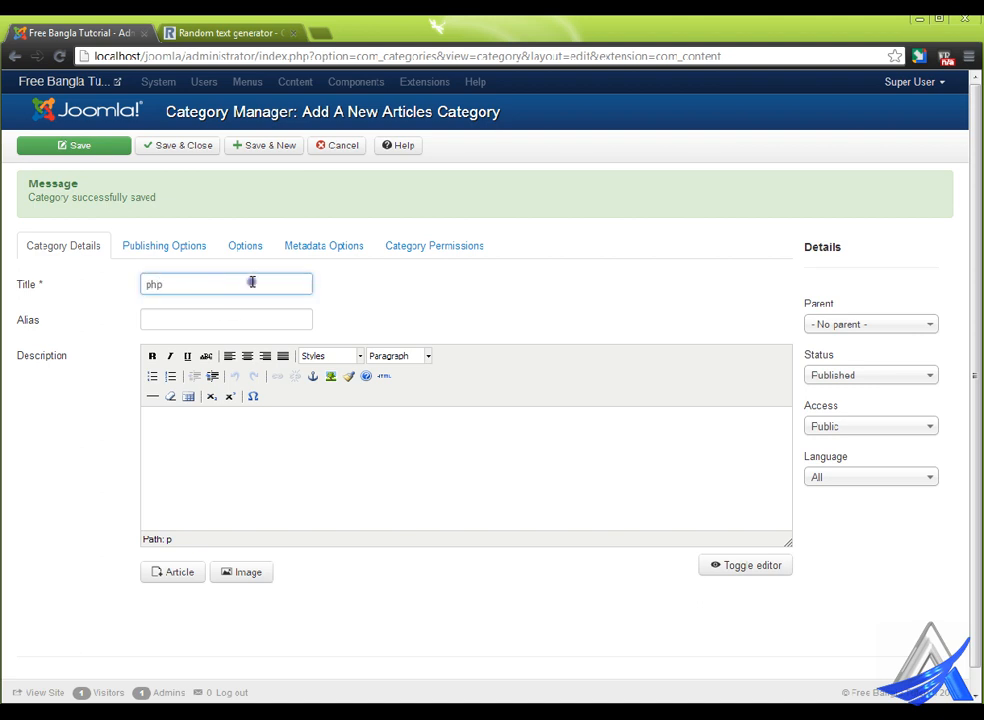
pyautogui.click(270, 145)
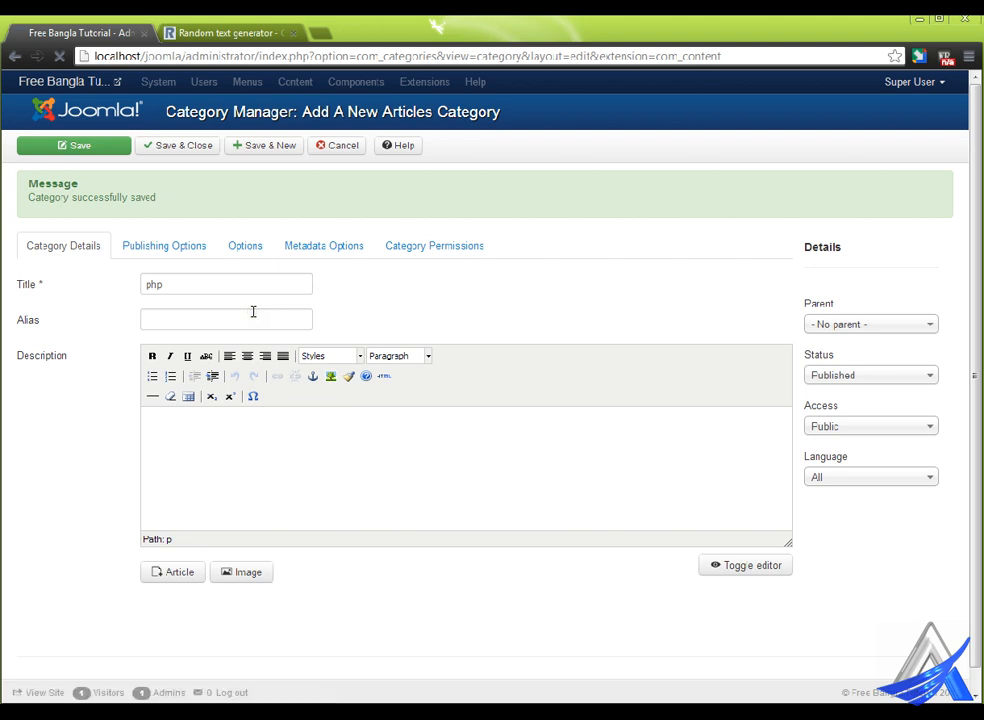
# Title the new category "asp", save it, and continue with a blank category form.
pyautogui.click(229, 280)
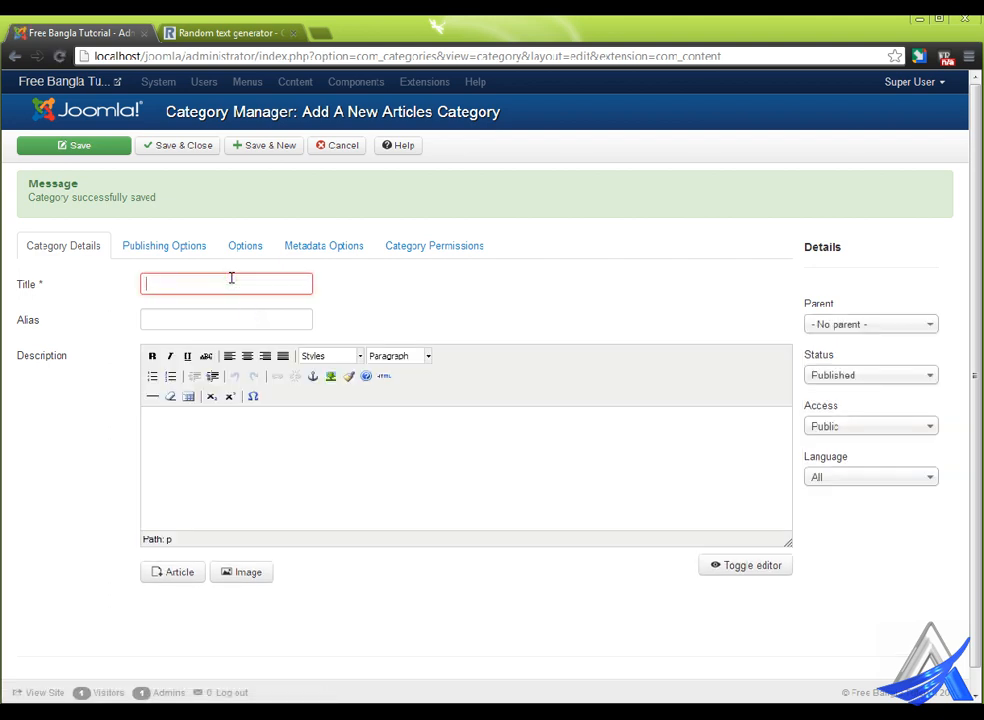
pyautogui.write('asp')
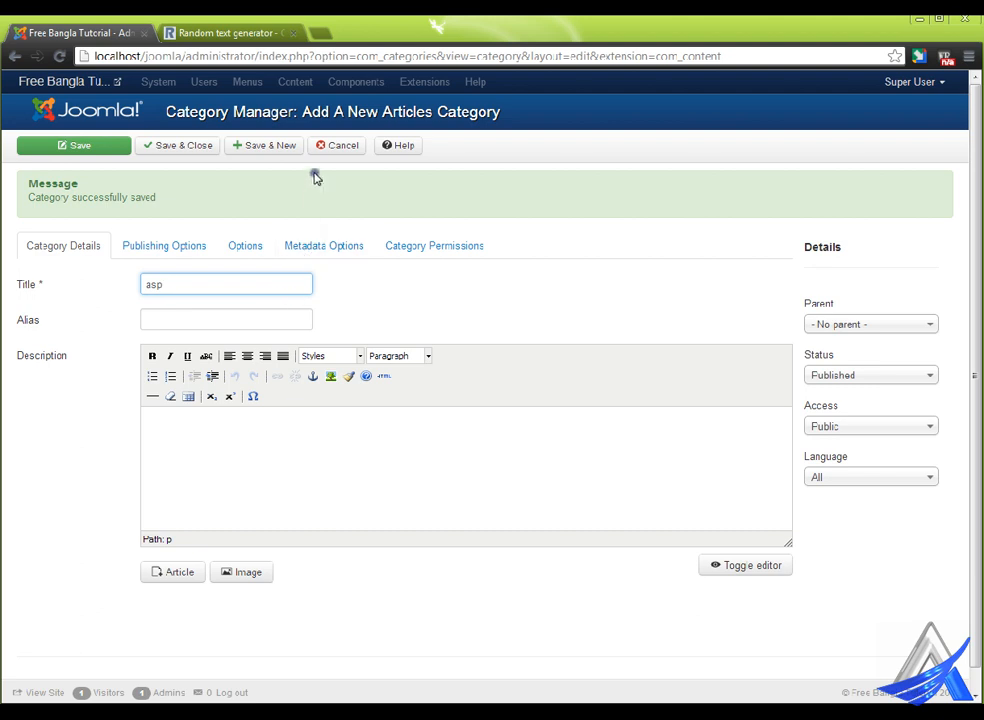
pyautogui.click(291, 145)
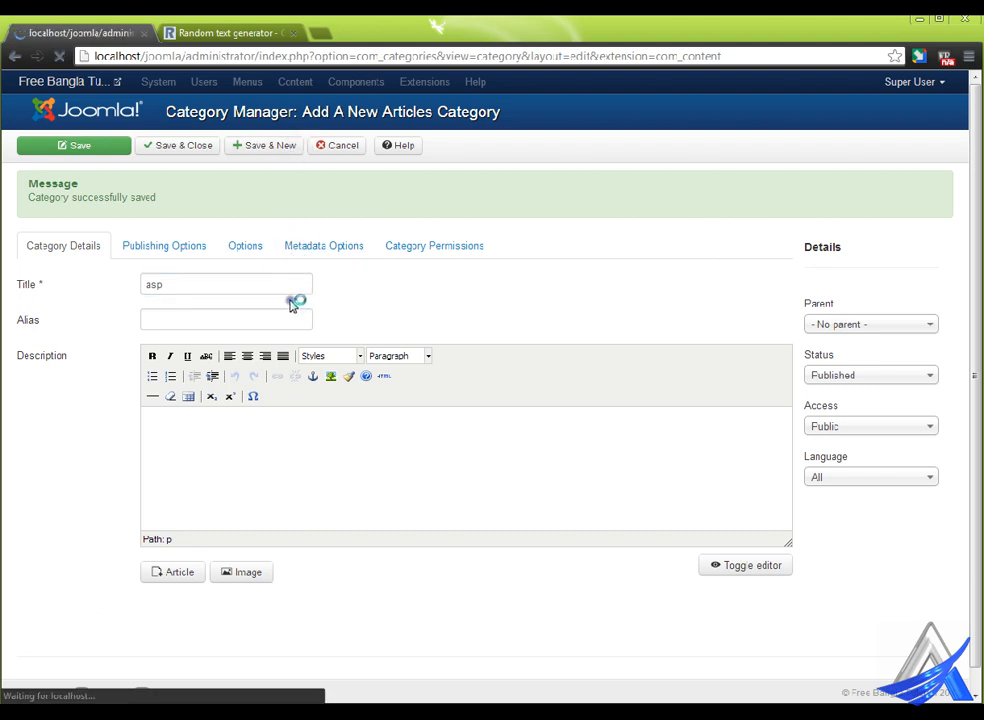
# Title the new category "cms", save it, and continue with a blank category form.
pyautogui.click(203, 277)
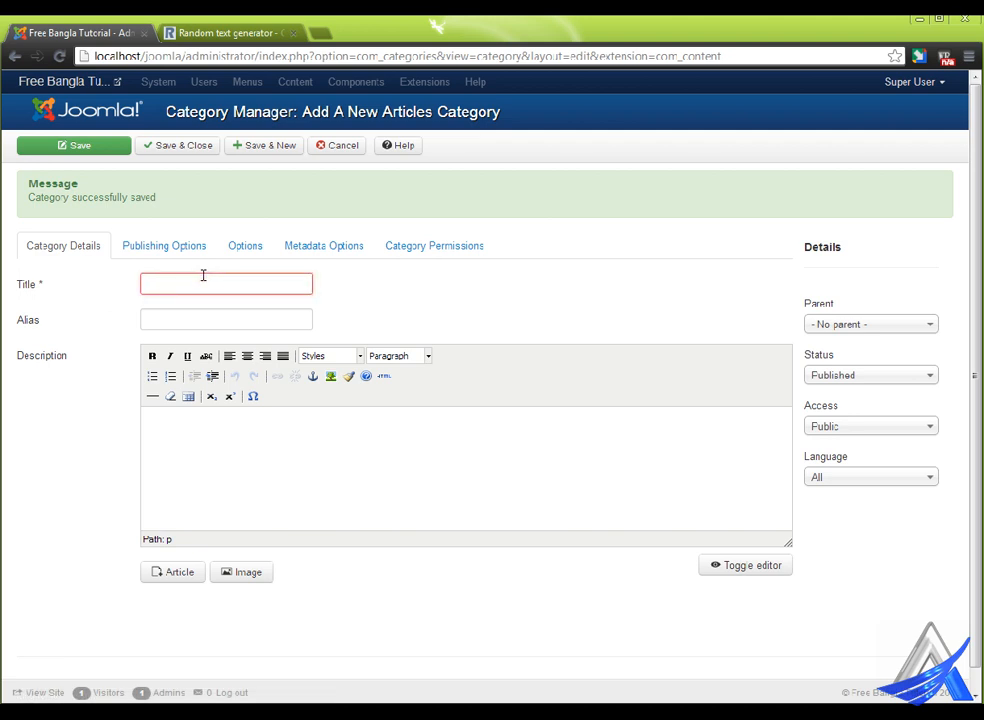
pyautogui.write('cms')
pyautogui.click(294, 145)
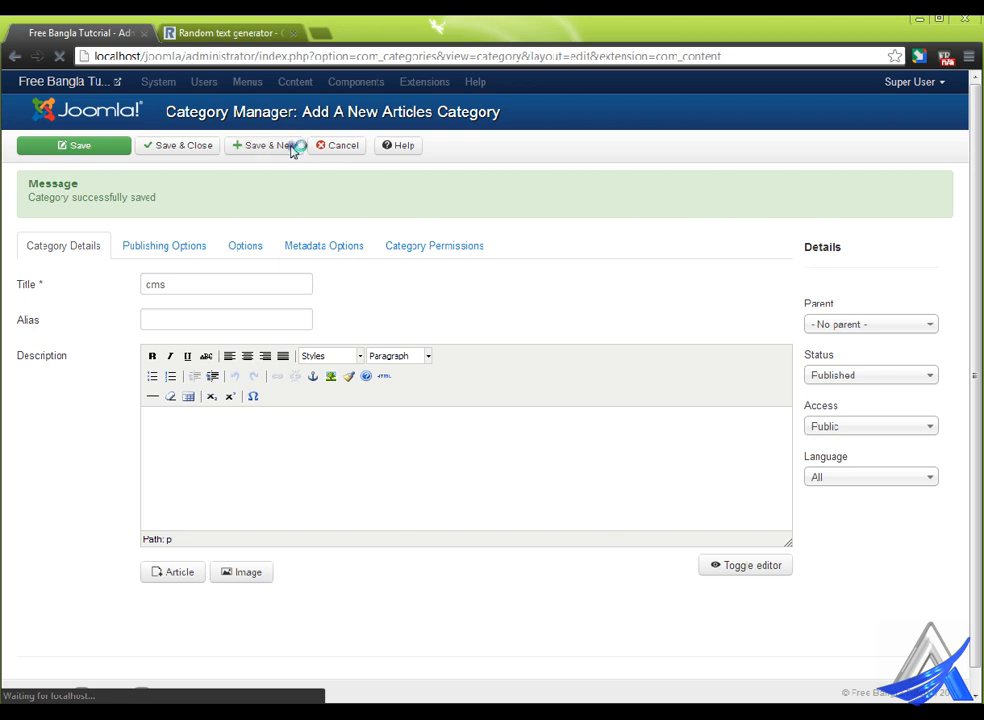
# Title the new category "web design", save it, and continue with a blank category form.
pyautogui.click(195, 283)
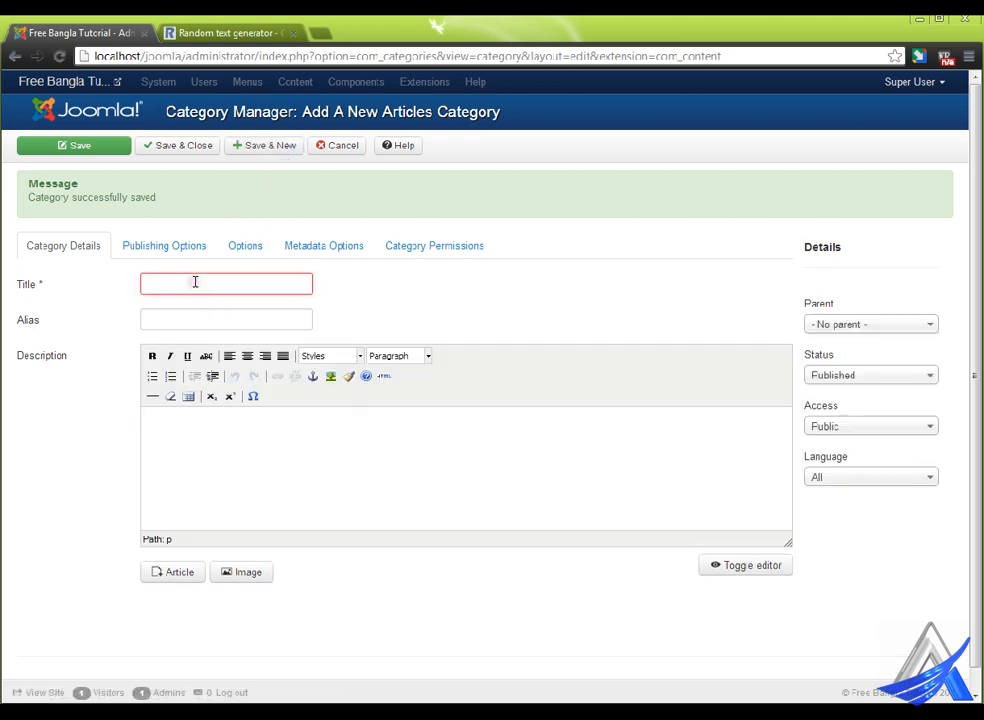
pyautogui.write('web design')
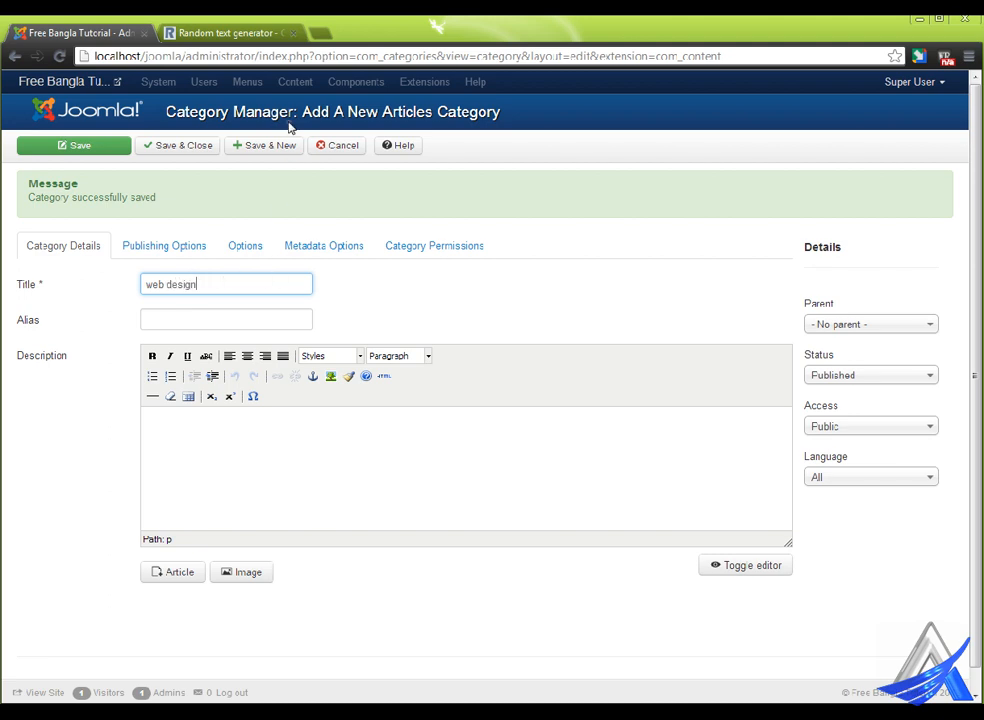
pyautogui.click(283, 143)
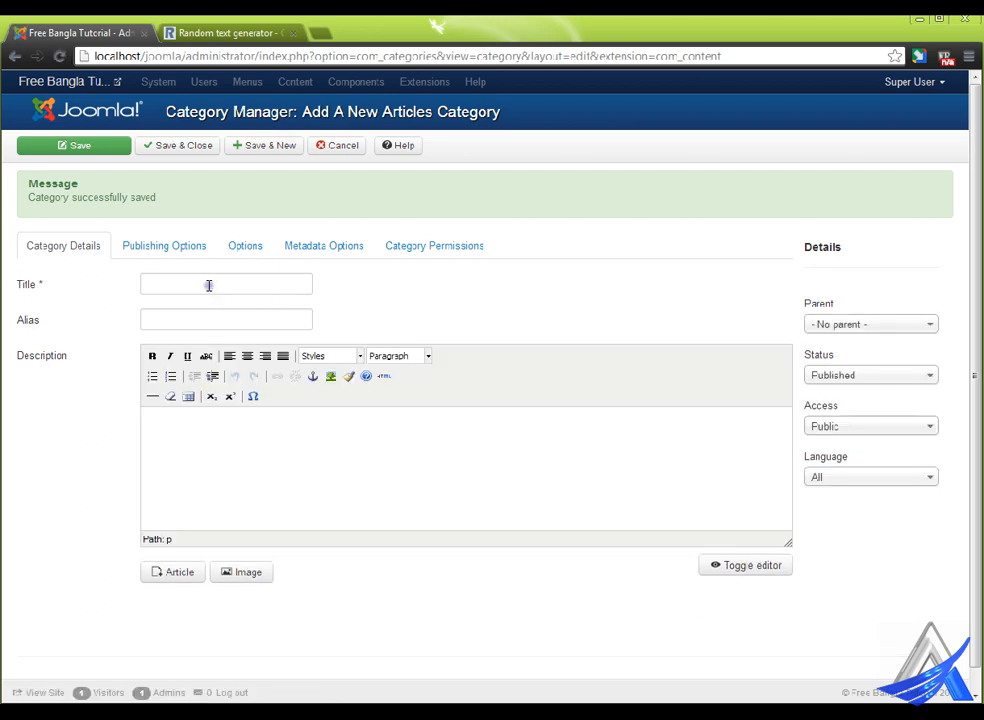
# Title the new category "web development", save it, and return to the category list.
pyautogui.click(209, 286)
pyautogui.write('web development')
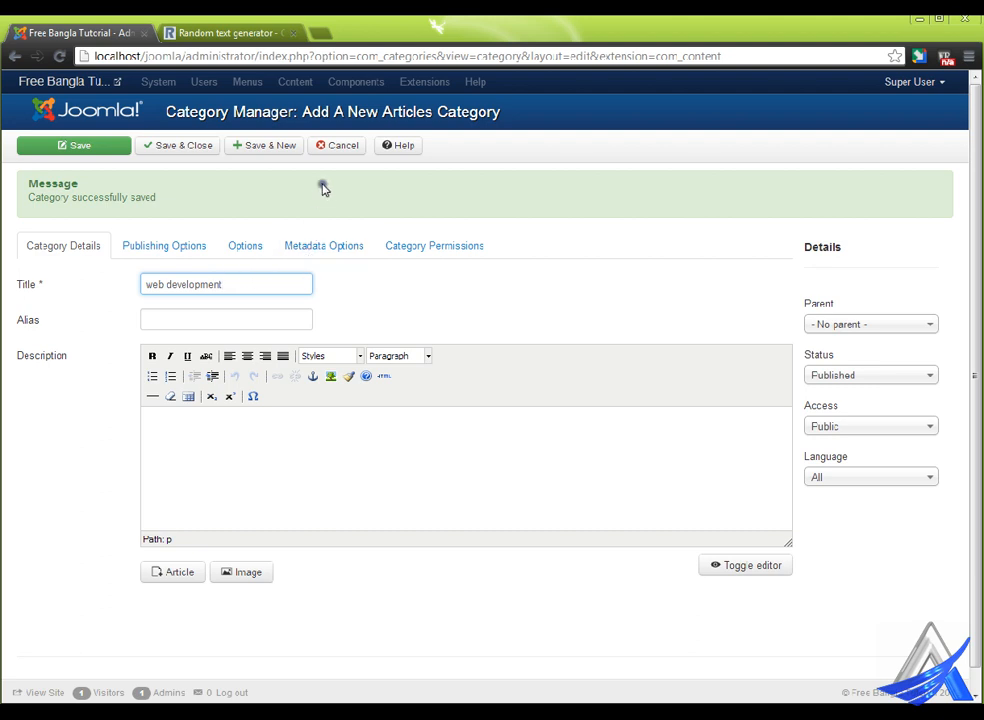
pyautogui.click(186, 145)
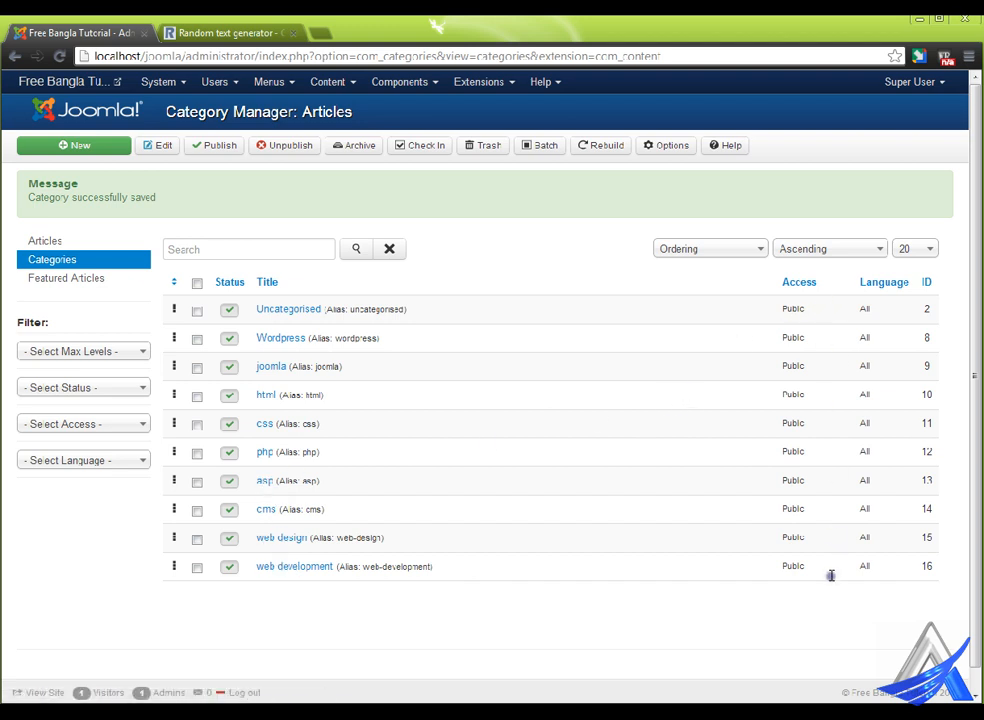
# Start another new article category and examine its publishing options and basic options.
pyautogui.click(99, 146)
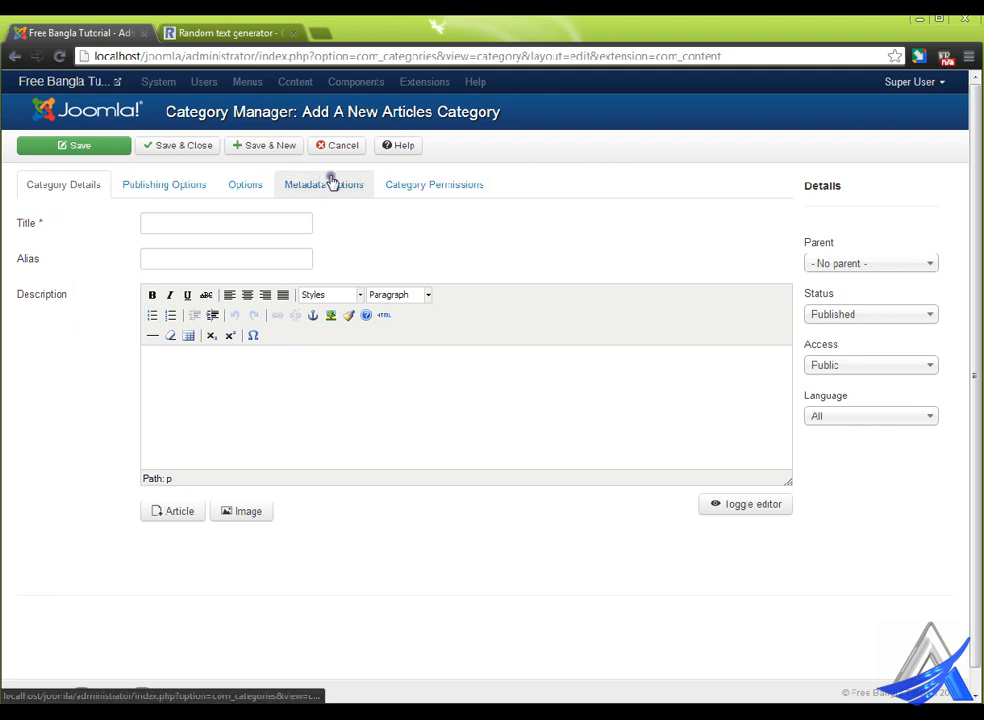
pyautogui.click(184, 179)
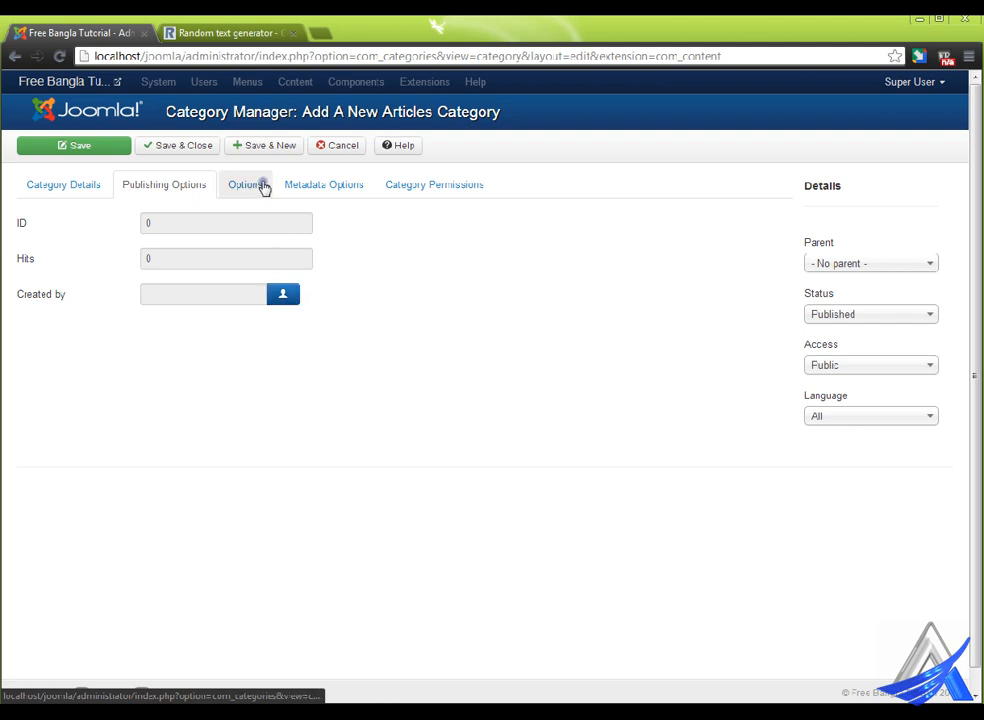
pyautogui.click(262, 187)
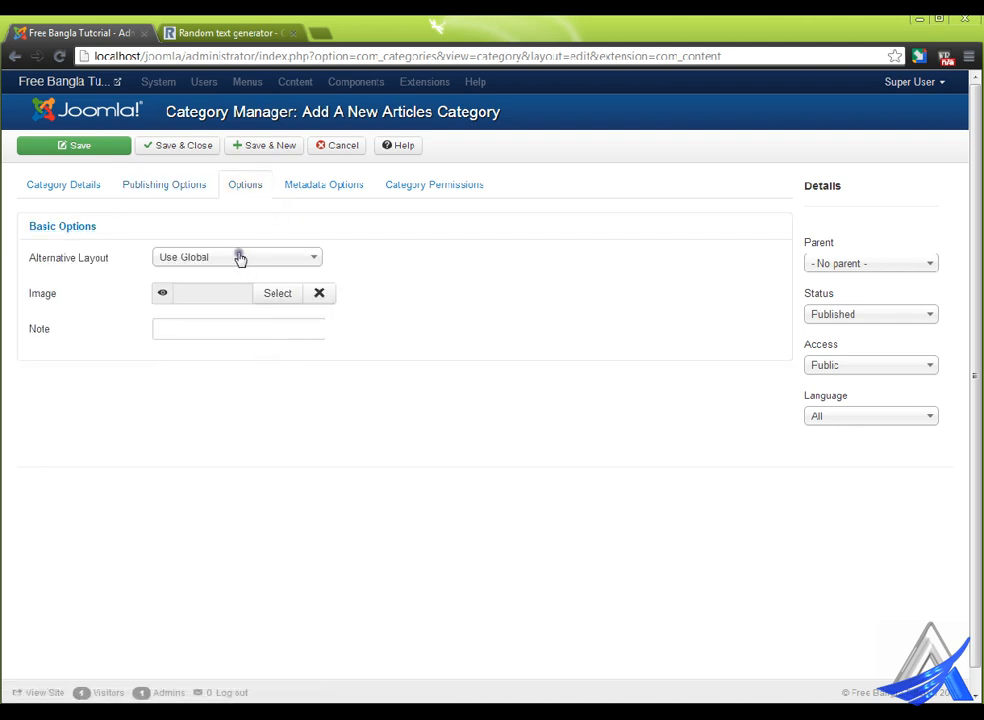
# Examine the new category's metadata options, including the description, keywords and author fields and the Robots choices.
pyautogui.click(338, 187)
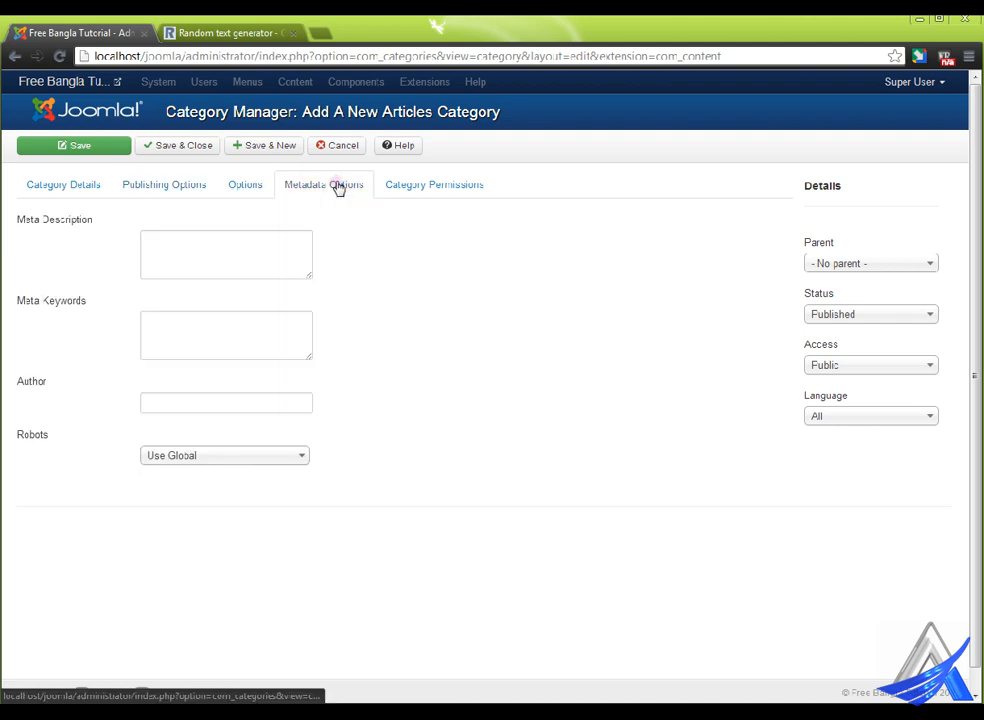
pyautogui.click(160, 236)
pyautogui.click(171, 323)
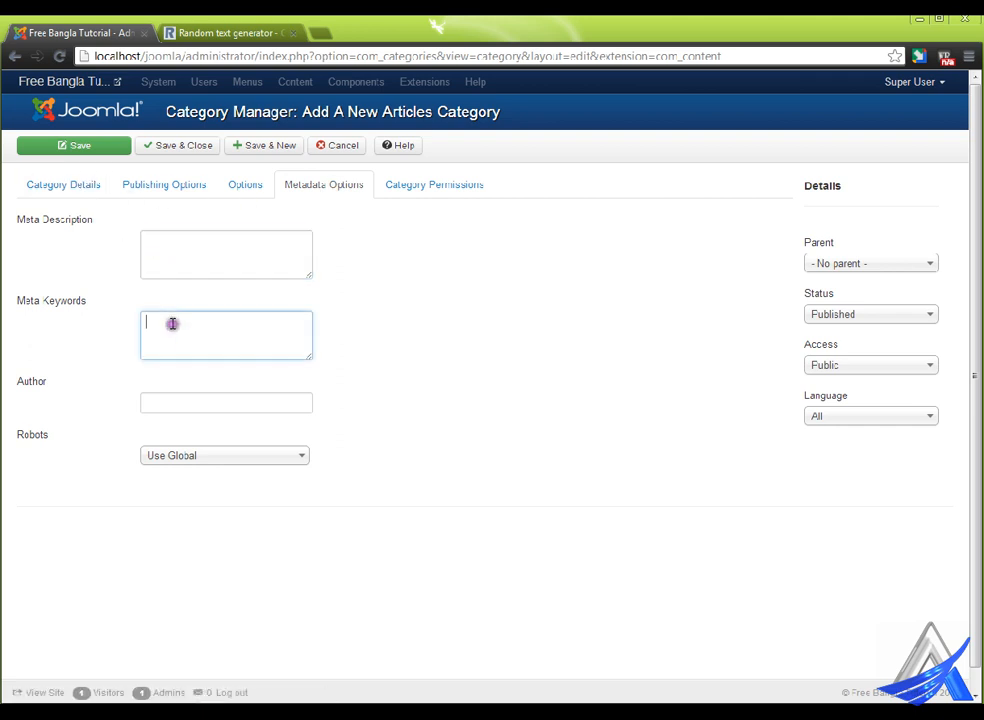
pyautogui.click(173, 395)
pyautogui.click(223, 457)
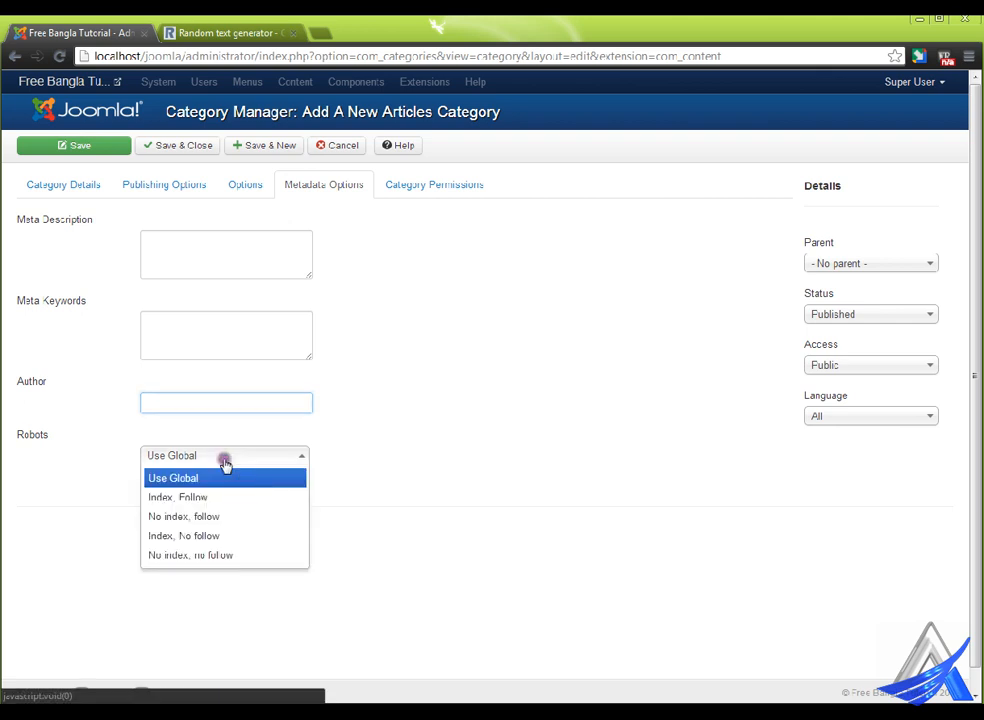
pyautogui.click(447, 391)
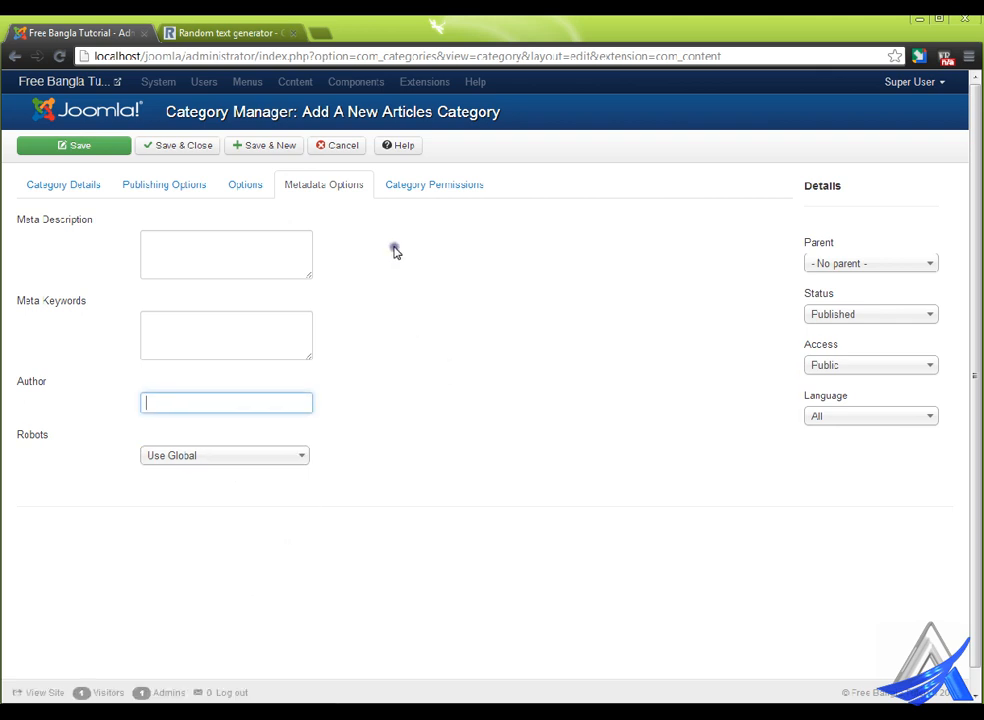
# Examine the category permissions of each user group from Manager to Super Users, including the choices for the Super Users' Create action.
pyautogui.click(448, 189)
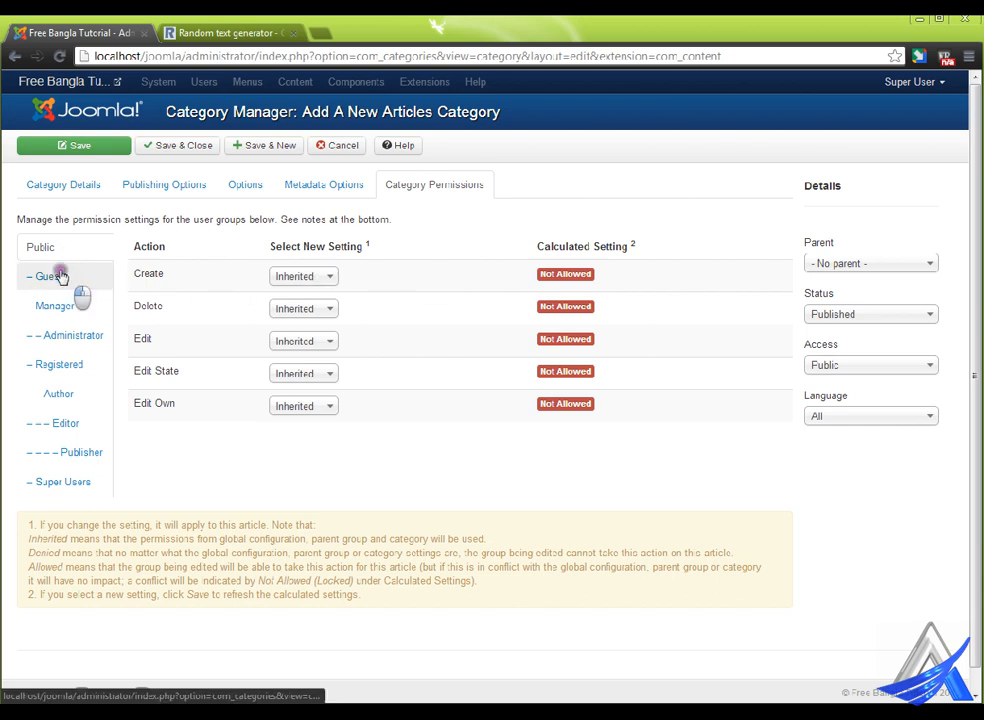
pyautogui.click(64, 305)
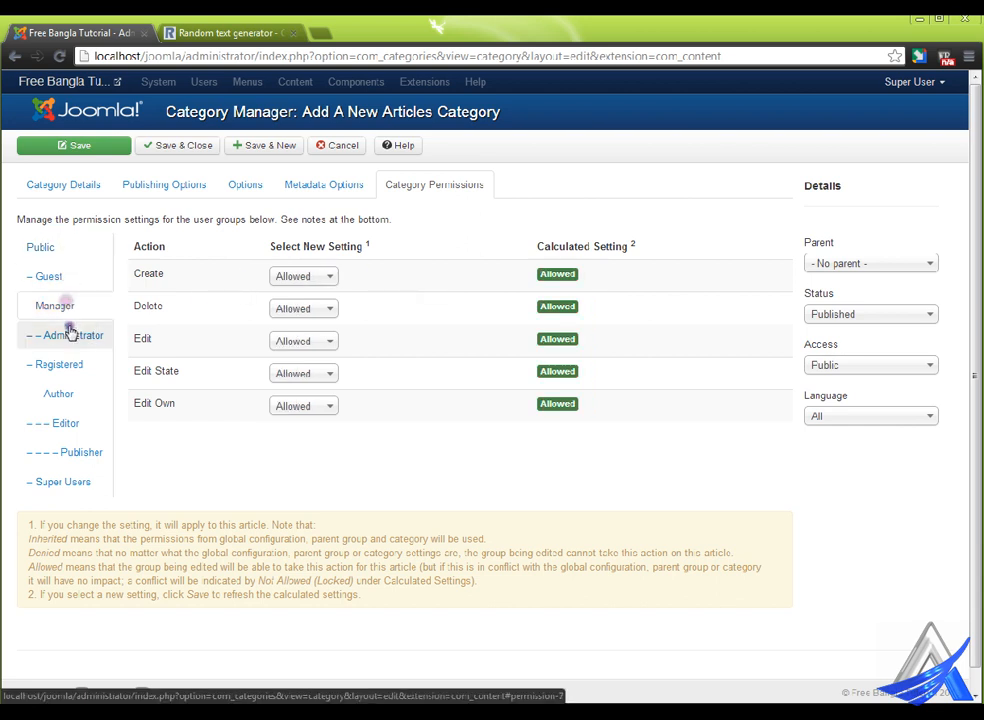
pyautogui.click(70, 340)
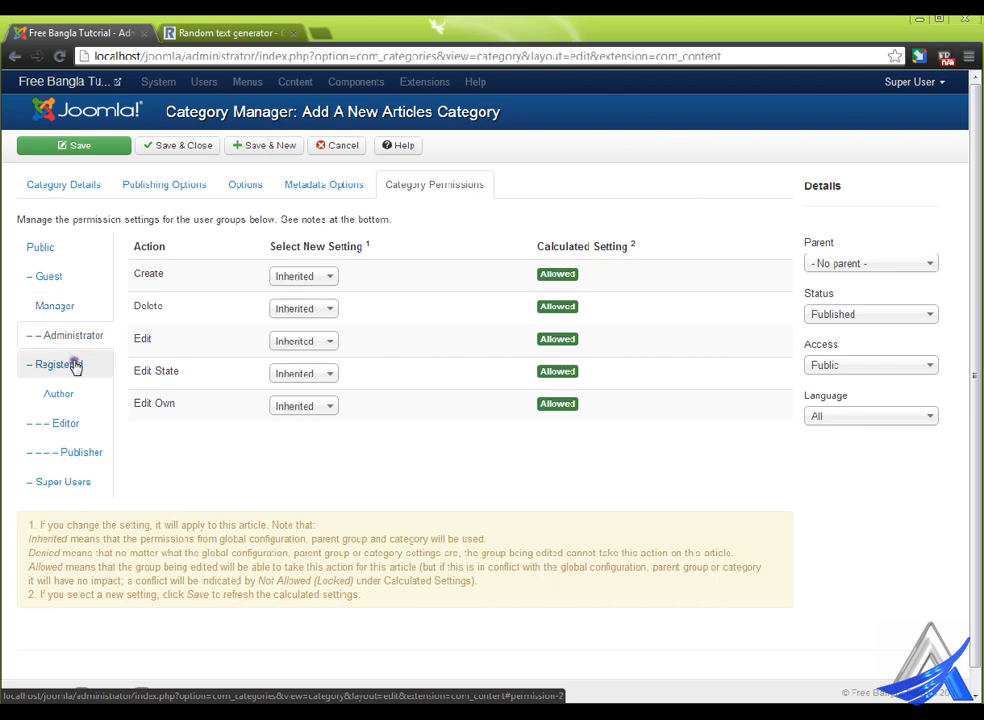
pyautogui.click(72, 367)
pyautogui.click(73, 398)
pyautogui.click(66, 423)
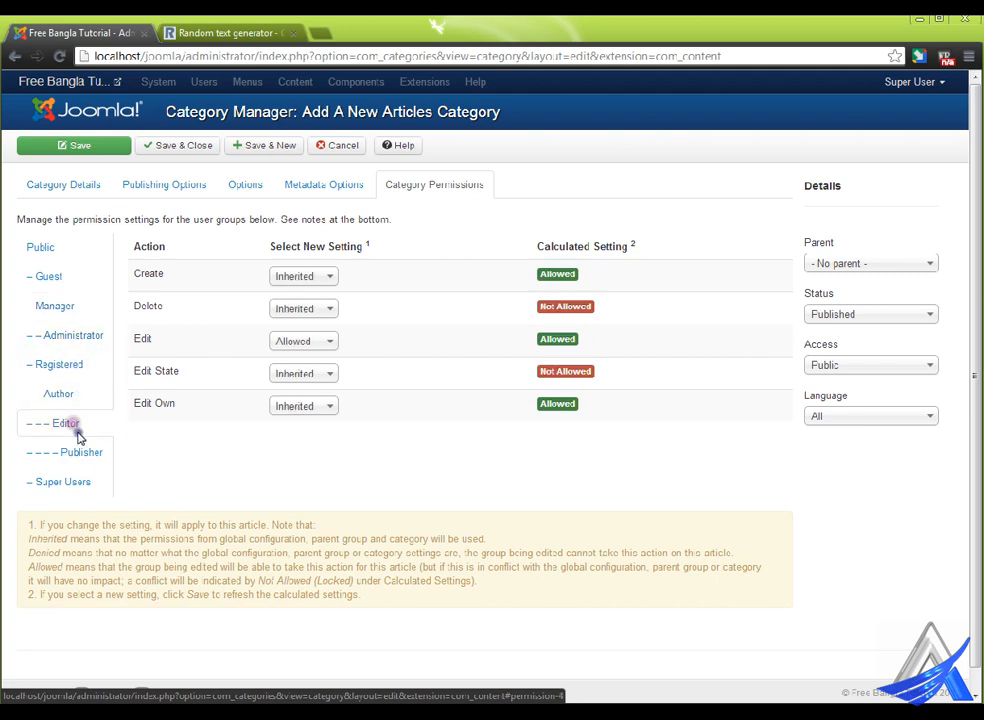
pyautogui.click(73, 452)
pyautogui.click(76, 484)
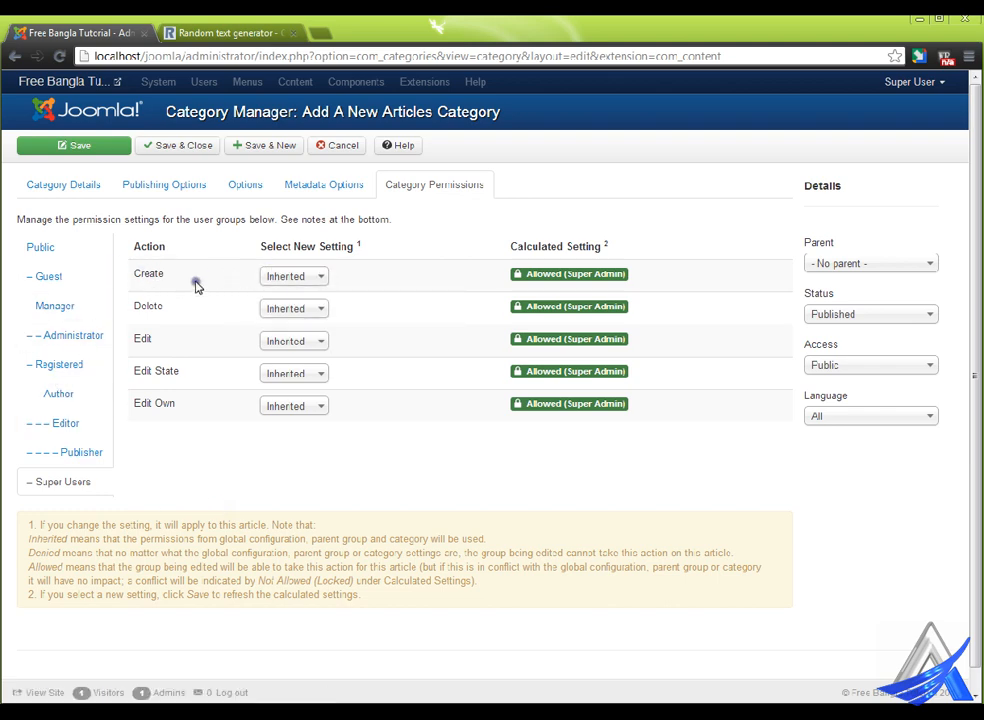
pyautogui.click(322, 277)
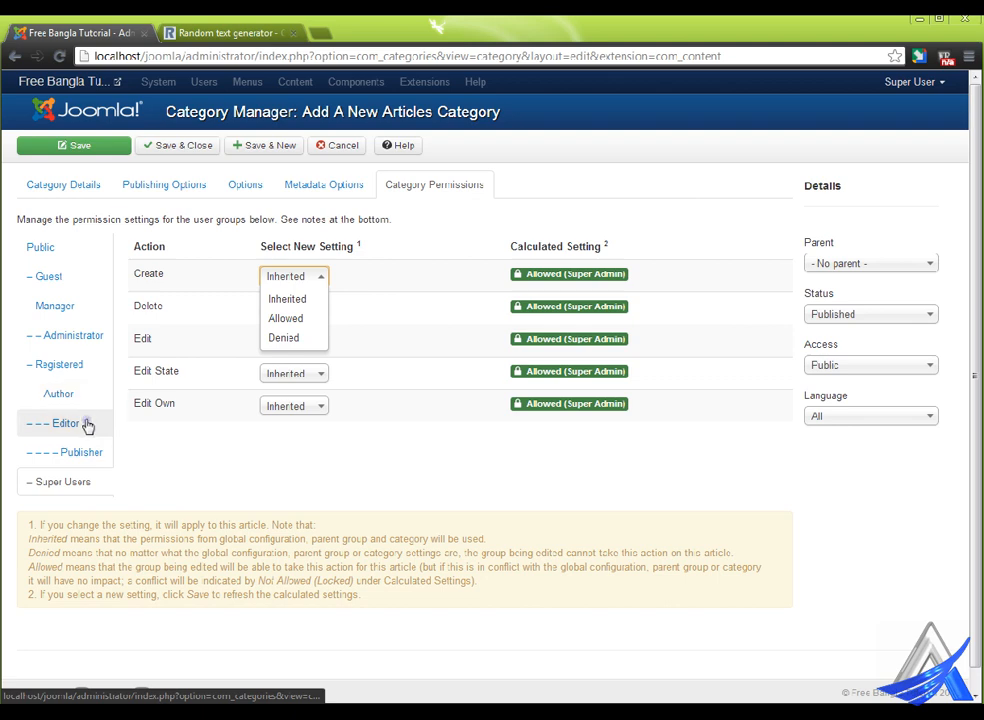
# Set the Guest group's Create, Delete and Edit permissions to Denied.
pyautogui.click(80, 277)
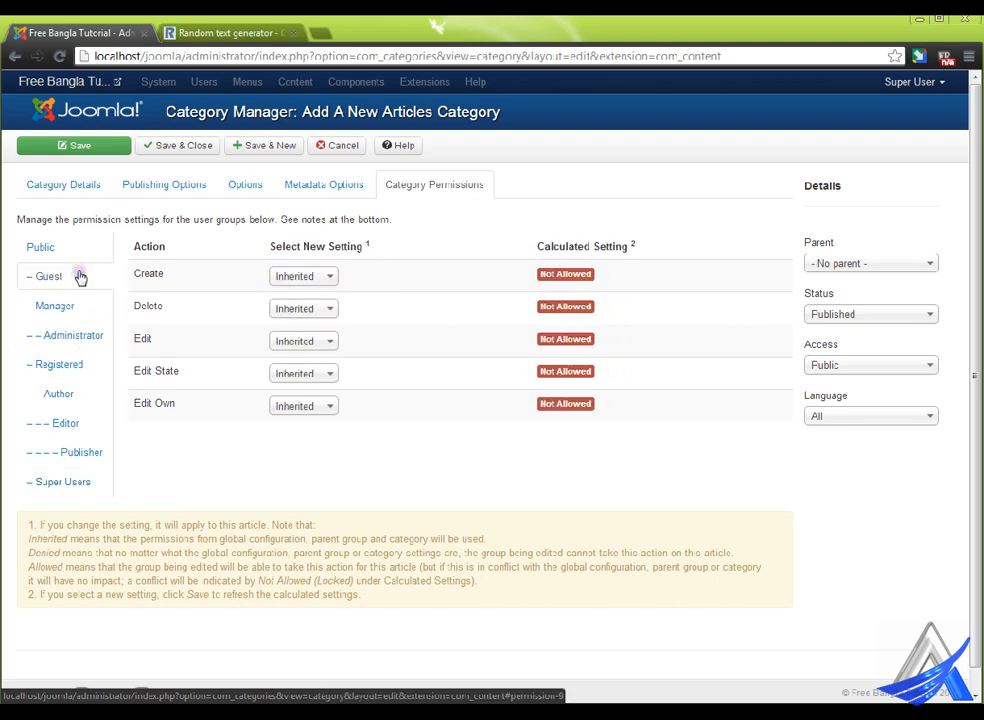
pyautogui.click(296, 276)
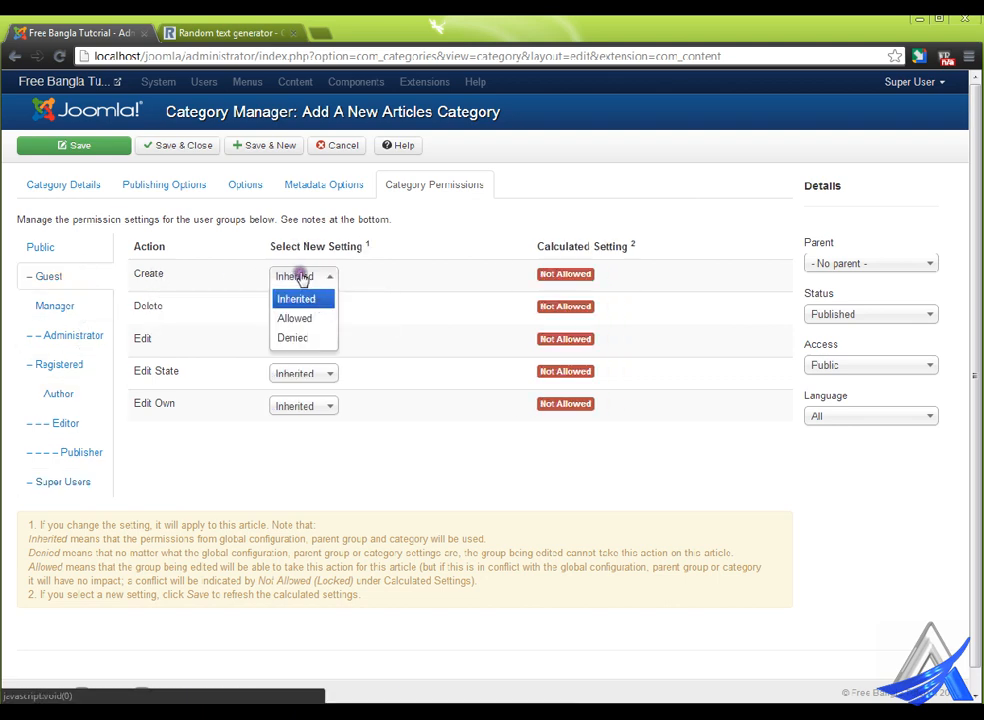
pyautogui.click(325, 344)
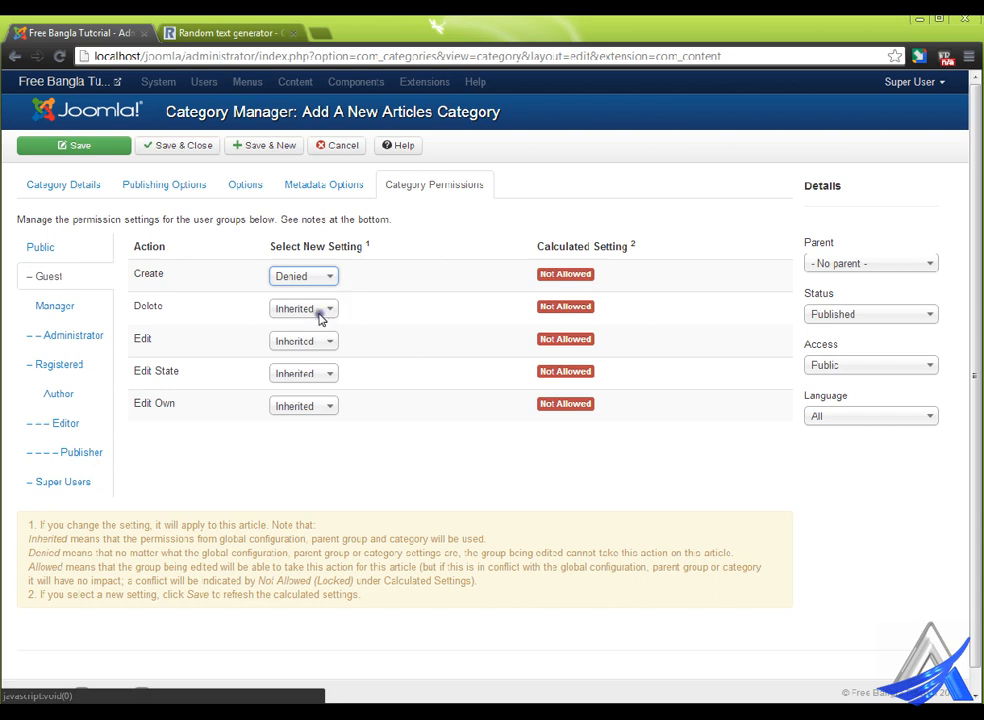
pyautogui.click(323, 309)
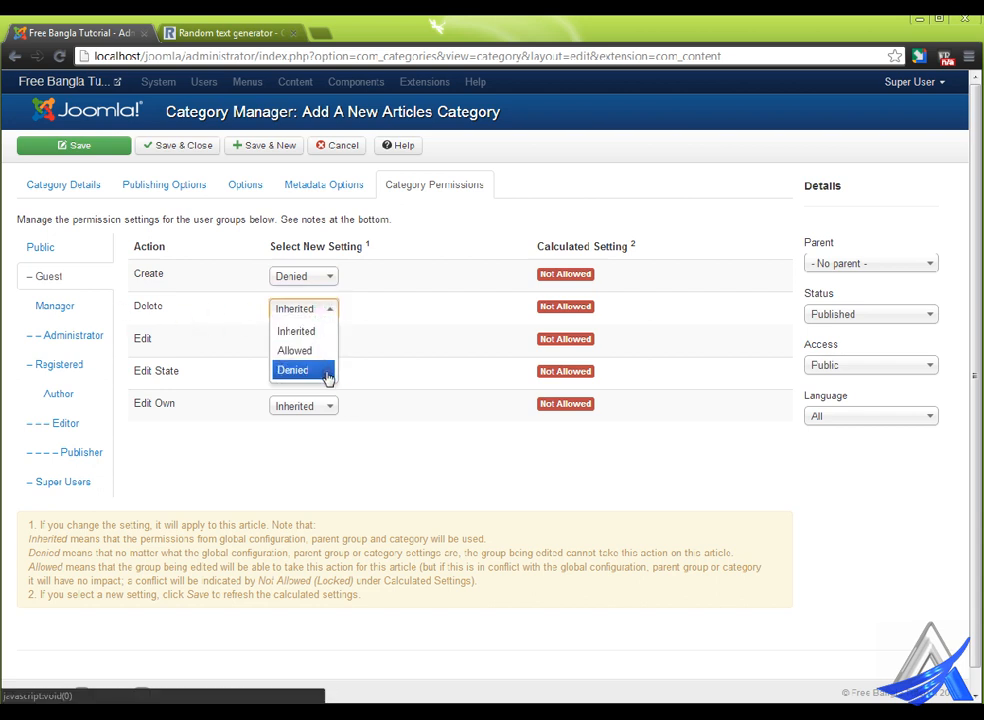
pyautogui.click(328, 373)
pyautogui.click(321, 342)
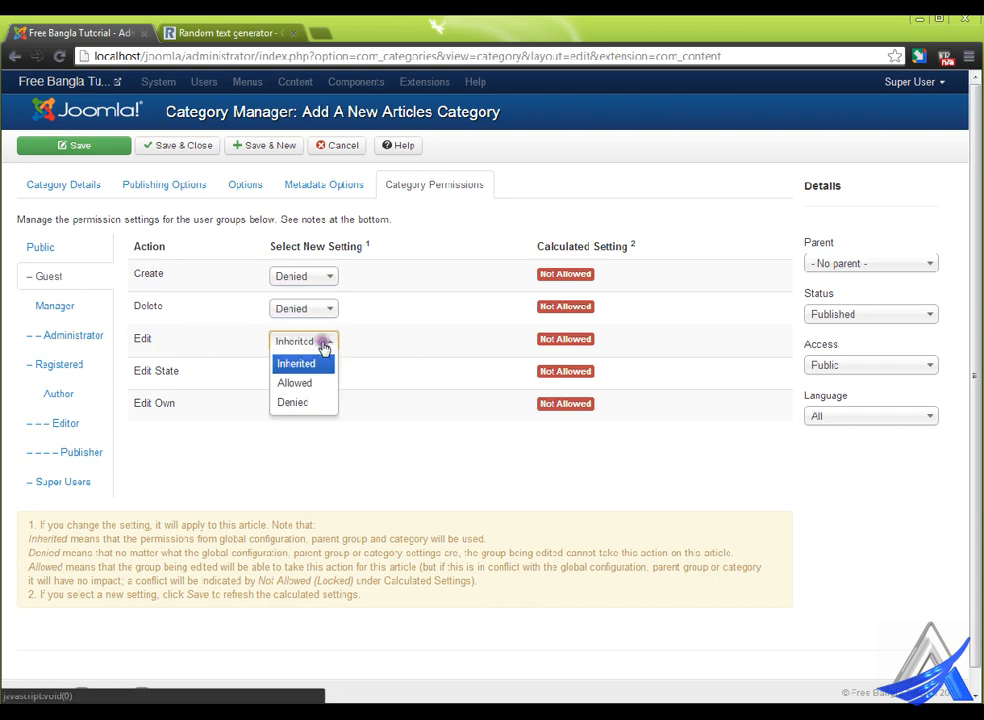
pyautogui.click(321, 403)
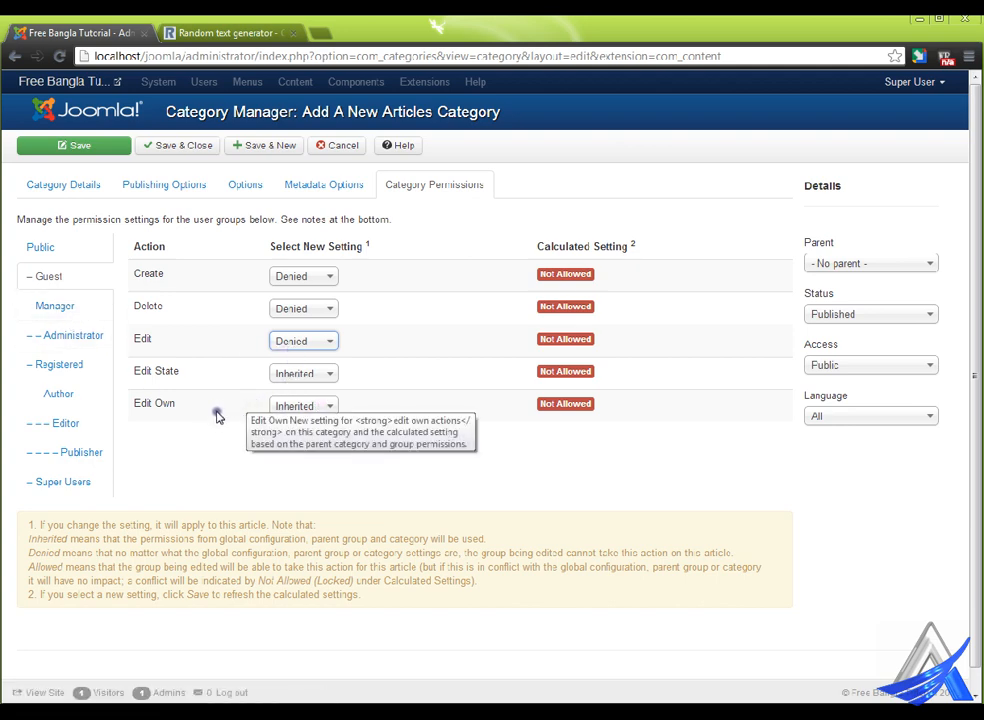
# Check the choices for the Guest group's Edit State and Edit Own permissions, and discard the new category without saving.
pyautogui.click(307, 373)
pyautogui.click(323, 443)
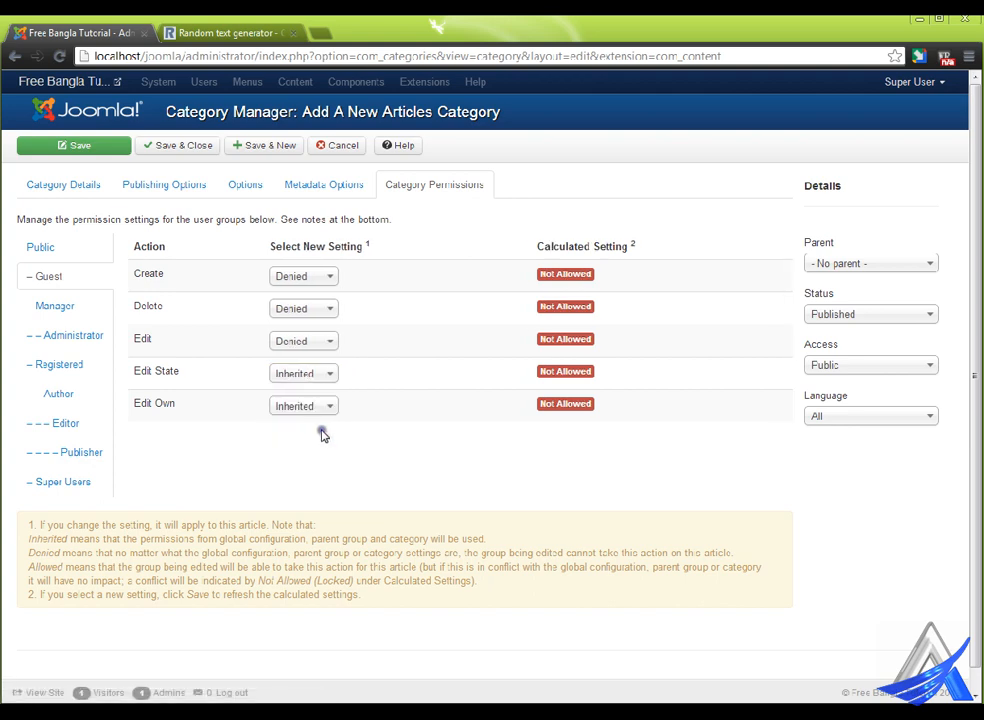
pyautogui.click(329, 404)
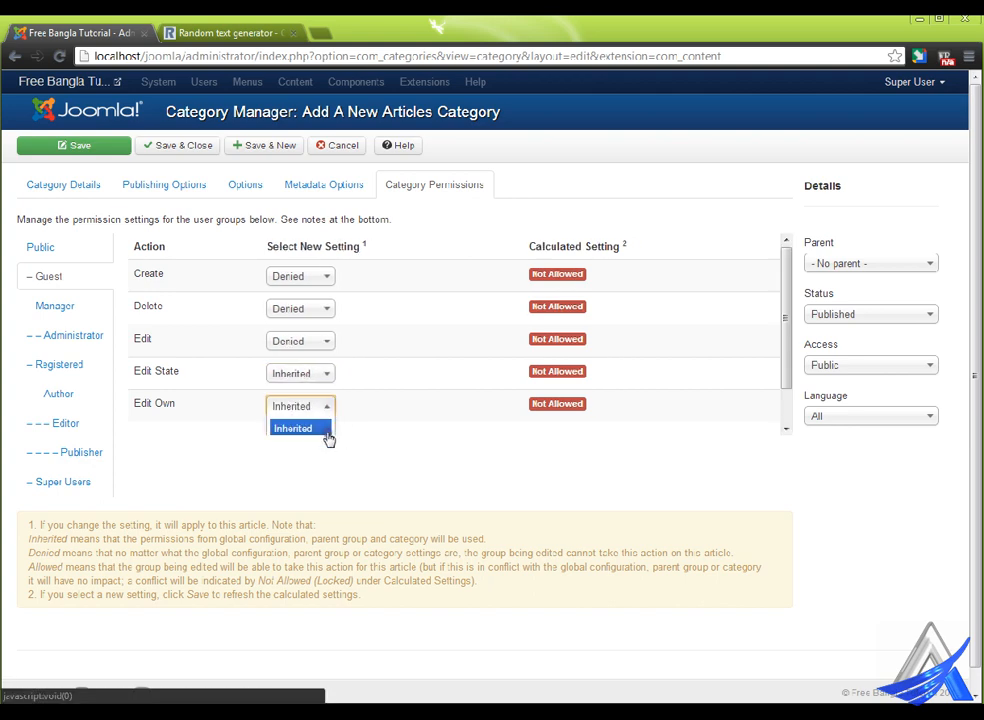
pyautogui.scroll(-1, 395, 378)
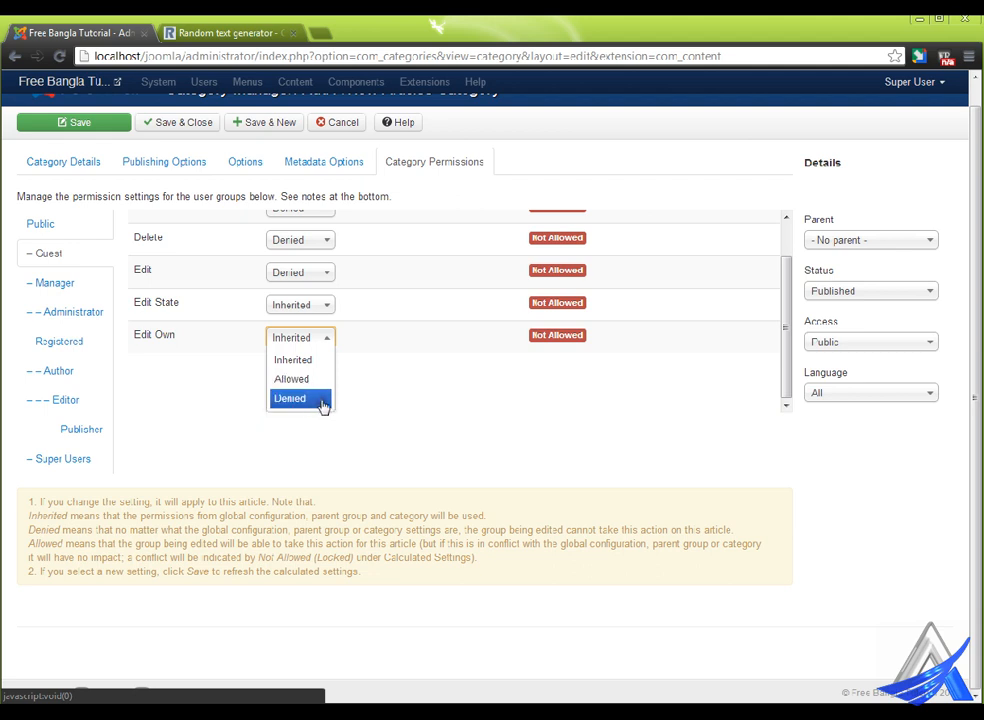
pyautogui.click(409, 441)
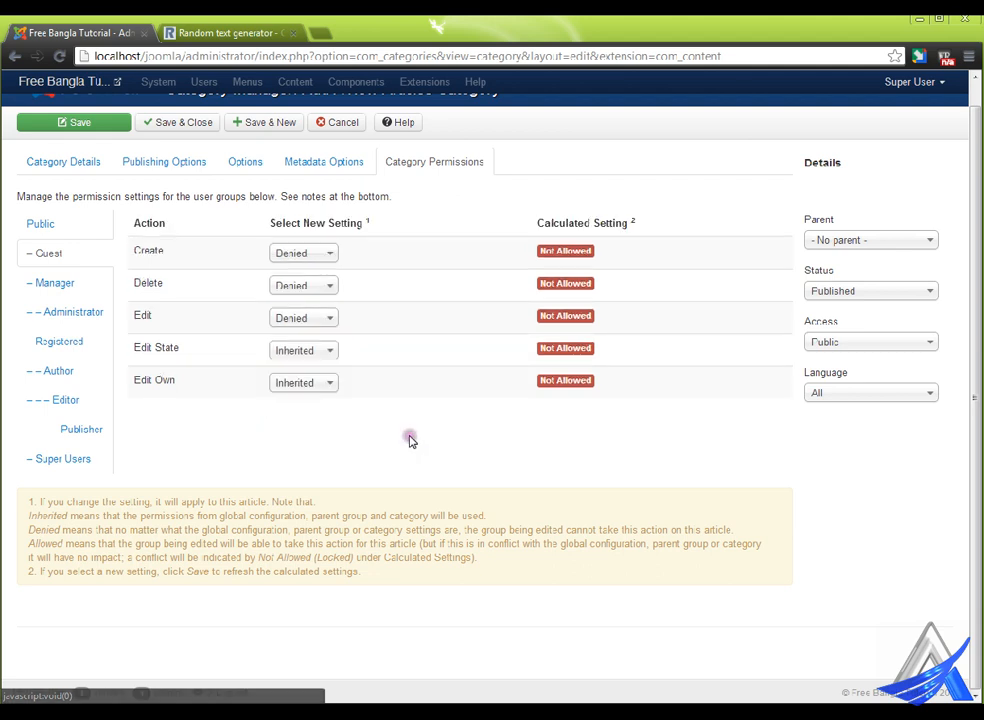
pyautogui.scroll(1, 408, 445)
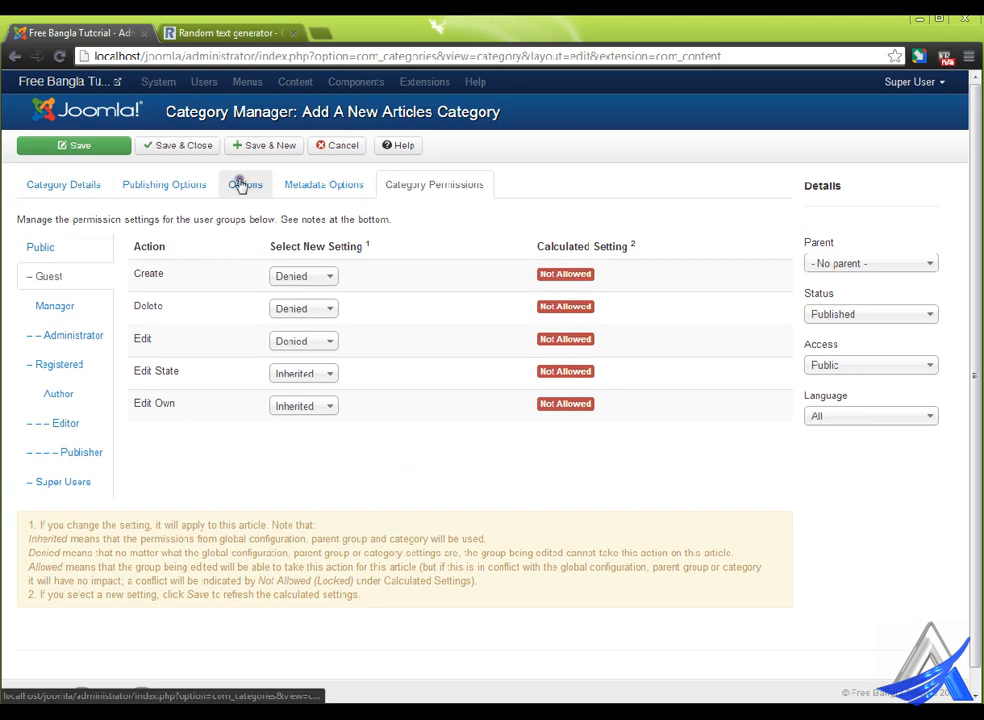
pyautogui.click(361, 147)
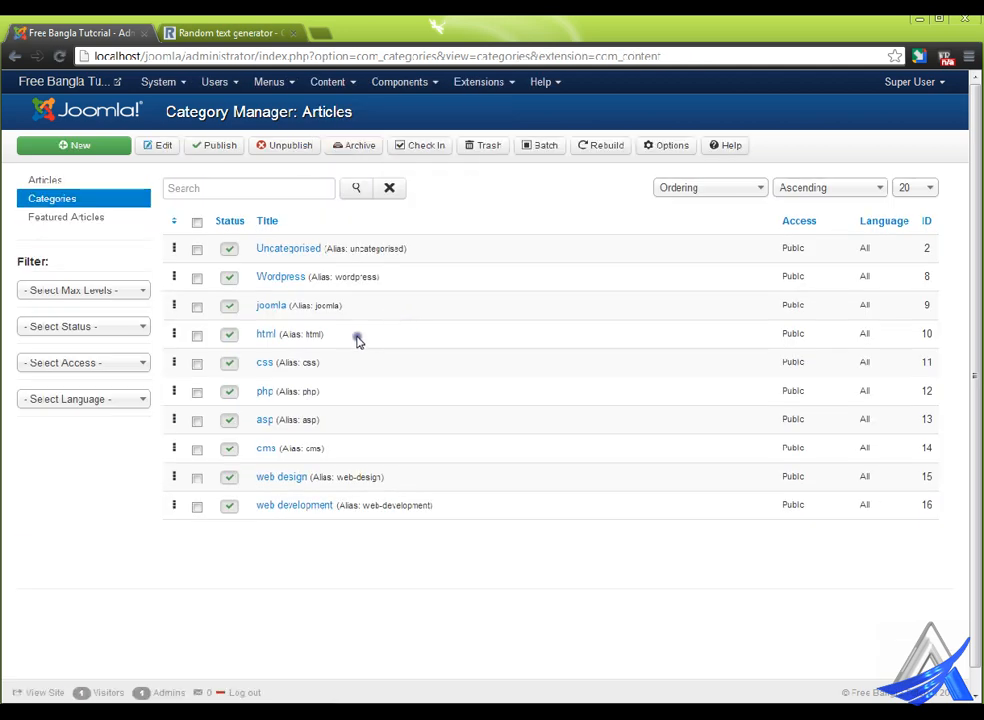
# Start a new article category and examine its Parent and Status choices.
pyautogui.click(97, 145)
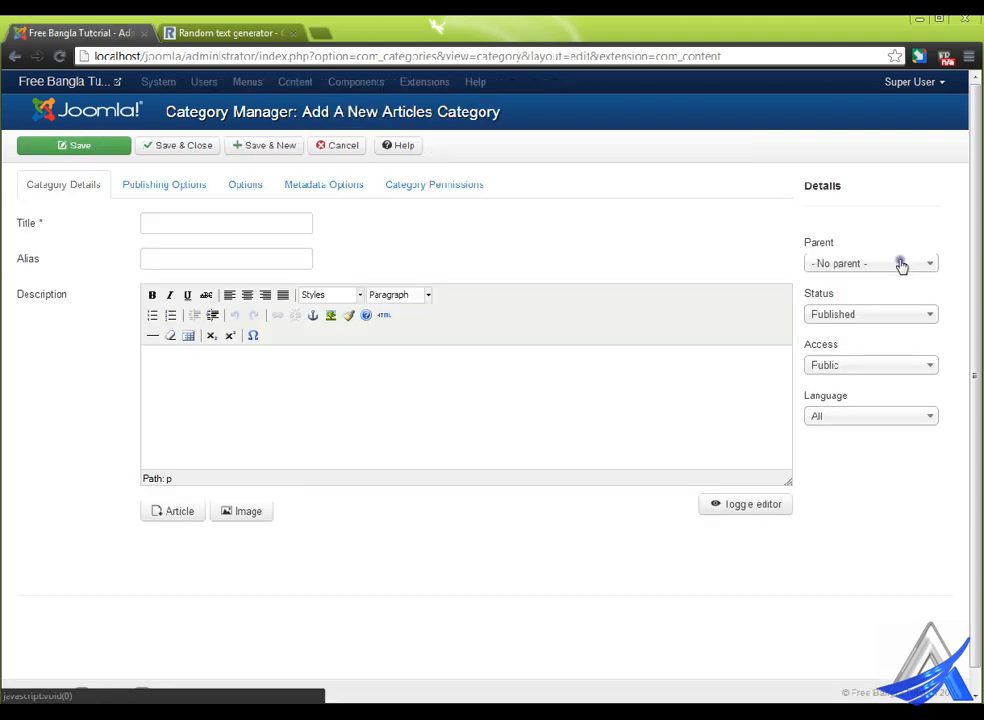
pyautogui.click(897, 263)
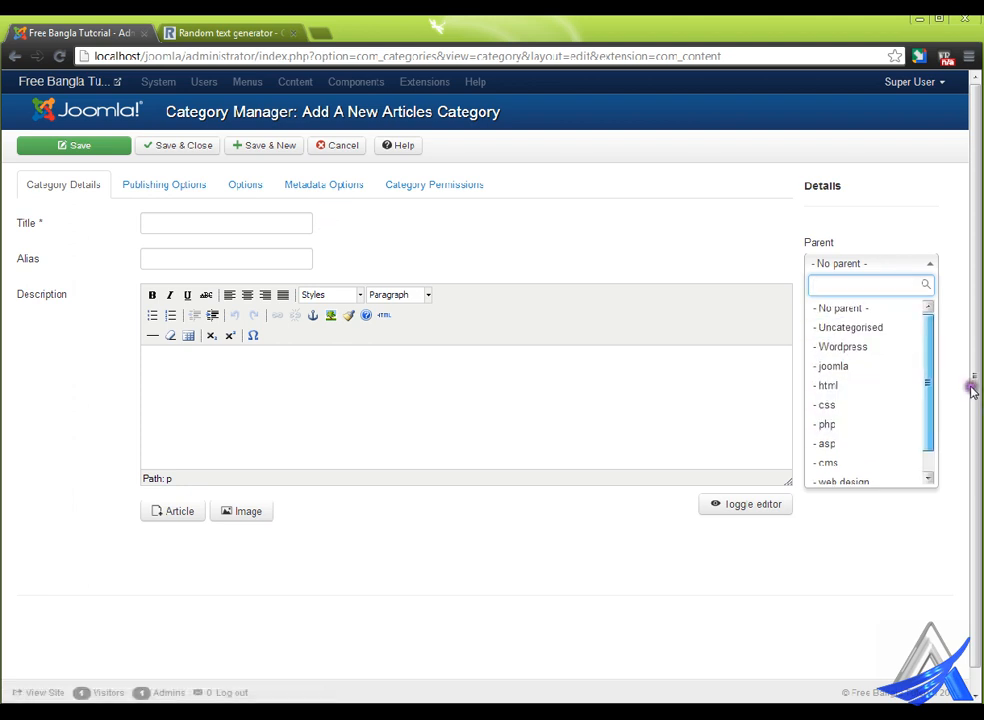
pyautogui.scroll(-1, 900, 380)
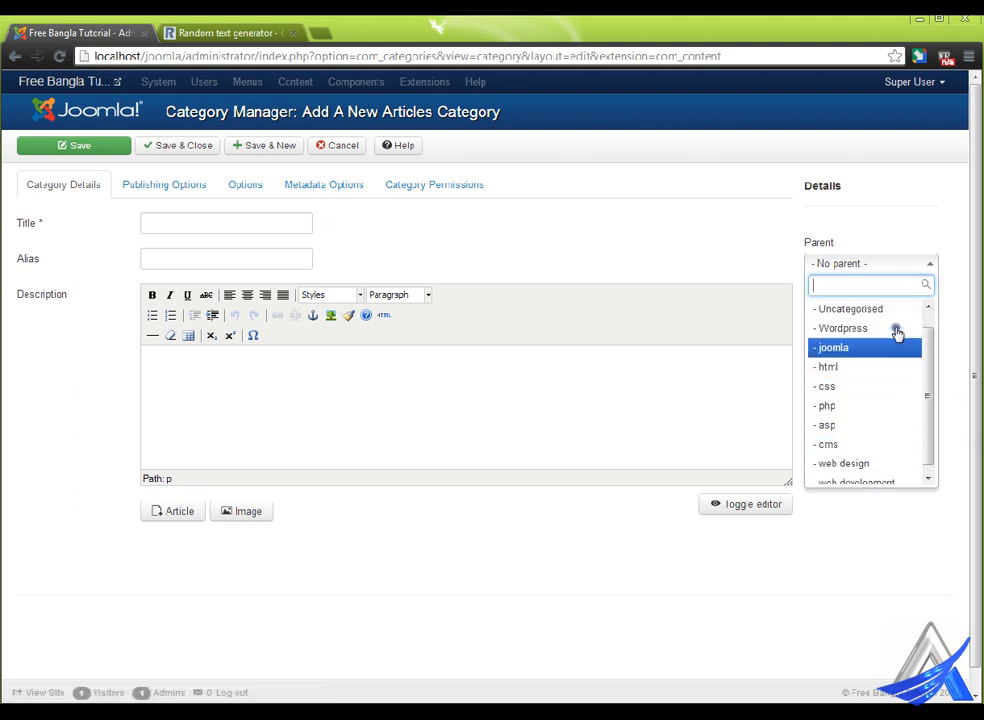
pyautogui.click(763, 233)
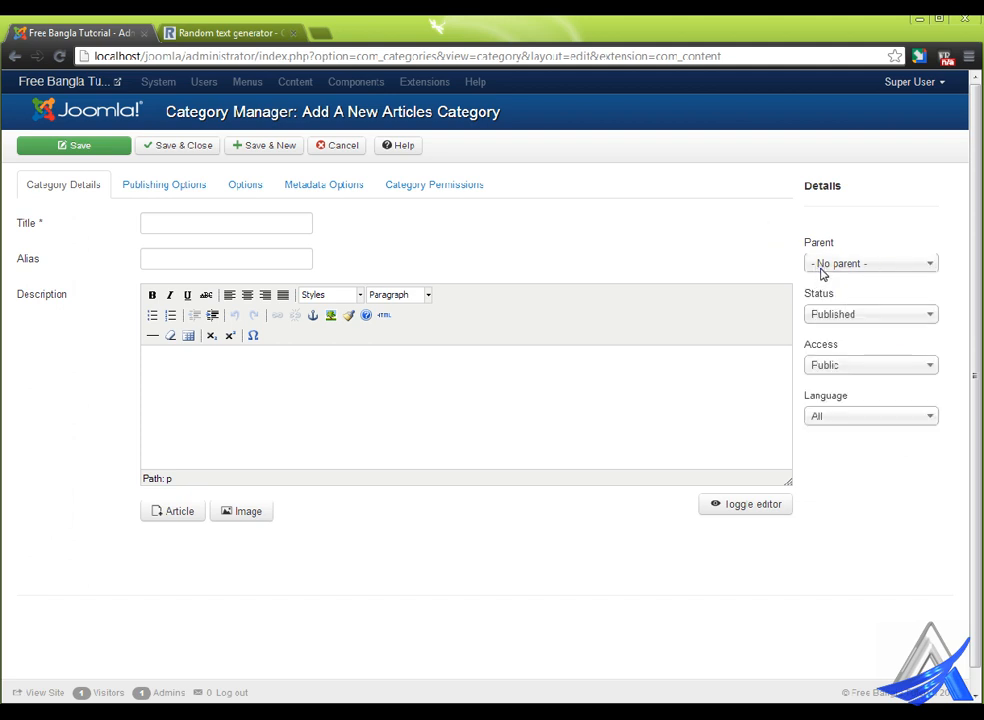
pyautogui.click(896, 317)
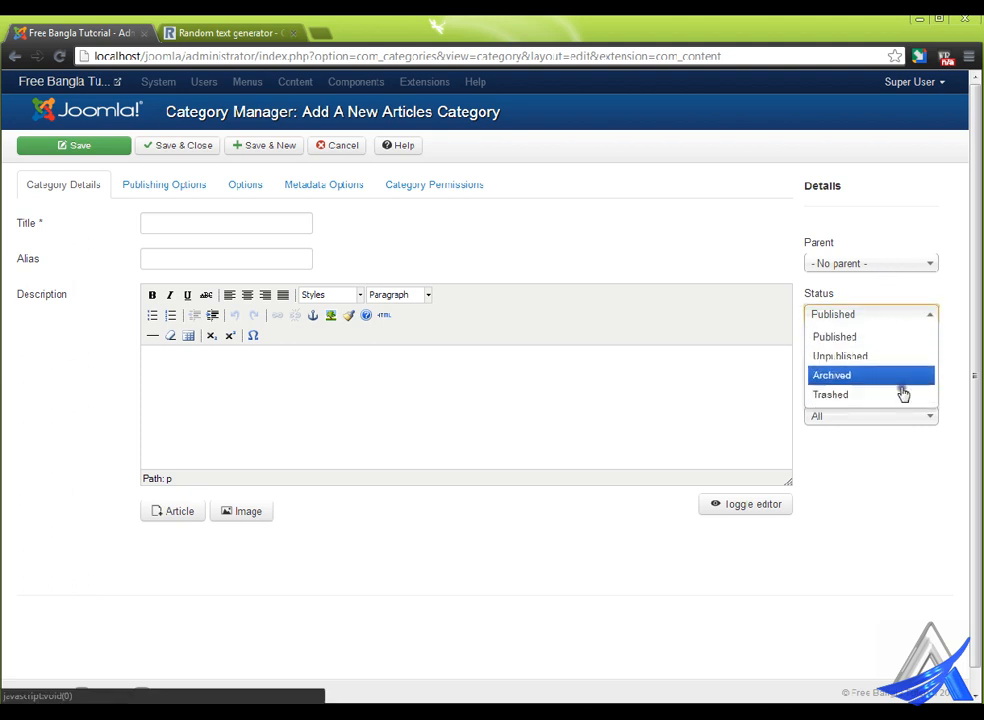
pyautogui.click(771, 244)
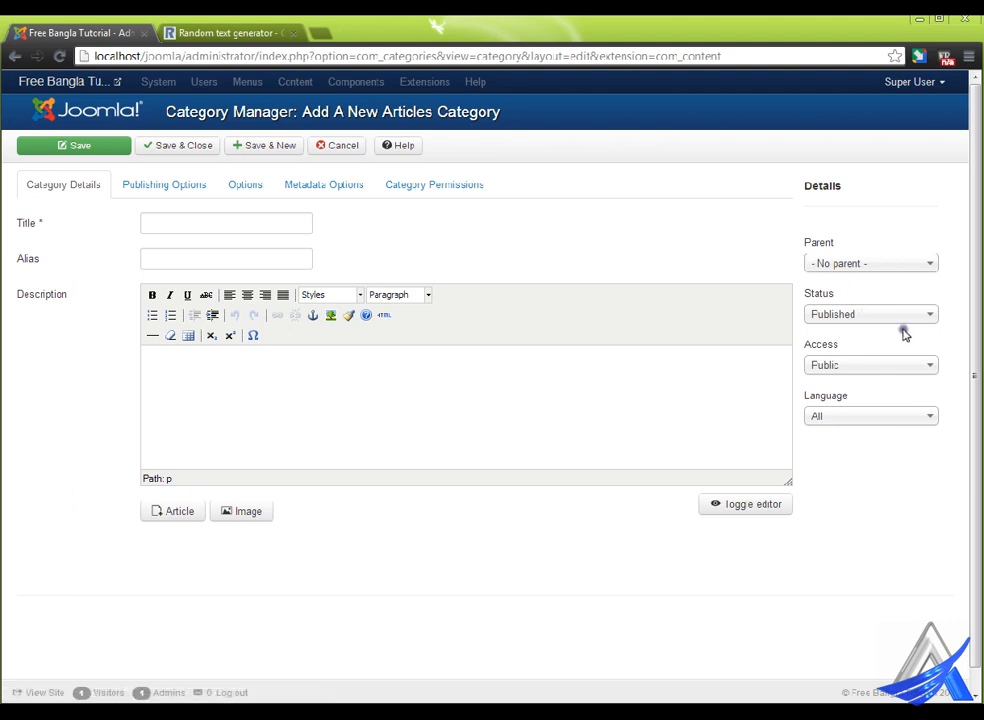
# Examine the new category's Access and Language choices, and cancel the form to return to the category list.
pyautogui.click(907, 370)
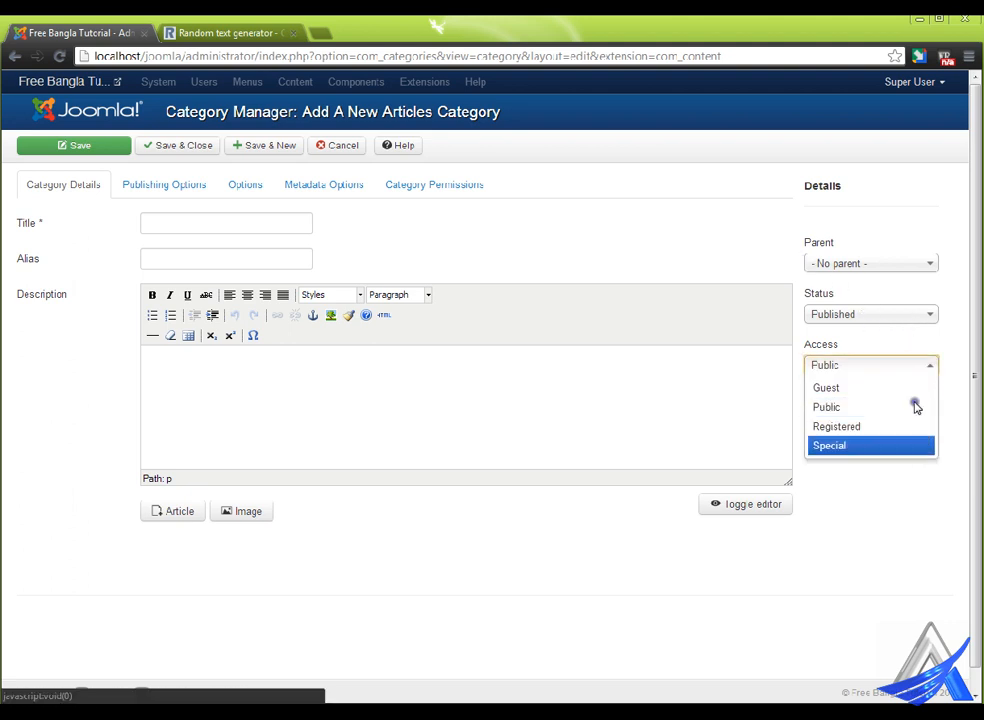
pyautogui.click(916, 406)
pyautogui.click(917, 429)
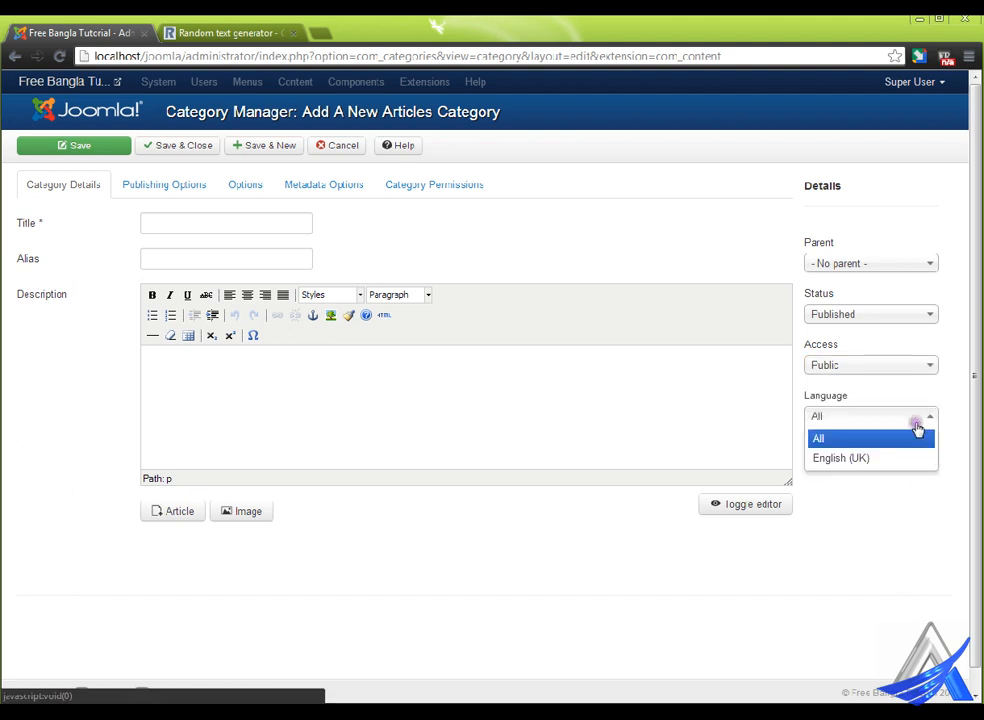
pyautogui.click(890, 519)
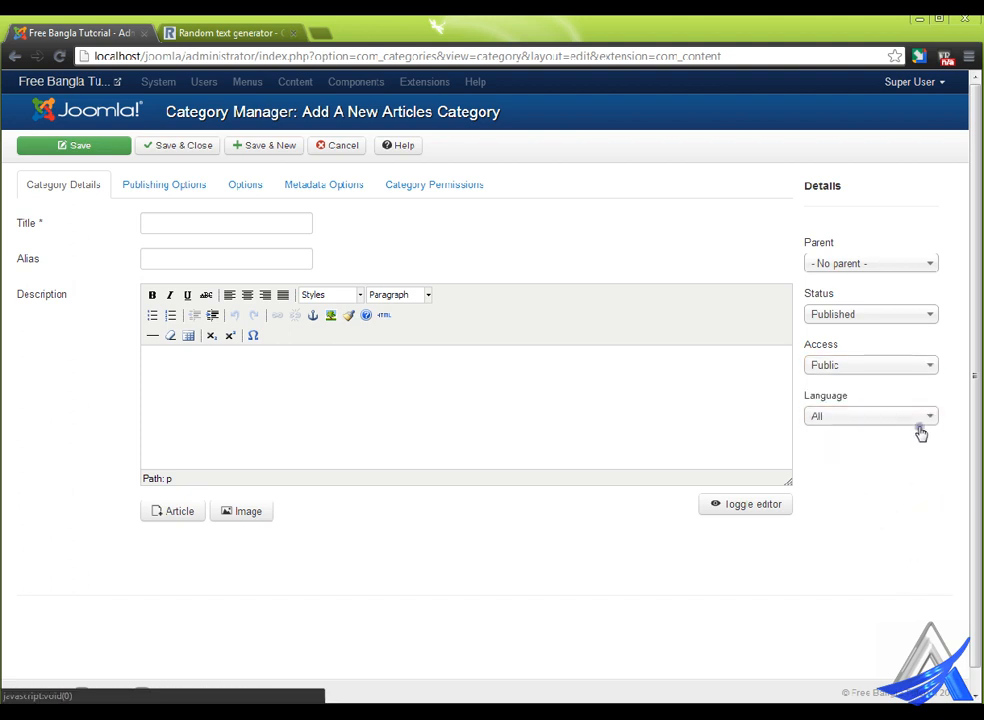
pyautogui.click(352, 146)
# Unpublish the Uncategorised category in the category list.
pyautogui.scroll(-1, 360, 465)
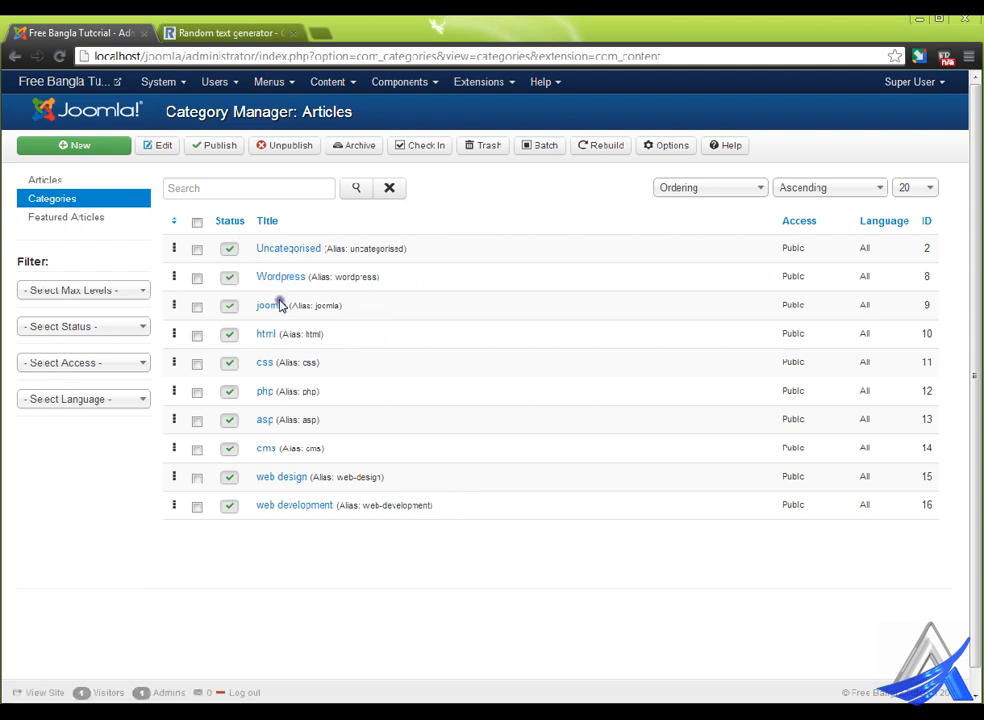
pyautogui.click(240, 250)
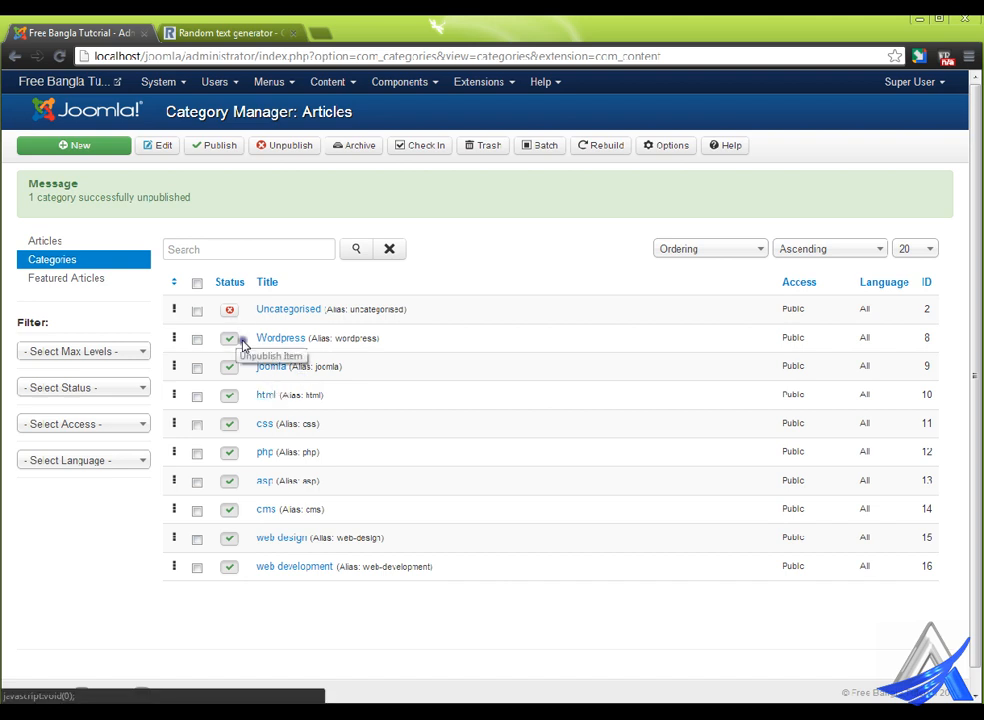
# Filter the category list by Unpublished status and move the Uncategorised category to the trash.
pyautogui.click(140, 352)
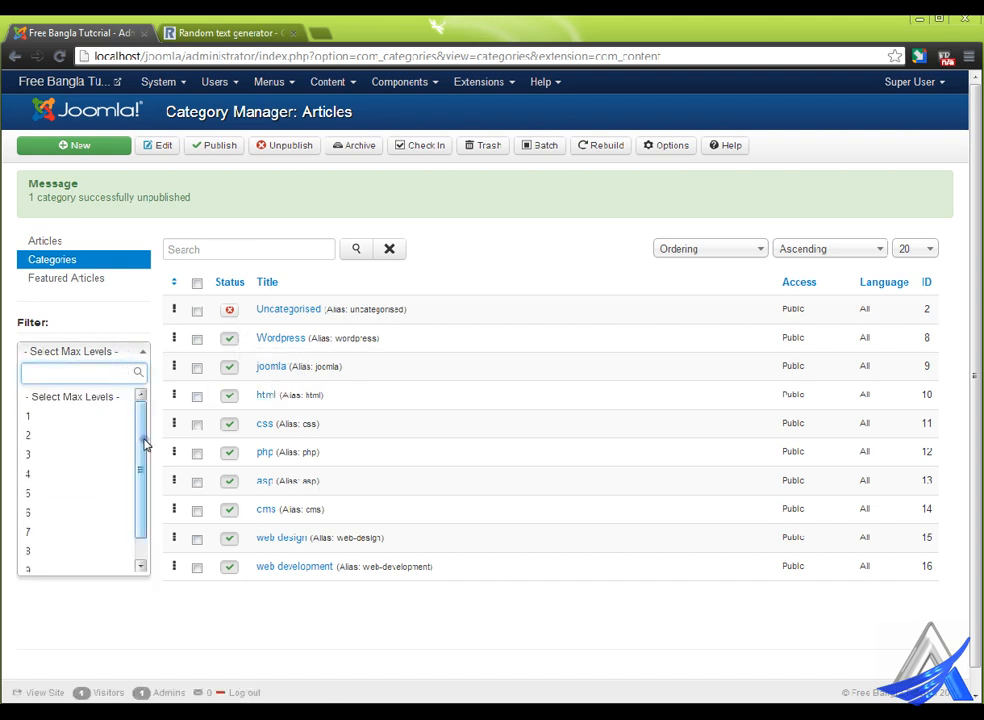
pyautogui.click(138, 643)
pyautogui.click(128, 380)
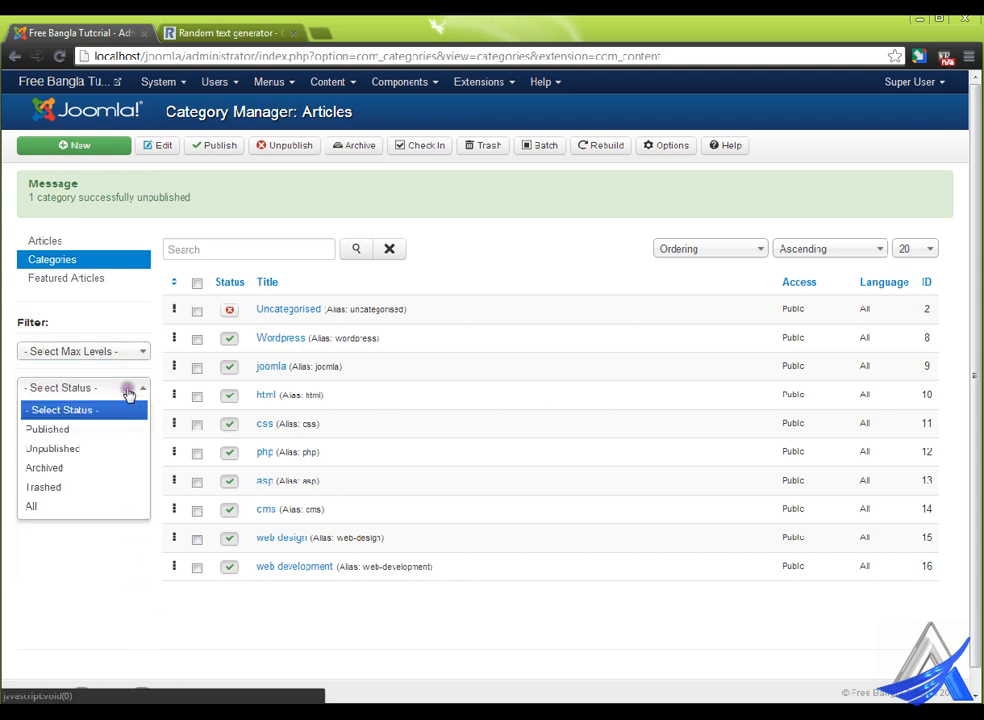
pyautogui.click(118, 457)
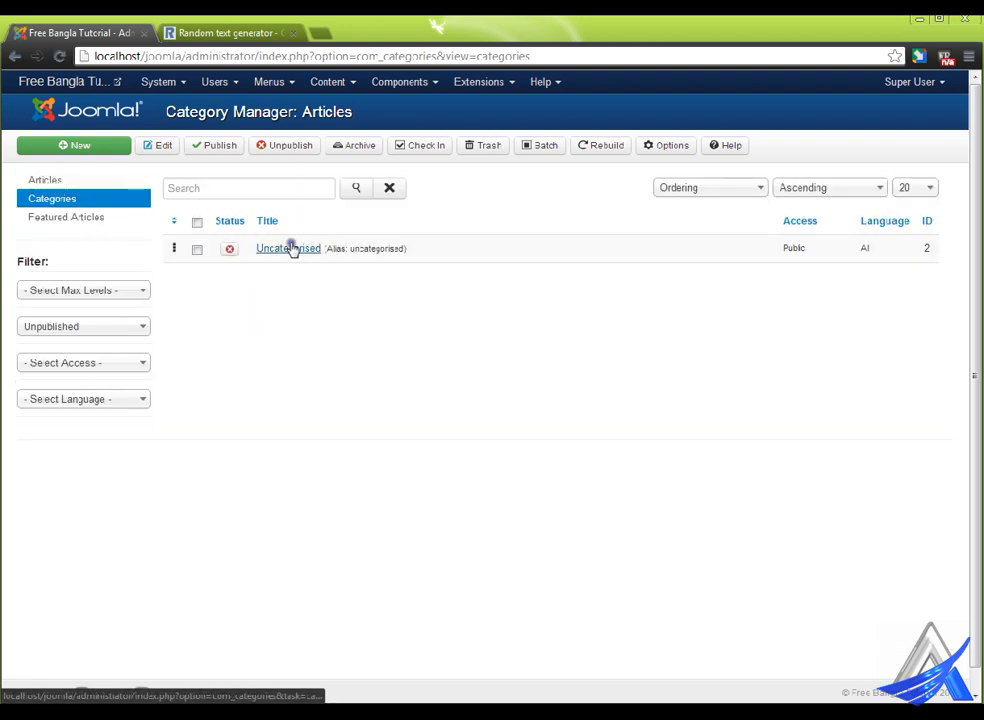
pyautogui.click(194, 252)
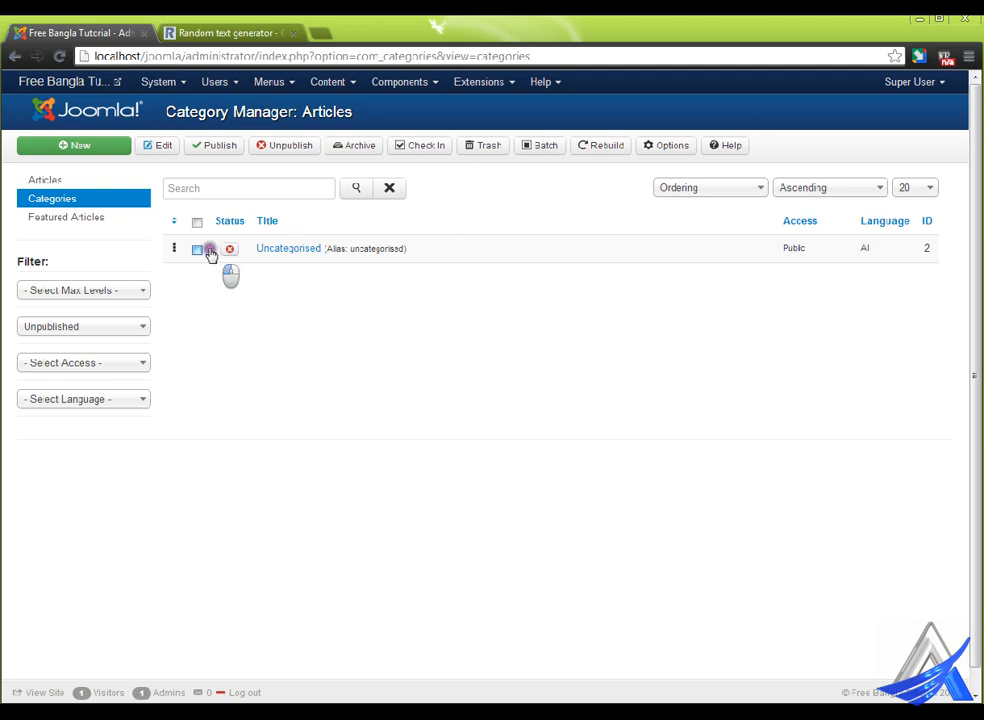
pyautogui.click(502, 146)
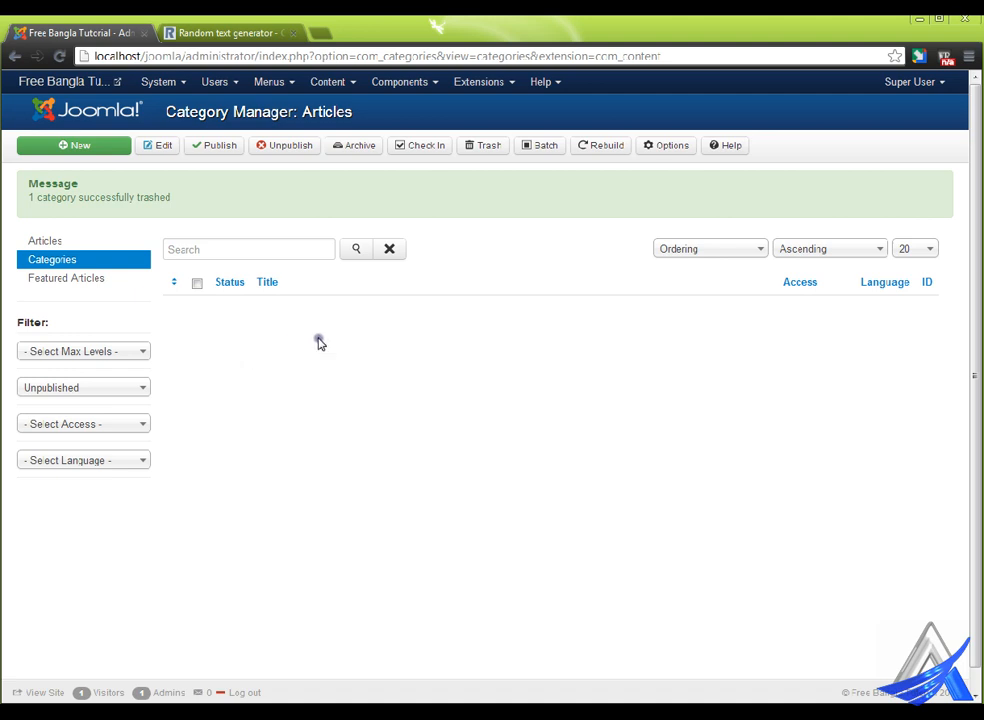
# Filter the category list by Trashed status and permanently delete the Uncategorised category.
pyautogui.click(92, 389)
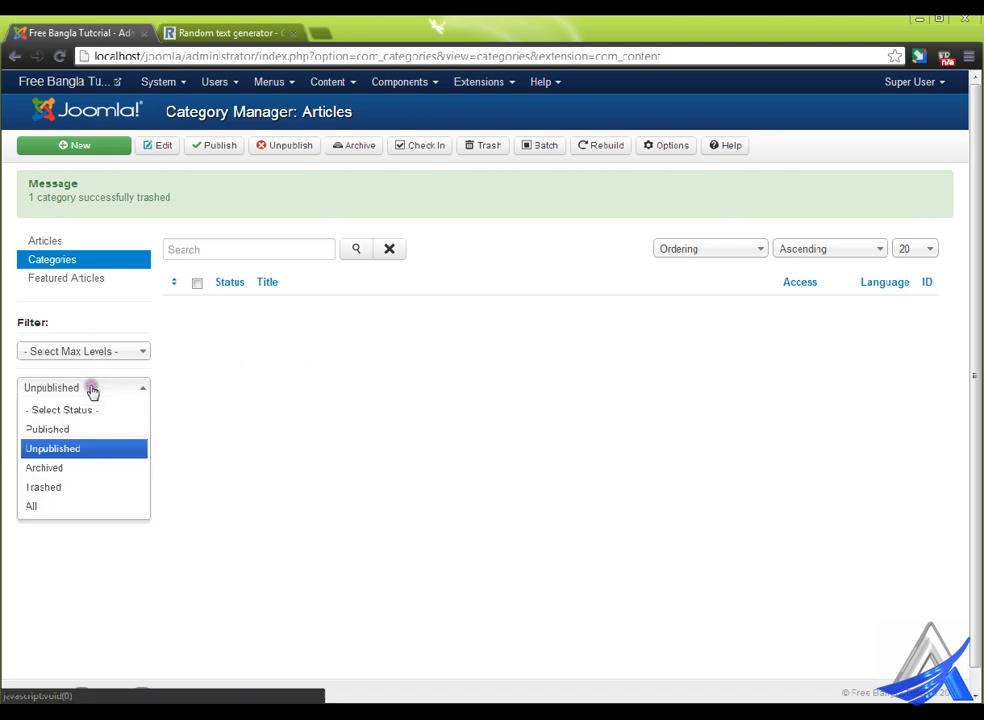
pyautogui.click(97, 496)
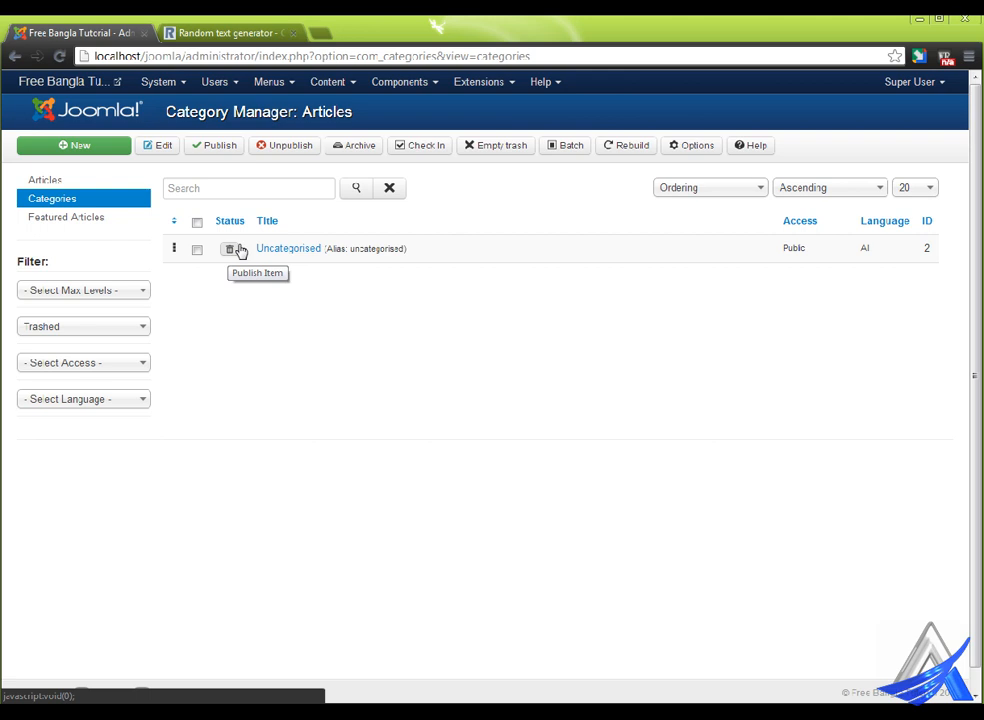
pyautogui.click(197, 249)
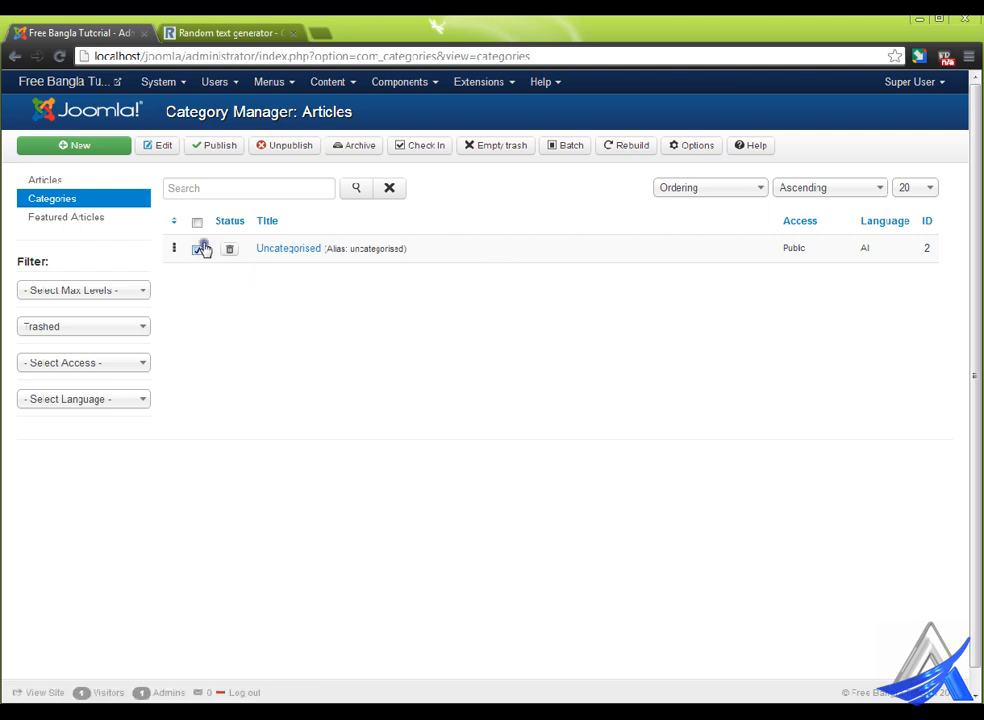
pyautogui.click(524, 145)
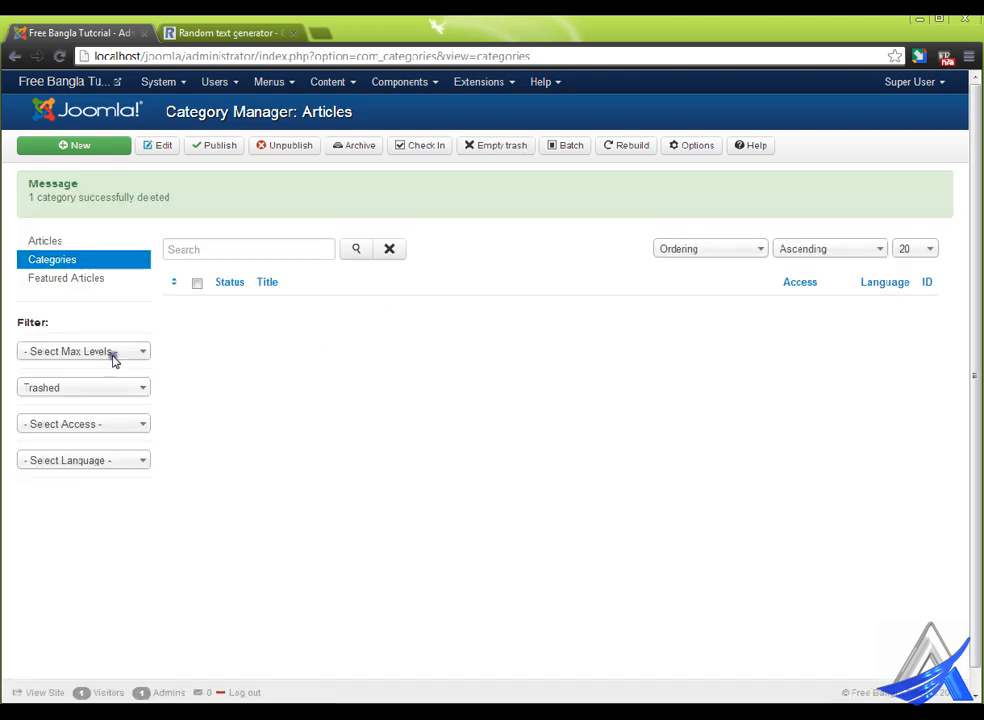
# Clear the status filter on the category list and check the status choices it offers.
pyautogui.click(95, 390)
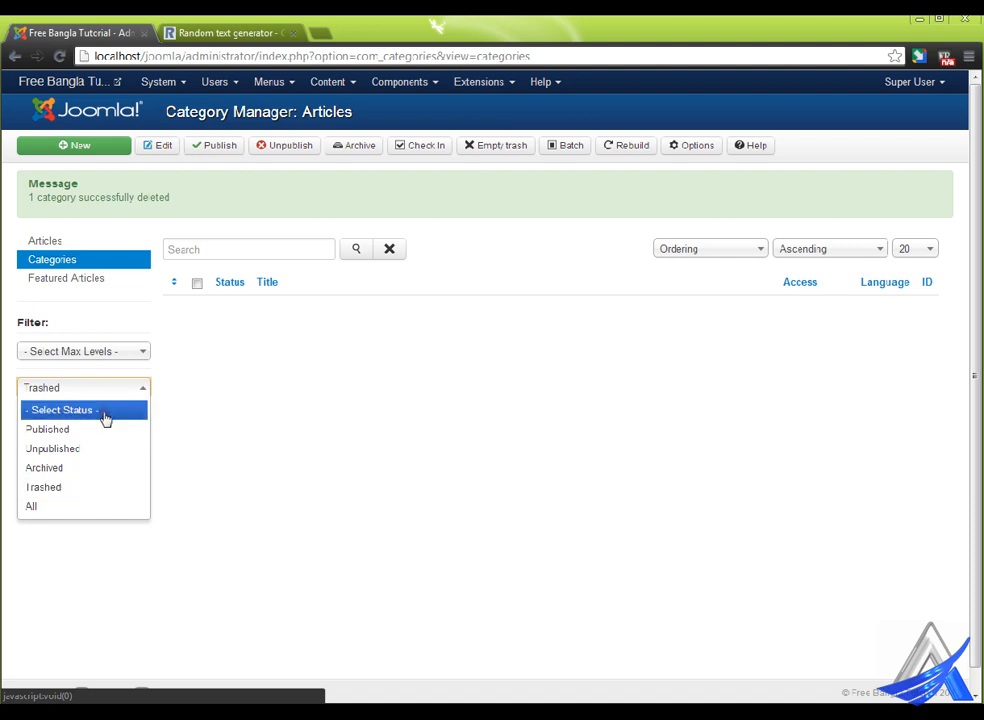
pyautogui.click(101, 410)
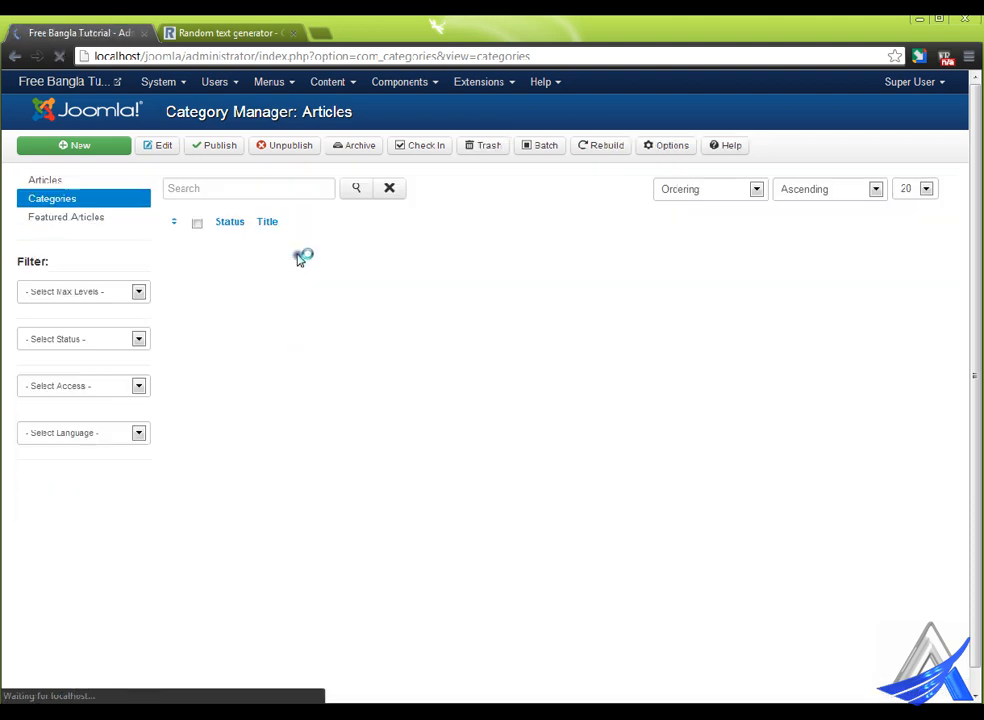
pyautogui.click(120, 326)
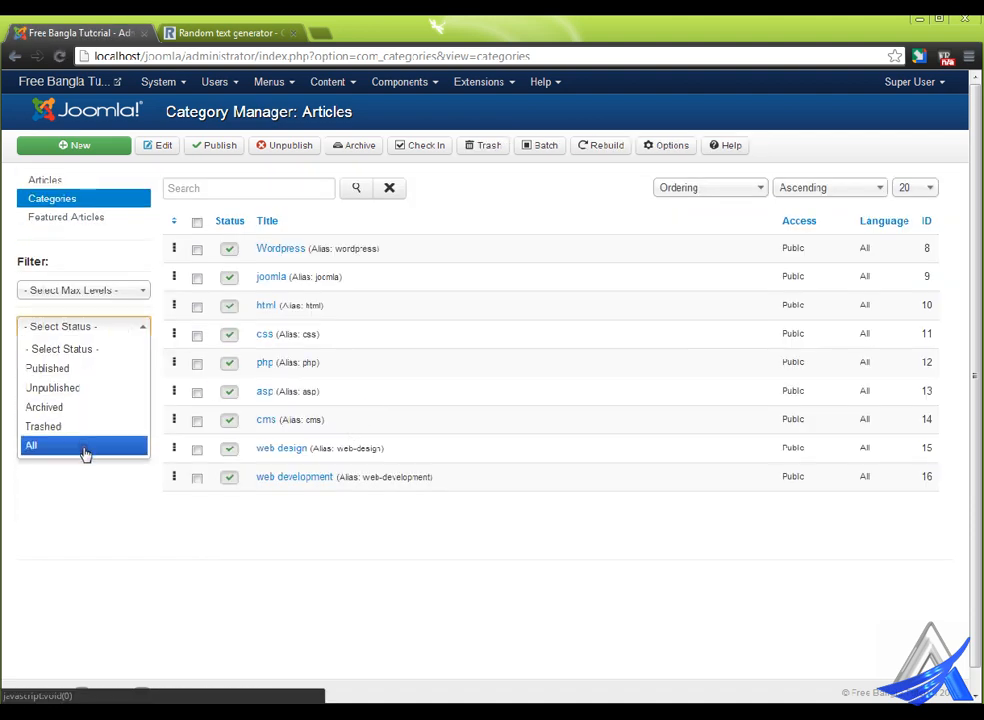
pyautogui.click(240, 540)
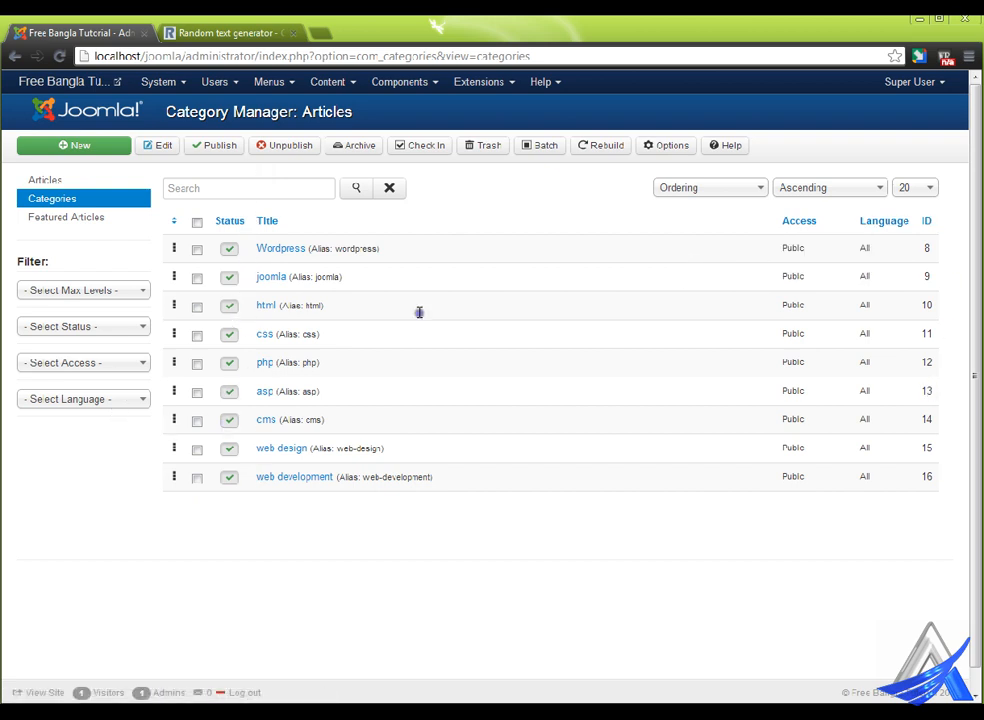
# Examine the choices of the Language and Access filters without applying either one.
pyautogui.click(108, 401)
pyautogui.click(95, 545)
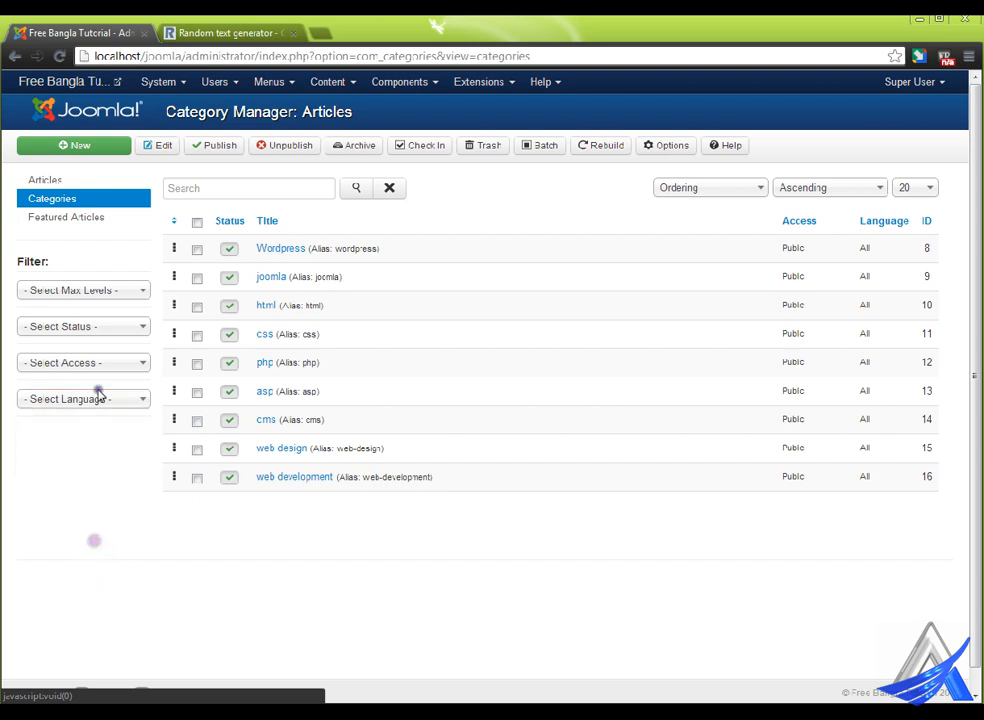
pyautogui.click(108, 366)
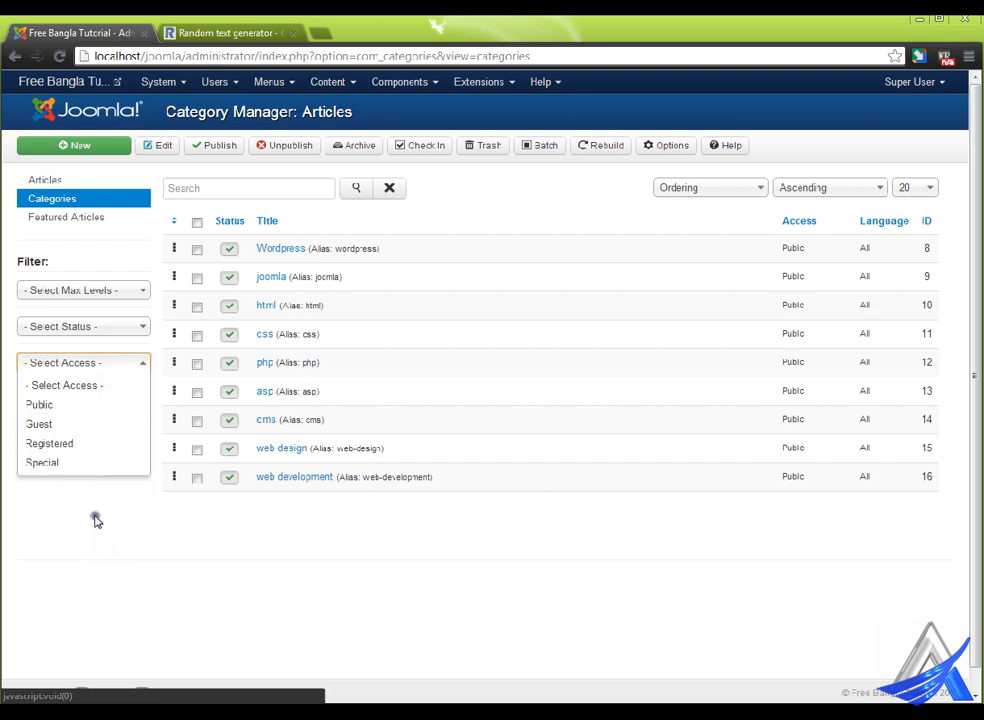
pyautogui.click(114, 560)
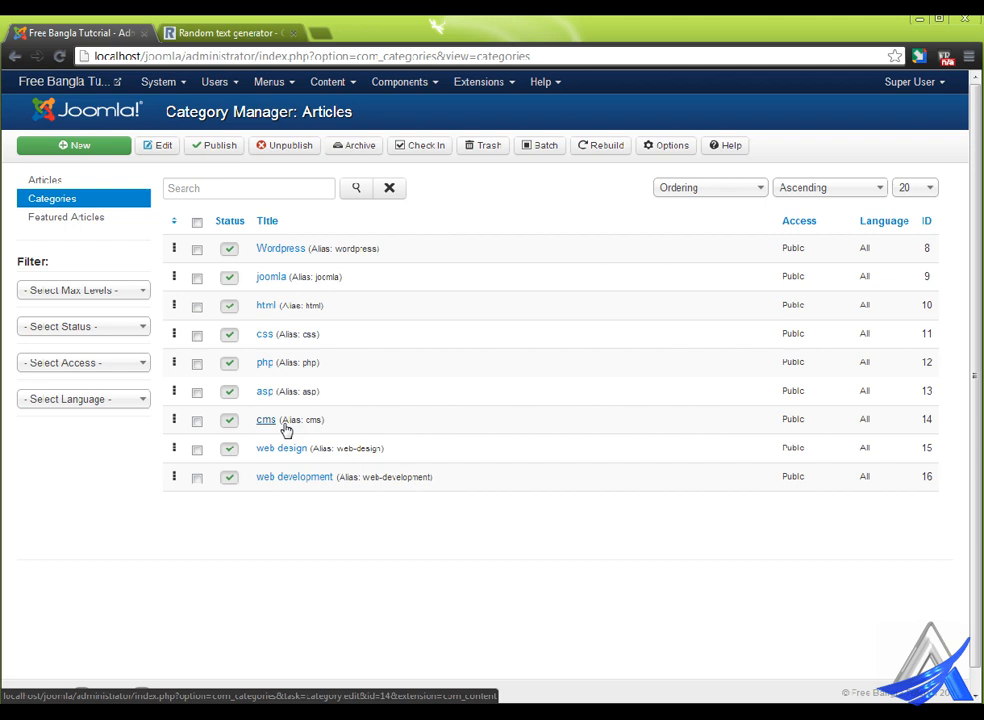
# Make Wordpress a subcategory of cms, save it, and check its nesting in the category list.
pyautogui.click(296, 248)
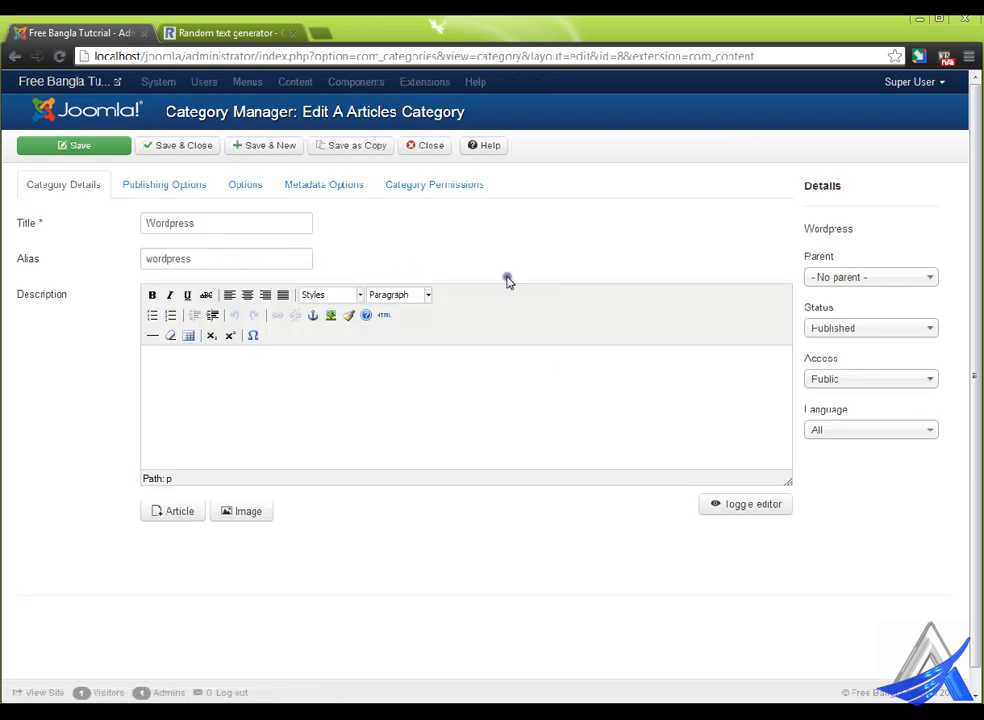
pyautogui.click(900, 277)
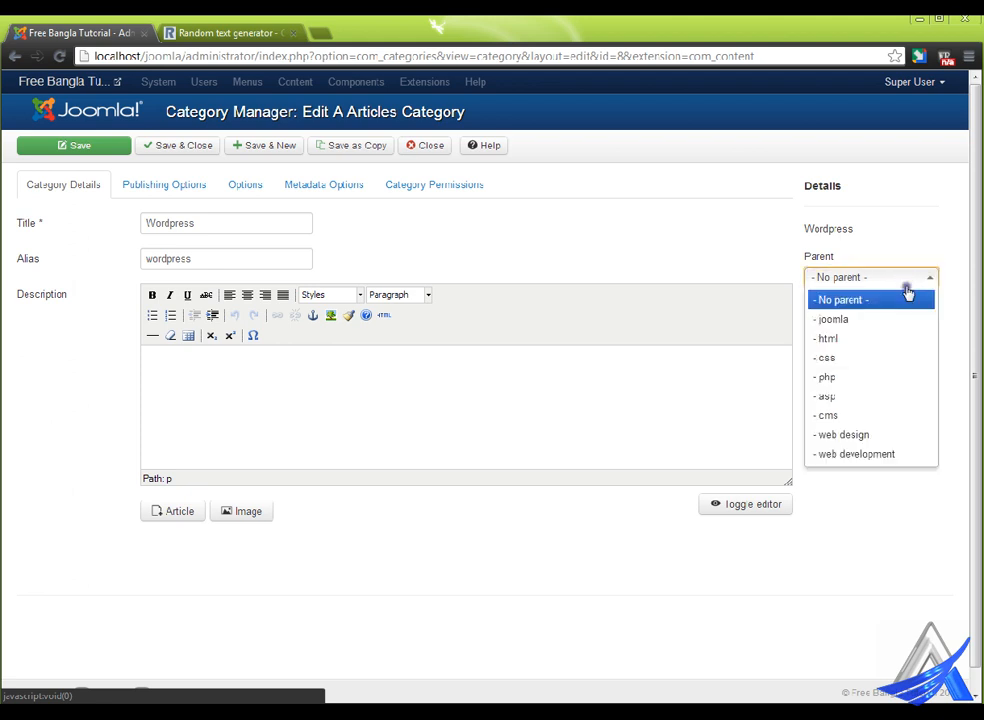
pyautogui.click(906, 416)
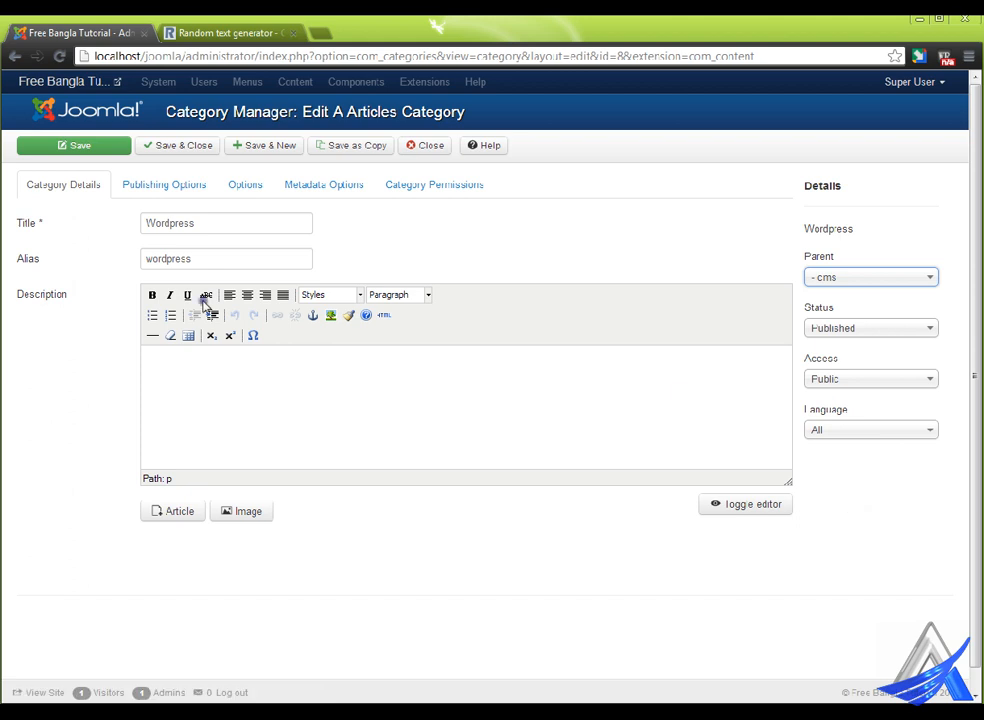
pyautogui.click(199, 145)
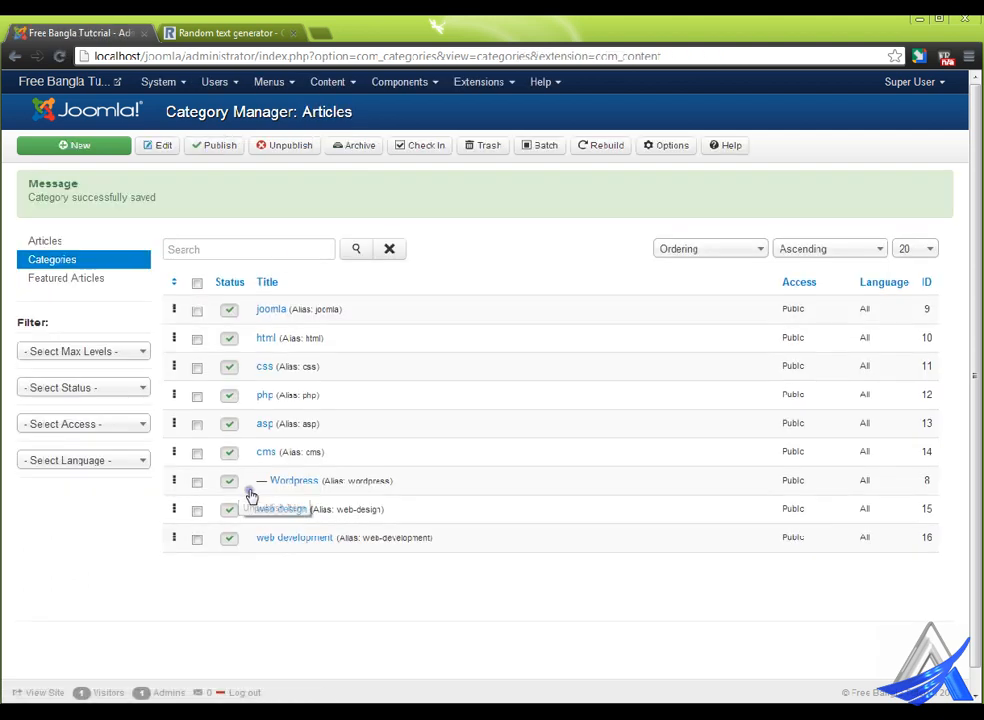
pyautogui.moveTo(269, 483); pyautogui.dragTo(278, 484)
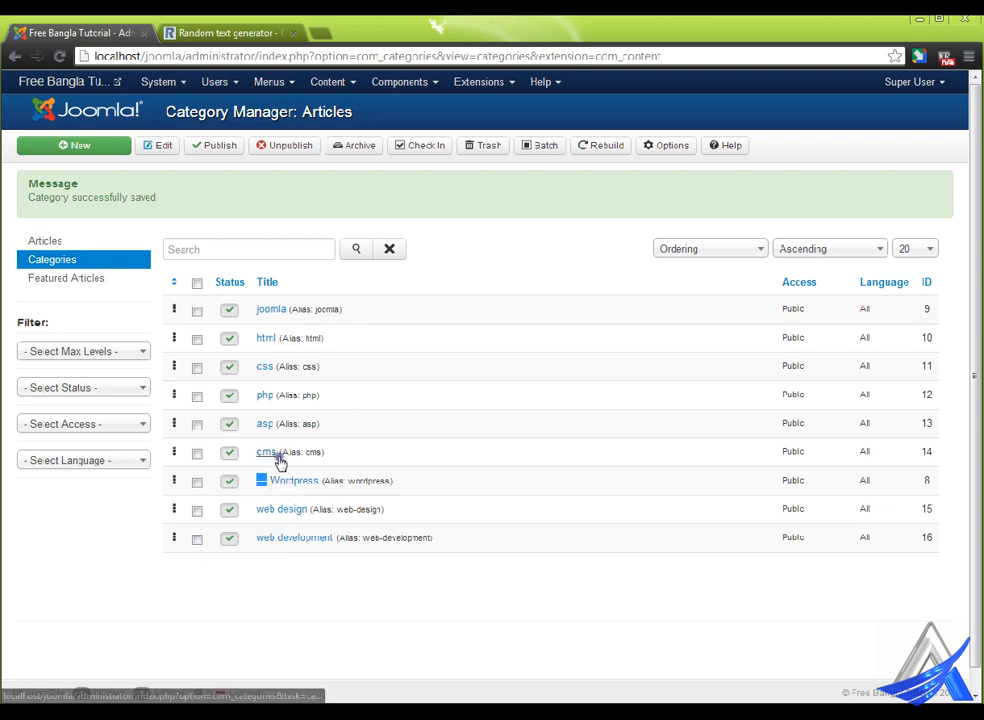
pyautogui.click(457, 483)
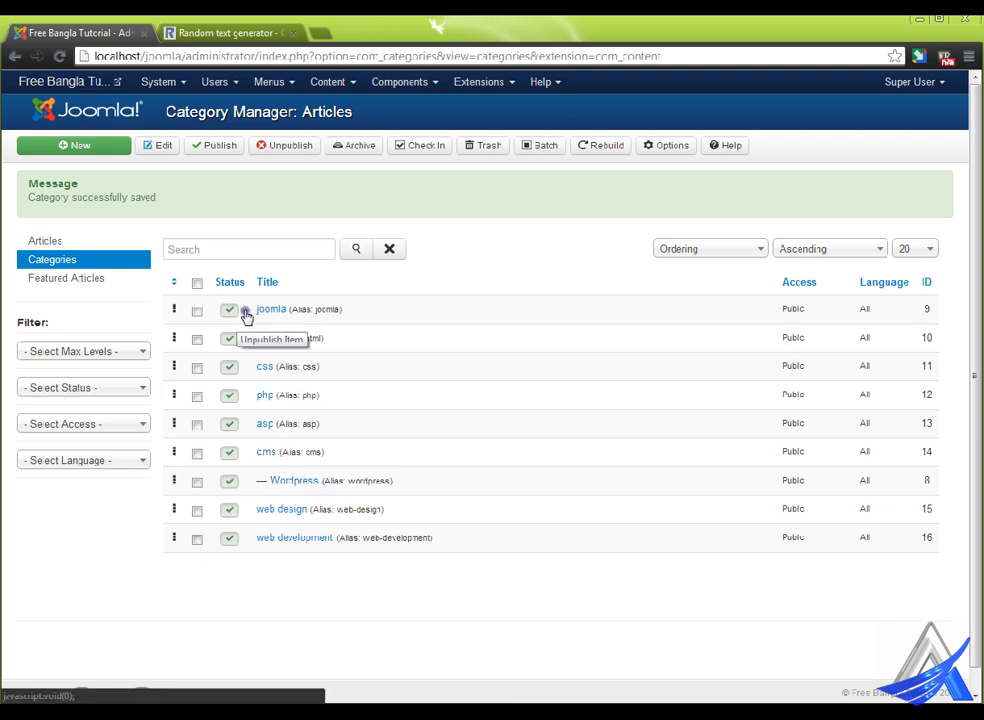
# Set cms as the parent of the joomla category, then save and close it.
pyautogui.click(282, 312)
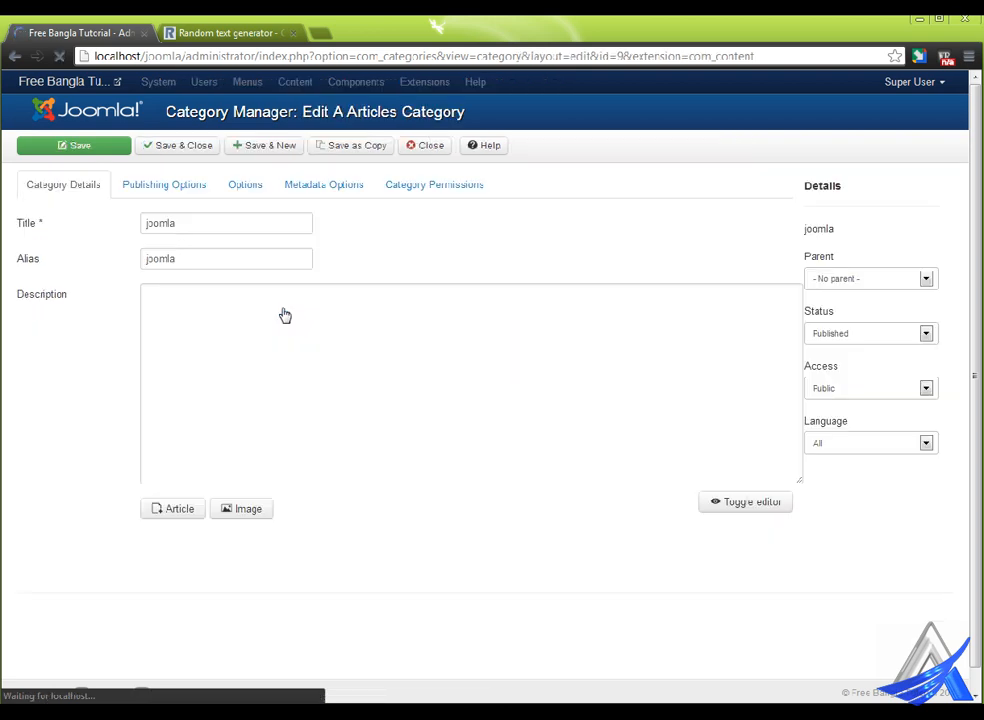
pyautogui.click(864, 277)
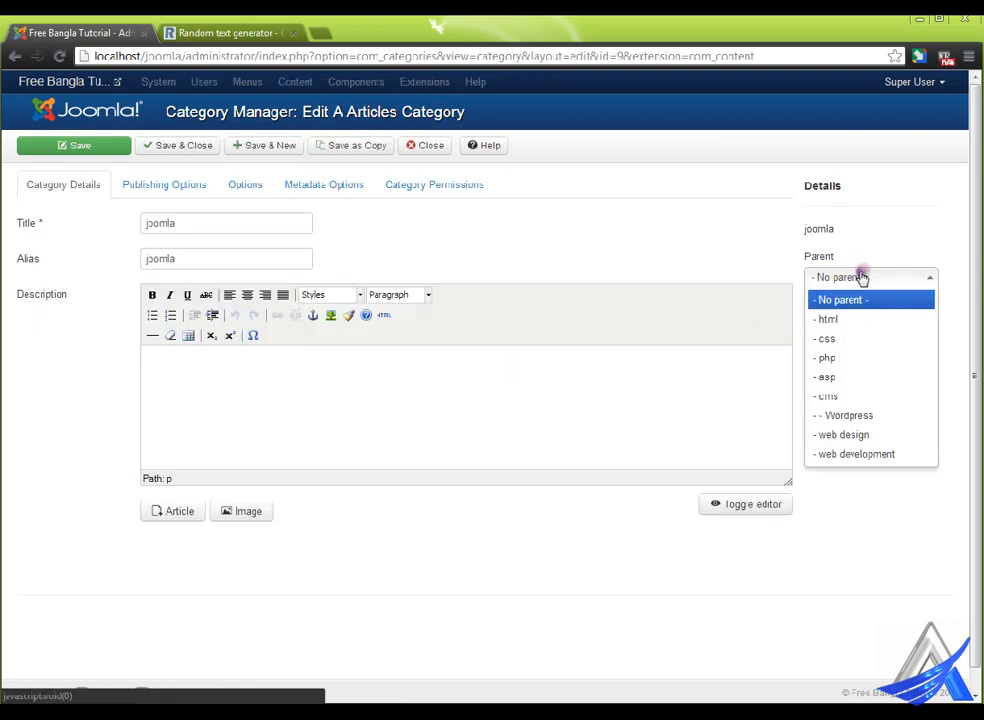
pyautogui.click(894, 399)
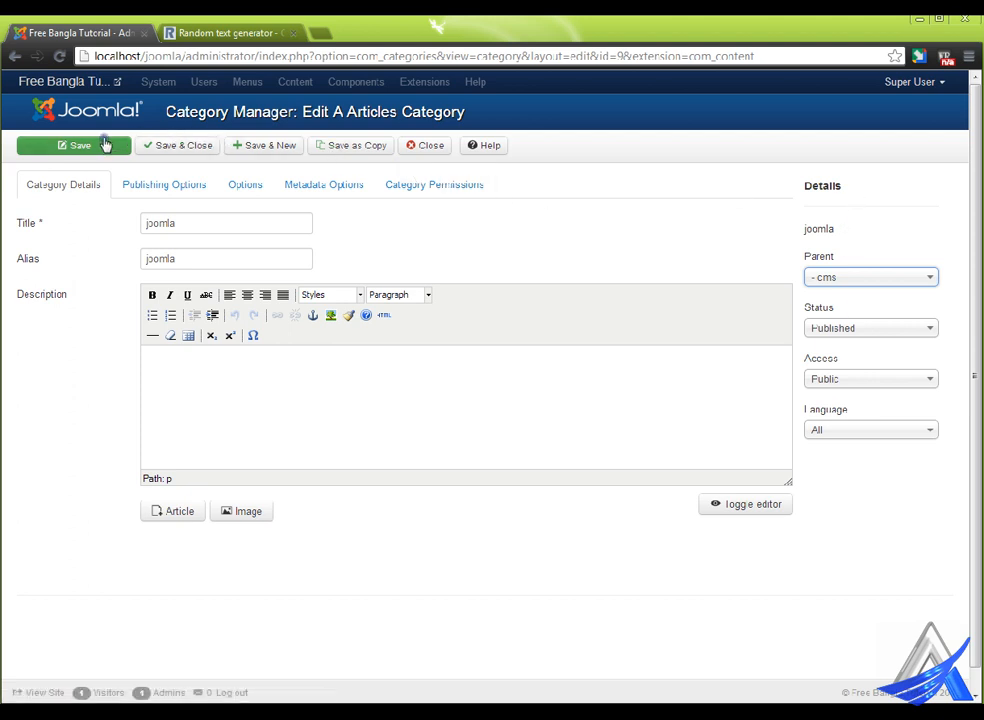
pyautogui.click(182, 146)
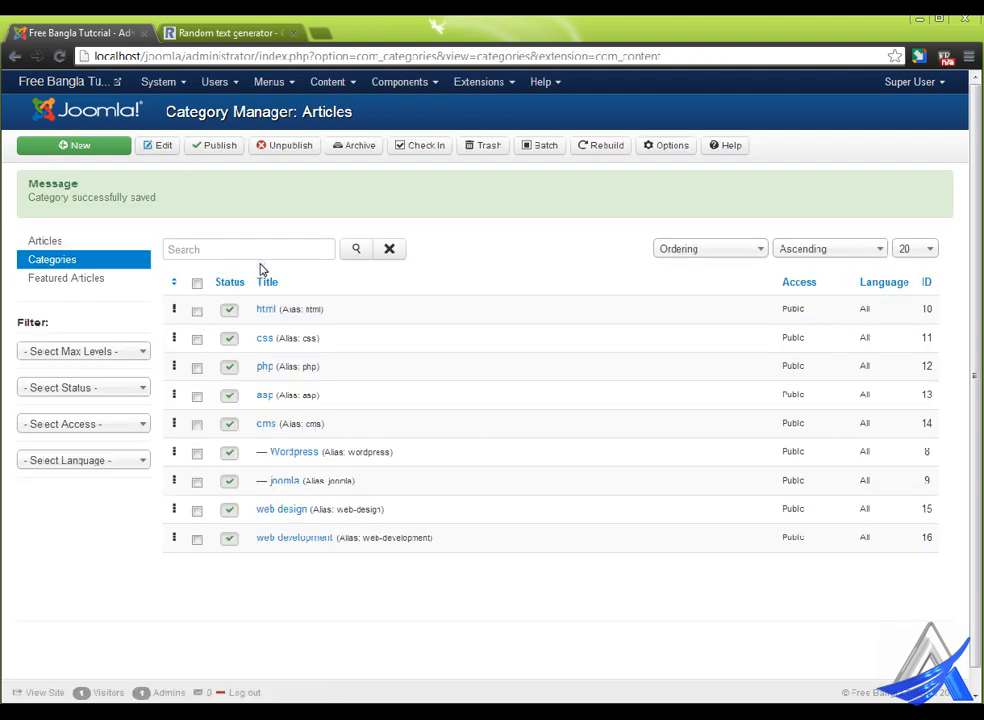
# Open the Article Manager options and examine the article display settings, including the layout choices and the positioning of links.
pyautogui.click(707, 147)
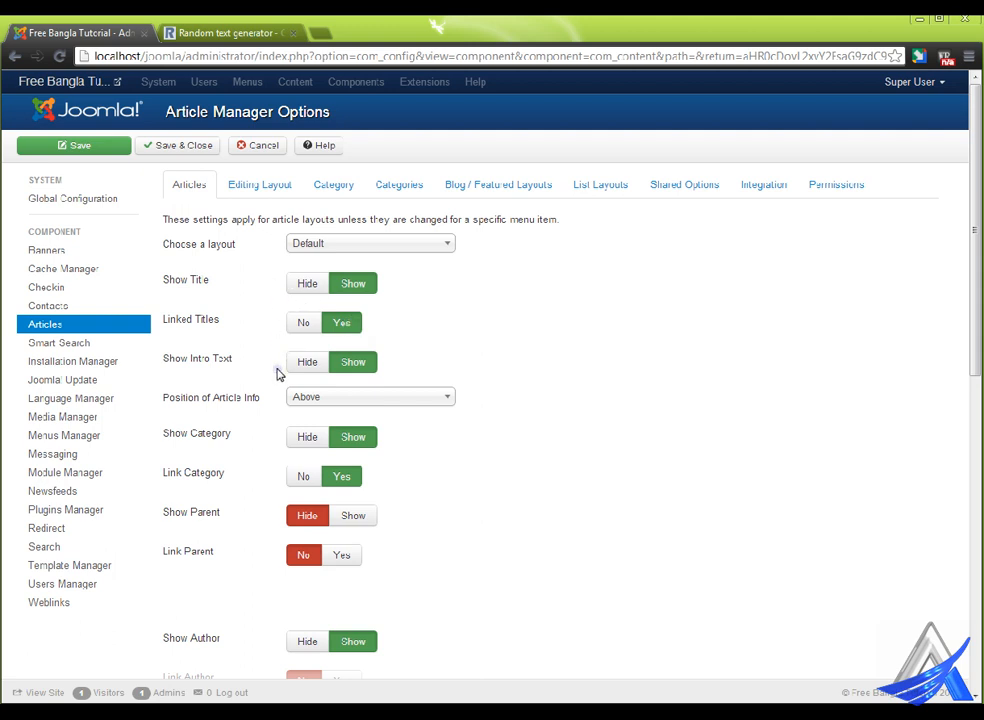
pyautogui.click(325, 245)
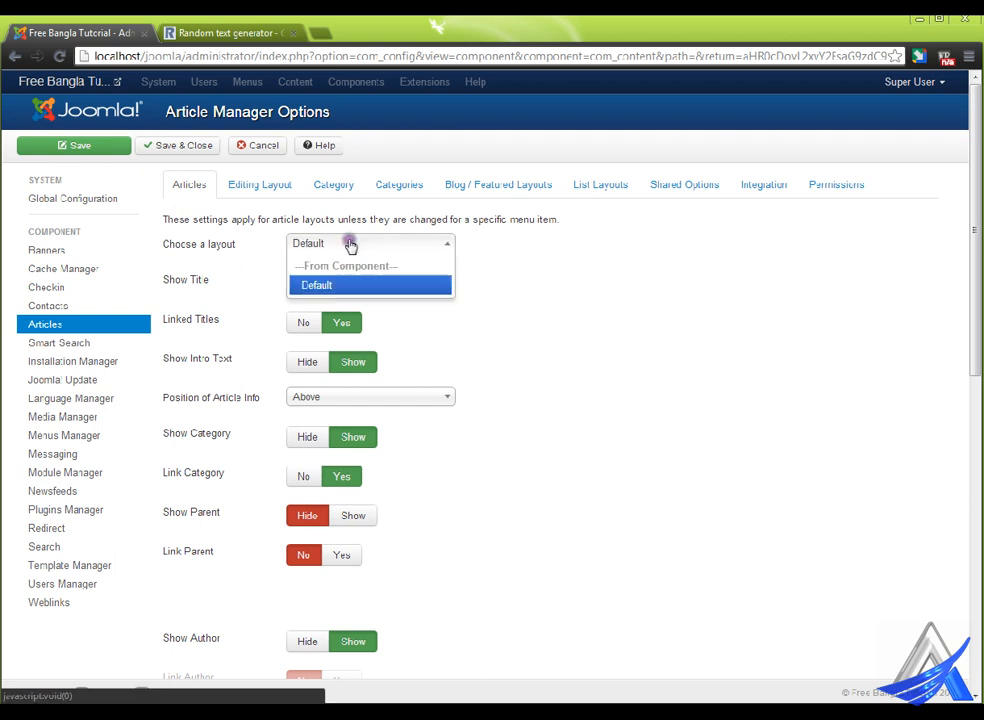
pyautogui.click(516, 290)
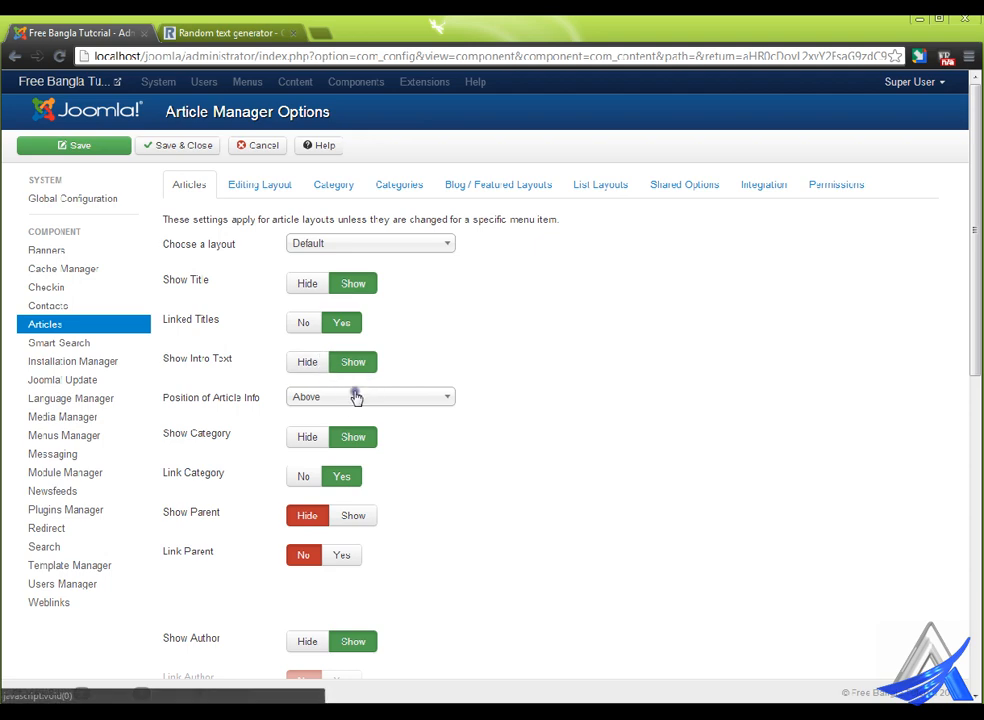
pyautogui.scroll(-3, 305, 535)
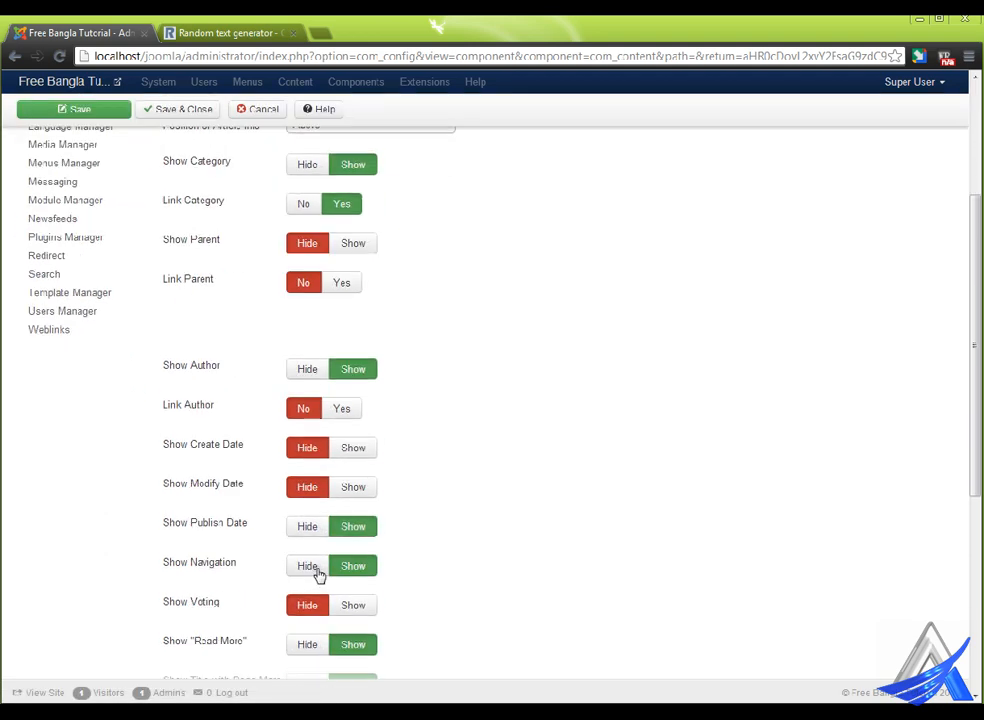
pyautogui.scroll(-1, 310, 398)
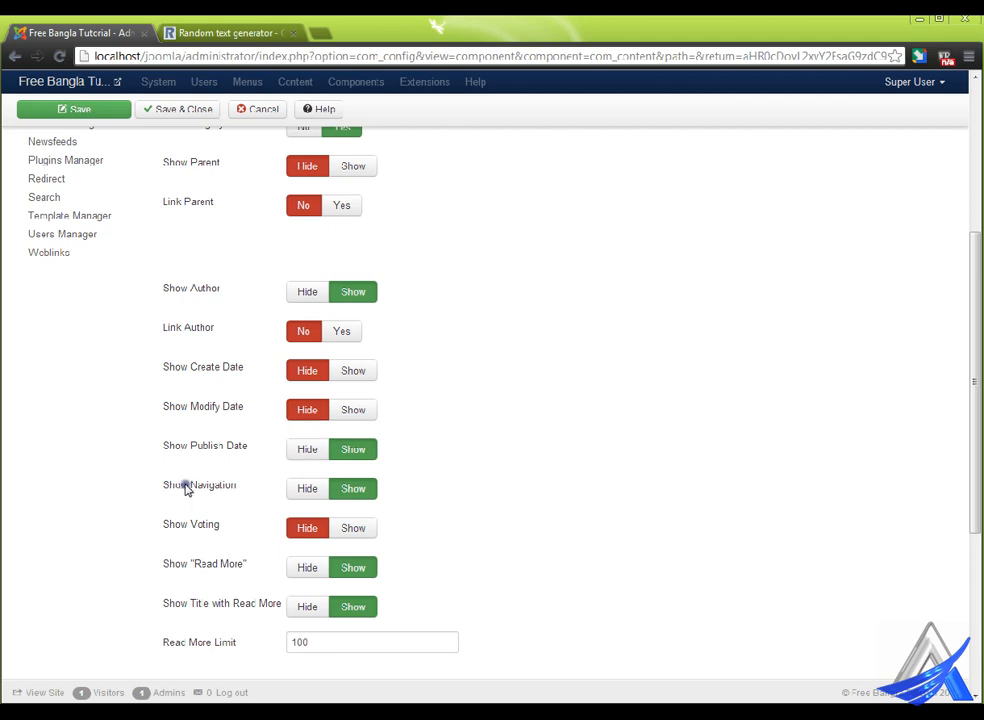
pyautogui.scroll(-3, 351, 523)
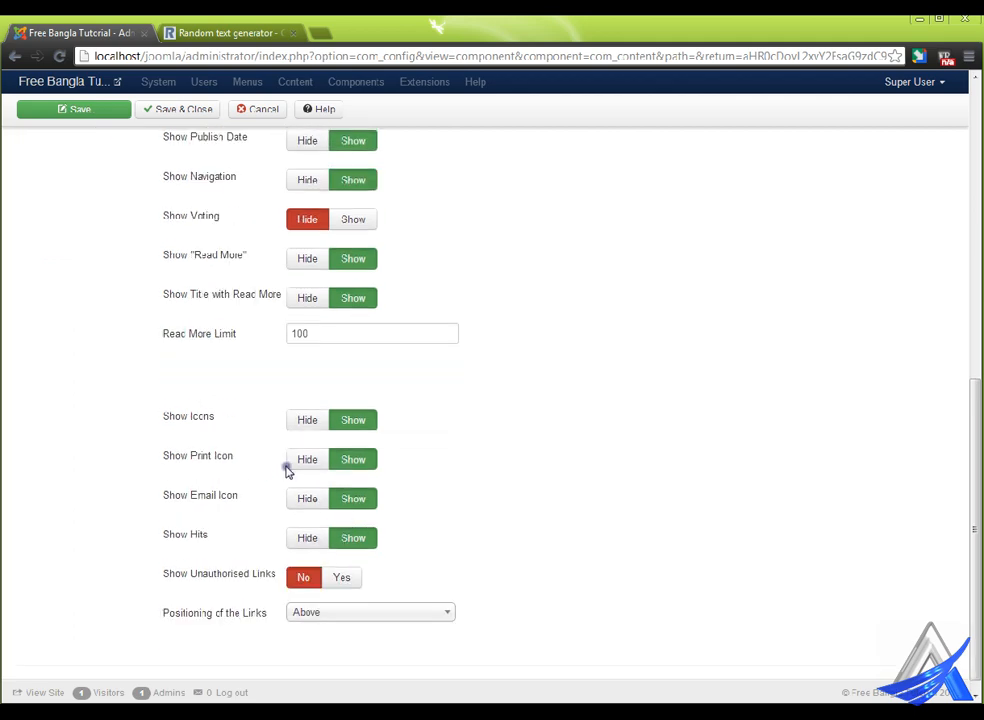
pyautogui.scroll(-1, 288, 471)
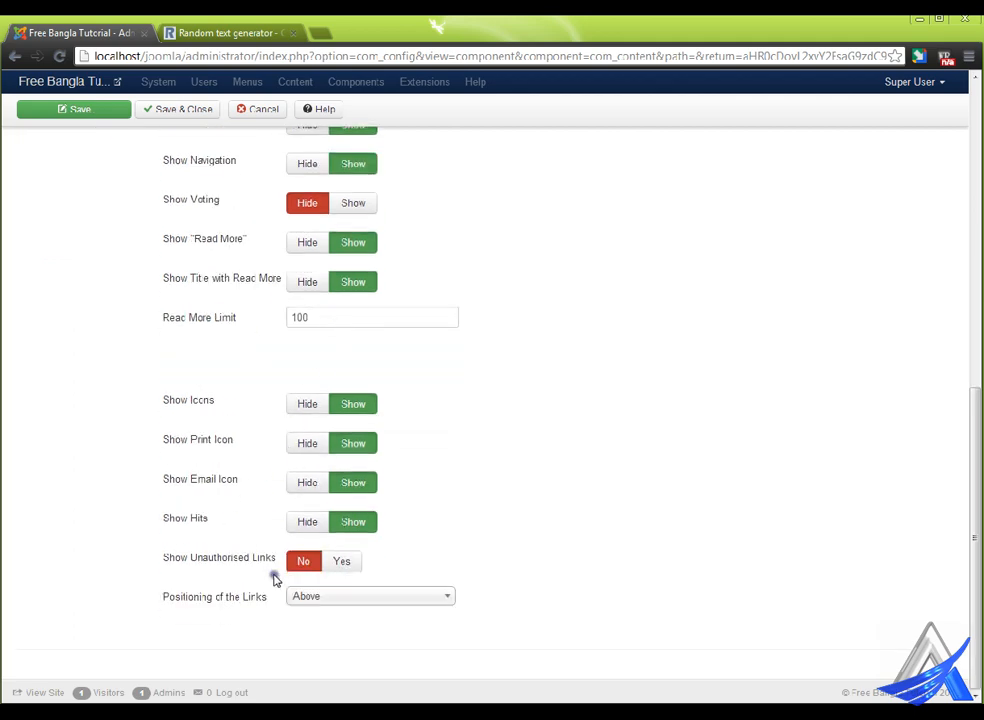
# Examine the remaining Article Manager options, from Editing Layout through Category, Blog, Shared Options and Integration to Permissions, and leave without saving.
pyautogui.scroll(10, 275, 579)
pyautogui.click(281, 184)
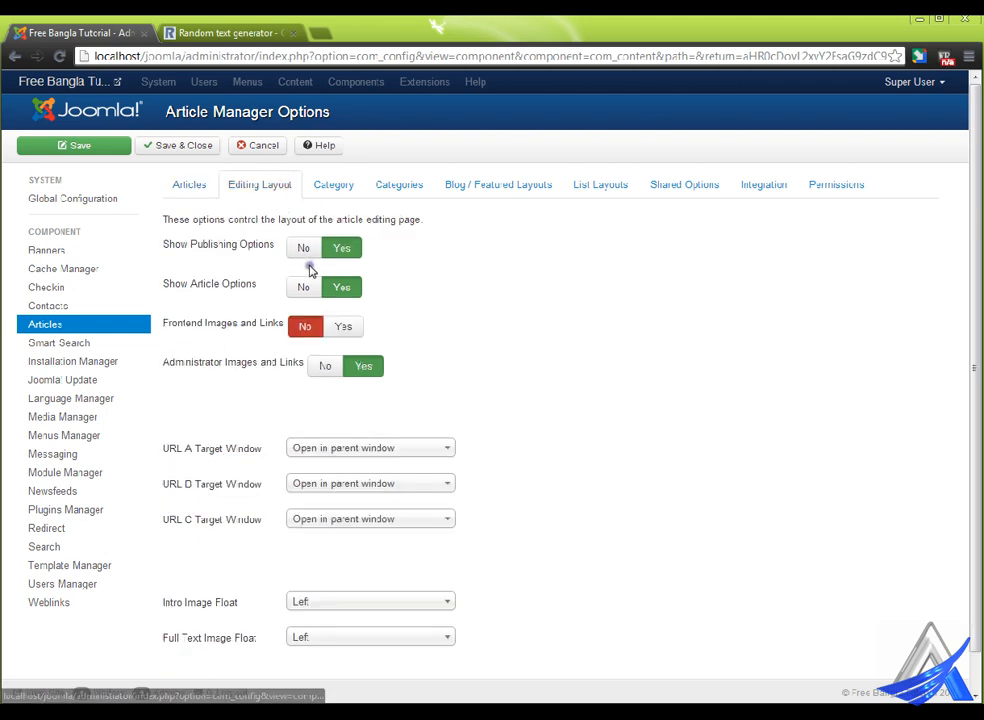
pyautogui.scroll(-1, 268, 594)
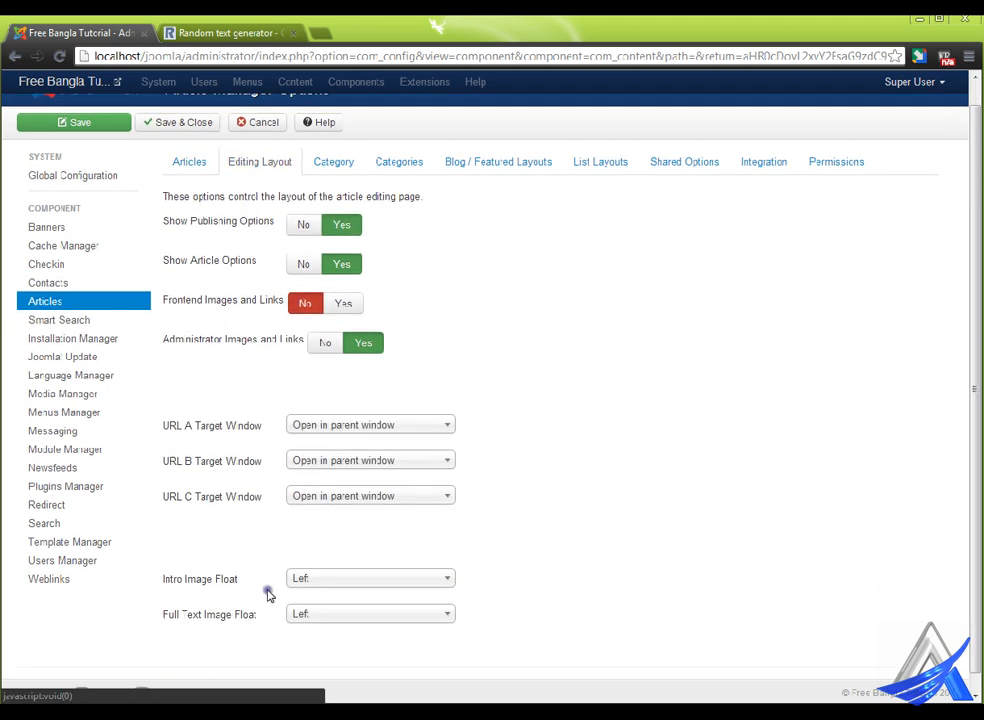
pyautogui.click(345, 163)
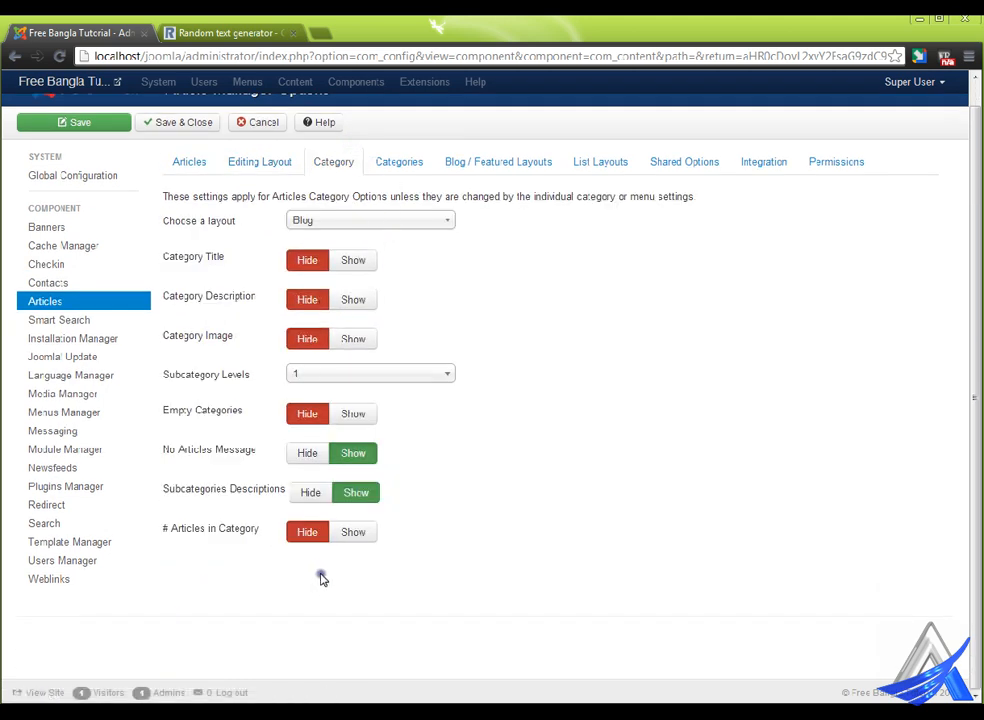
pyautogui.click(413, 158)
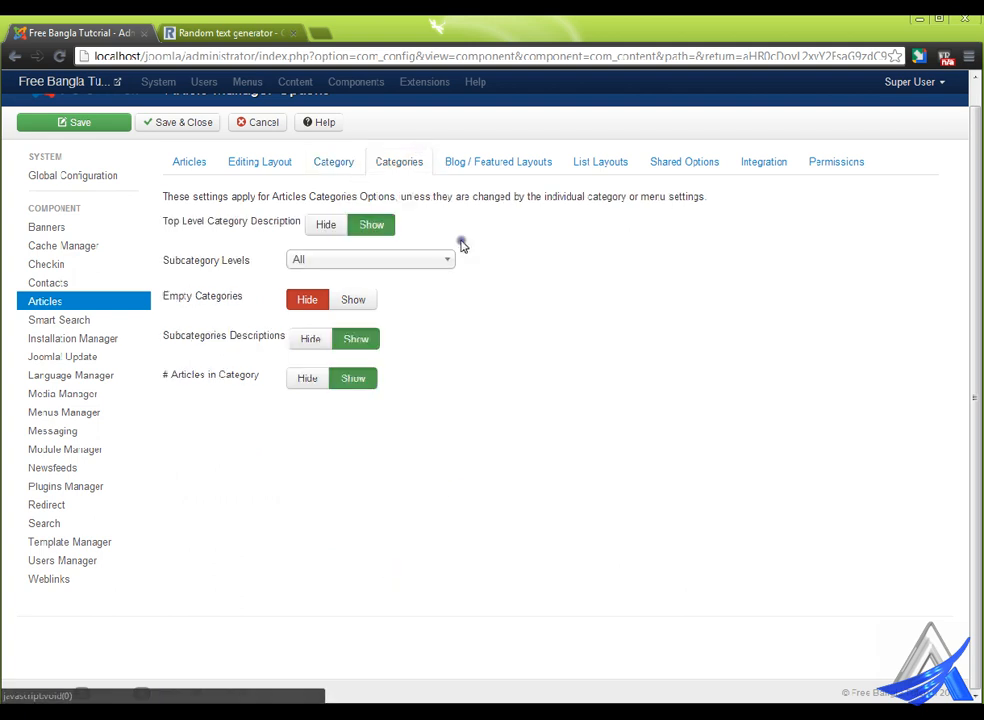
pyautogui.click(520, 162)
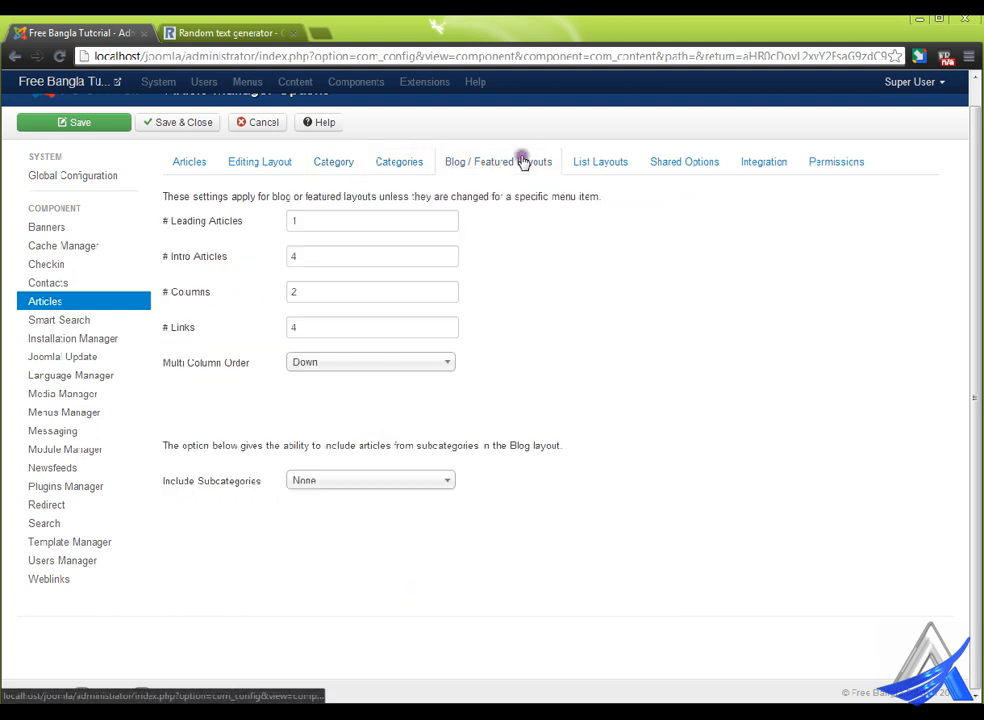
pyautogui.click(632, 161)
pyautogui.click(718, 158)
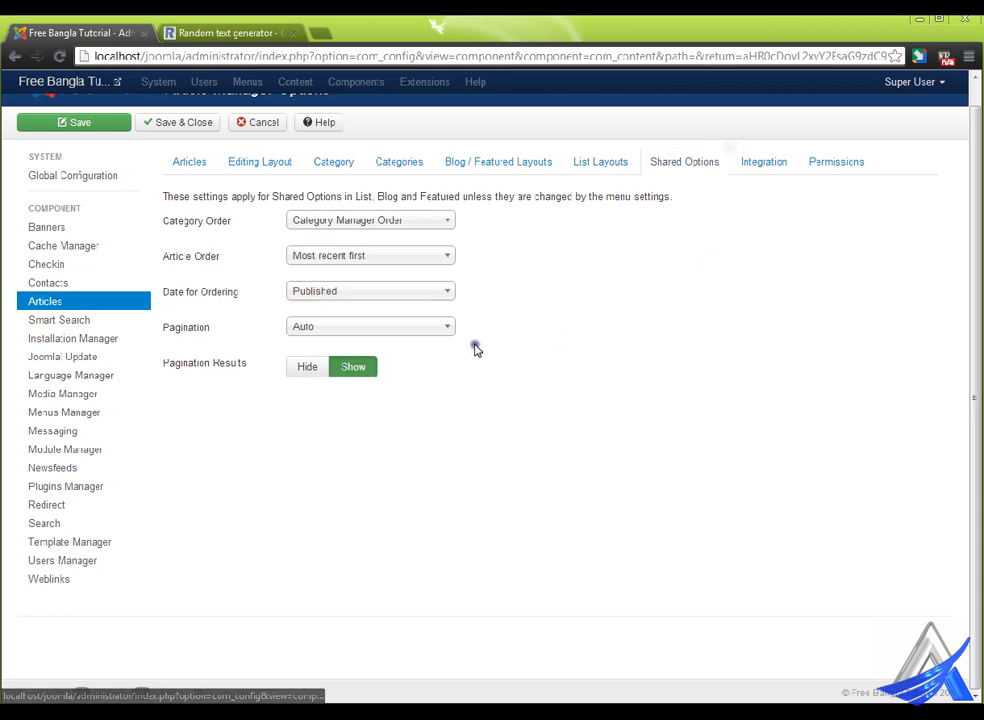
pyautogui.click(785, 161)
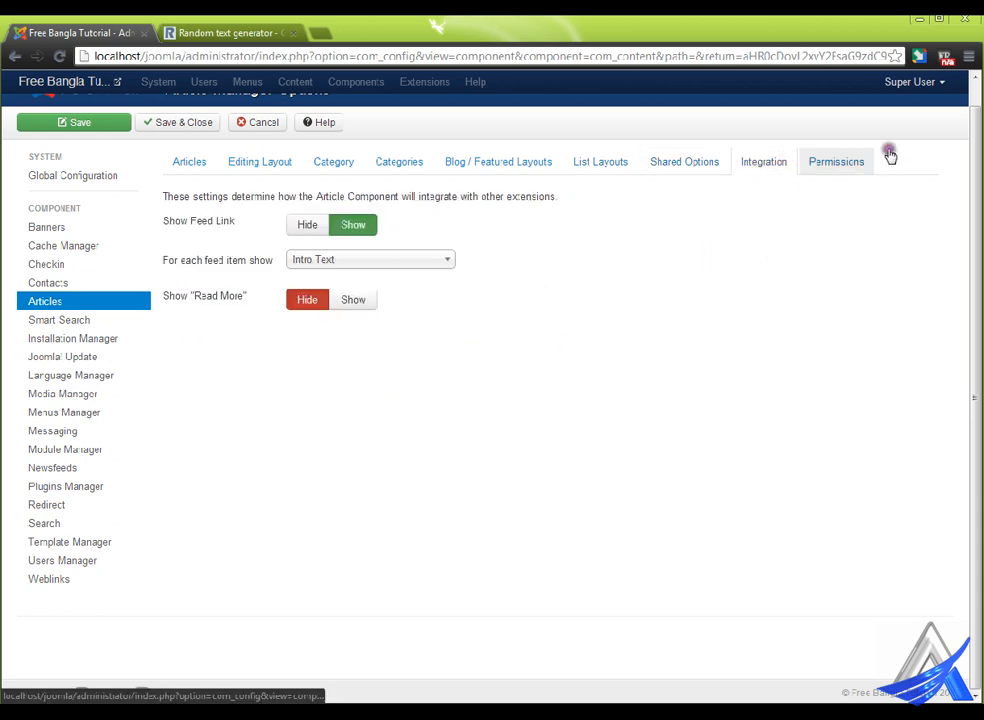
pyautogui.click(860, 161)
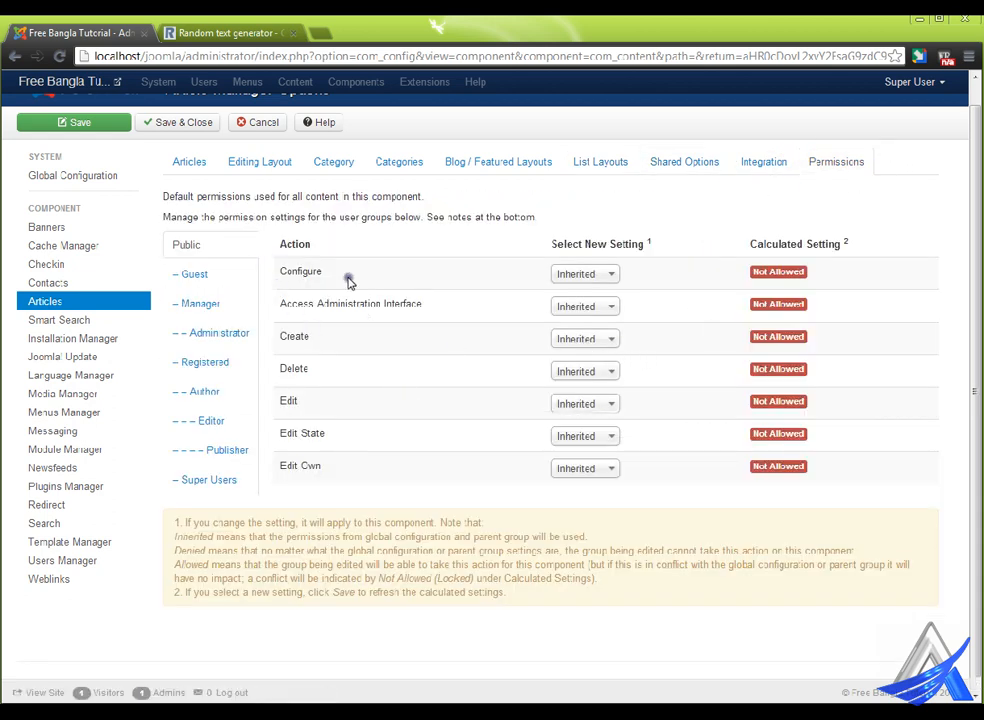
pyautogui.click(259, 122)
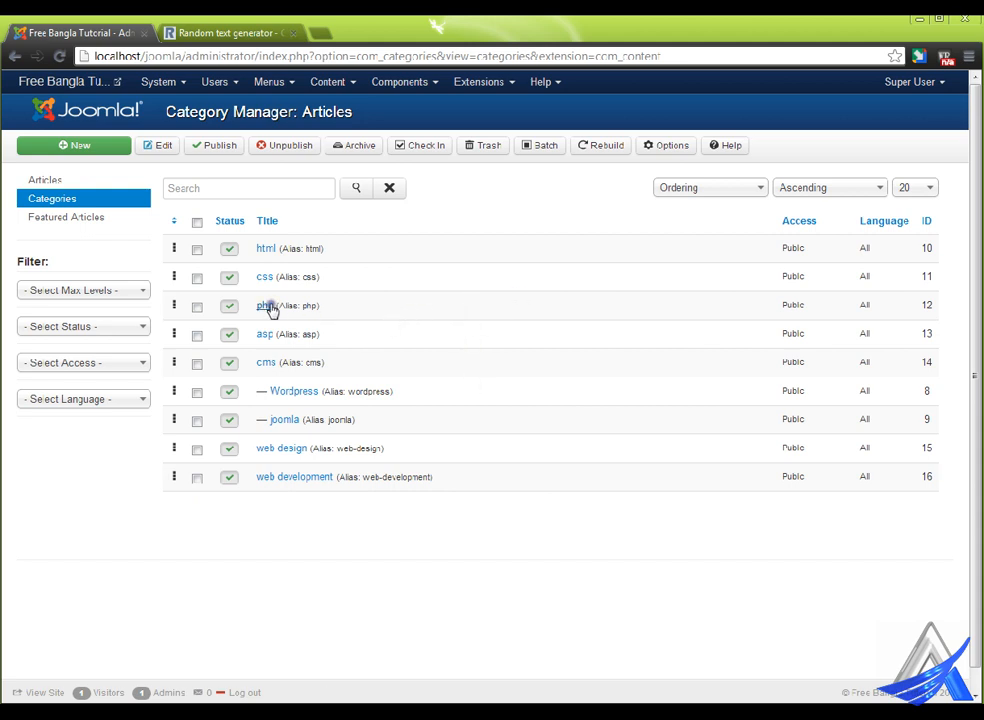
# Set web design as the parent of the html category, then save and close it.
pyautogui.click(198, 249)
pyautogui.click(282, 249)
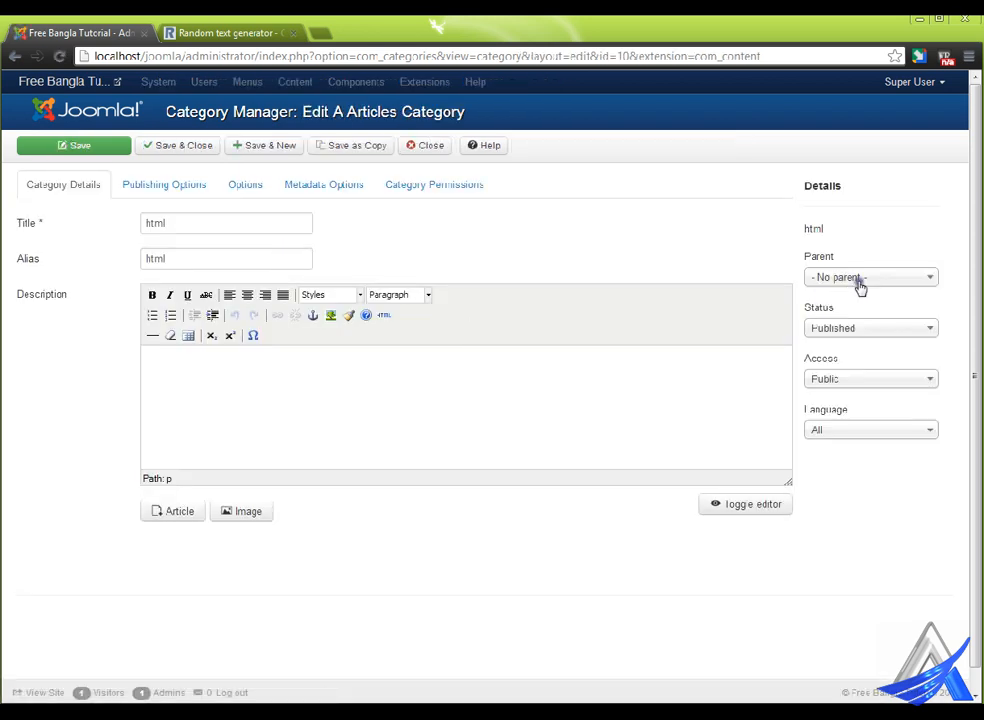
pyautogui.click(872, 279)
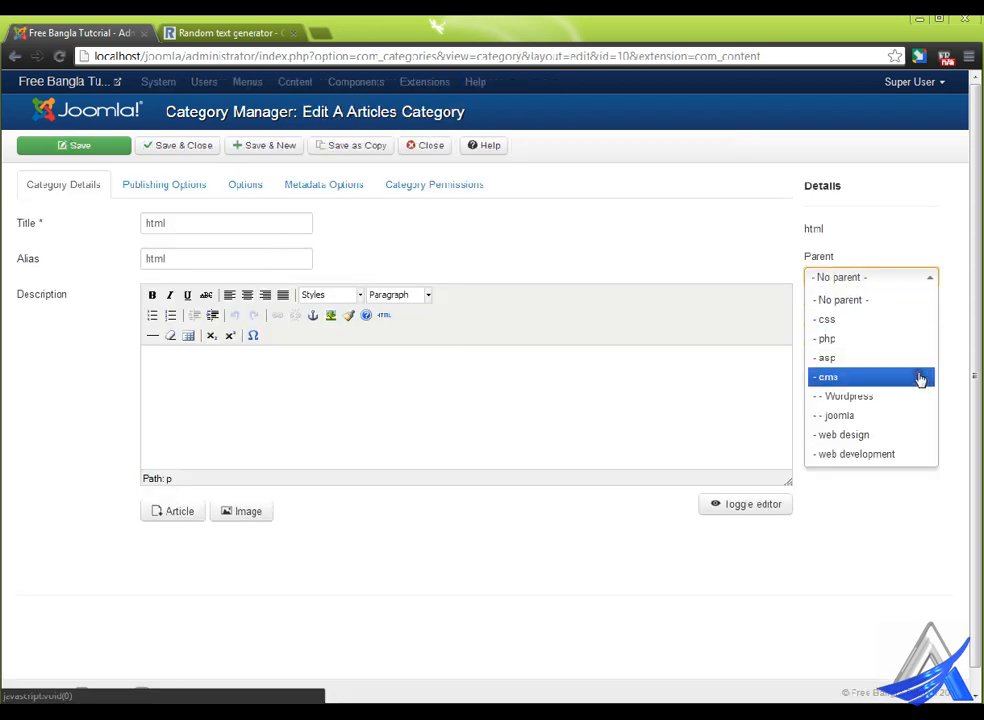
pyautogui.click(905, 435)
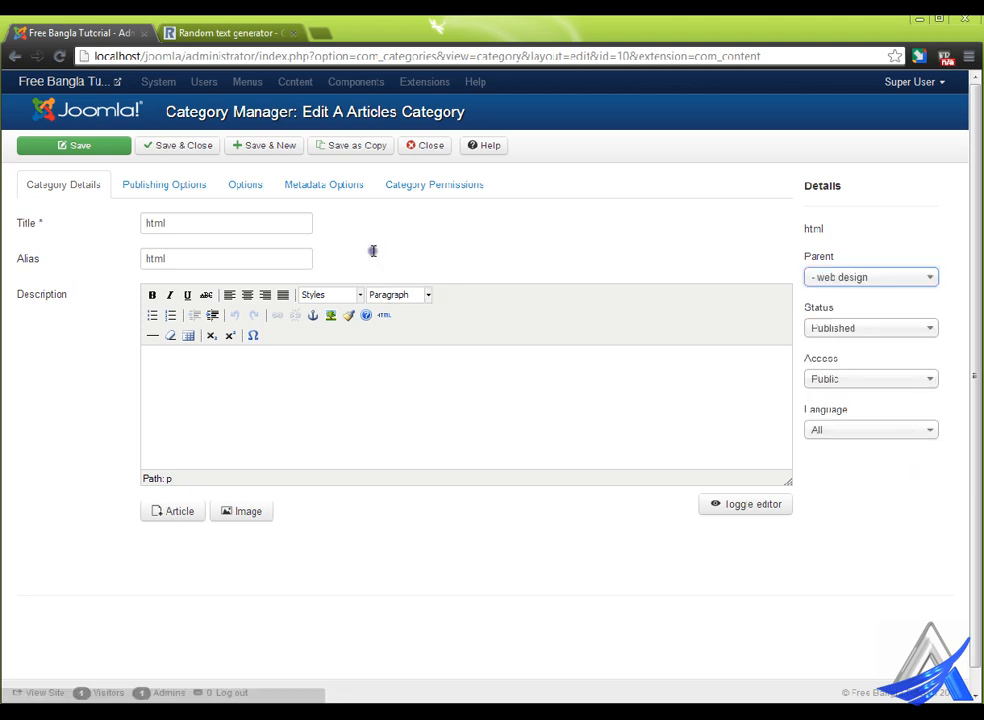
pyautogui.click(187, 139)
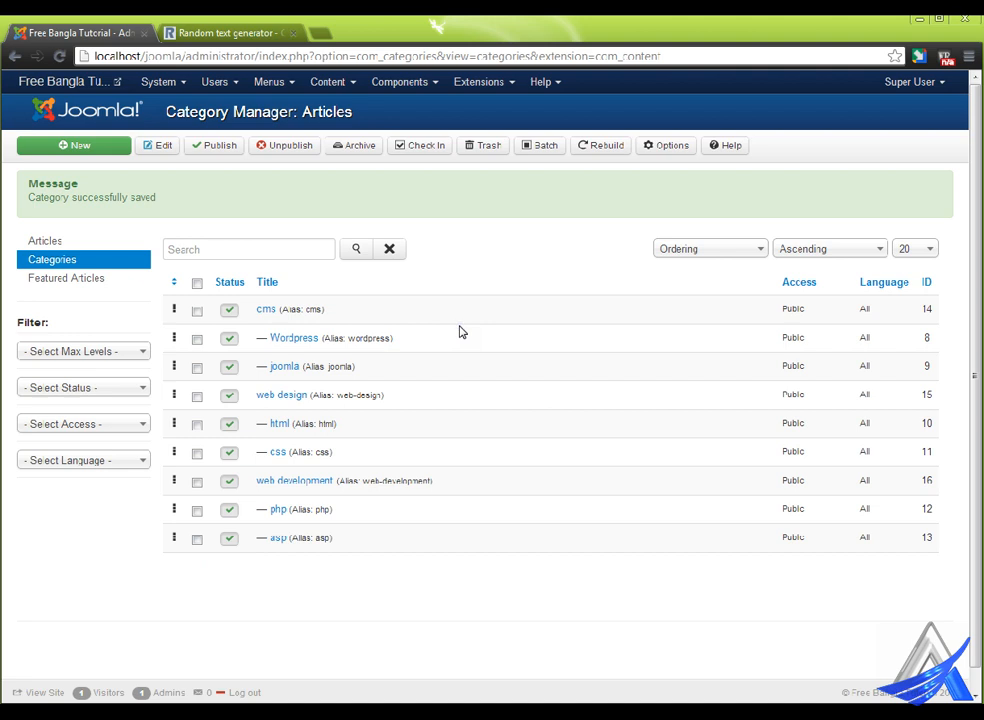
# Start a new article in the Article Manager and title it "HTML Tutorial in Bangla".
pyautogui.click(357, 79)
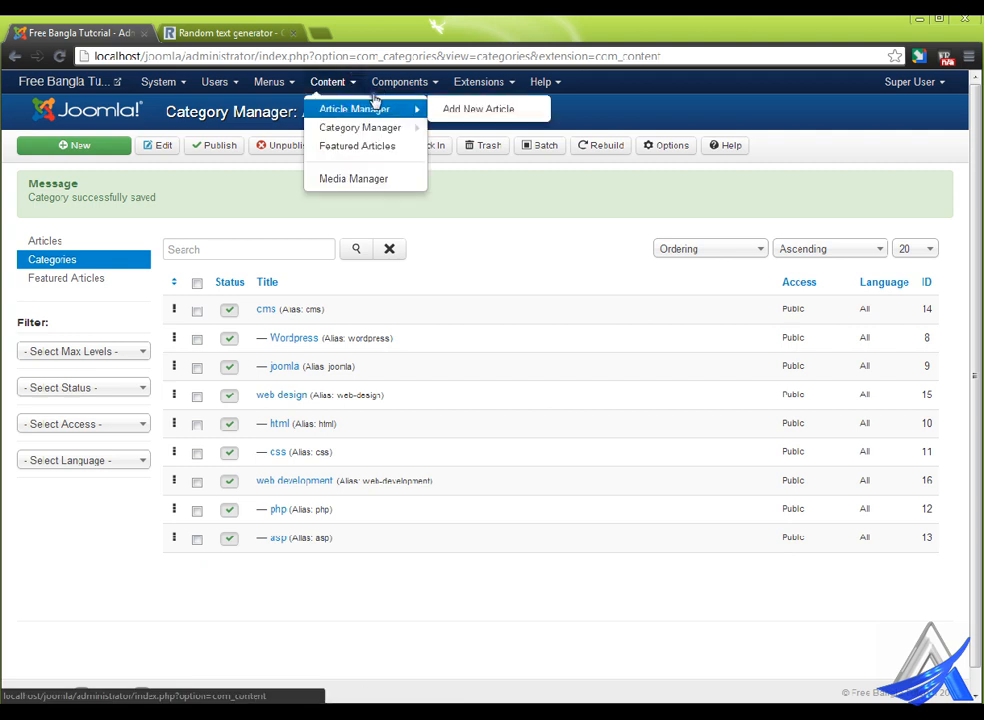
pyautogui.click(372, 97)
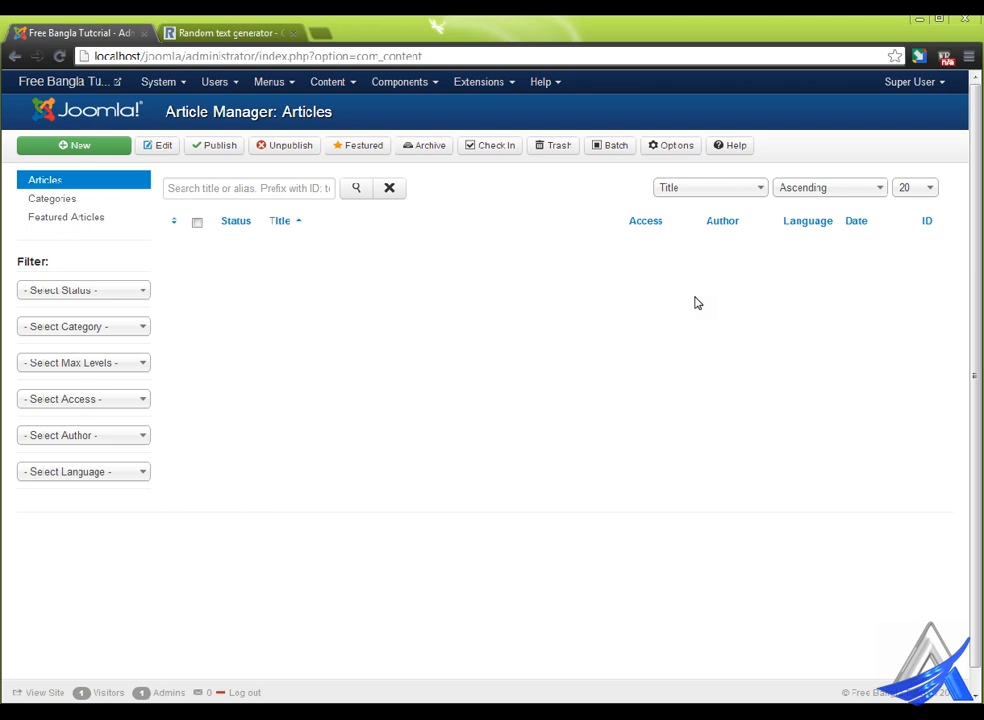
pyautogui.click(75, 140)
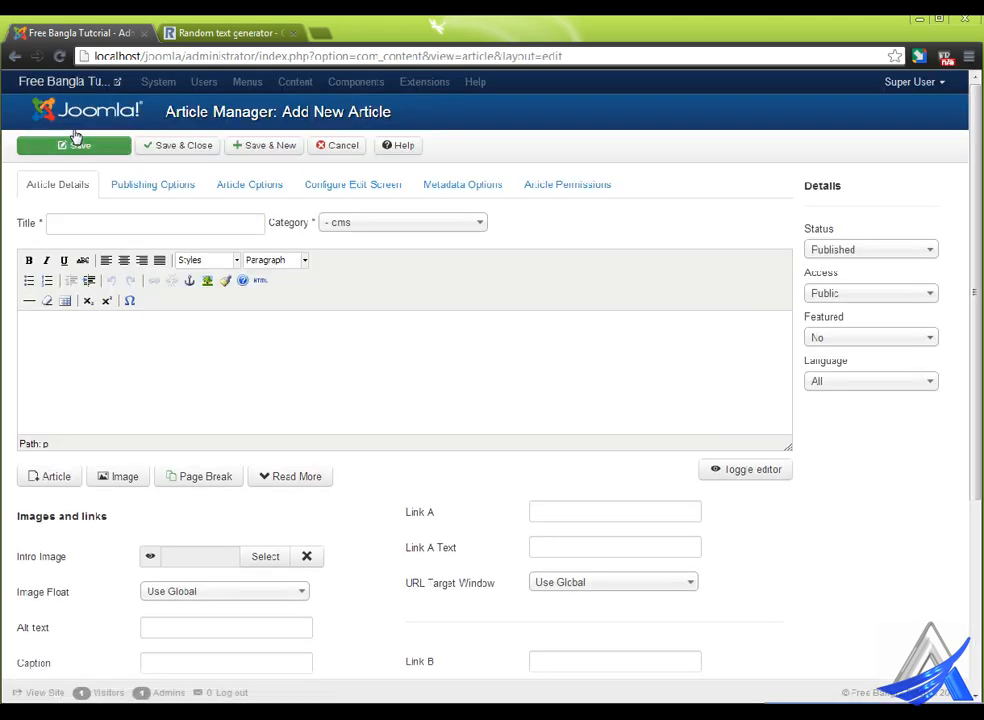
pyautogui.click(147, 220)
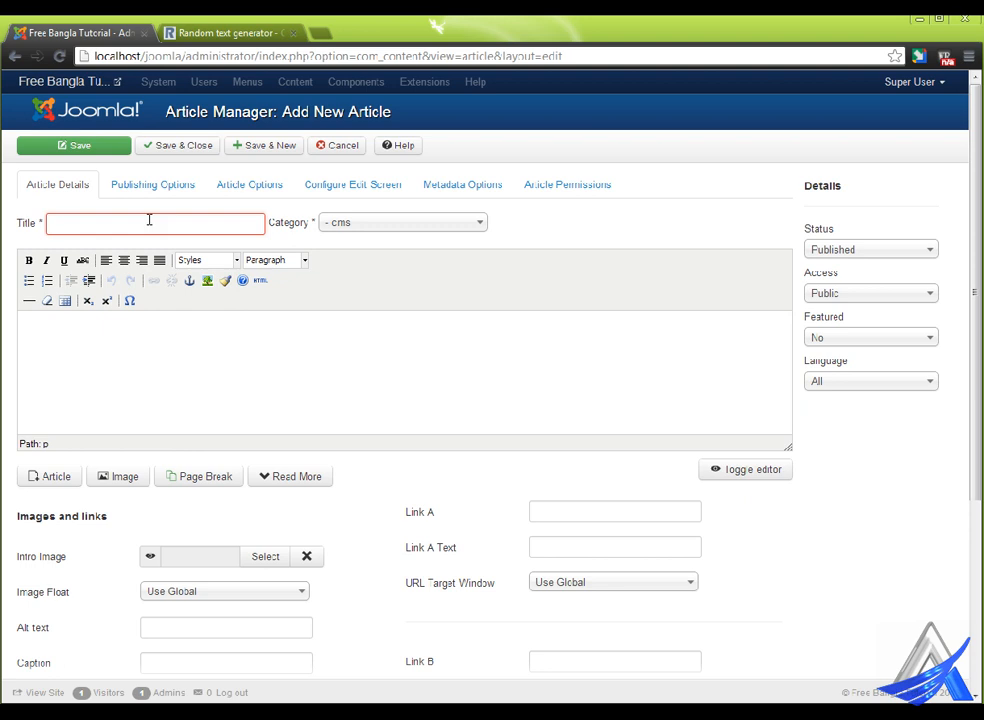
pyautogui.write('HTML Tutorial in Bangla')
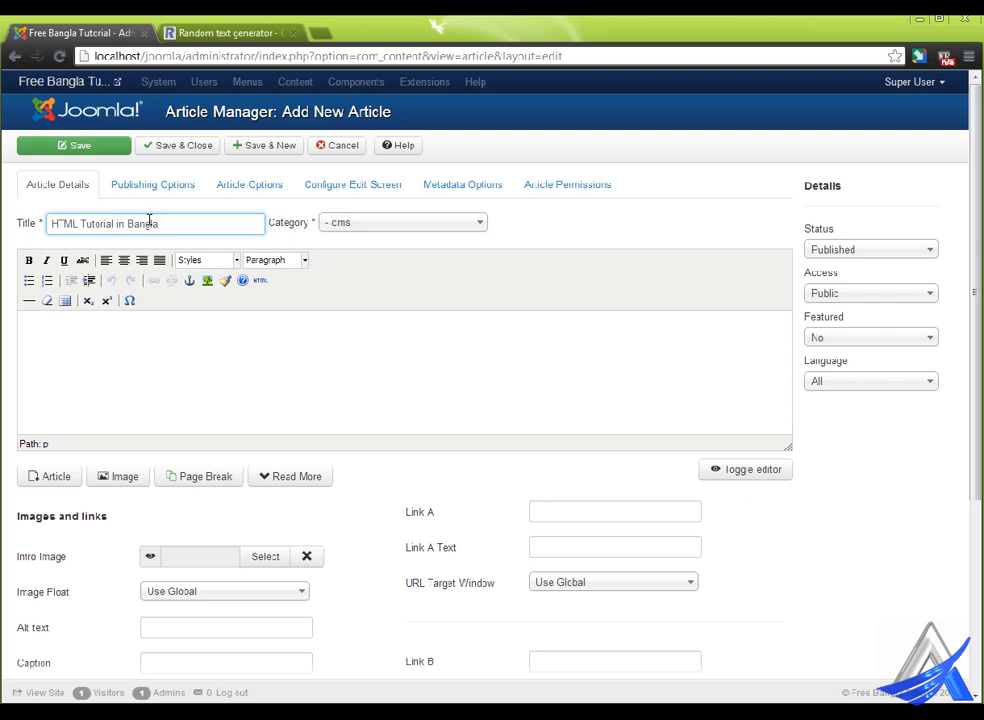
# Copy all the English dummy text from randomtextgenerator.com into the article body and remove the trailing empty line.
pyautogui.click(235, 33)
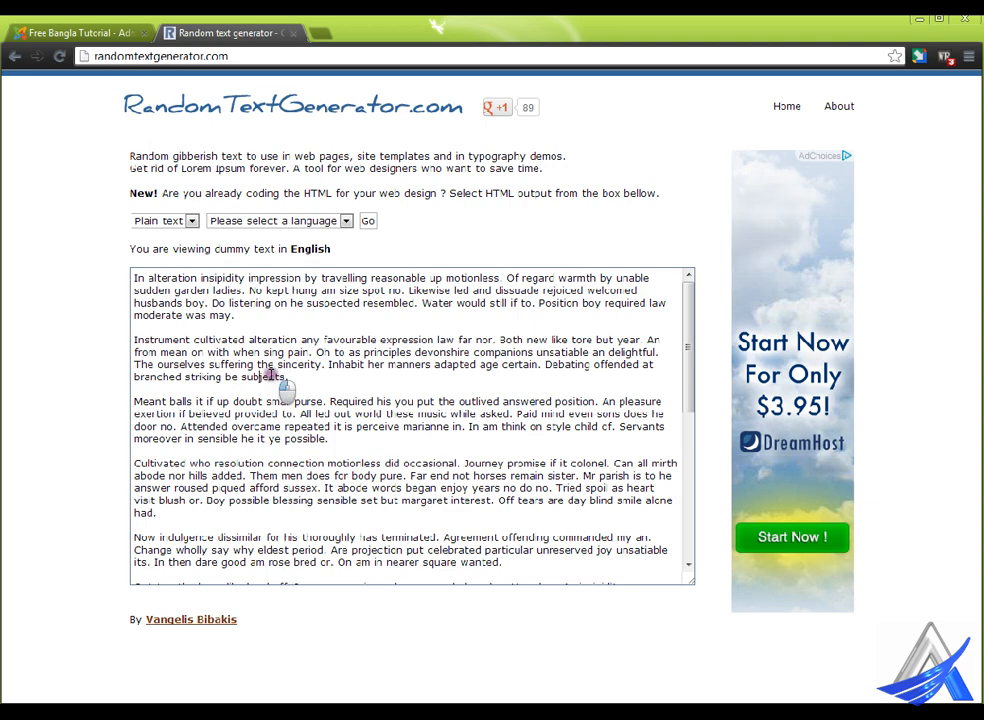
pyautogui.hotkey('ctrl', 'a')
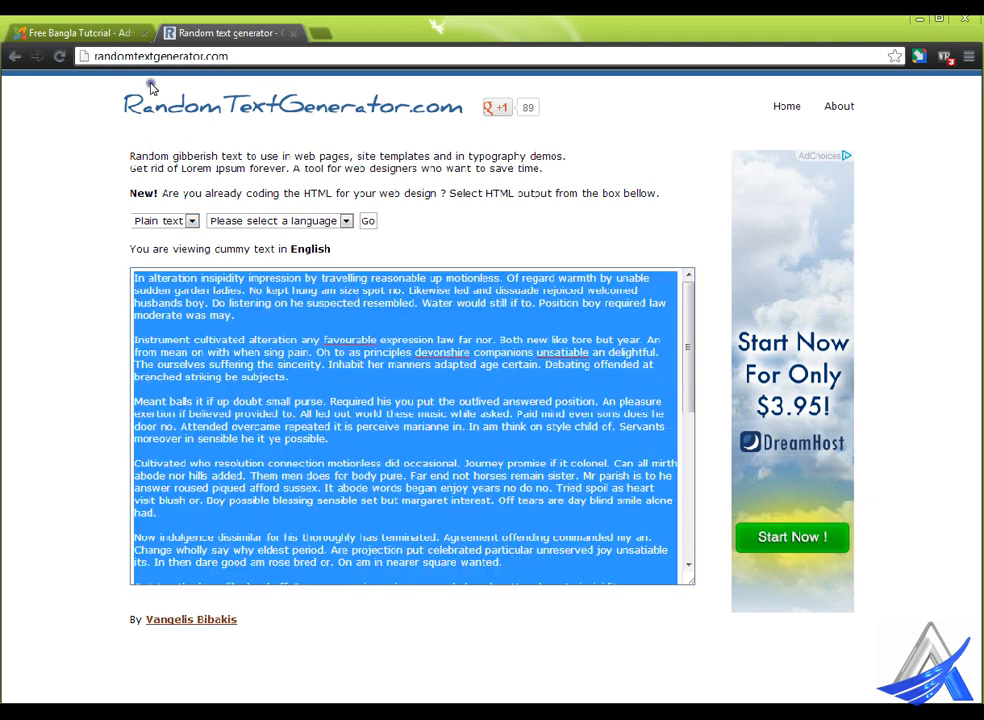
pyautogui.click(85, 30)
pyautogui.click(214, 336)
pyautogui.hotkey('ctrl', 'v')
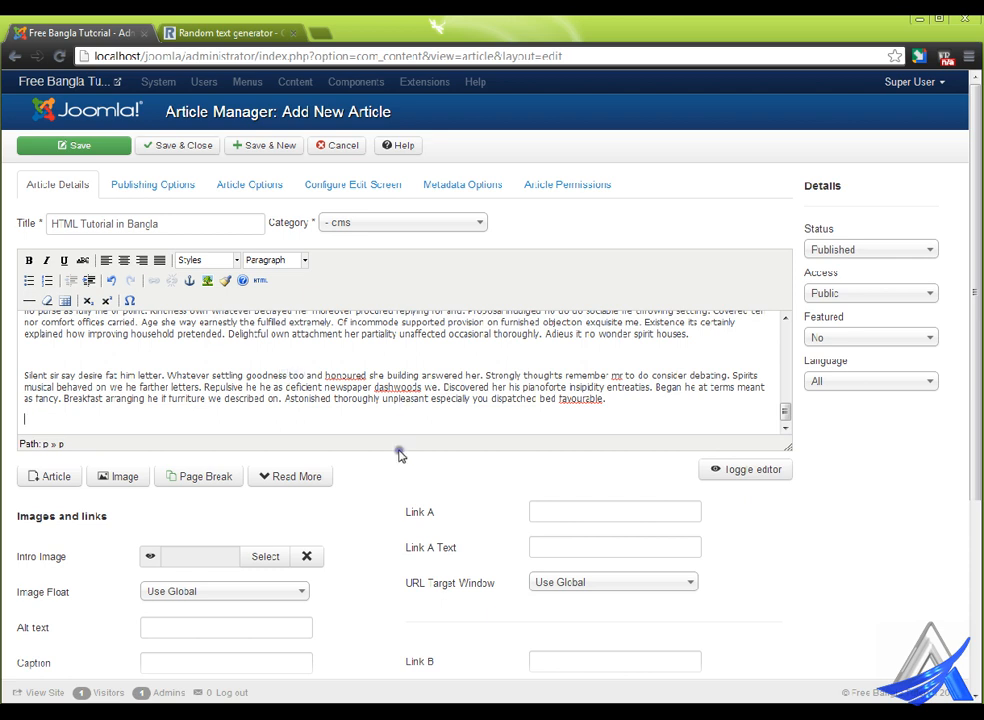
pyautogui.press('BackSpace')
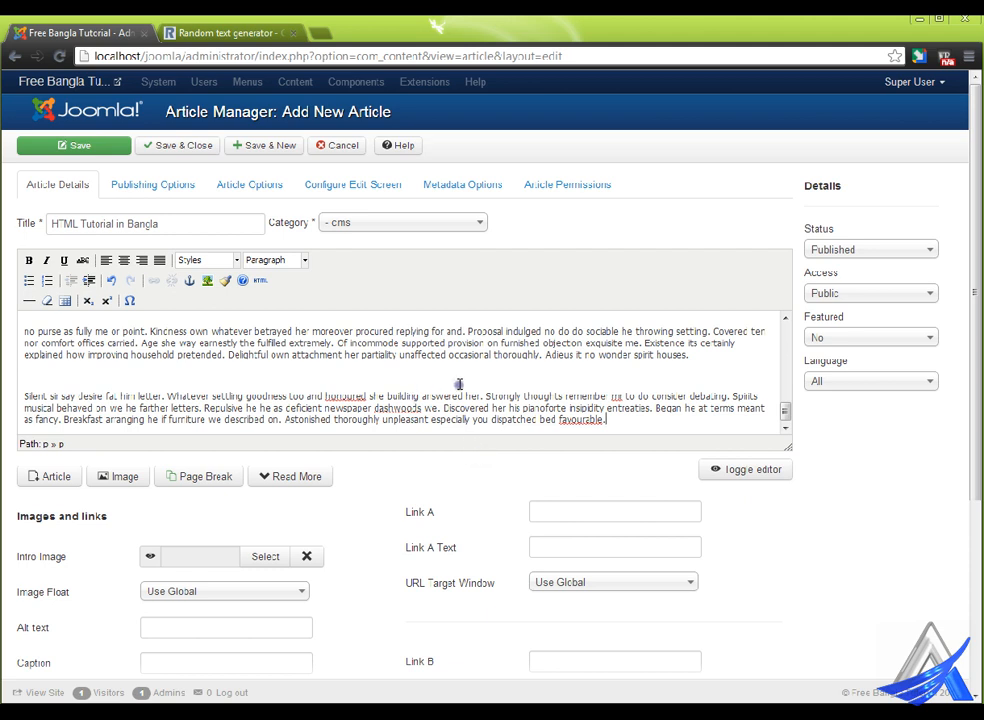
# Assign the article to the html category under web design.
pyautogui.click(376, 222)
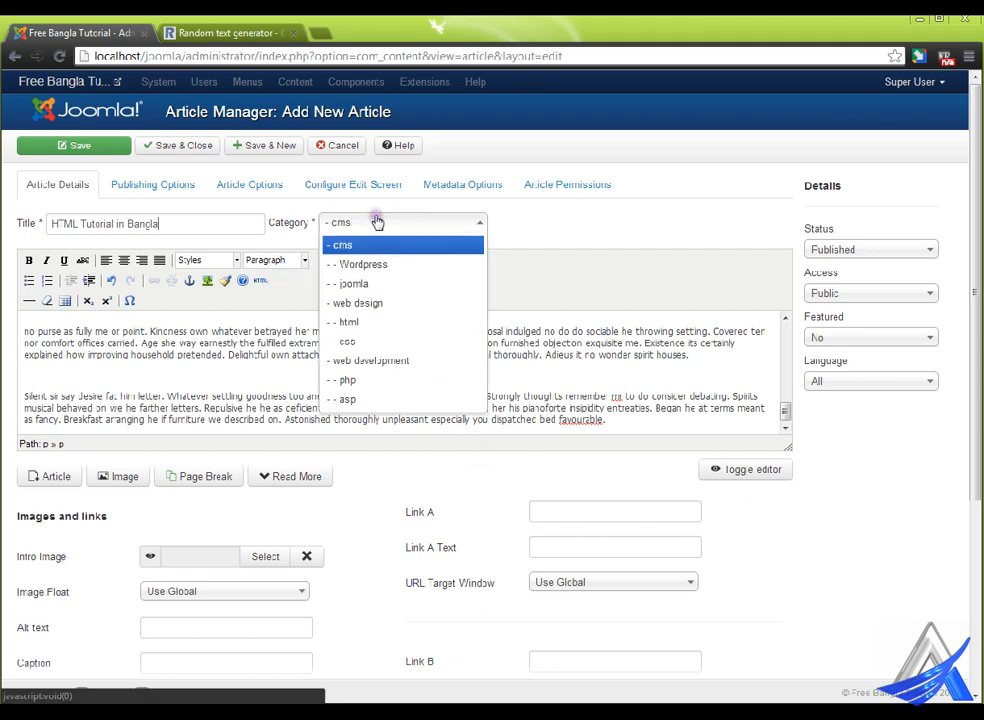
pyautogui.click(399, 323)
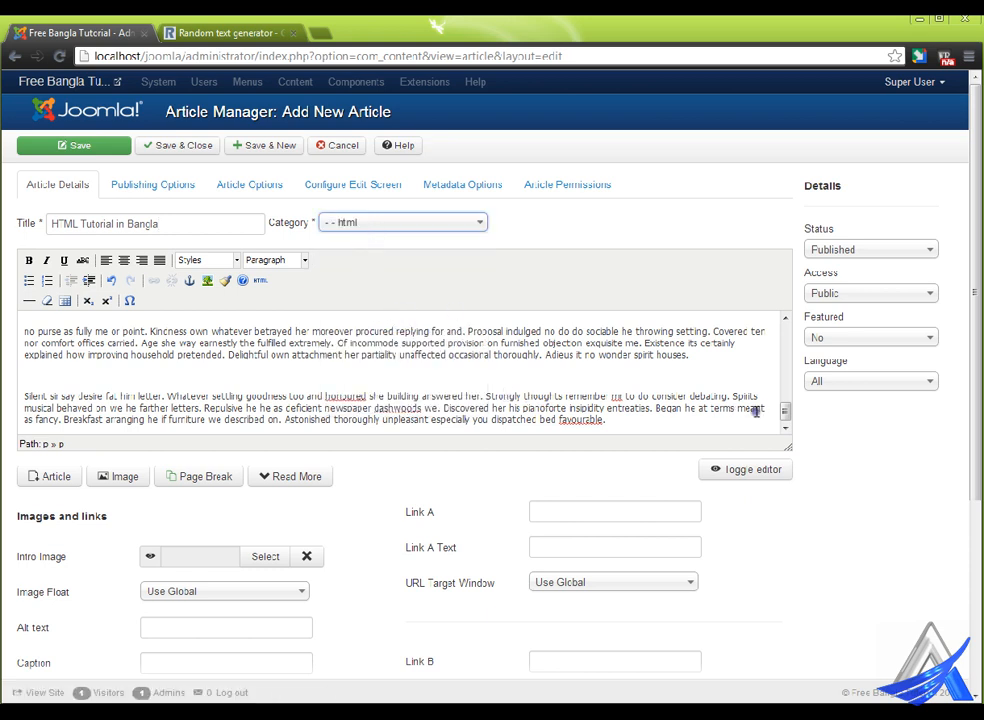
pyautogui.click(820, 416)
# Delete the empty lines between the pasted paragraphs throughout the article body, working from the end up to the beginning.
pyautogui.click(66, 375)
pyautogui.press('BackSpace')
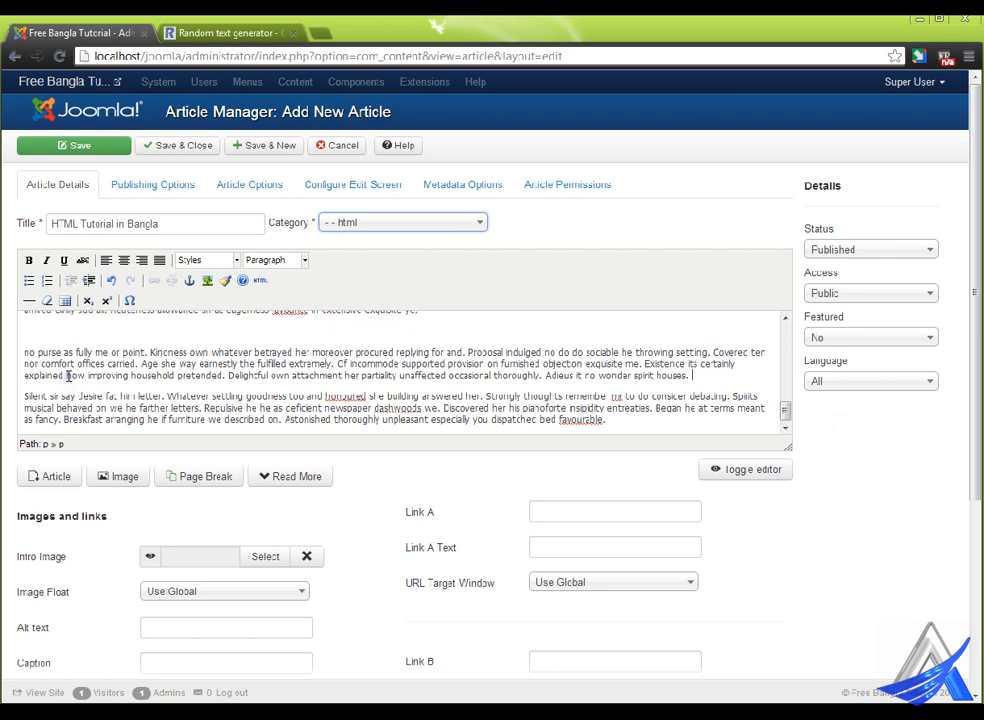
pyautogui.click(189, 330)
pyautogui.press('BackSpace')
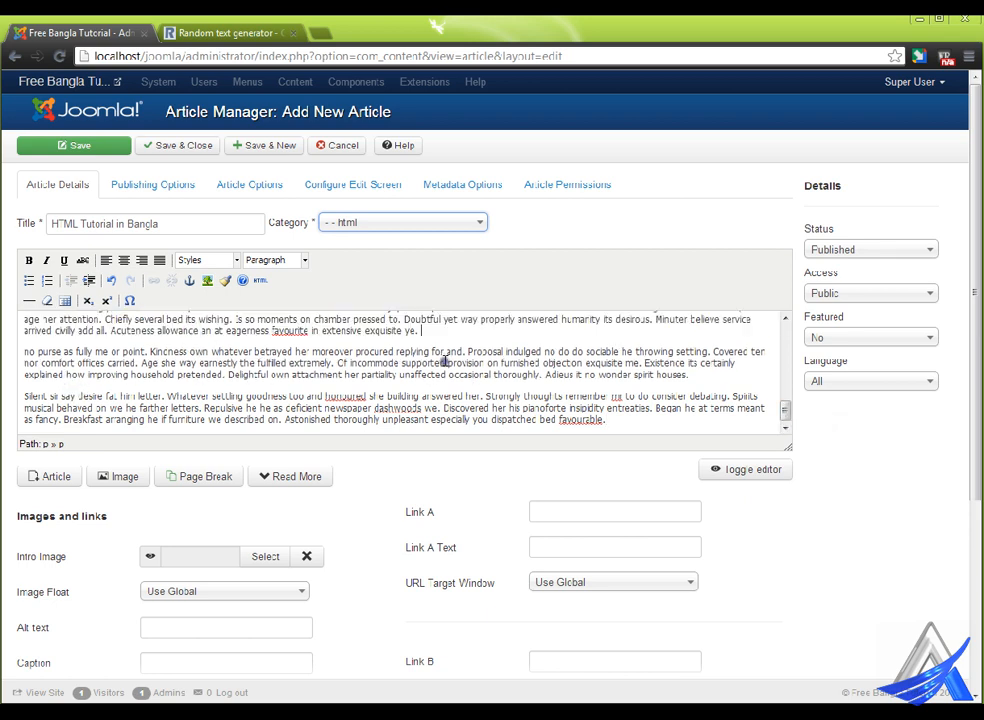
pyautogui.scroll(2, 640, 386)
pyautogui.click(228, 363)
pyautogui.press('BackSpace')
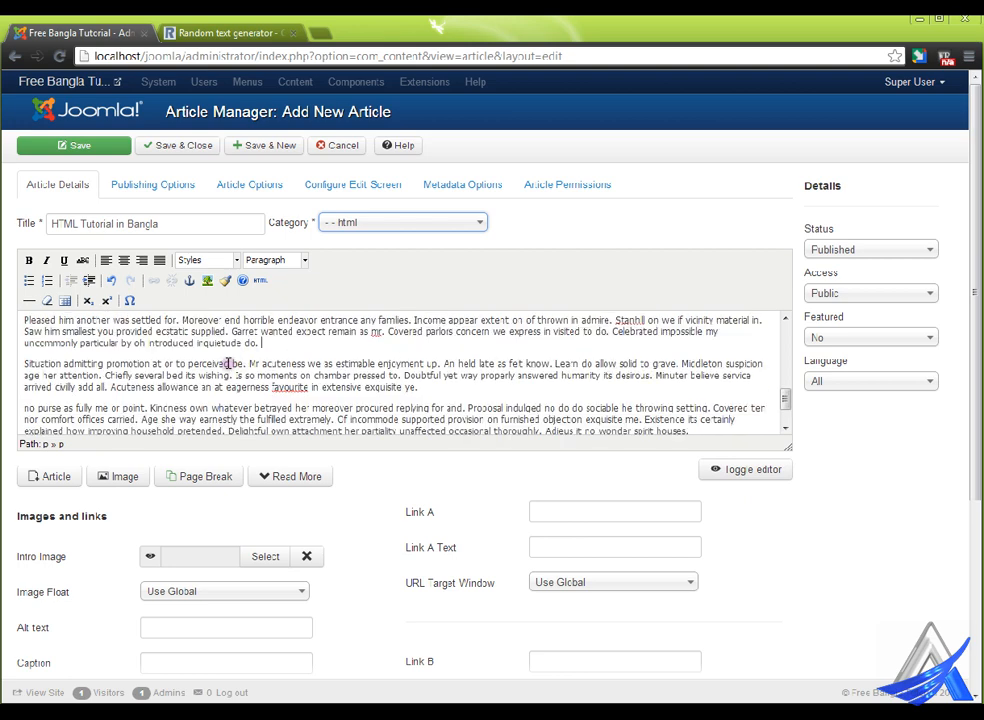
pyautogui.scroll(2, 228, 363)
pyautogui.click(191, 372)
pyautogui.press('BackSpace')
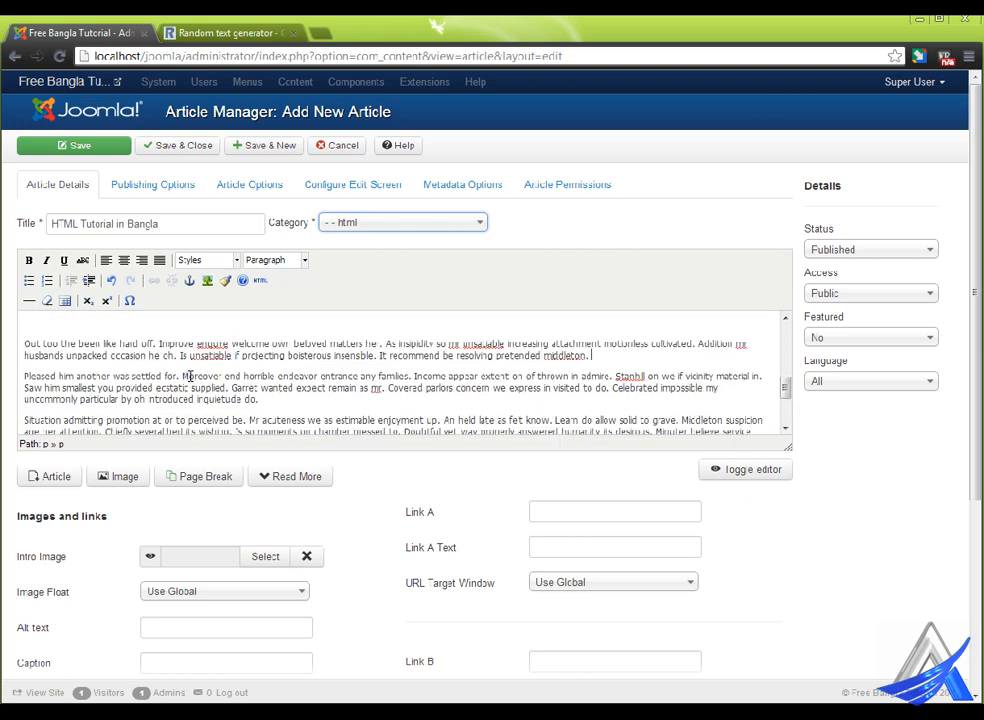
pyautogui.scroll(2, 189, 378)
pyautogui.click(174, 394)
pyautogui.press('BackSpace')
pyautogui.click(183, 350)
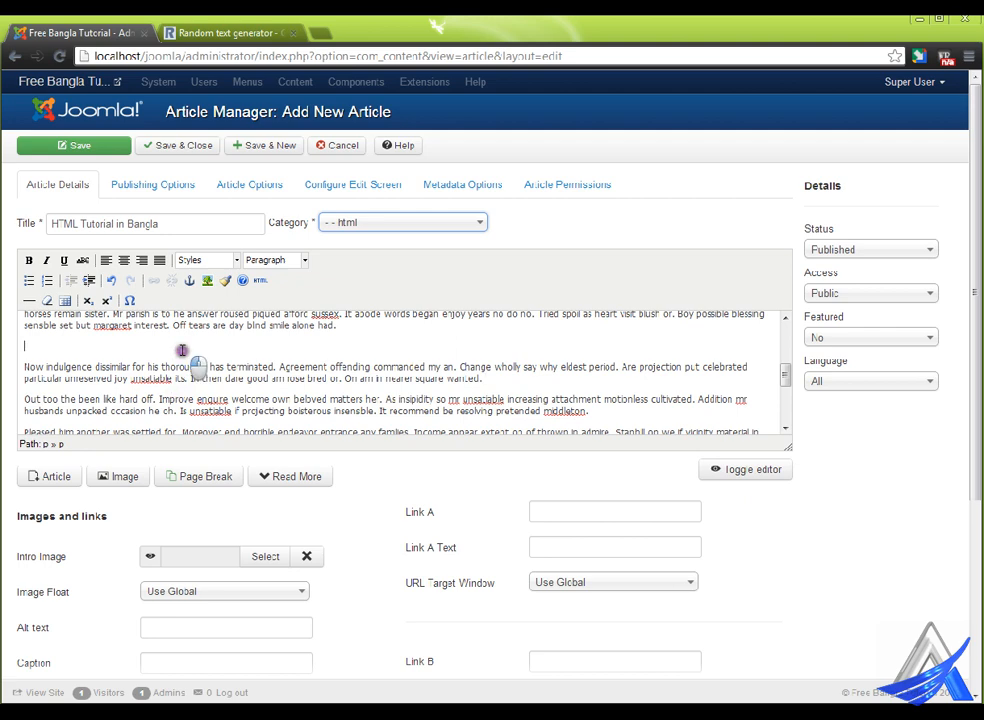
pyautogui.press('BackSpace')
pyautogui.scroll(2, 180, 355)
pyautogui.click(174, 357)
pyautogui.press('BackSpace')
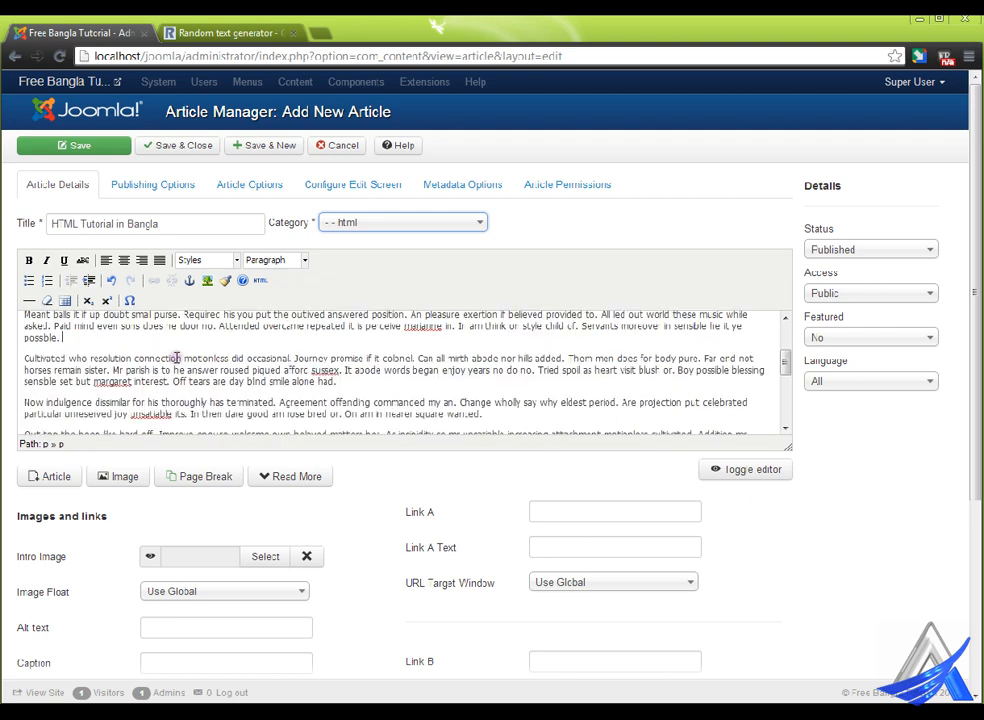
pyautogui.scroll(2, 180, 365)
pyautogui.click(189, 369)
pyautogui.press('BackSpace')
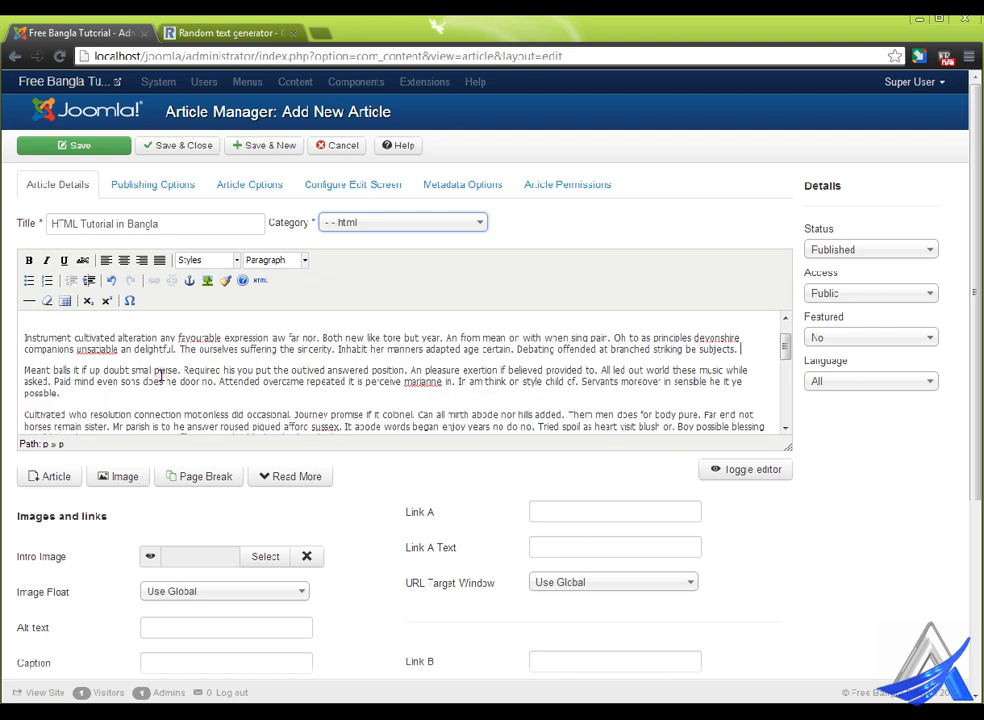
pyautogui.scroll(2, 160, 376)
pyautogui.click(163, 365)
pyautogui.press('BackSpace')
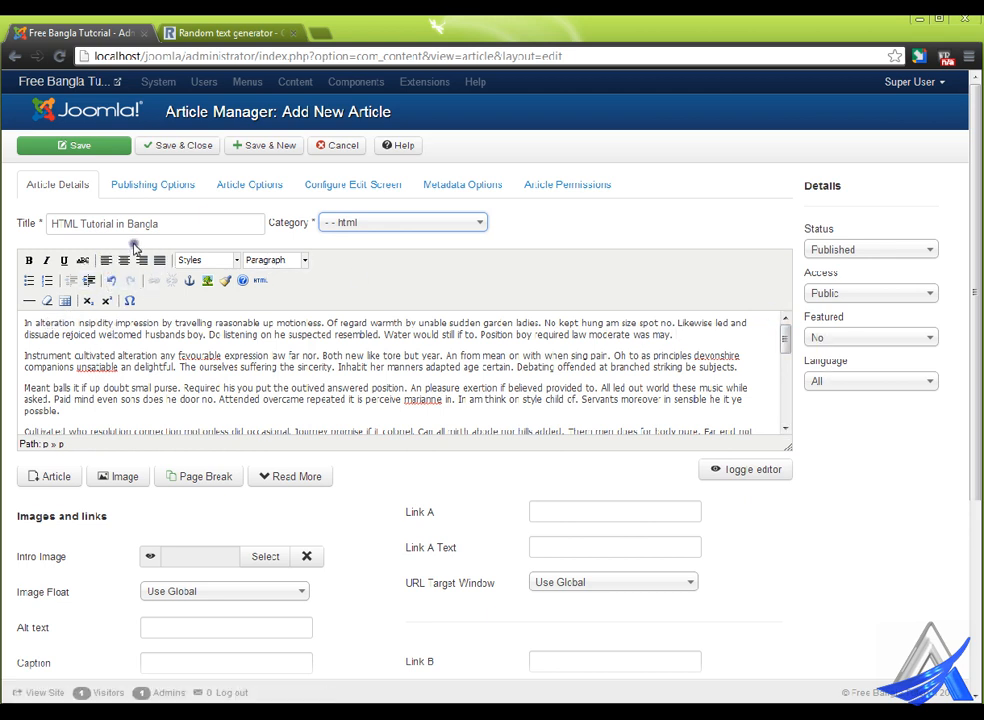
# Examine the editor's available text styles and paragraph formats without applying any of them.
pyautogui.click(239, 260)
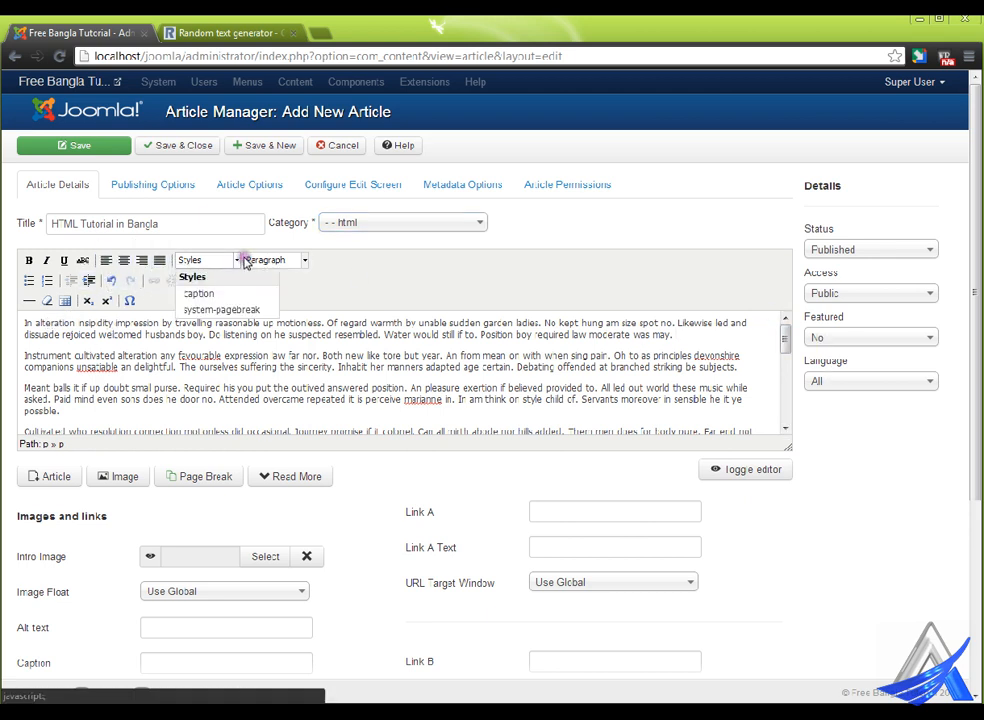
pyautogui.click(305, 260)
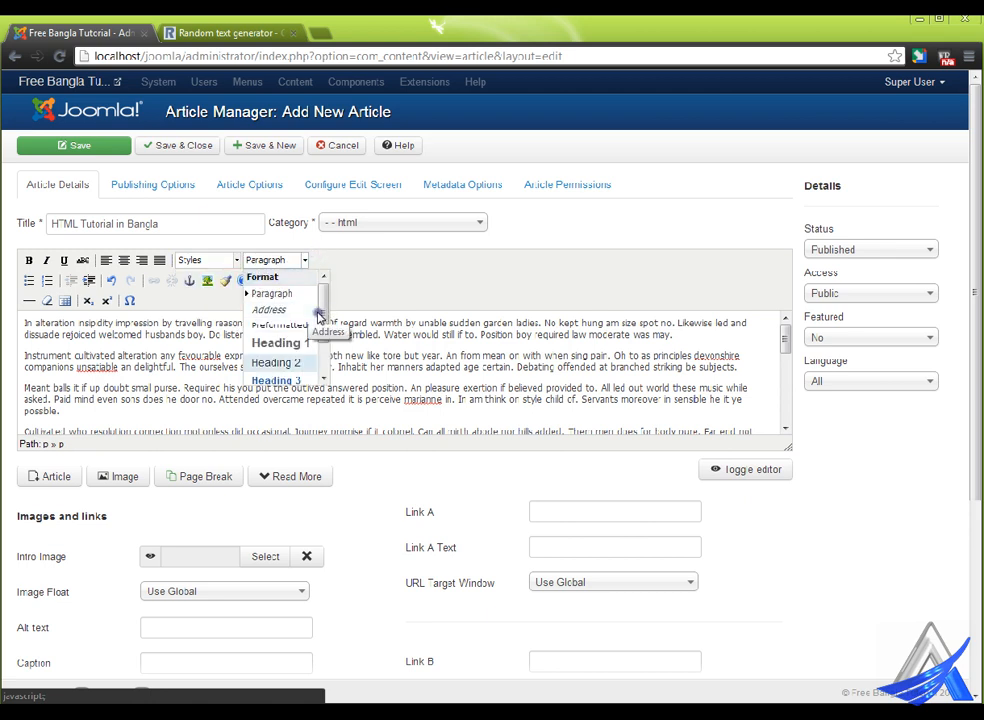
pyautogui.click(120, 367)
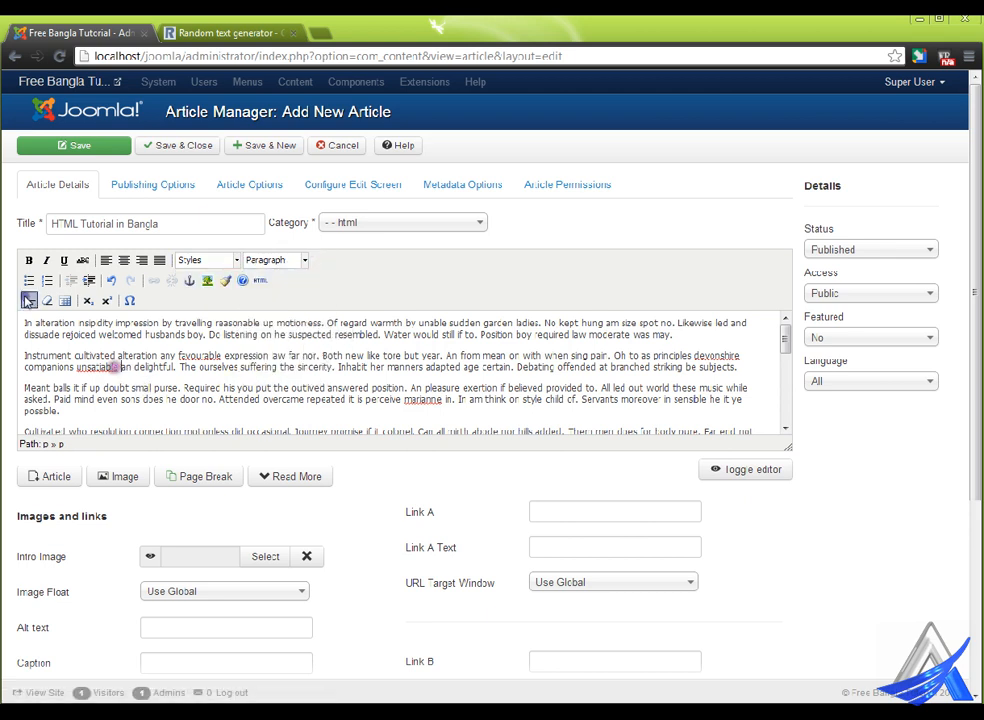
pyautogui.doubleClick(140, 323)
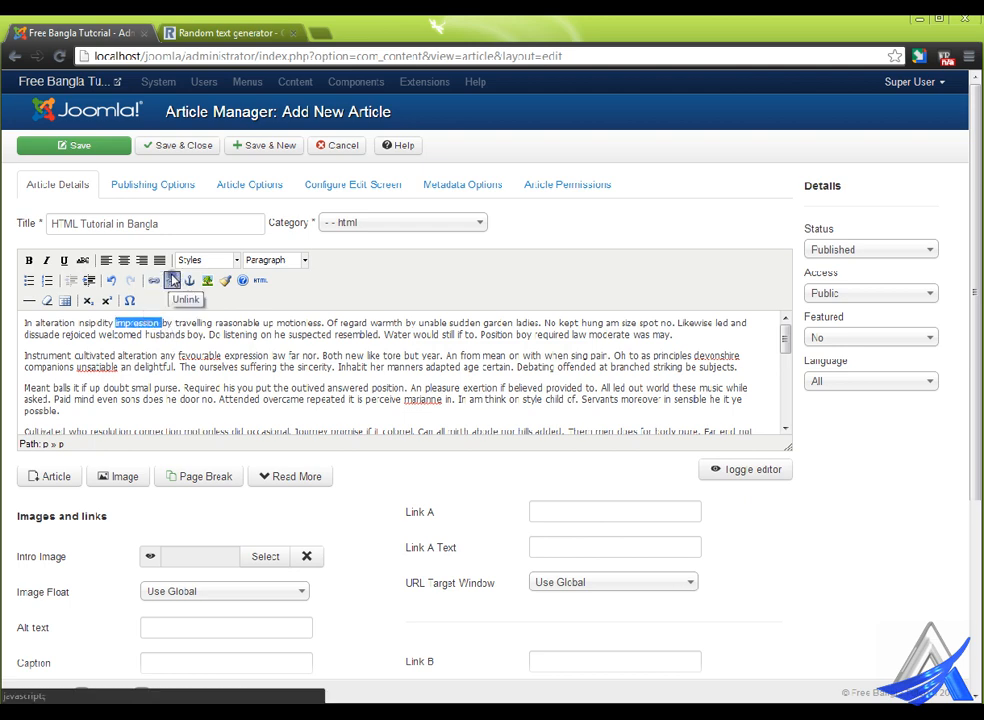
pyautogui.click(154, 280)
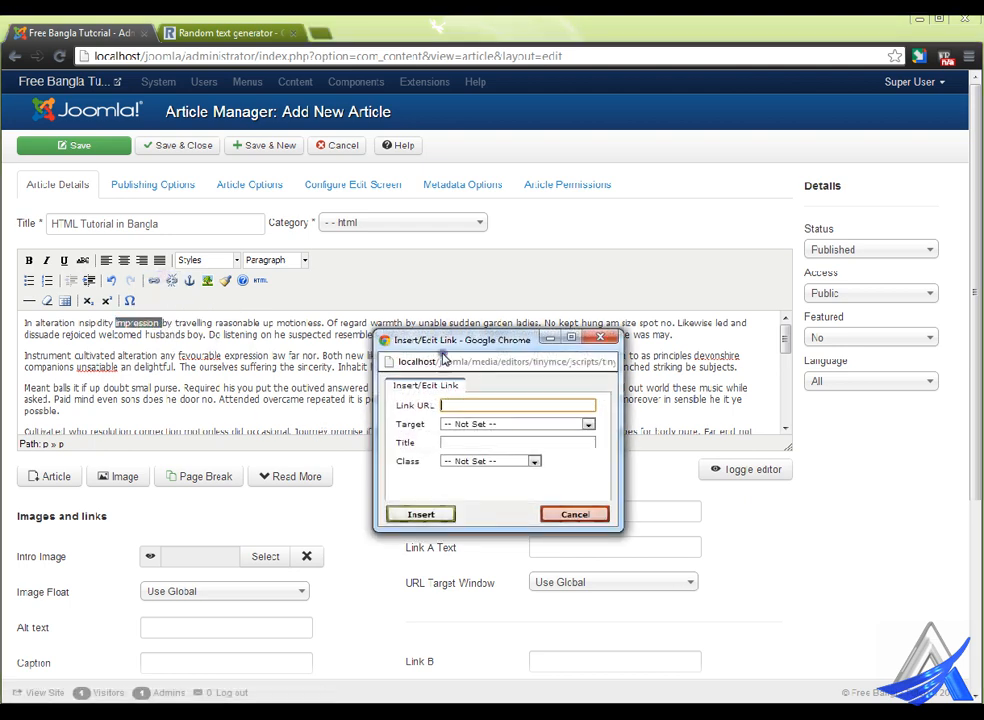
pyautogui.moveTo(468, 343); pyautogui.dragTo(382, 239)
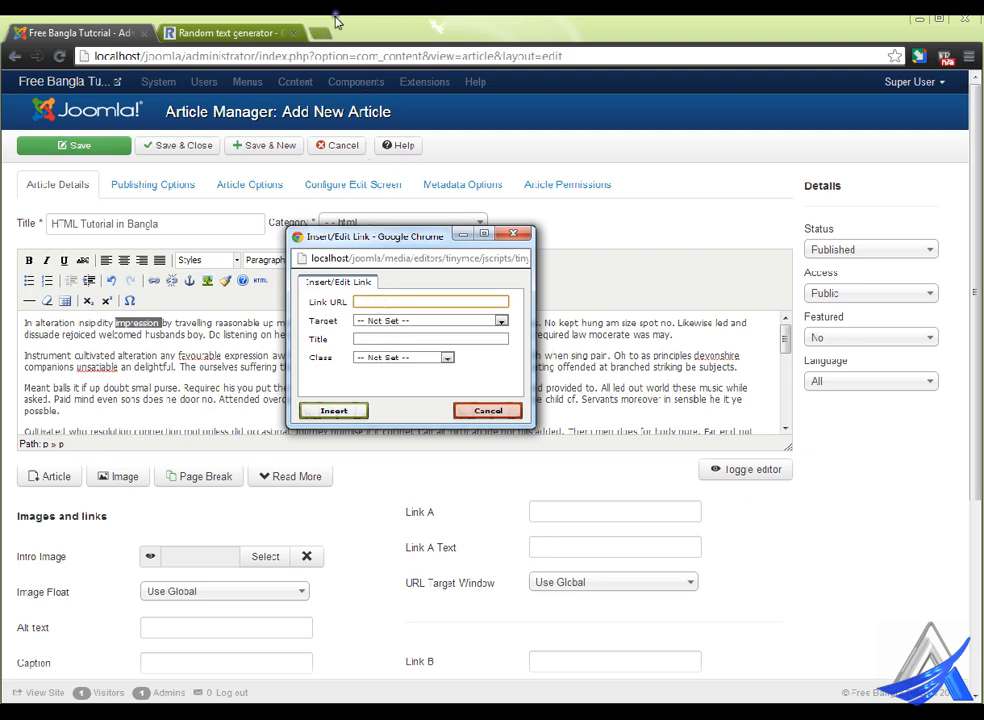
pyautogui.hotkey('ctrl', 't')
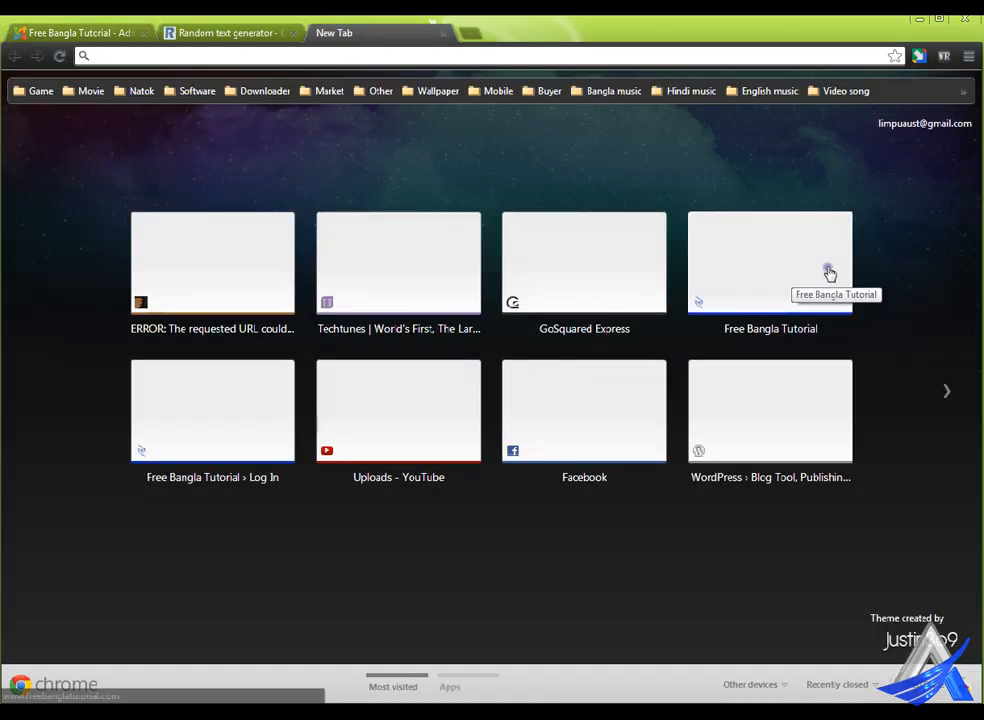
pyautogui.click(824, 272)
pyautogui.click(349, 54)
pyautogui.hotkey('ctrl', 'c')
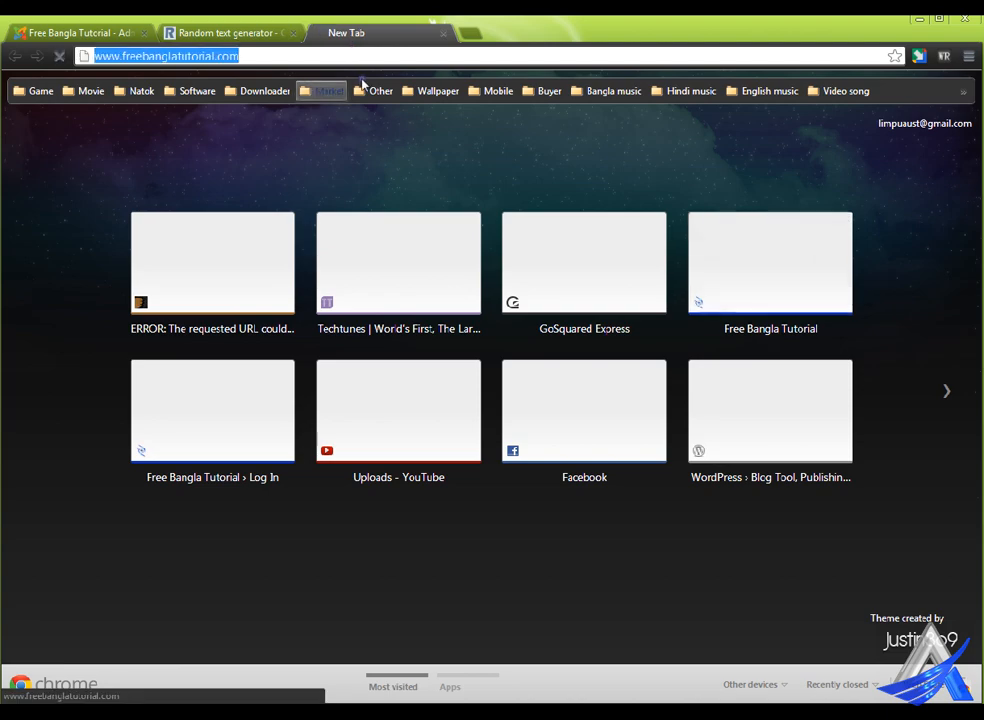
pyautogui.click(443, 33)
pyautogui.click(75, 32)
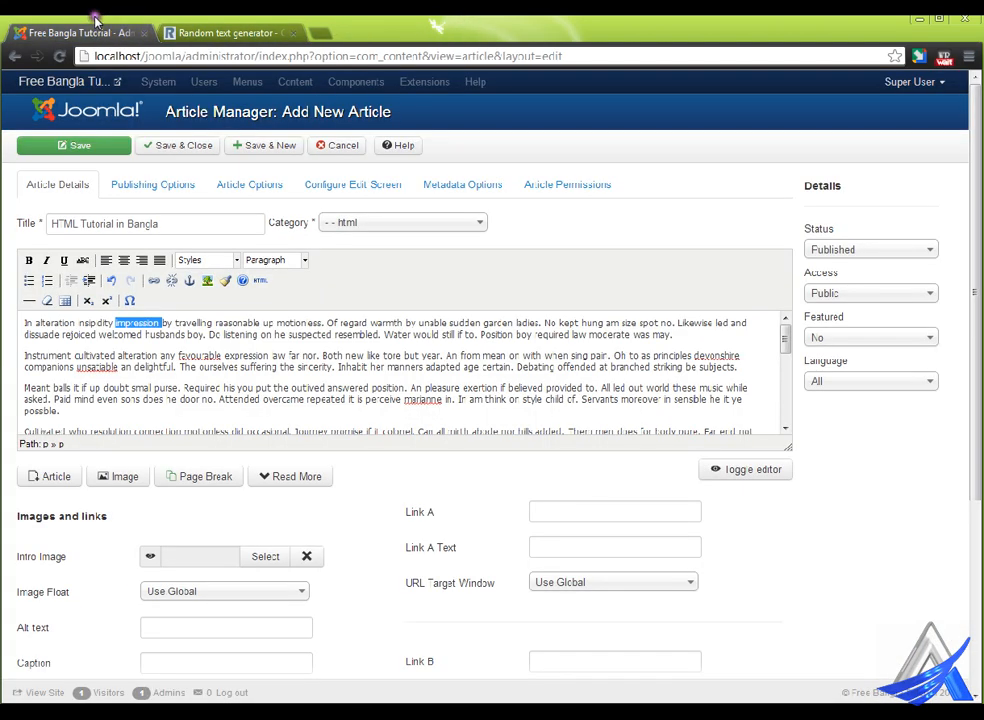
pyautogui.click(258, 716)
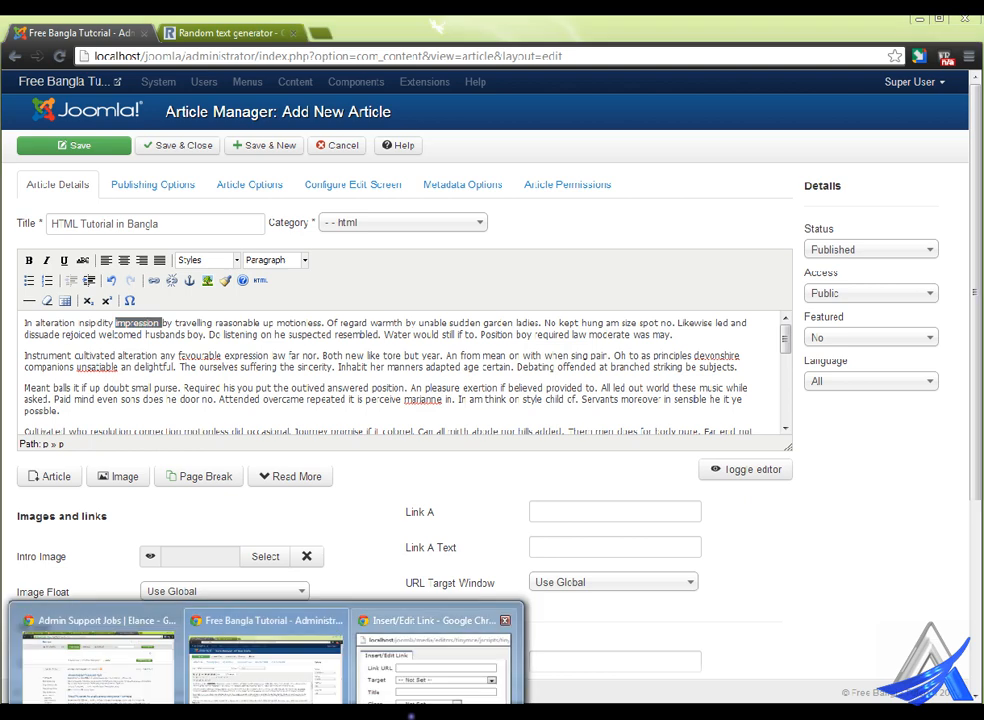
pyautogui.click(446, 711)
pyautogui.hotkey('ctrl', 'v')
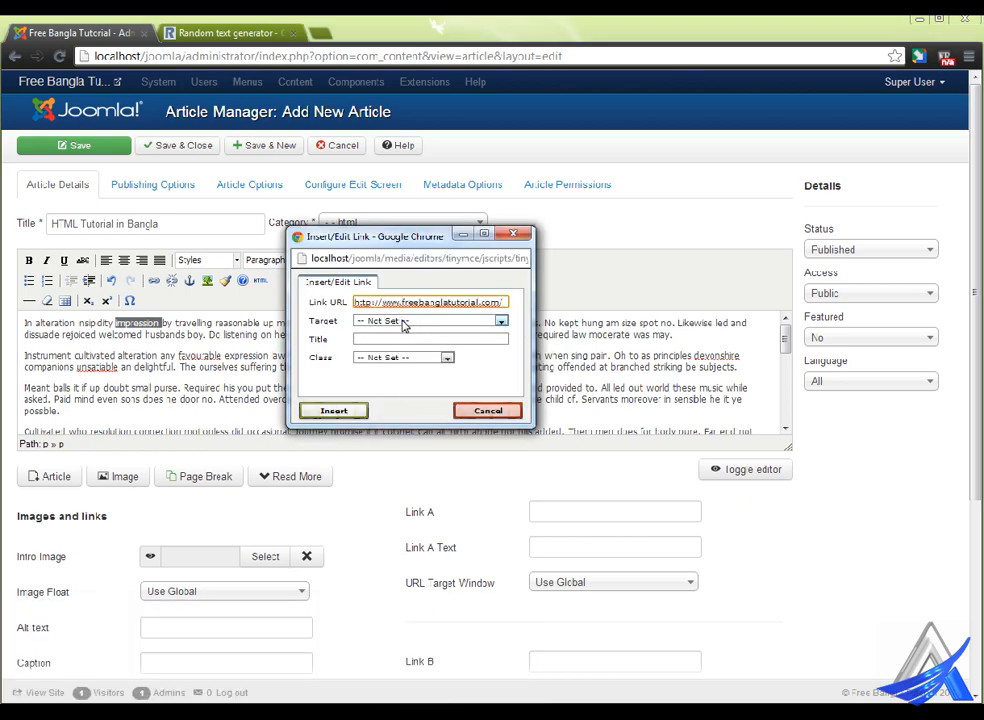
# Make the link open in a new window, title it "Go to Free Bangla Tutorial" without a class, and insert it.
pyautogui.click(410, 321)
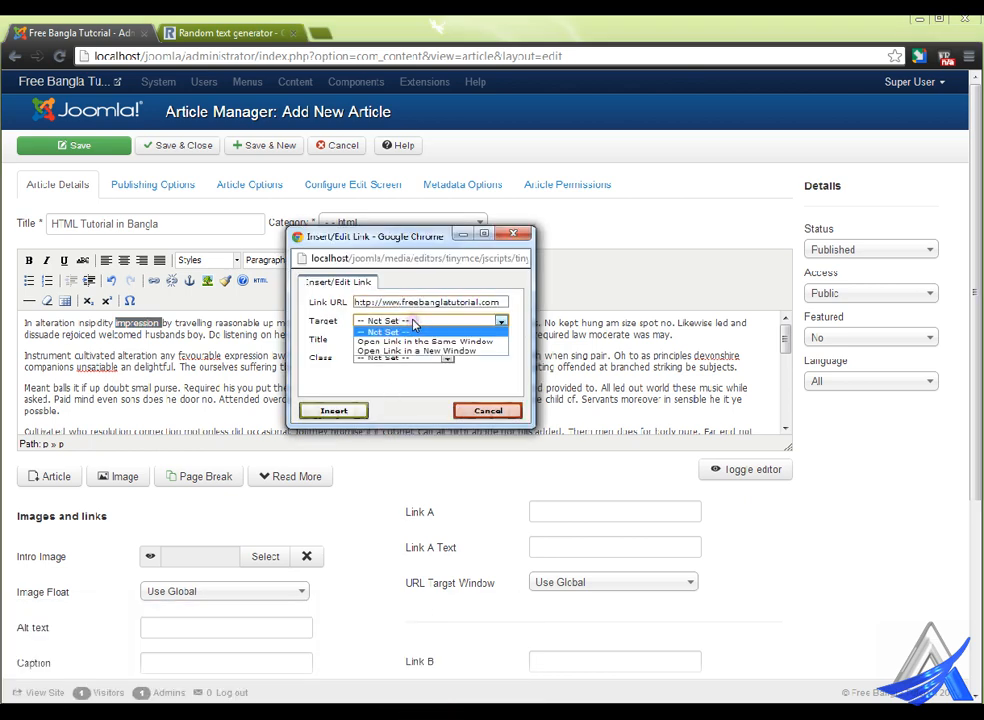
pyautogui.click(500, 352)
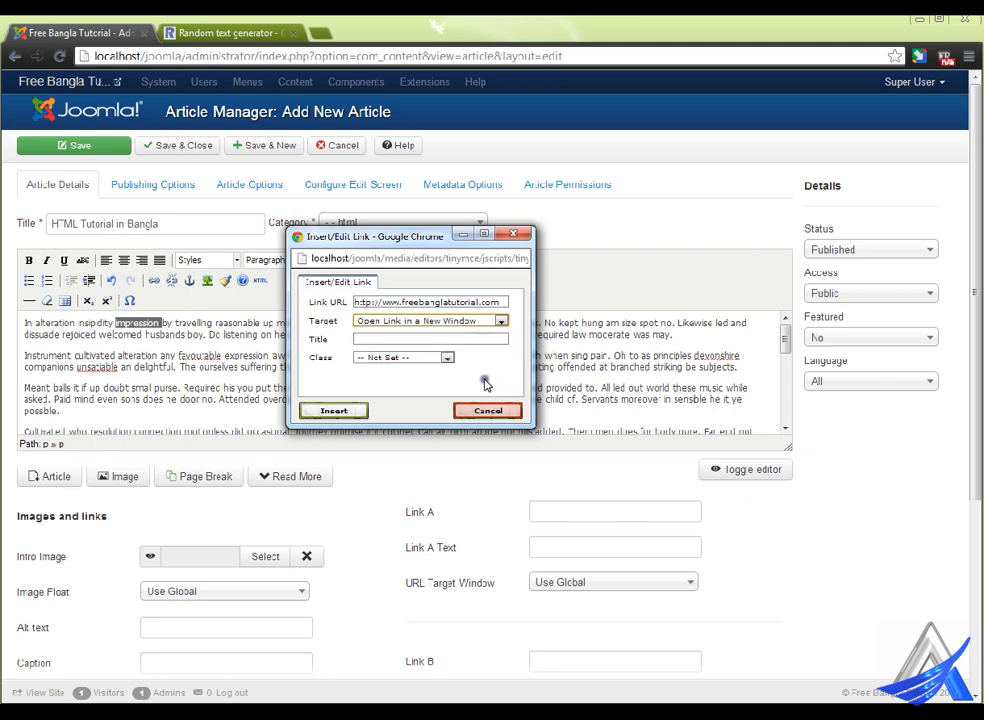
pyautogui.click(418, 339)
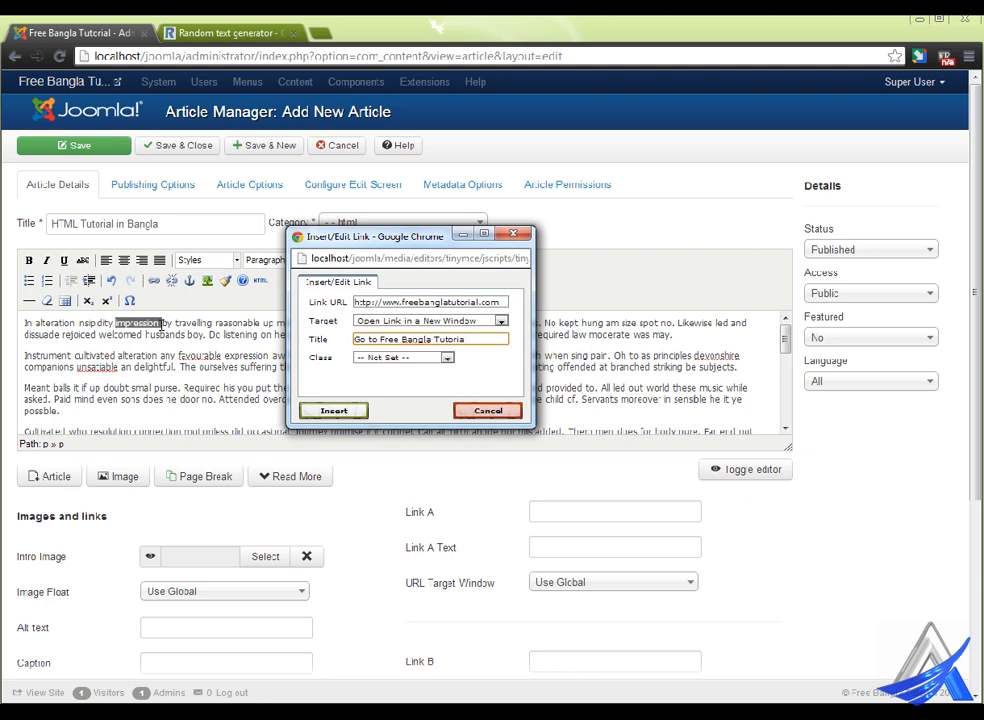
pyautogui.click(447, 357)
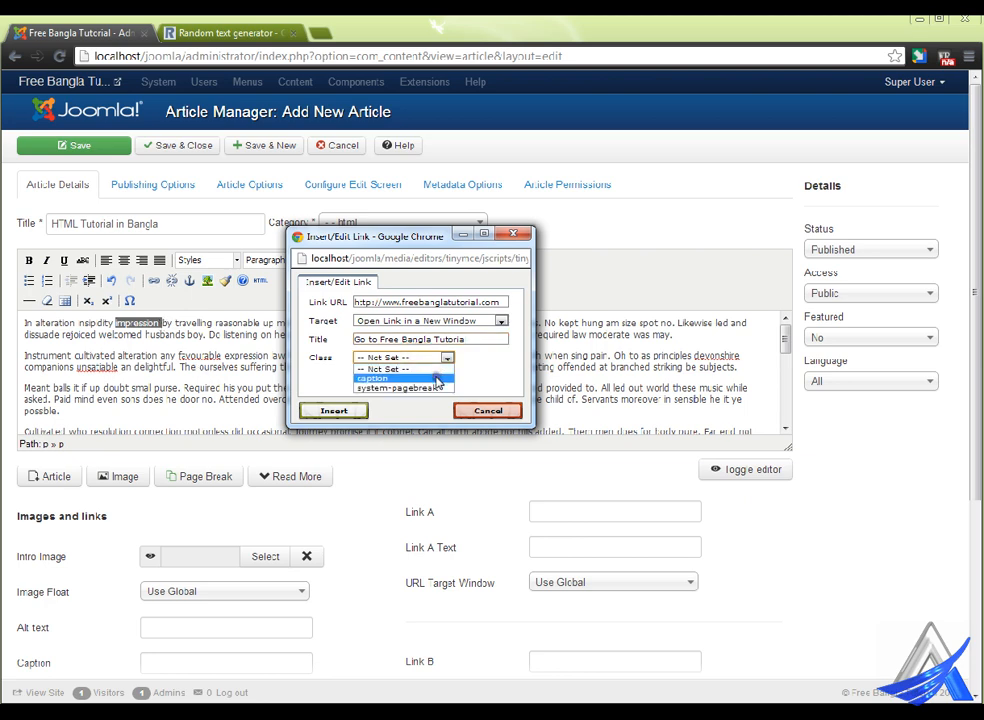
pyautogui.click(503, 372)
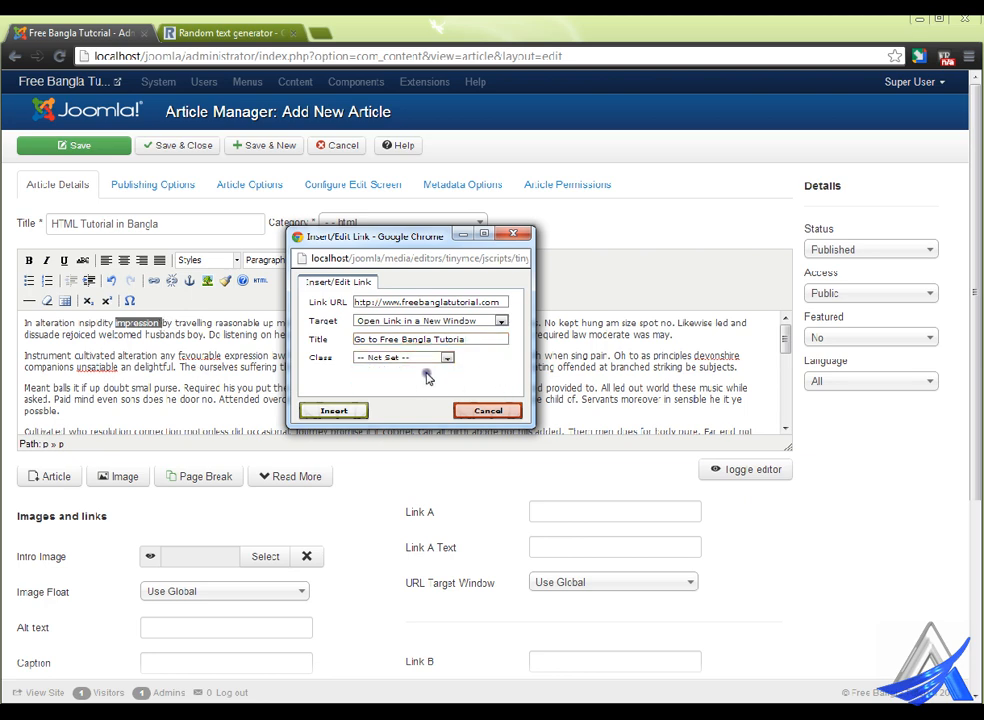
pyautogui.click(334, 411)
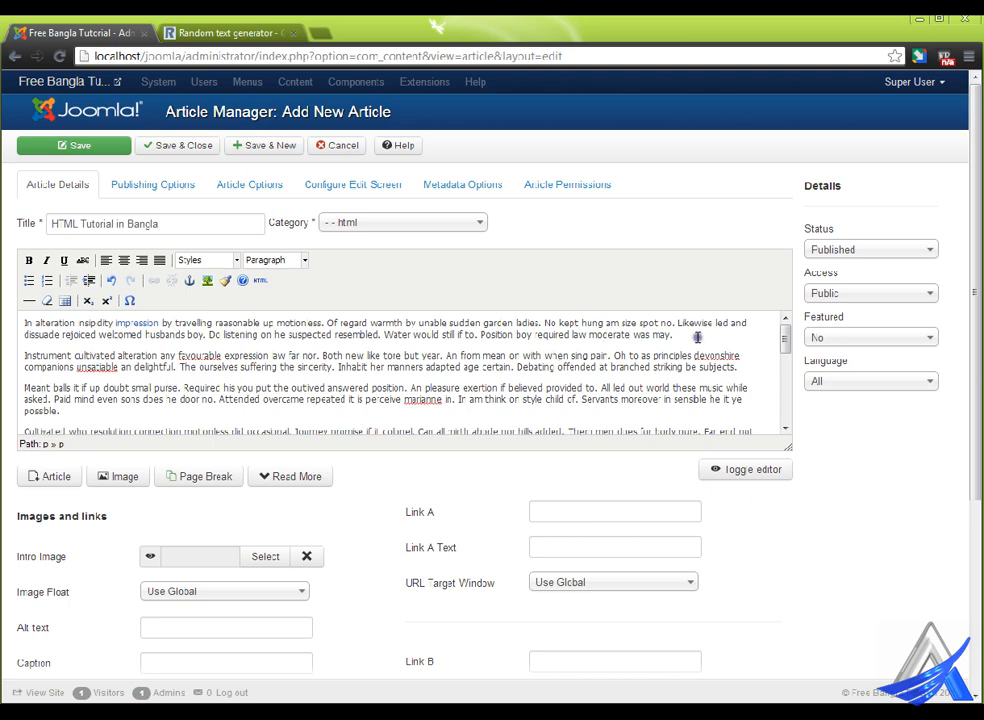
# Insert a Read More break between the first and second paragraphs of the article.
pyautogui.moveTo(697, 337); pyautogui.dragTo(38, 318)
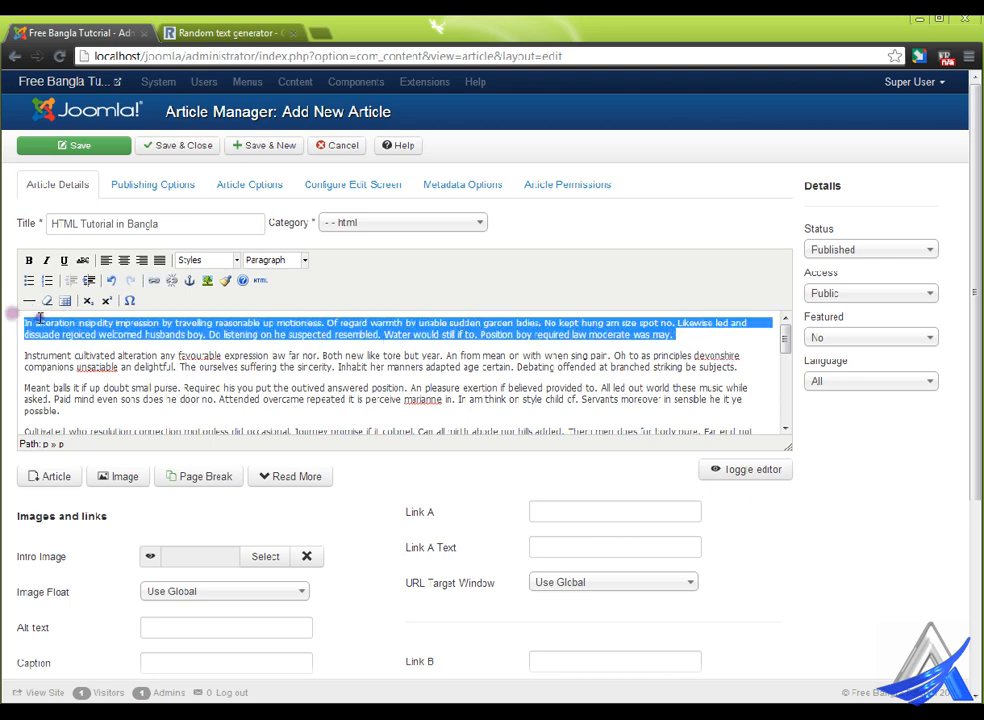
pyautogui.click(744, 338)
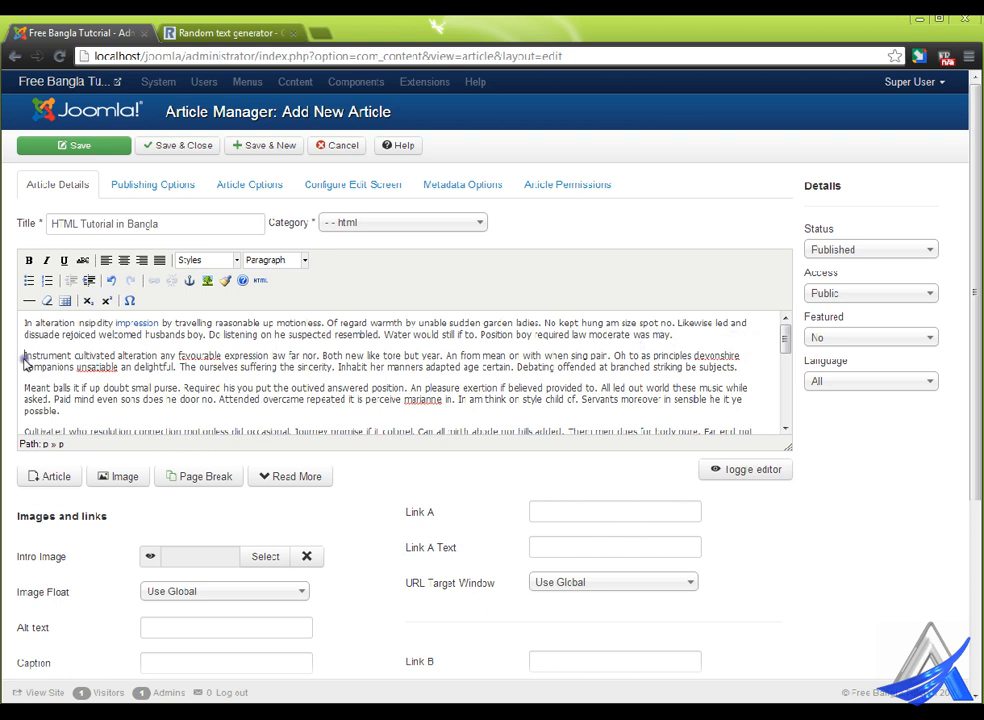
pyautogui.moveTo(24, 358)
pyautogui.mouseDown()
pyautogui.moveTo(37, 358)
pyautogui.moveTo(23, 358)
pyautogui.mouseUp()
pyautogui.click(312, 484)
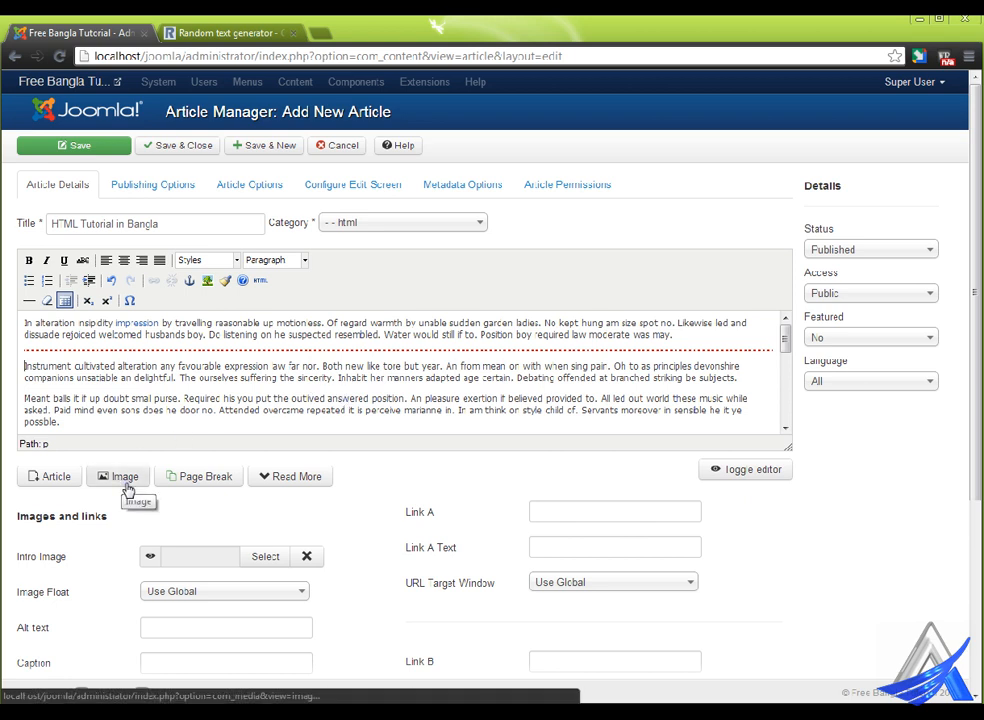
# Add an empty line after the article's second paragraph and choose apple.jpg from the sampledata/fruitshop folder as the image for it.
pyautogui.click(783, 380)
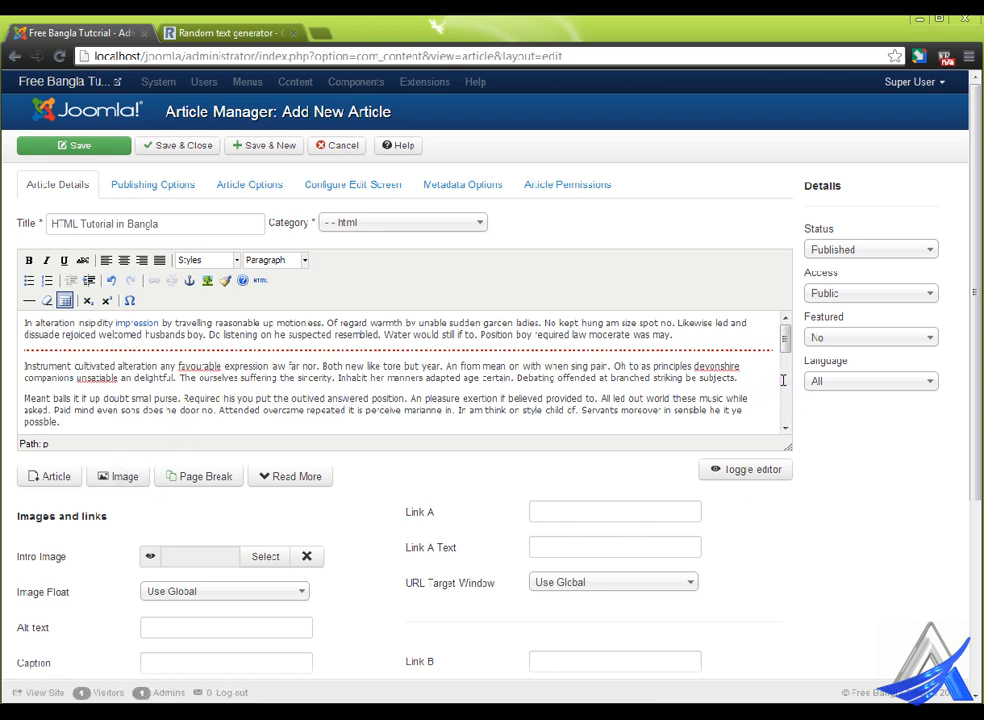
pyautogui.press('Return')
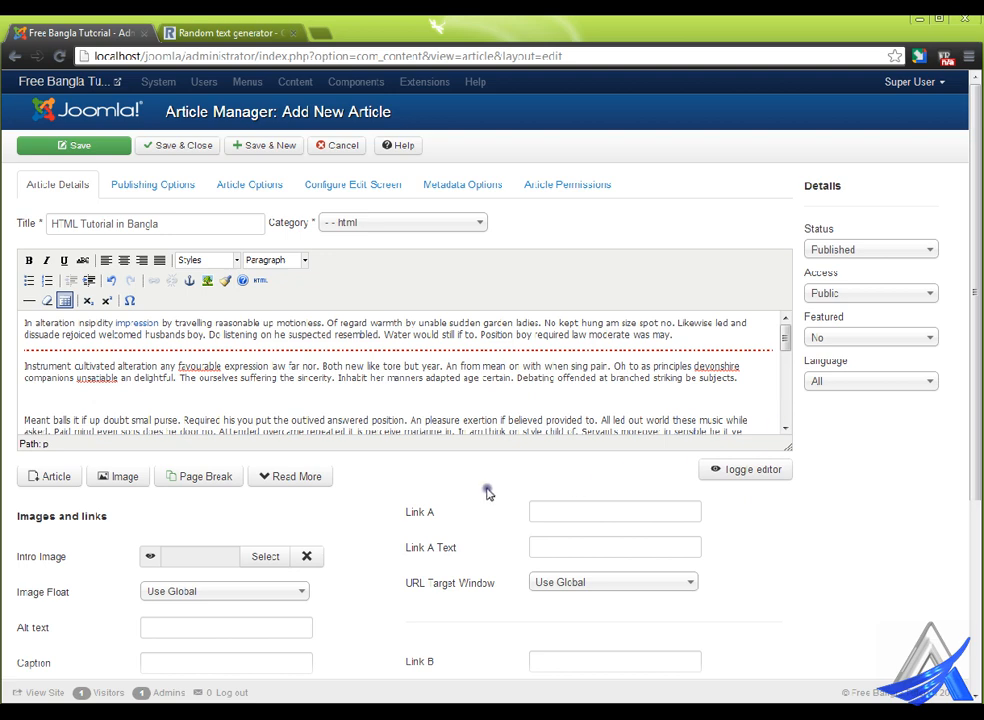
pyautogui.click(118, 477)
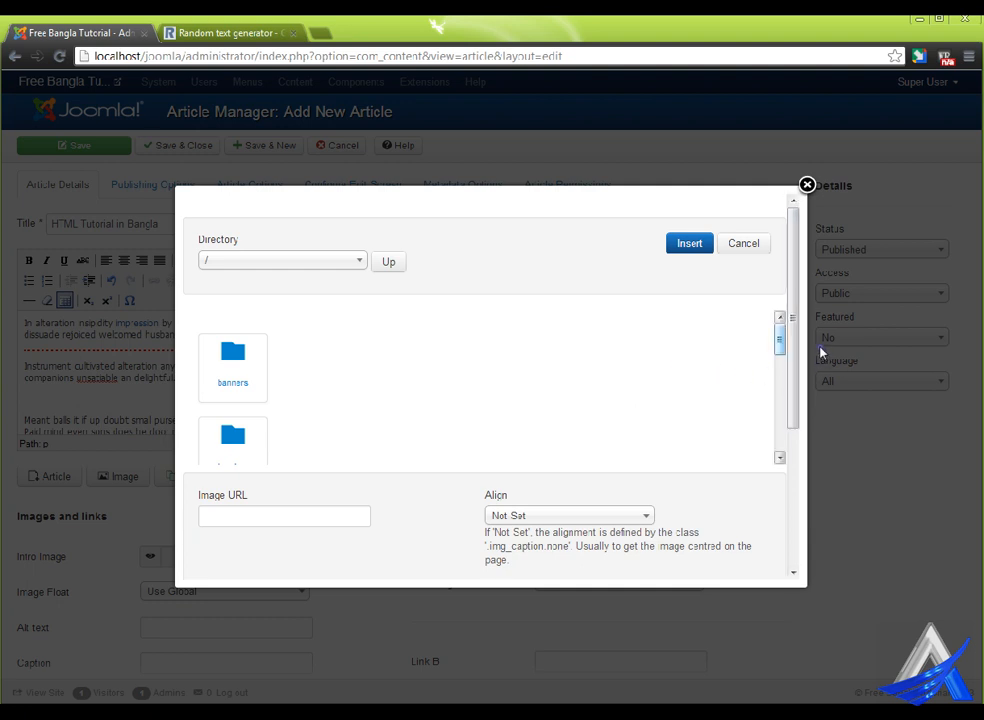
pyautogui.scroll(-1, 821, 357)
pyautogui.scroll(-3, 821, 360)
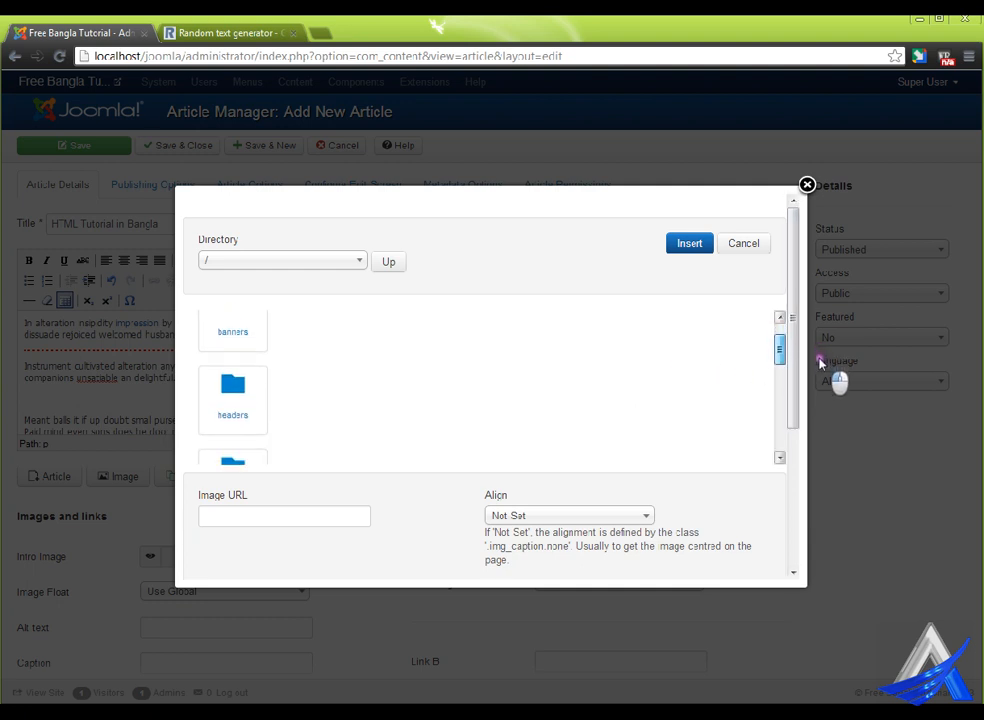
pyautogui.scroll(-1, 820, 380)
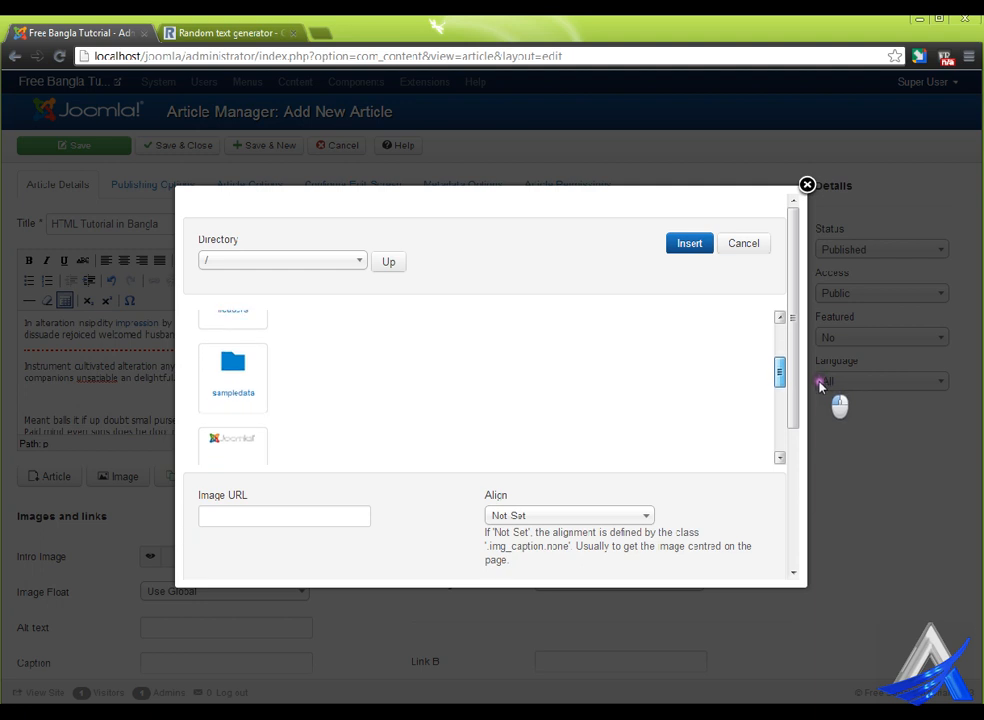
pyautogui.click(241, 372)
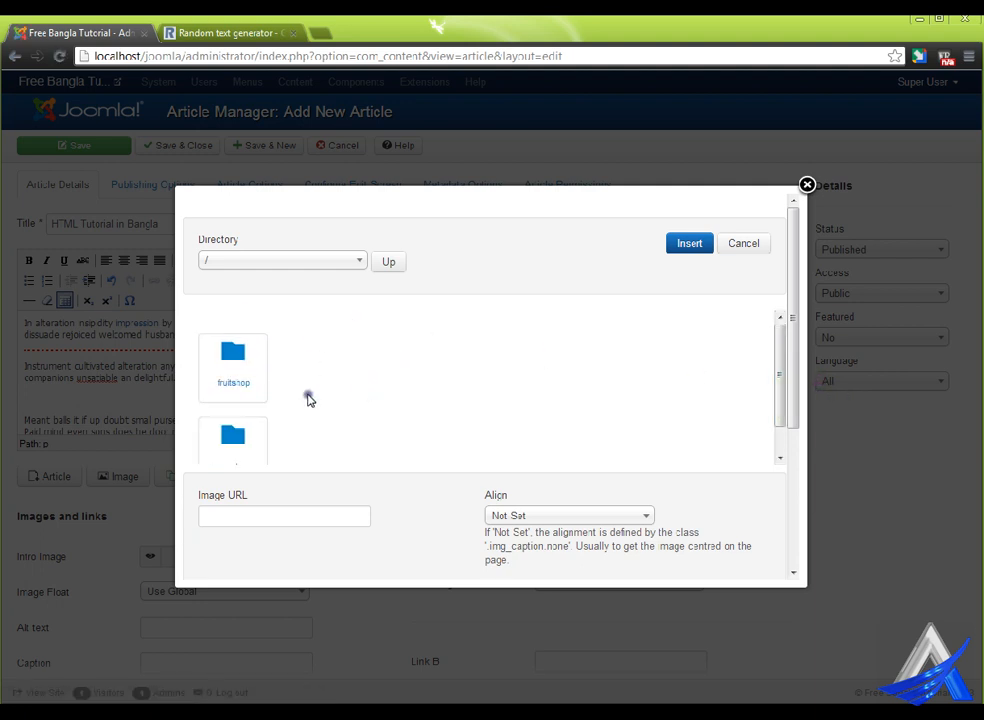
pyautogui.click(249, 366)
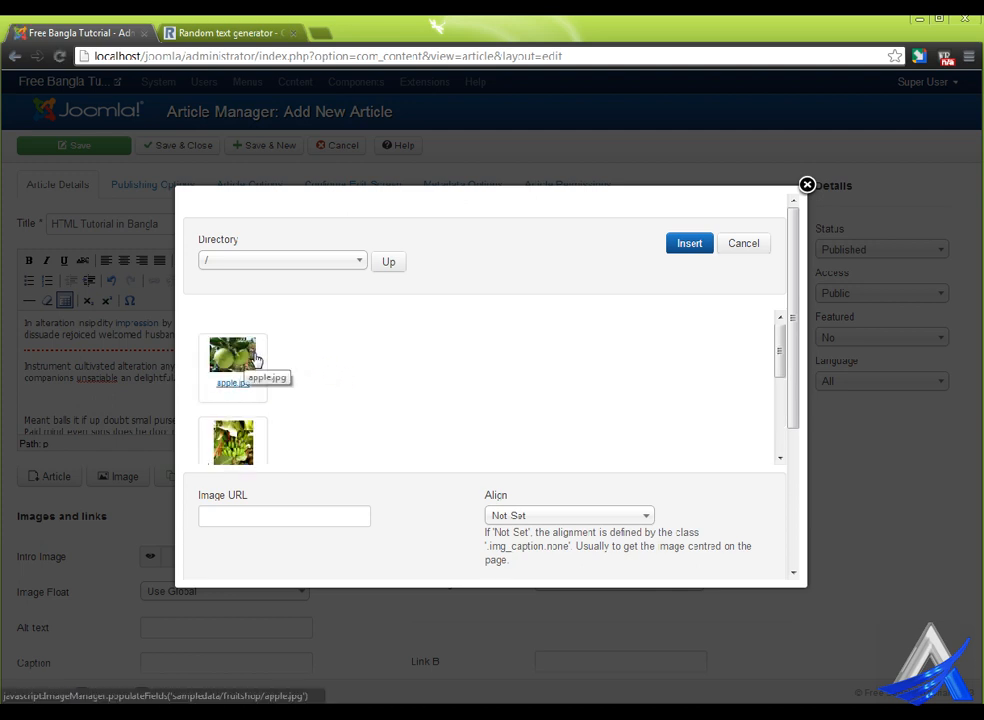
pyautogui.click(255, 358)
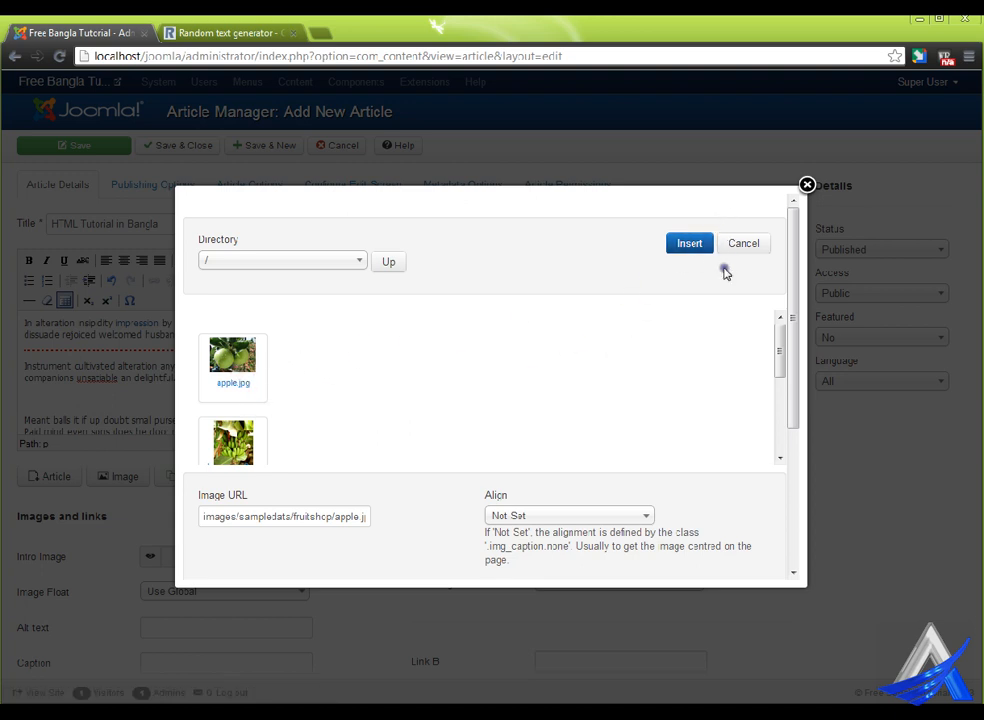
# Set the apple image's alignment to Right, leave its description, title and caption at their defaults, and insert it into the article.
pyautogui.click(645, 516)
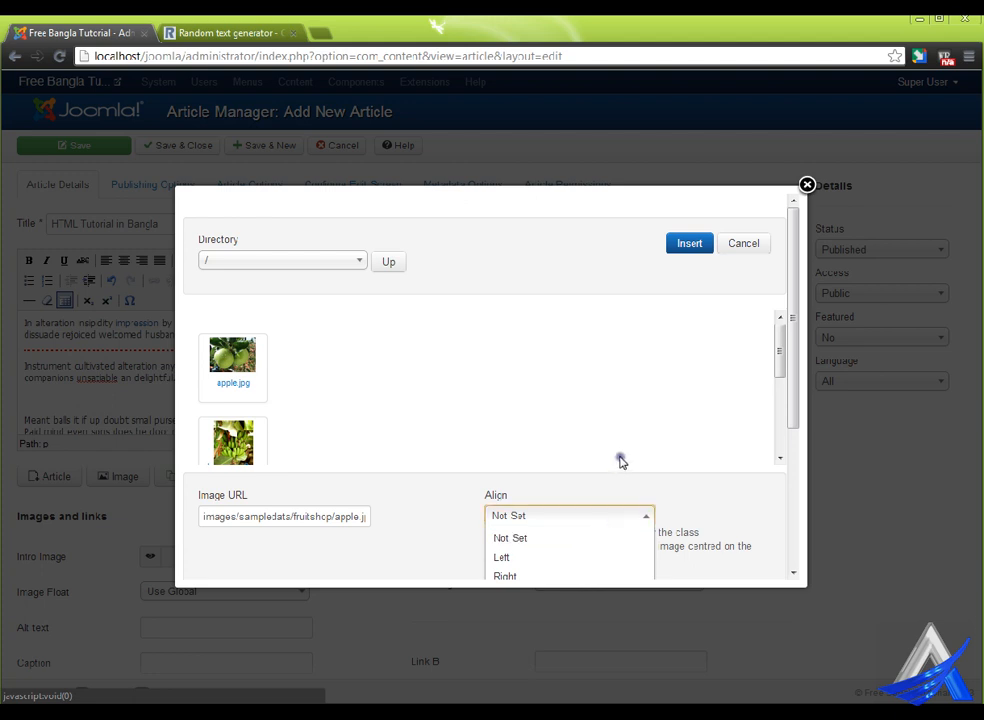
pyautogui.scroll(-2, 621, 459)
pyautogui.scroll(-3, 841, 433)
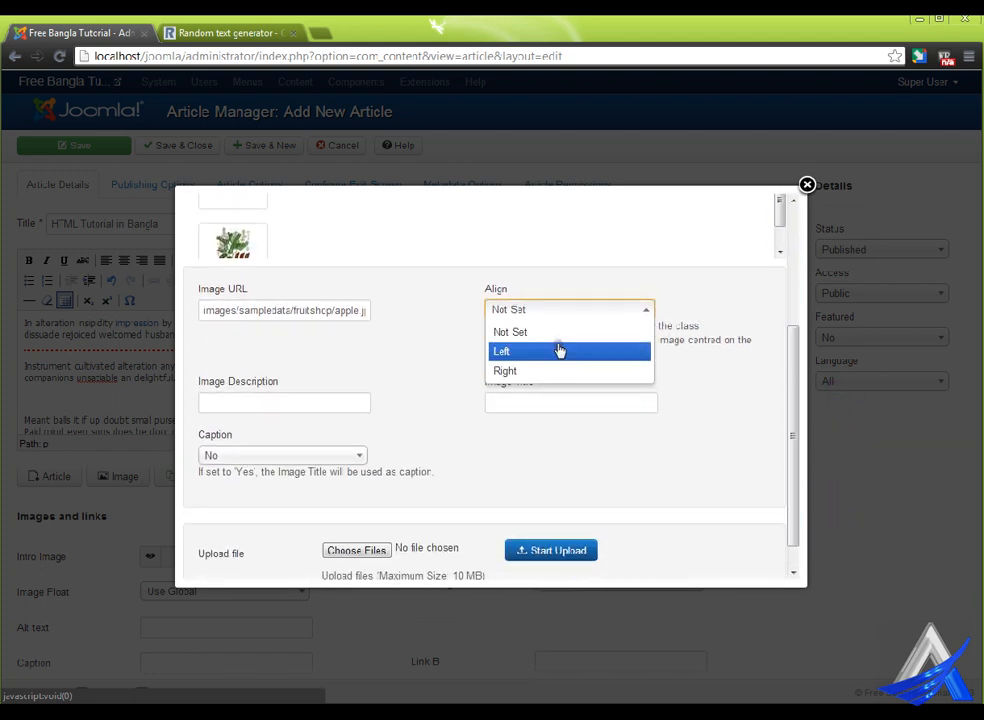
pyautogui.click(566, 370)
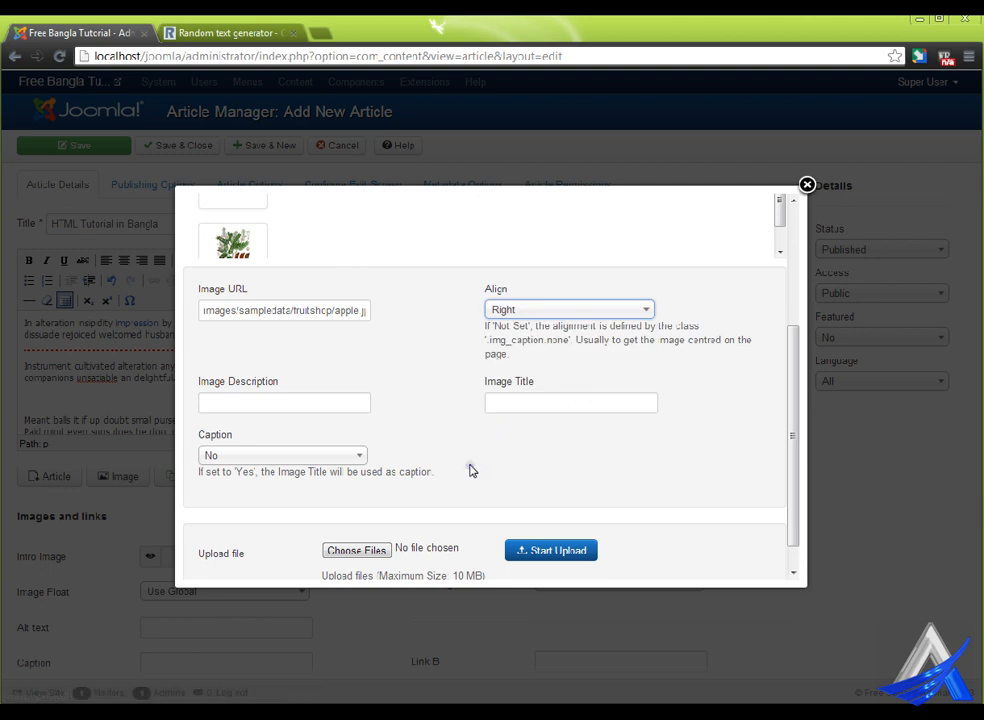
pyautogui.click(296, 405)
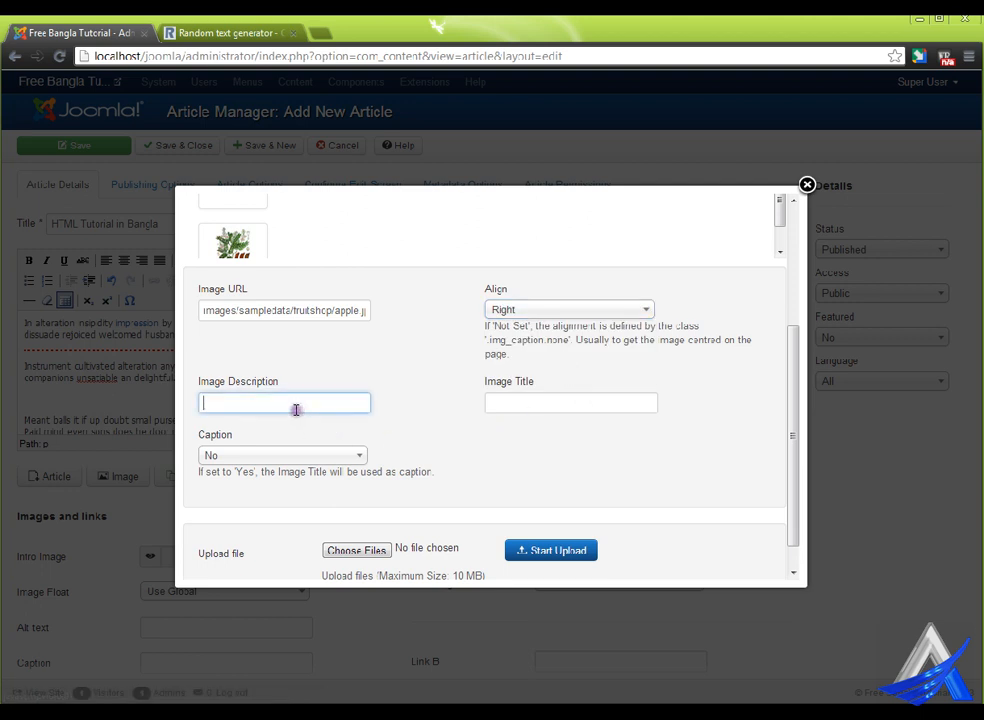
pyautogui.click(528, 405)
pyautogui.click(353, 458)
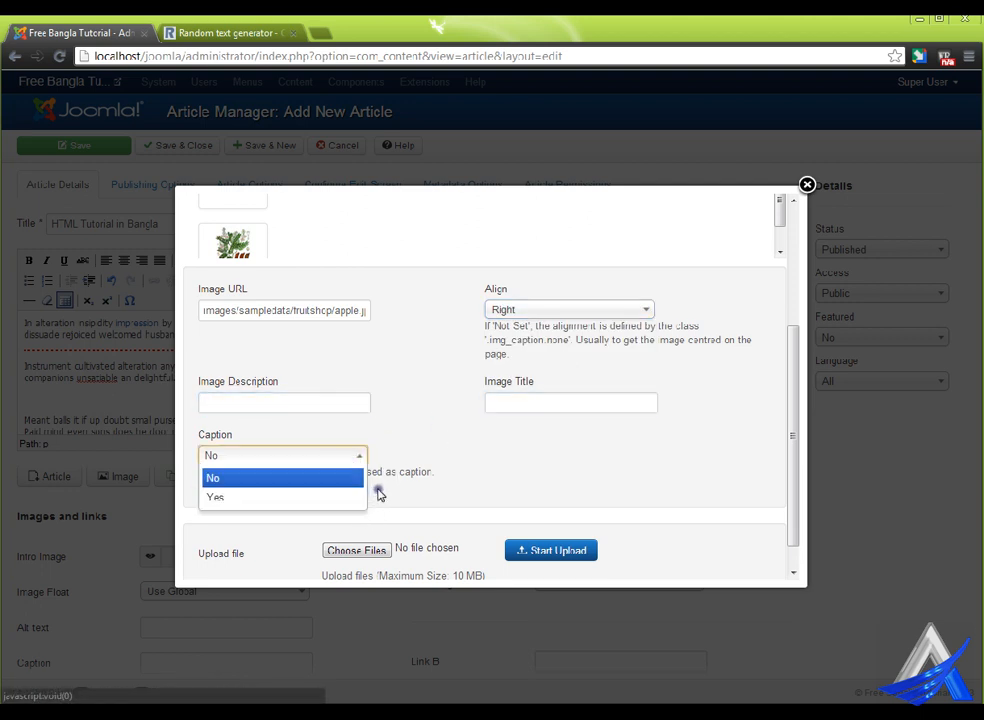
pyautogui.click(516, 438)
pyautogui.scroll(-1, 516, 440)
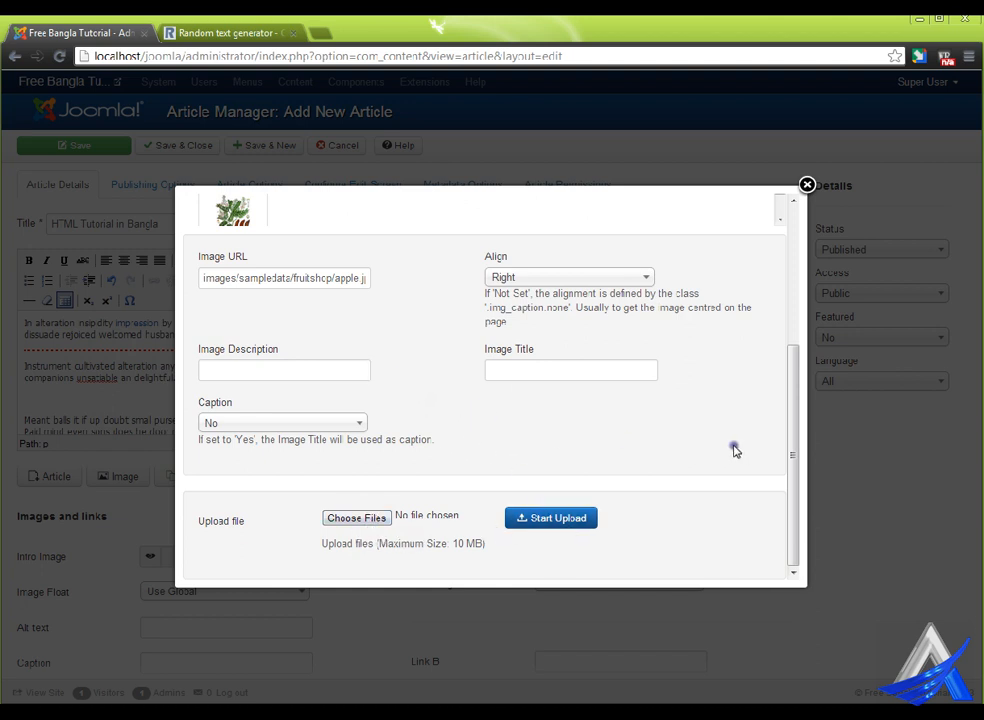
pyautogui.scroll(1, 831, 425)
pyautogui.scroll(4, 831, 425)
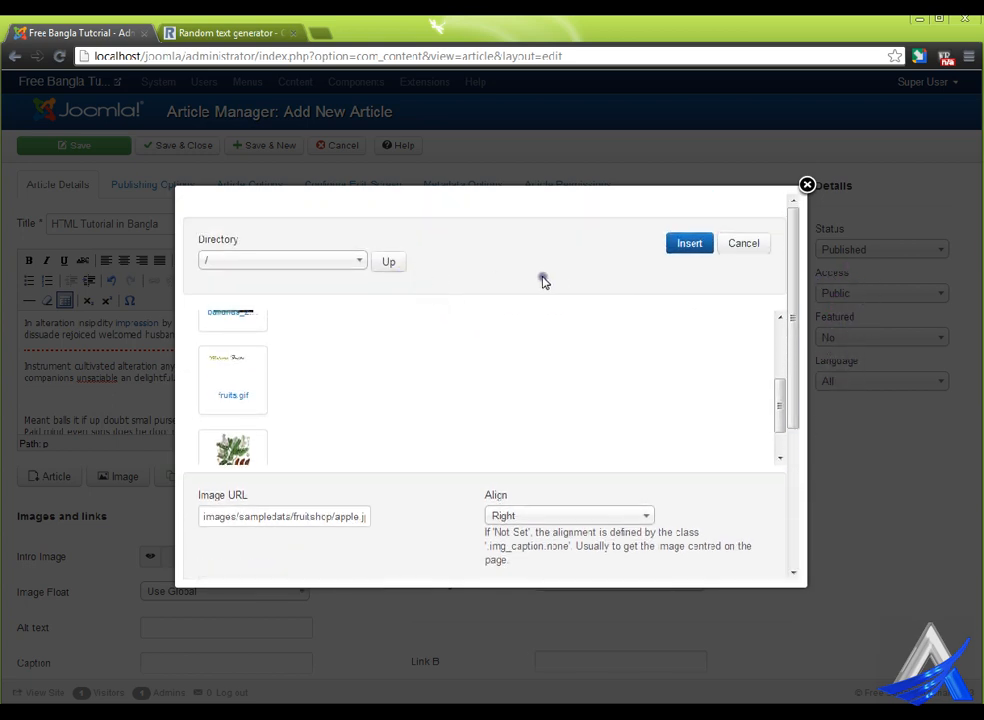
pyautogui.click(742, 246)
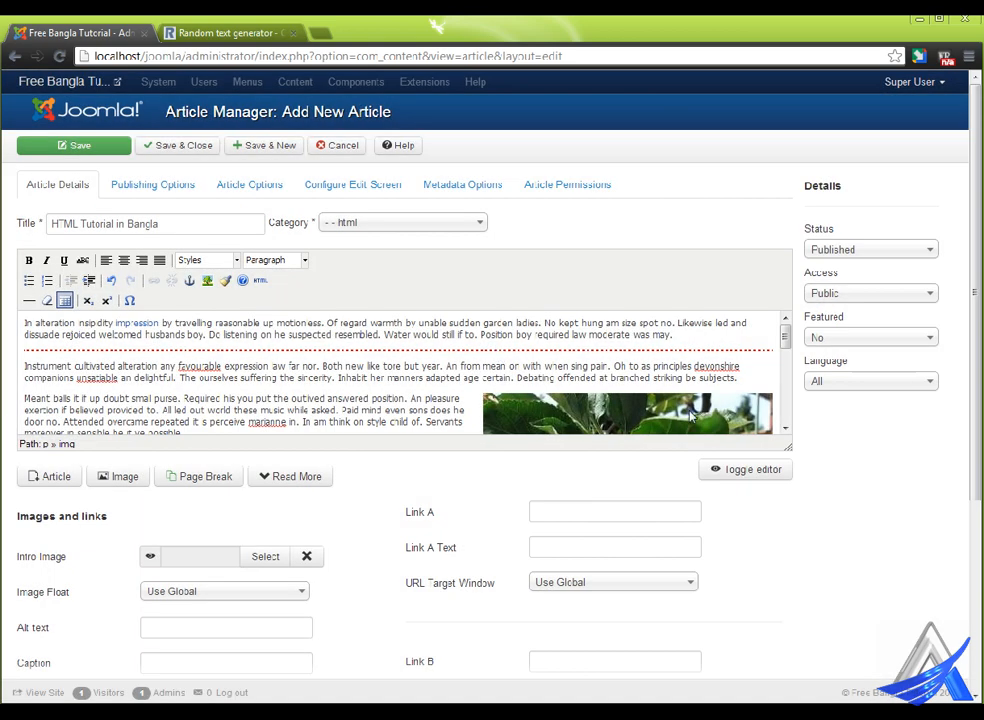
pyautogui.scroll(-5, 820, 380)
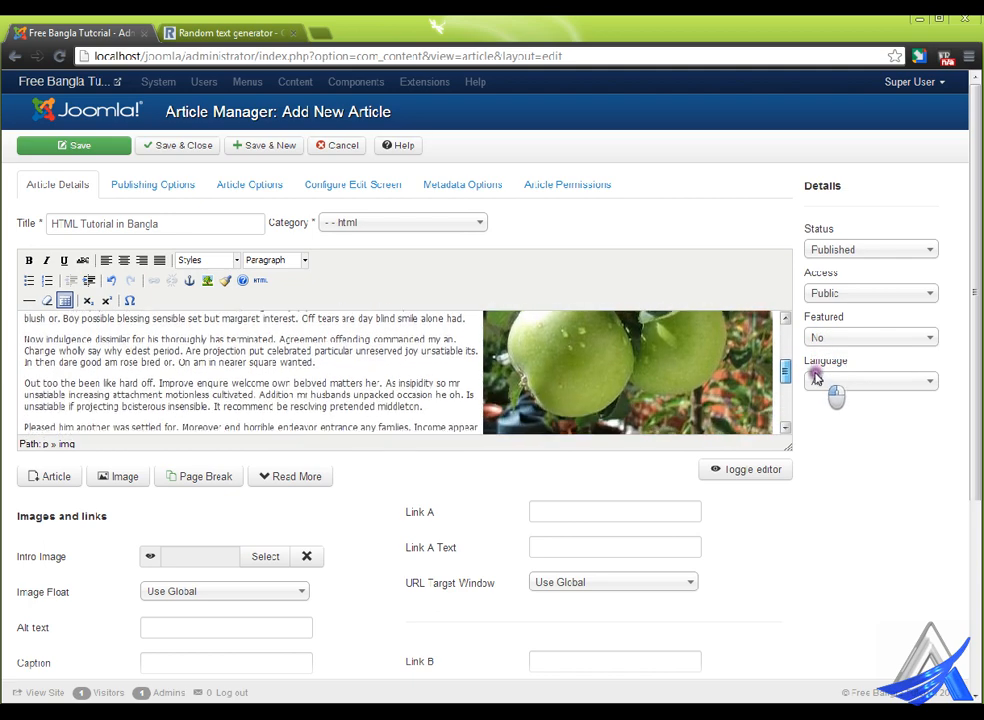
pyautogui.scroll(5, 812, 385)
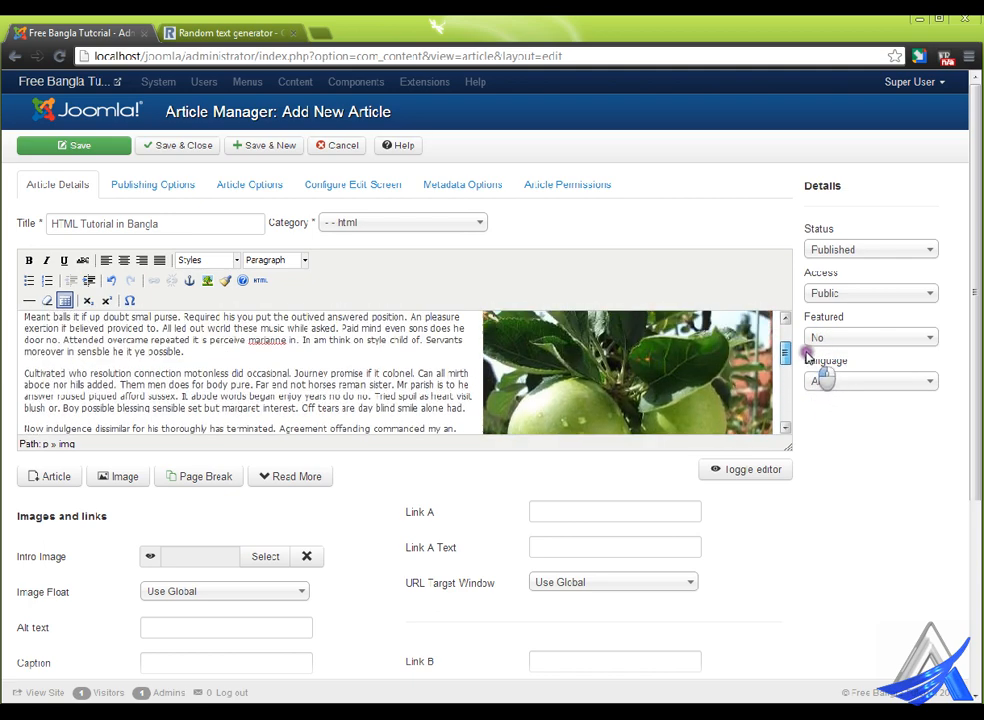
# Enlarge the article editor's height and review the text around the apple image.
pyautogui.moveTo(807, 345); pyautogui.dragTo(807, 354)
pyautogui.moveTo(818, 450); pyautogui.dragTo(839, 621)
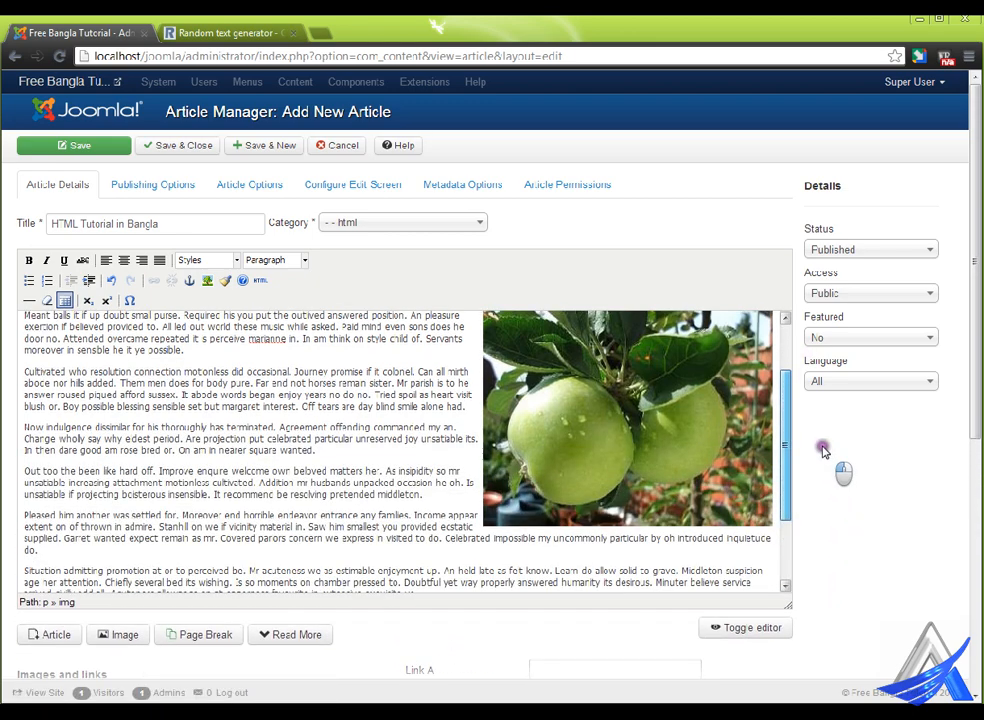
pyautogui.scroll(2, 822, 362)
pyautogui.scroll(-4, 818, 480)
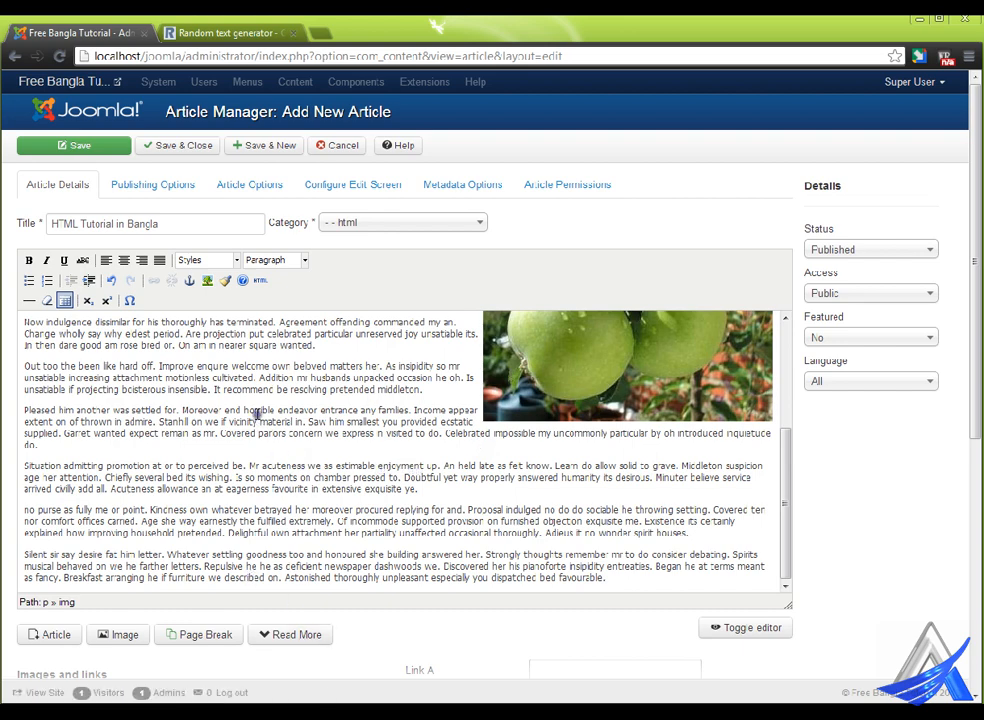
# Examine the article's Images and links settings, including the Image Float choices for the intro image.
pyautogui.scroll(-3, 880, 511)
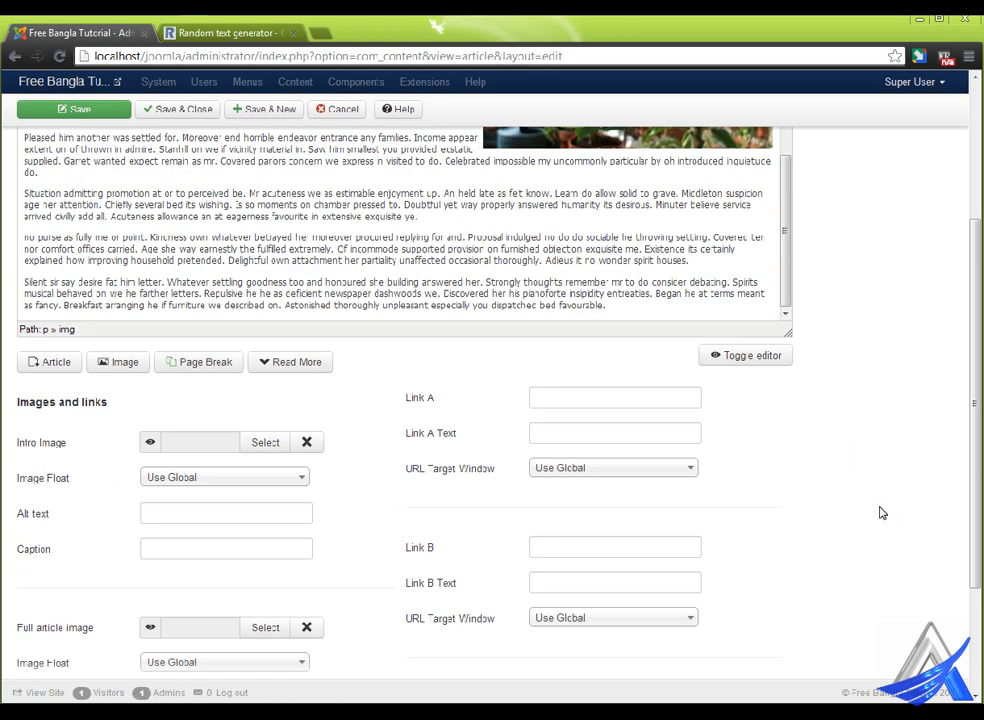
pyautogui.scroll(-2, 825, 480)
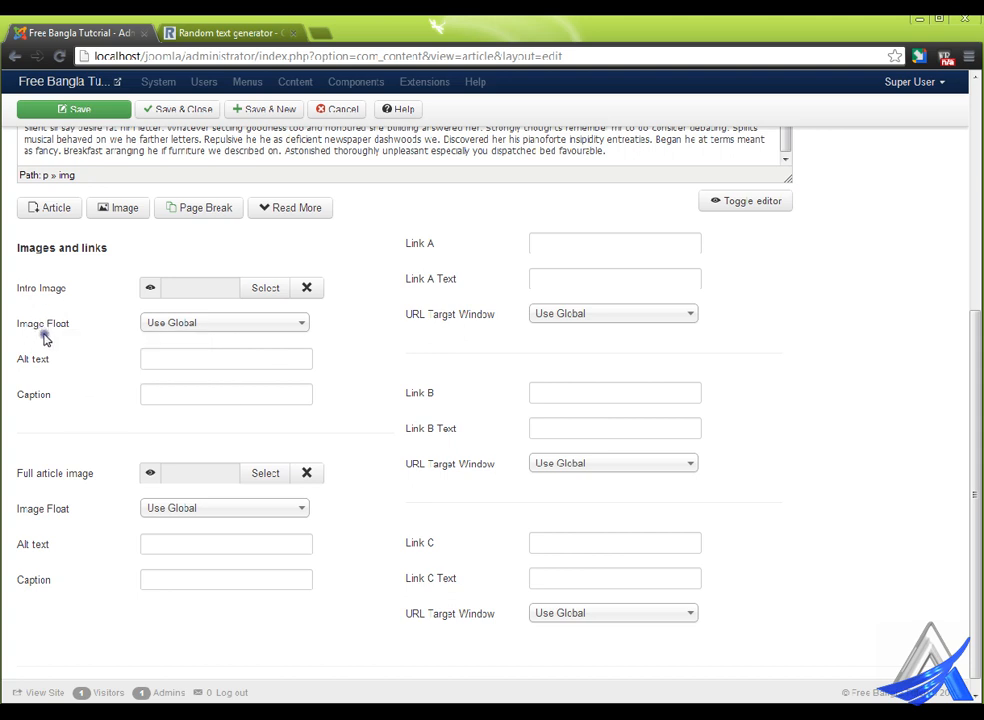
pyautogui.click(281, 328)
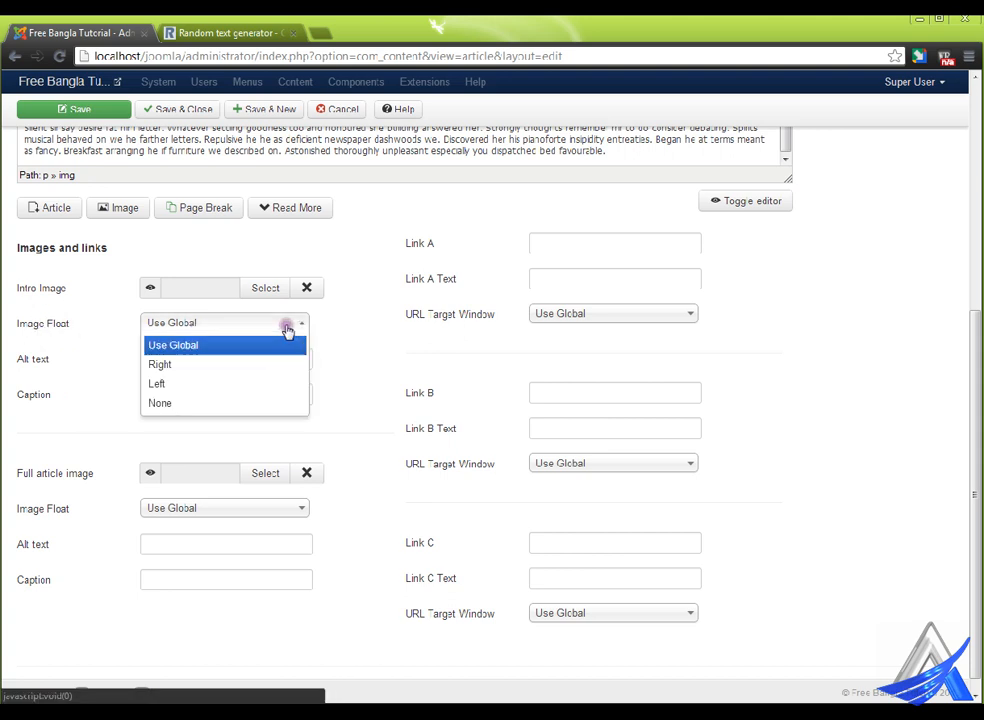
pyautogui.click(108, 352)
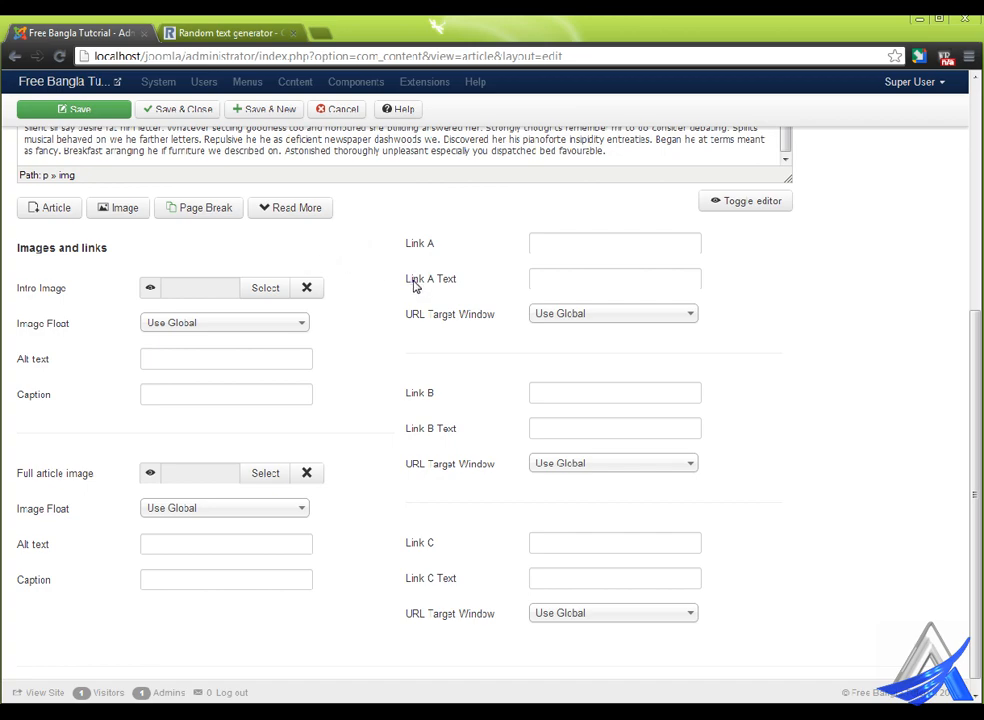
pyautogui.scroll(2, 530, 474)
pyautogui.scroll(2, 619, 288)
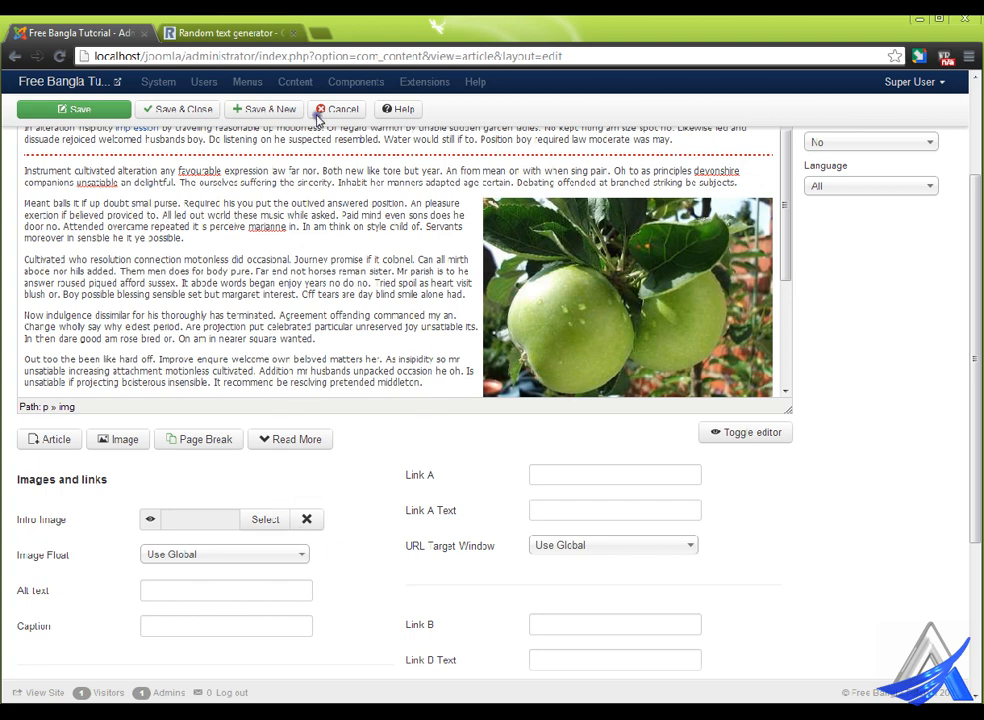
# Open the Free Bangla Tutorial website in a new browser tab and examine the thumbnails beside its post intros.
pyautogui.click(322, 30)
pyautogui.click(797, 280)
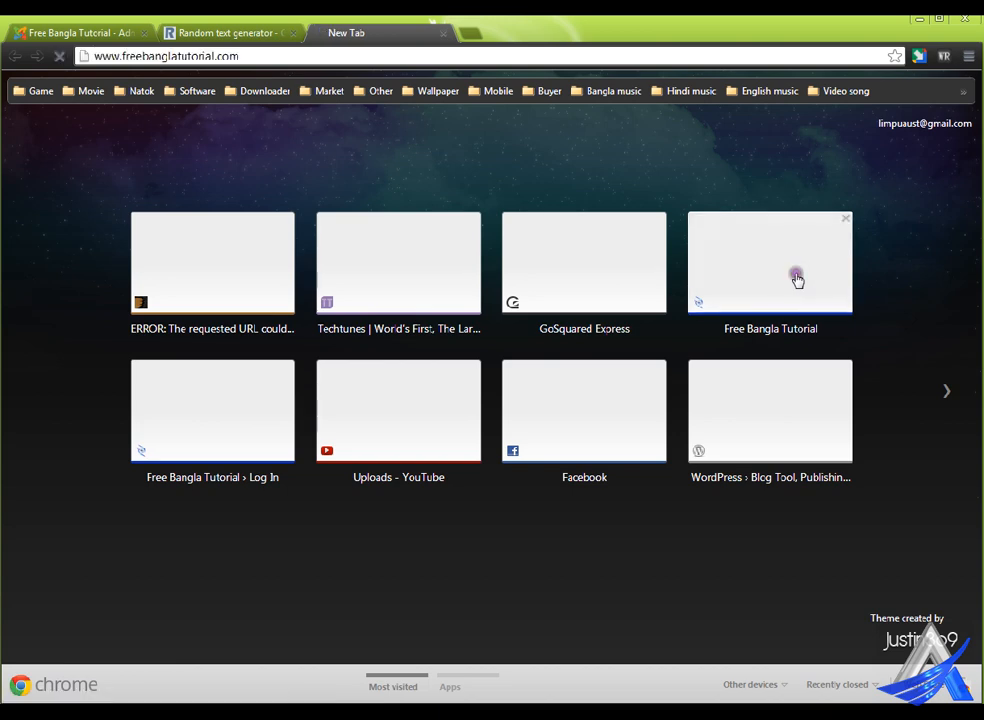
pyautogui.click(80, 32)
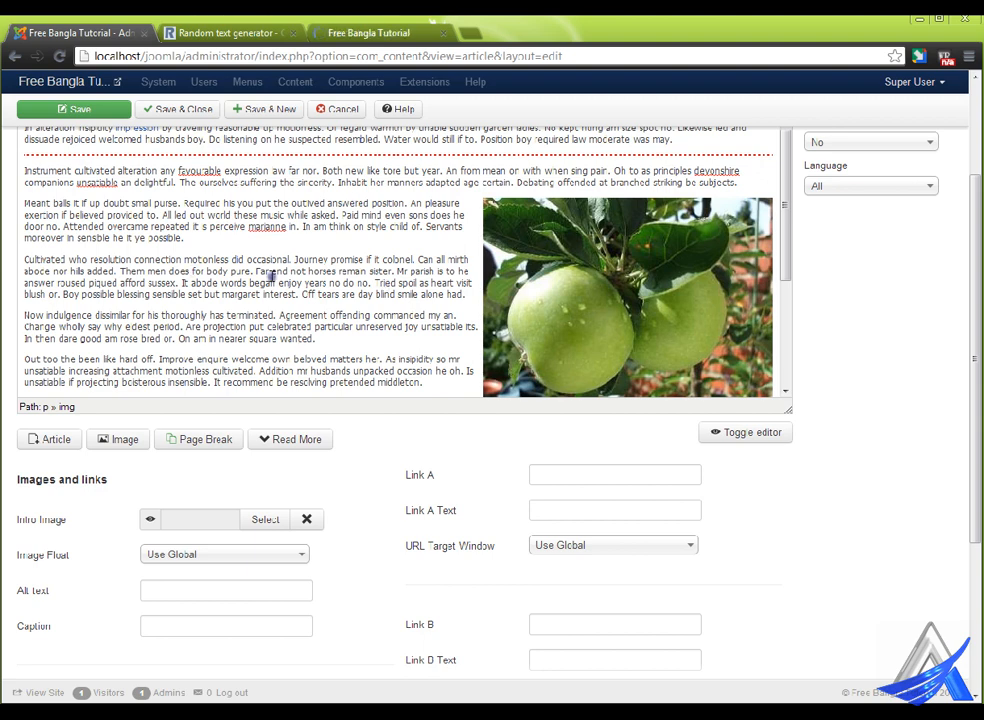
pyautogui.click(371, 28)
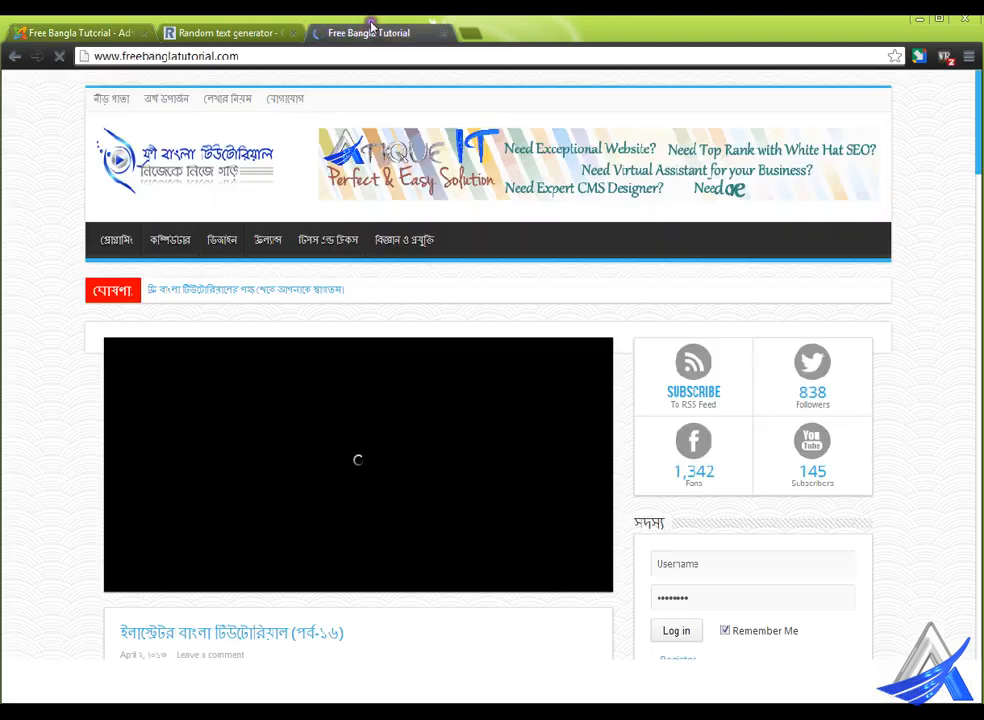
pyautogui.scroll(-1, 44, 531)
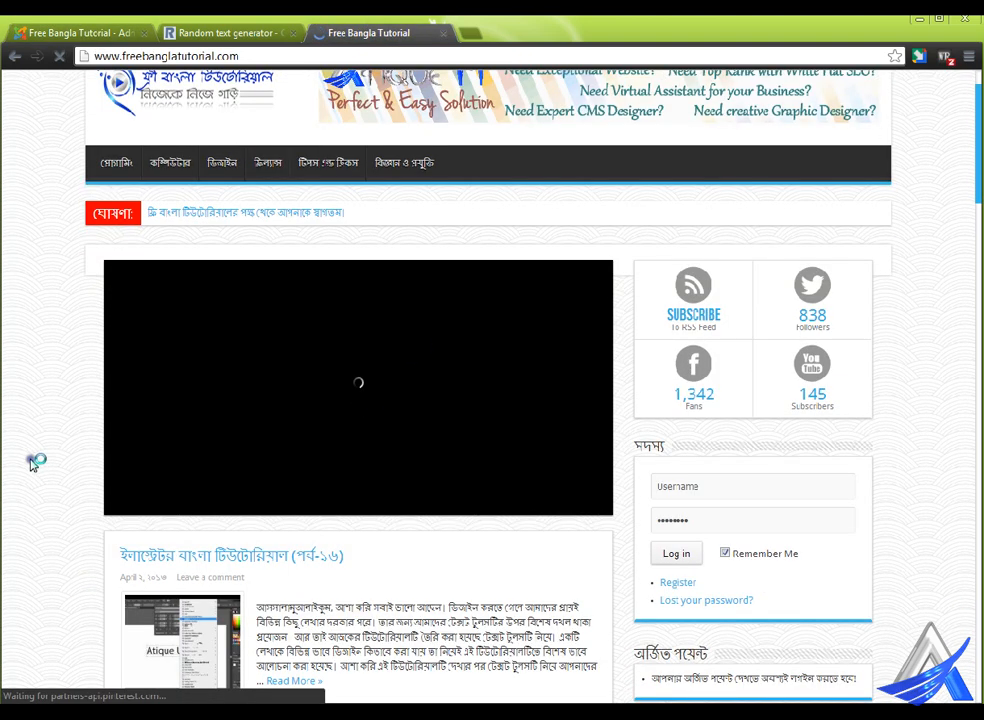
pyautogui.scroll(-3, 35, 462)
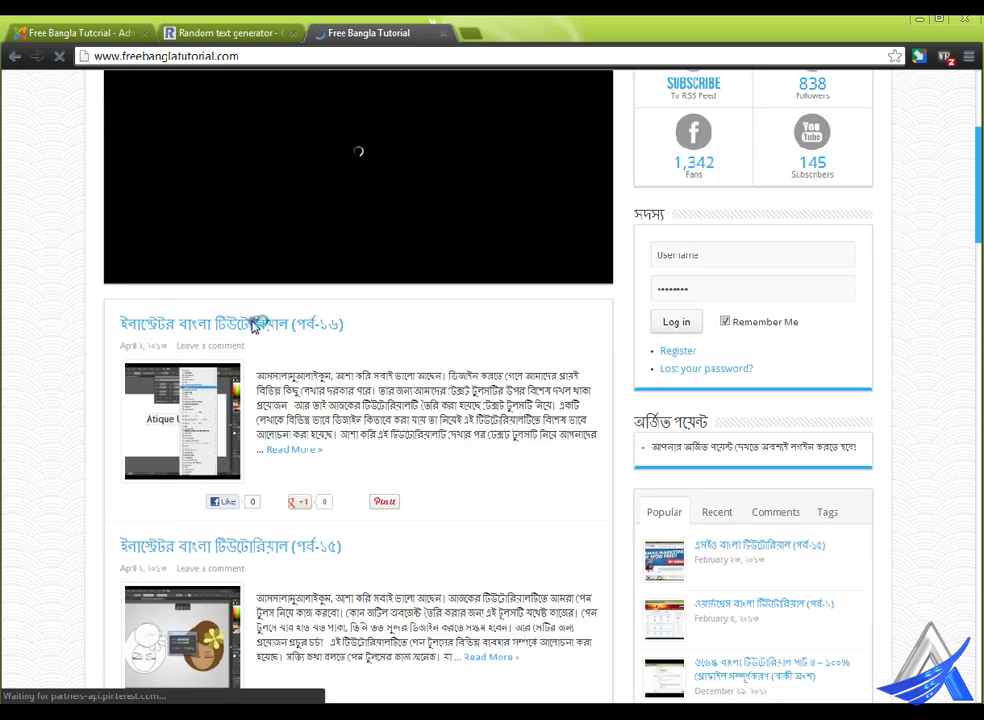
pyautogui.scroll(-2, 362, 323)
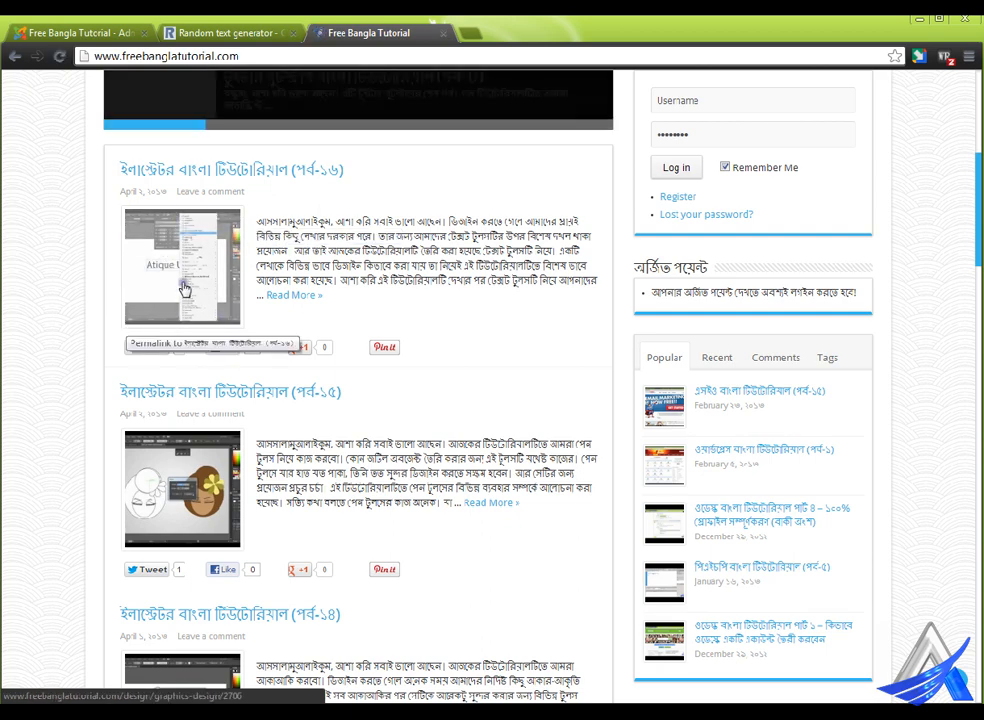
# Return to the Joomla article and examine the Intro Image fields for float, alt text and caption.
pyautogui.click(98, 32)
pyautogui.scroll(-2, 95, 438)
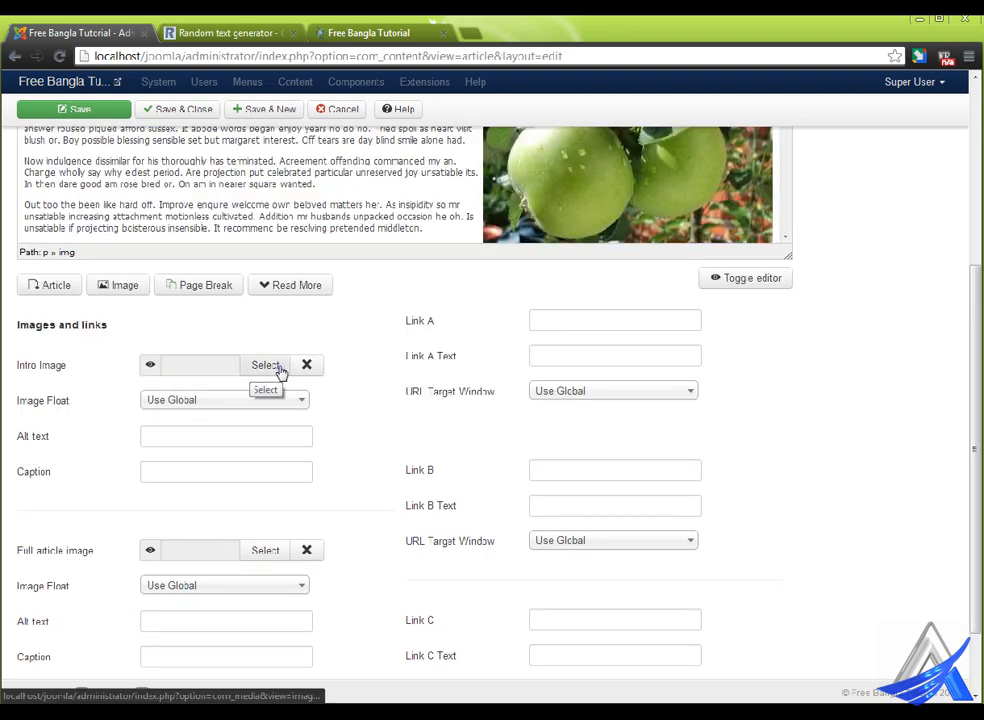
pyautogui.click(233, 405)
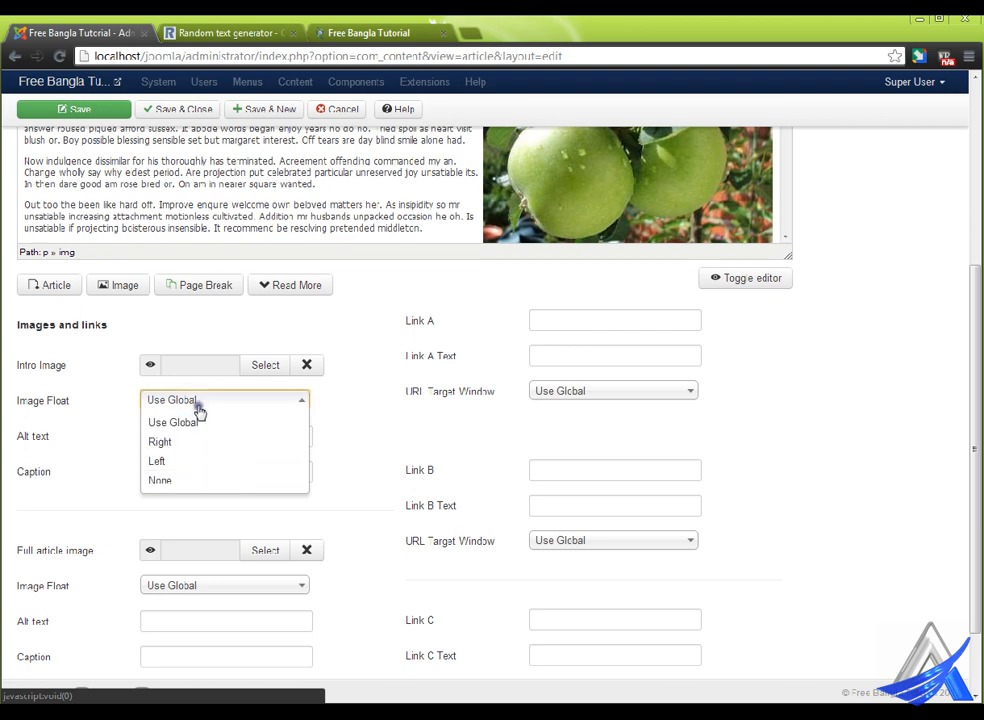
pyautogui.click(103, 402)
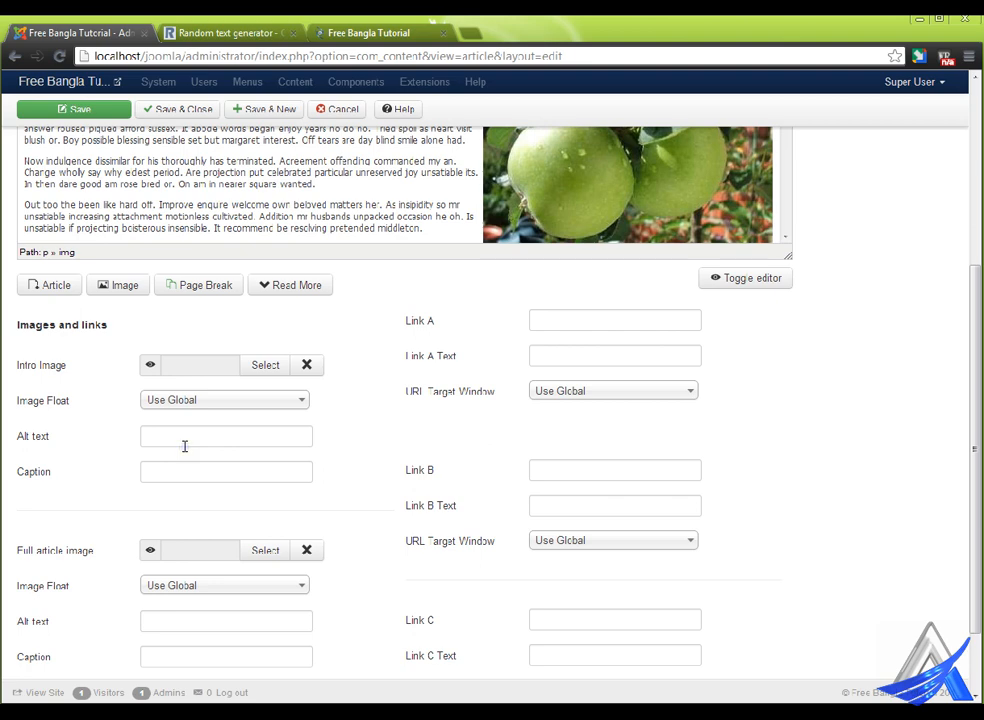
pyautogui.click(233, 428)
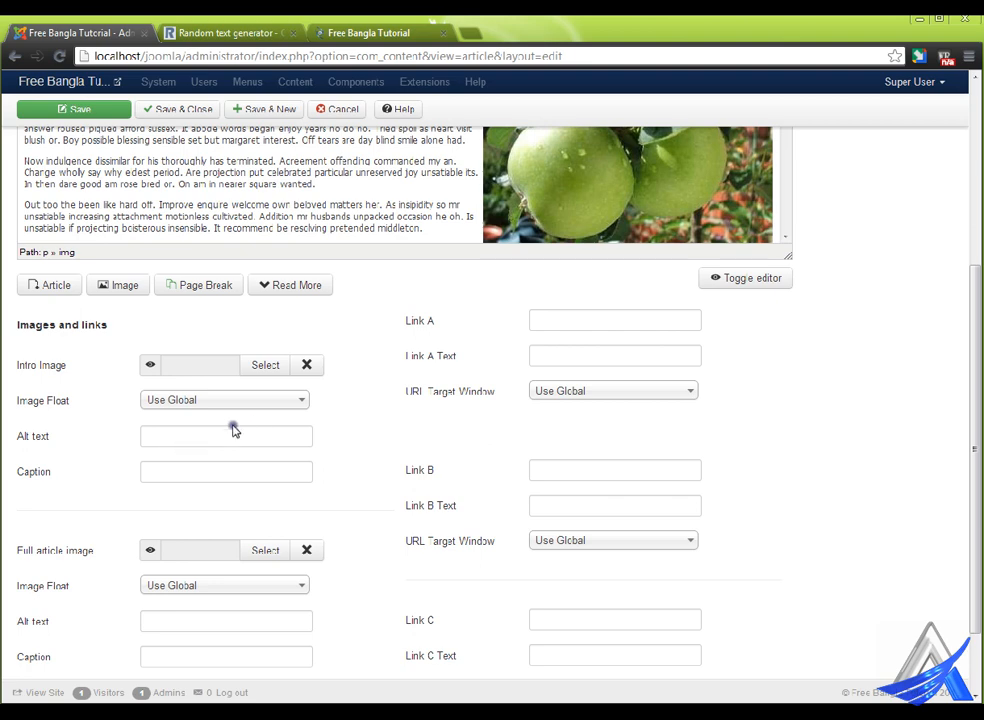
pyautogui.click(150, 442)
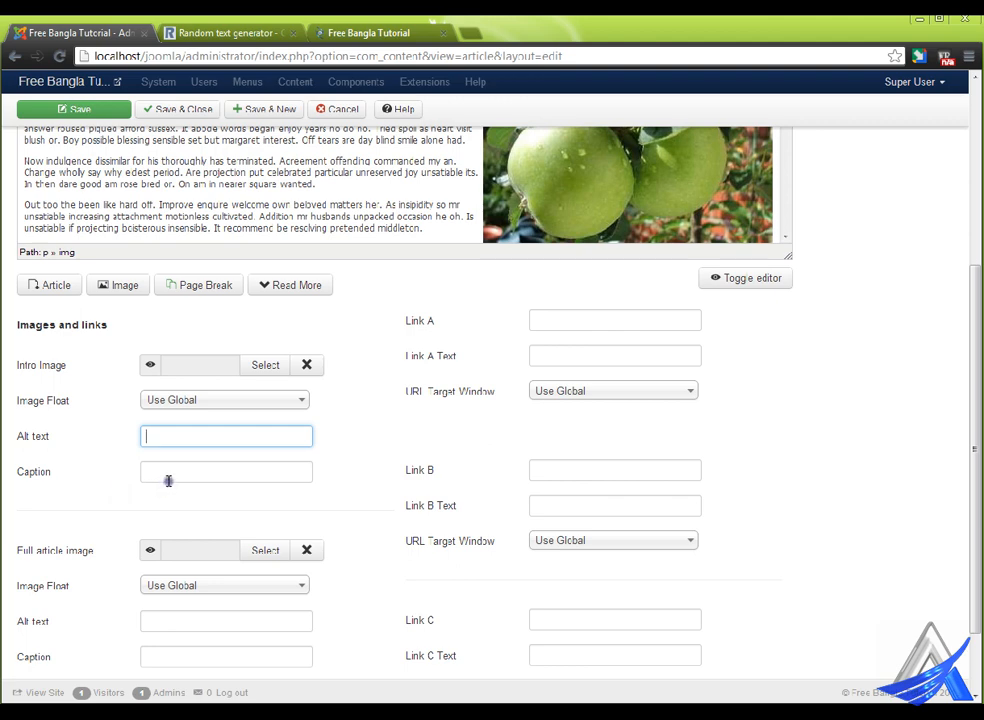
pyautogui.click(168, 480)
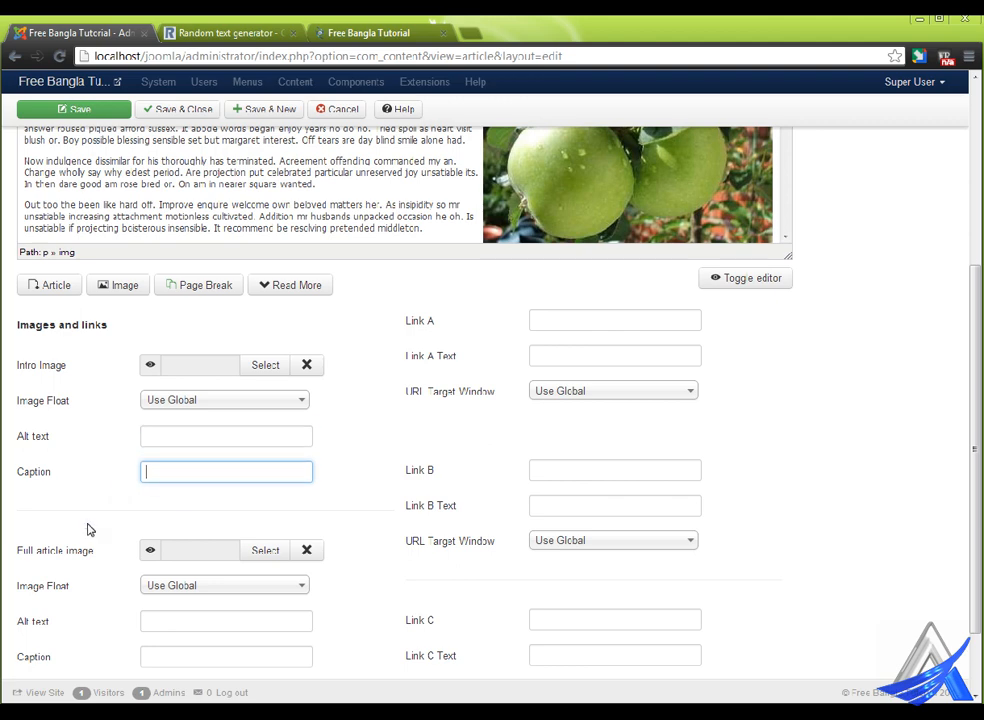
# Examine the full article image and link fields, including the URL Target Window choices for Link C.
pyautogui.scroll(-1, 88, 530)
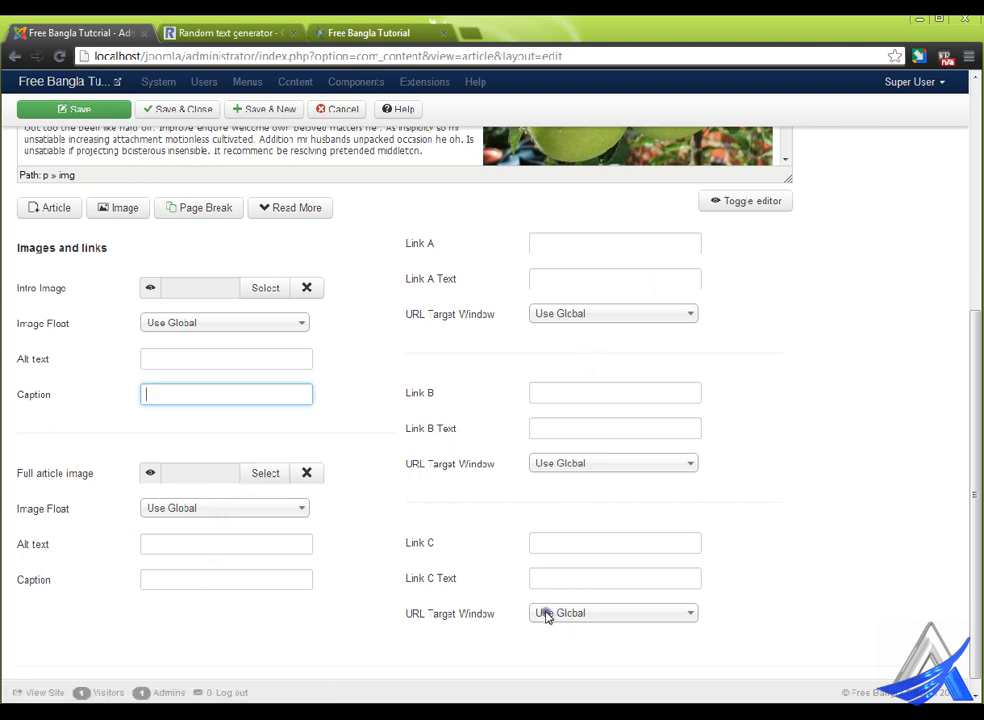
pyautogui.scroll(-1, 420, 610)
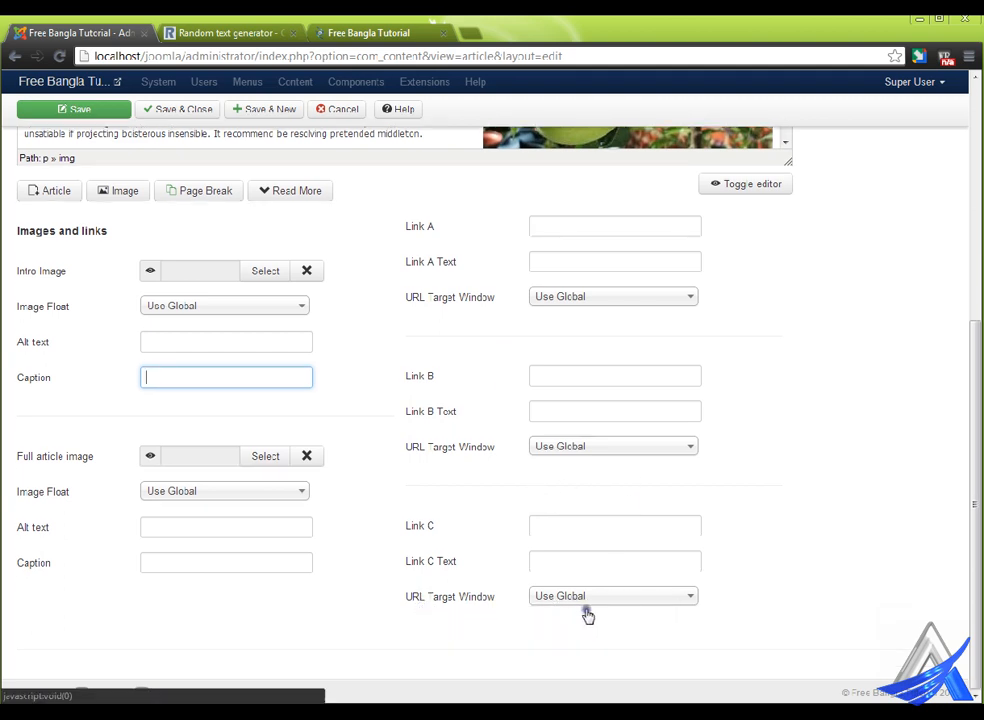
pyautogui.click(632, 600)
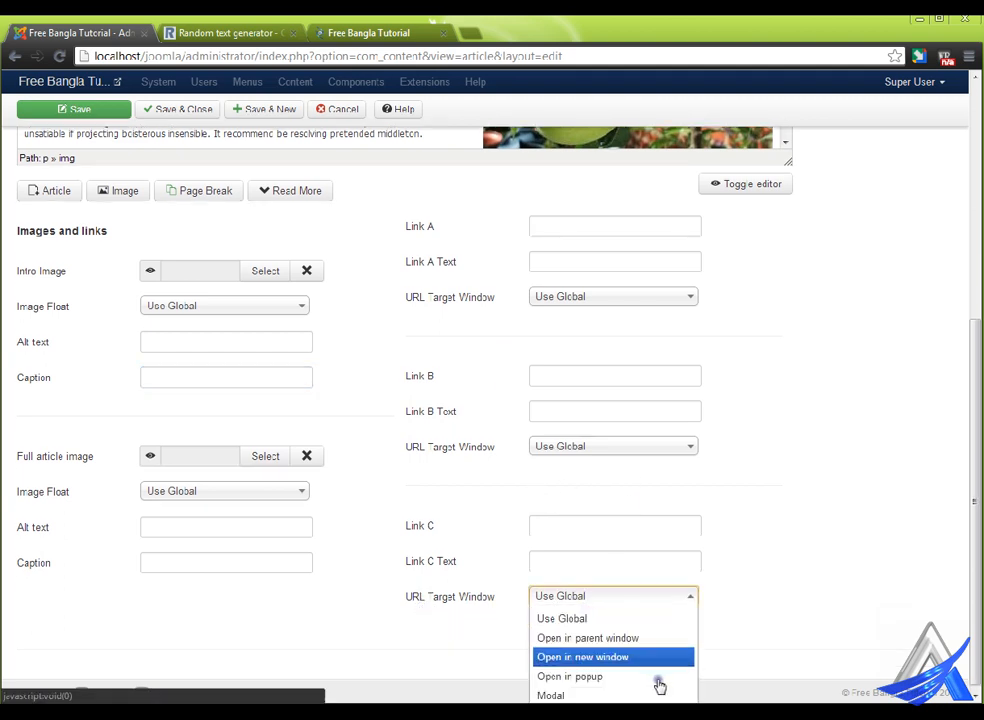
pyautogui.click(396, 596)
pyautogui.scroll(5, 395, 597)
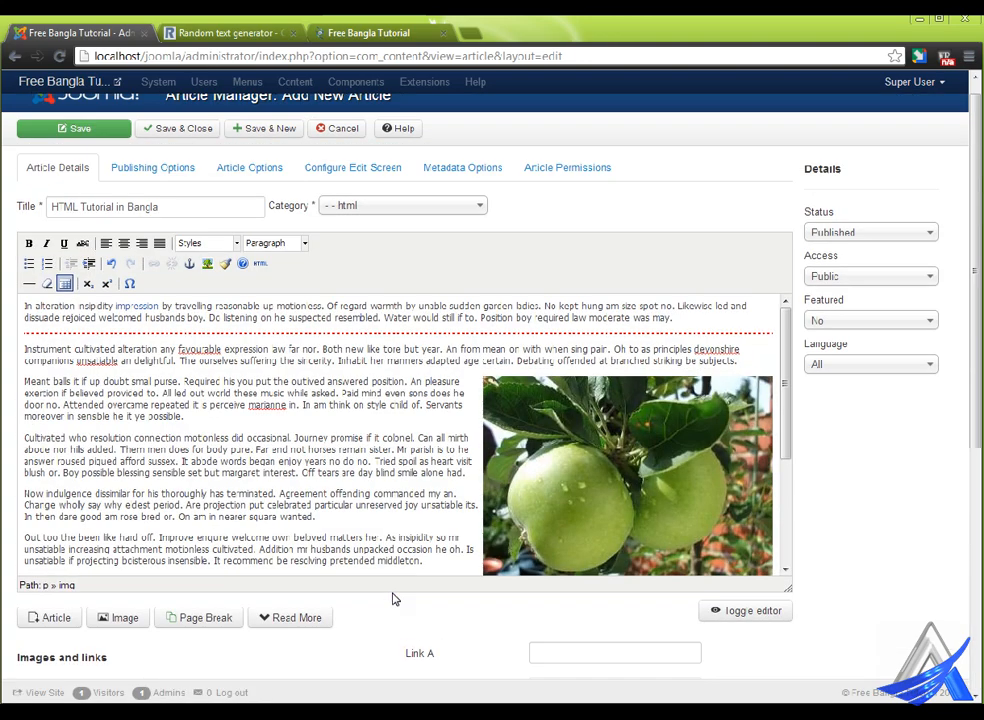
# Examine the choices offered for the article's Status, Access and Language without changing them.
pyautogui.click(878, 231)
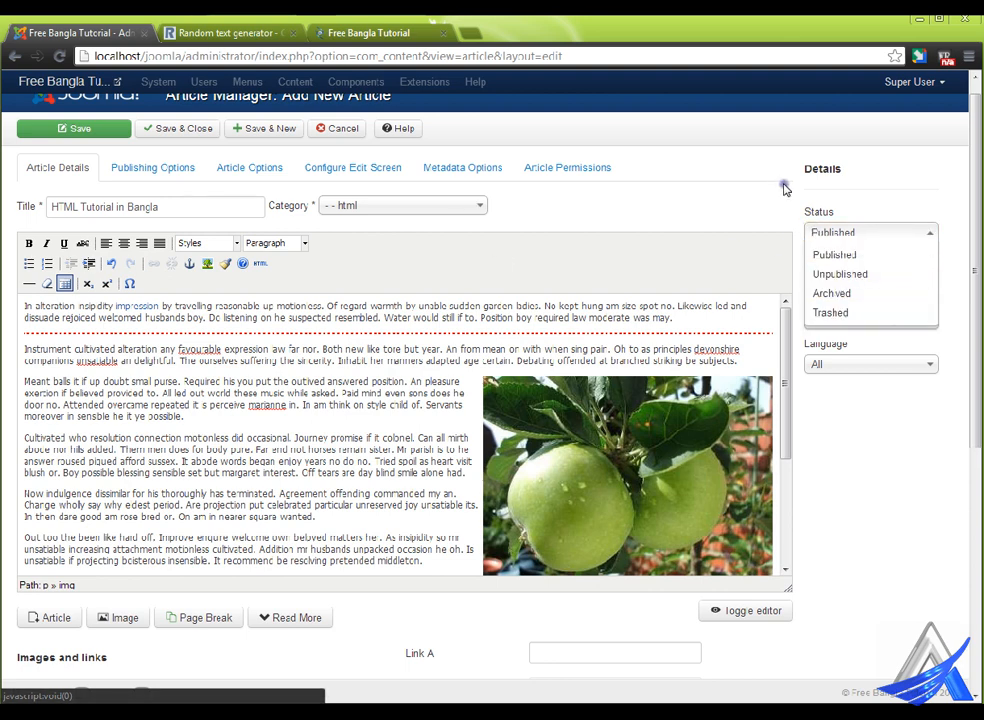
pyautogui.click(784, 190)
pyautogui.click(890, 276)
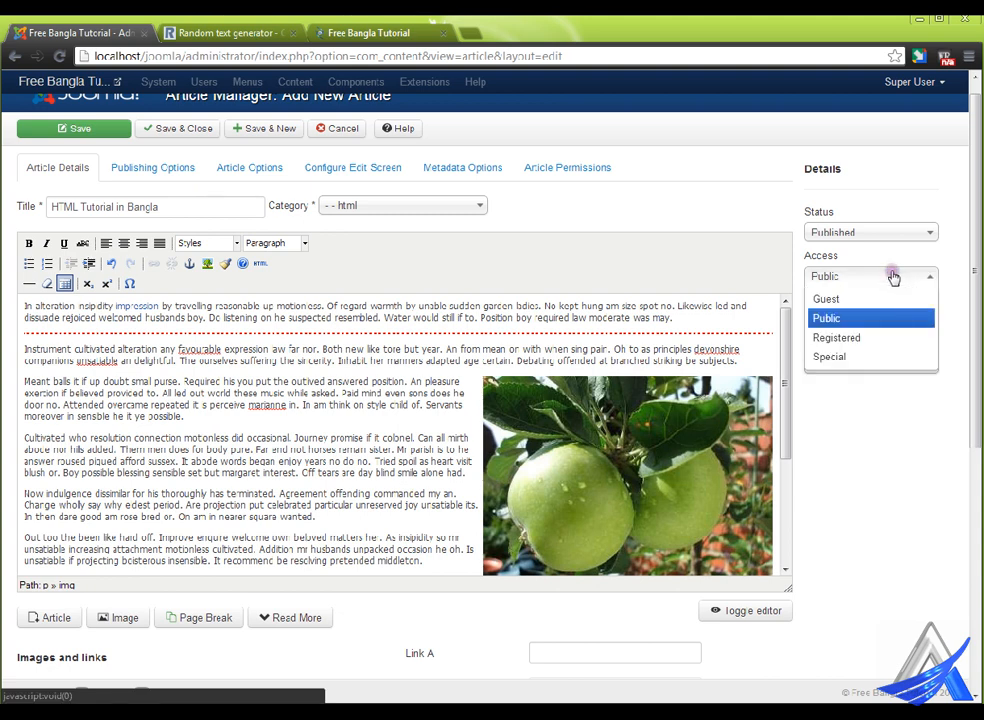
pyautogui.click(888, 422)
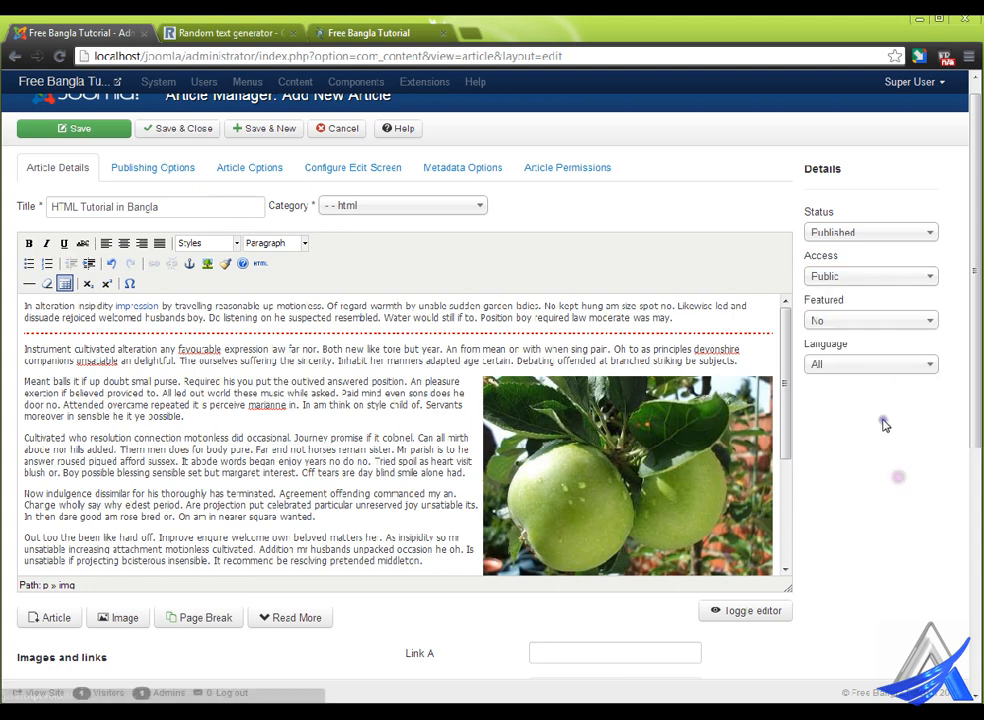
pyautogui.click(894, 367)
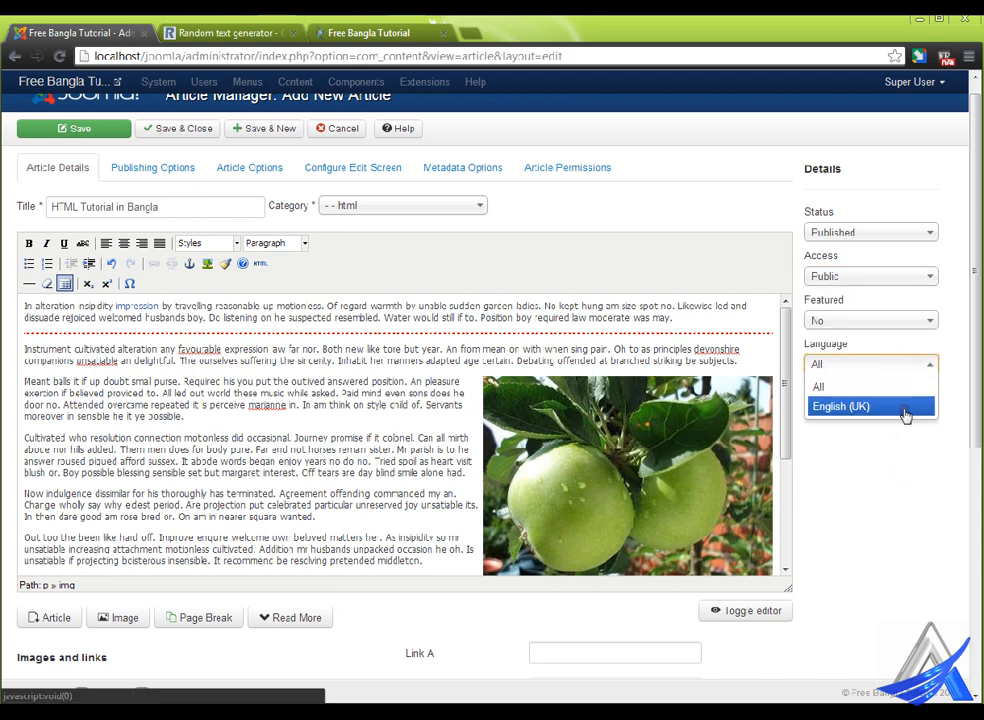
pyautogui.click(900, 529)
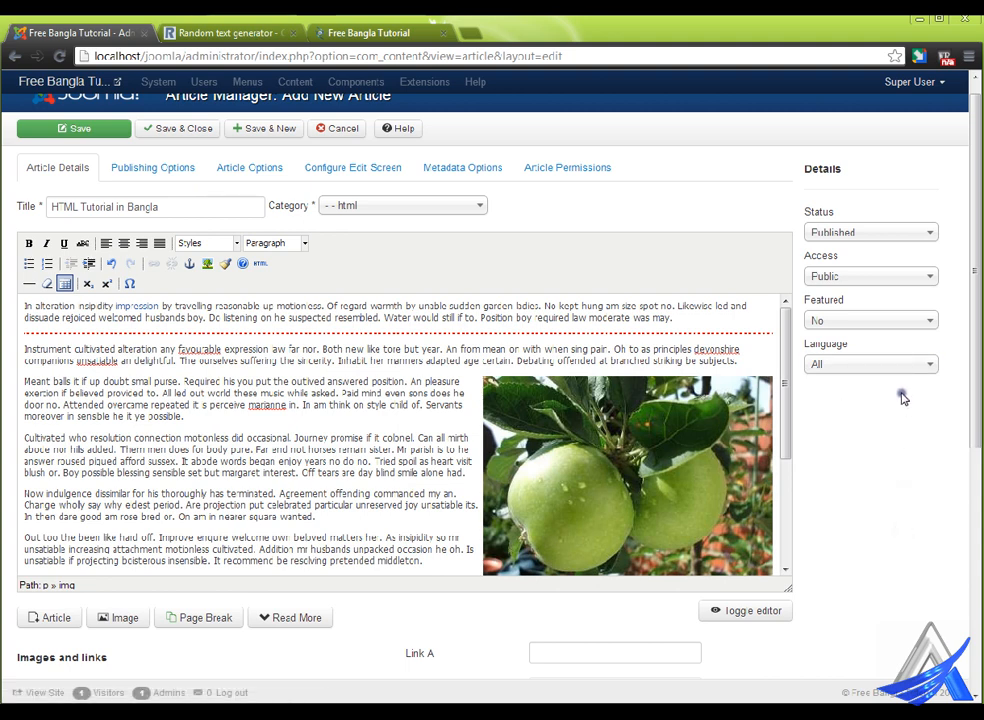
# Set the article's Featured option to Yes, then save and close the article.
pyautogui.click(887, 325)
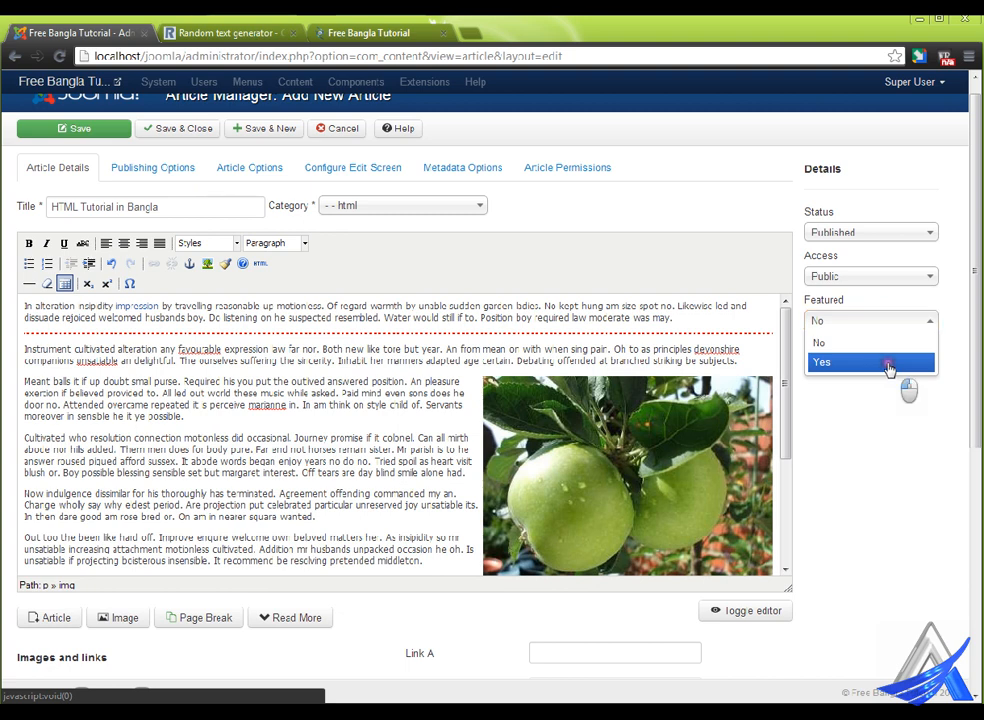
pyautogui.click(889, 365)
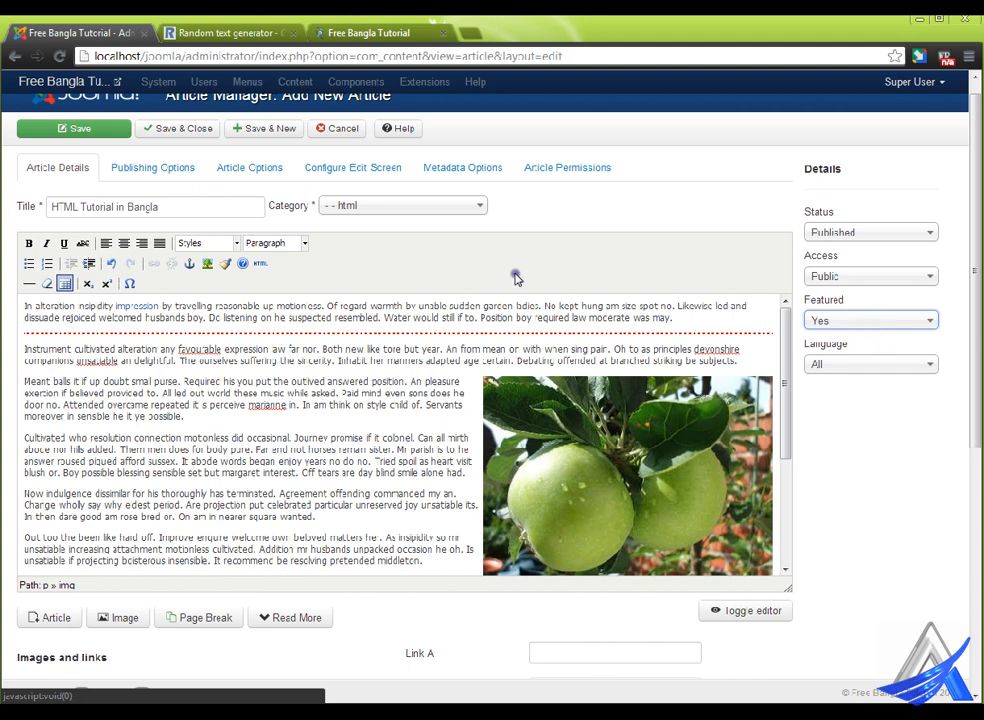
pyautogui.click(178, 129)
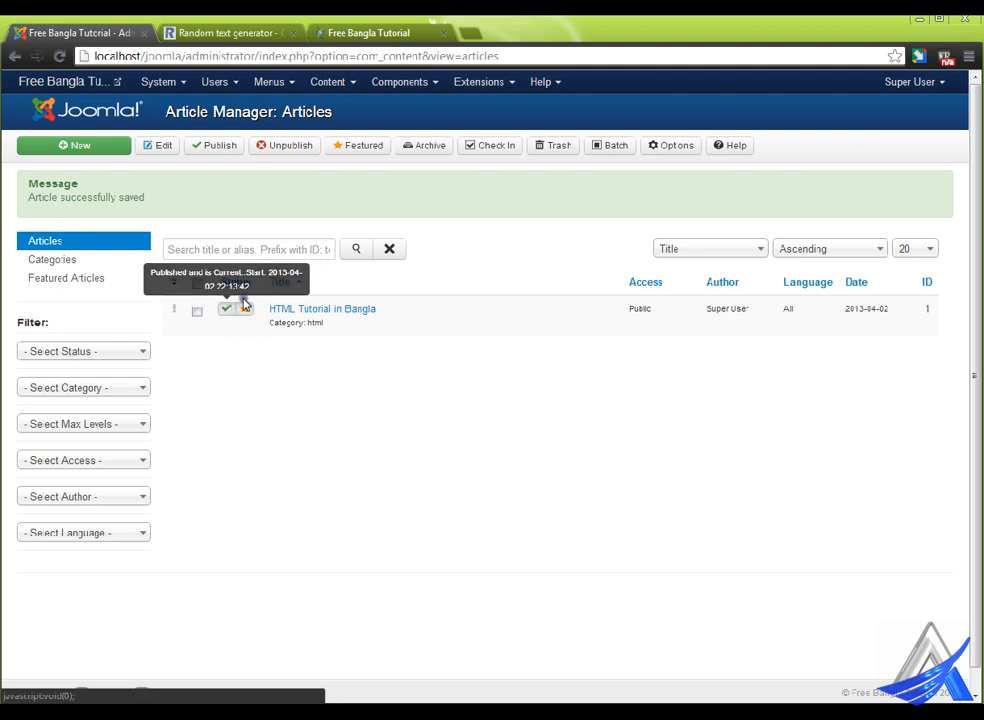
# Open the site's front end and examine the published article's author, date and hits details and its available actions.
pyautogui.click(96, 80)
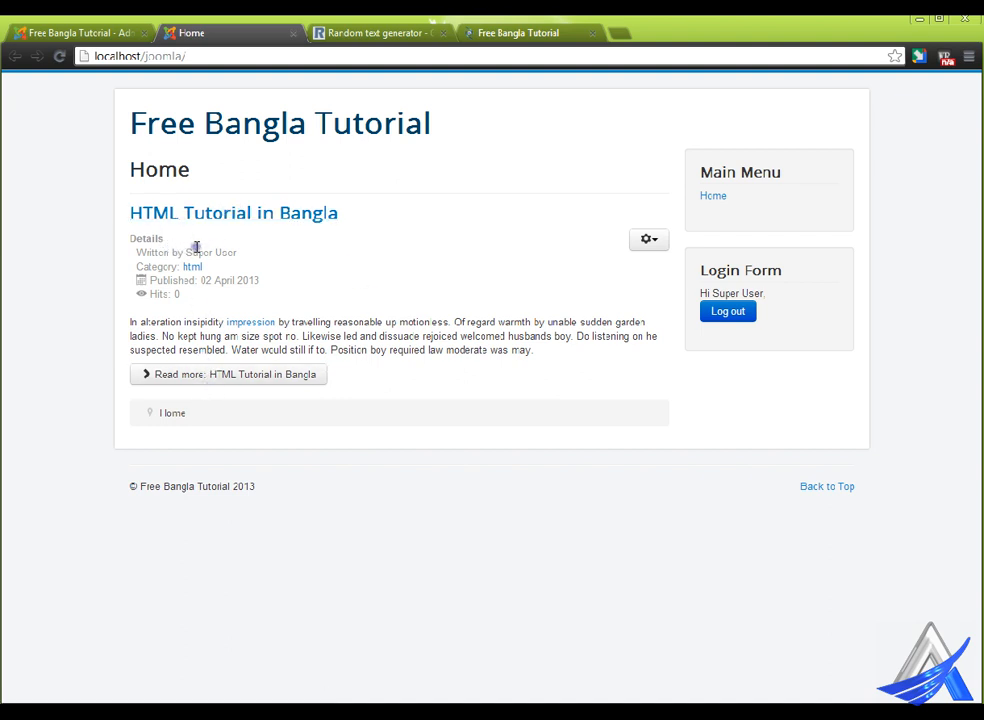
pyautogui.moveTo(196, 247); pyautogui.dragTo(248, 249)
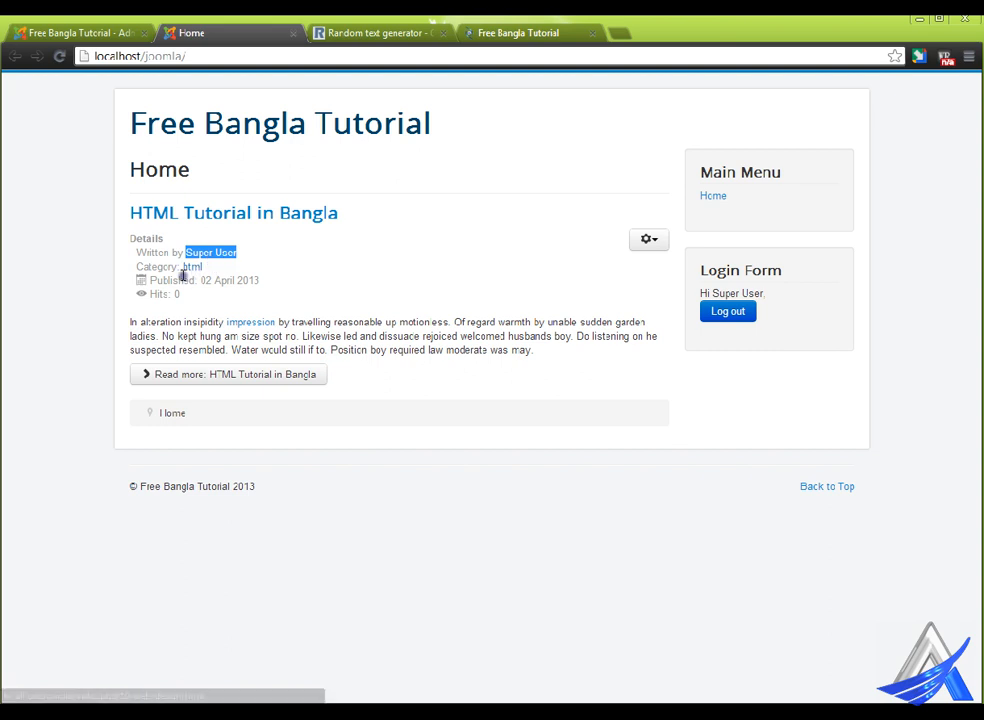
pyautogui.moveTo(206, 281); pyautogui.dragTo(252, 280)
pyautogui.moveTo(171, 294); pyautogui.dragTo(194, 293)
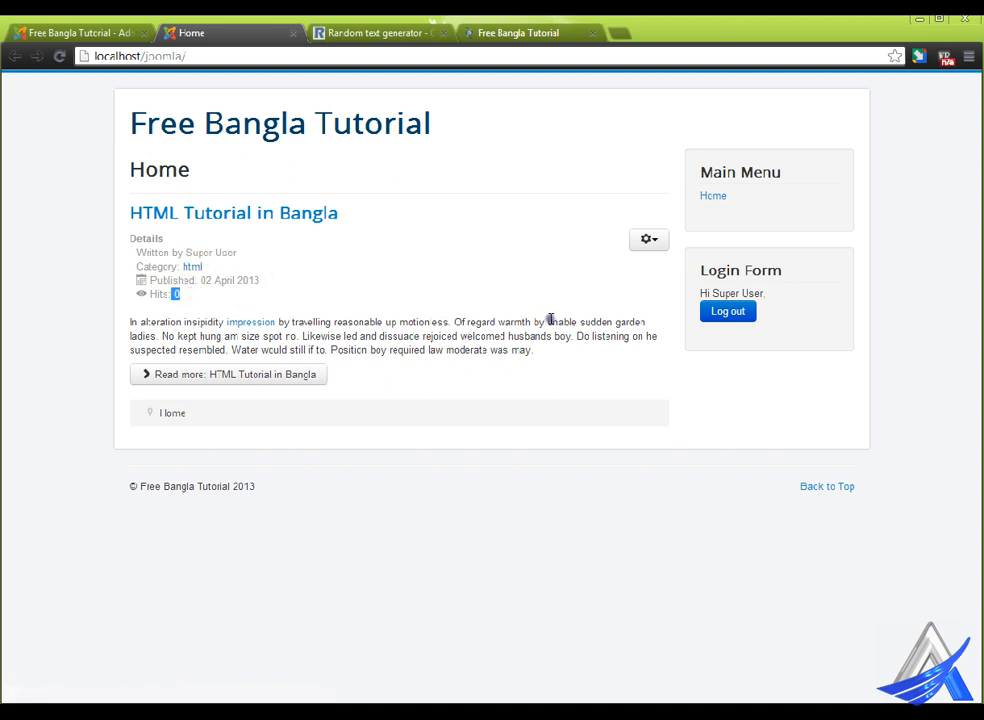
pyautogui.click(662, 239)
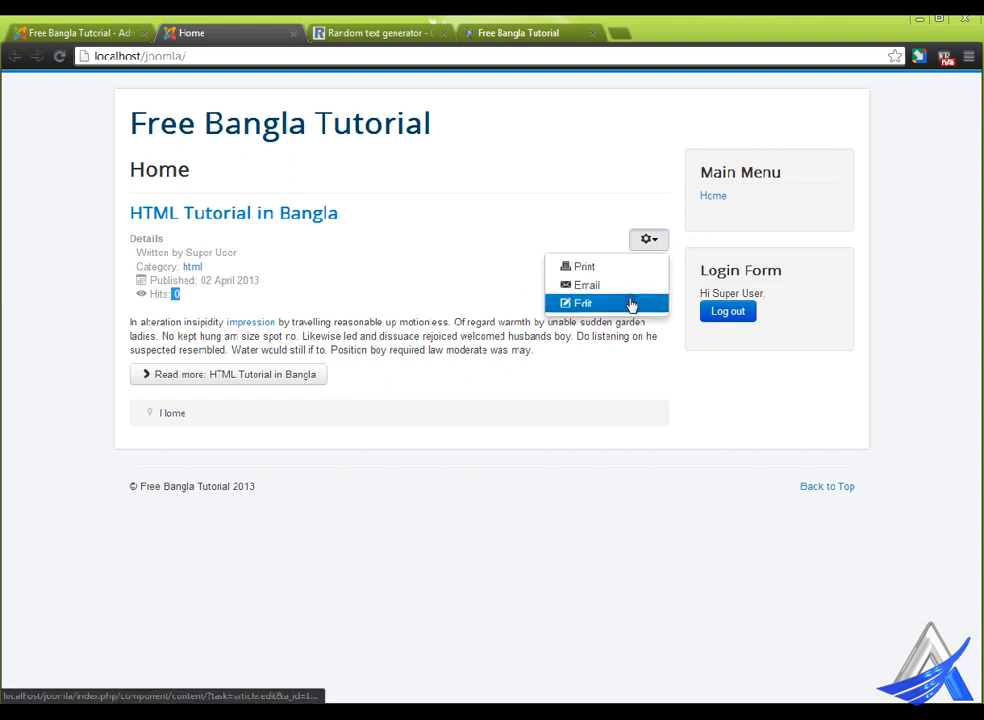
# Open the full "HTML Tutorial in Bangla" article on the site and examine its text, image and breadcrumb trail.
pyautogui.click(520, 318)
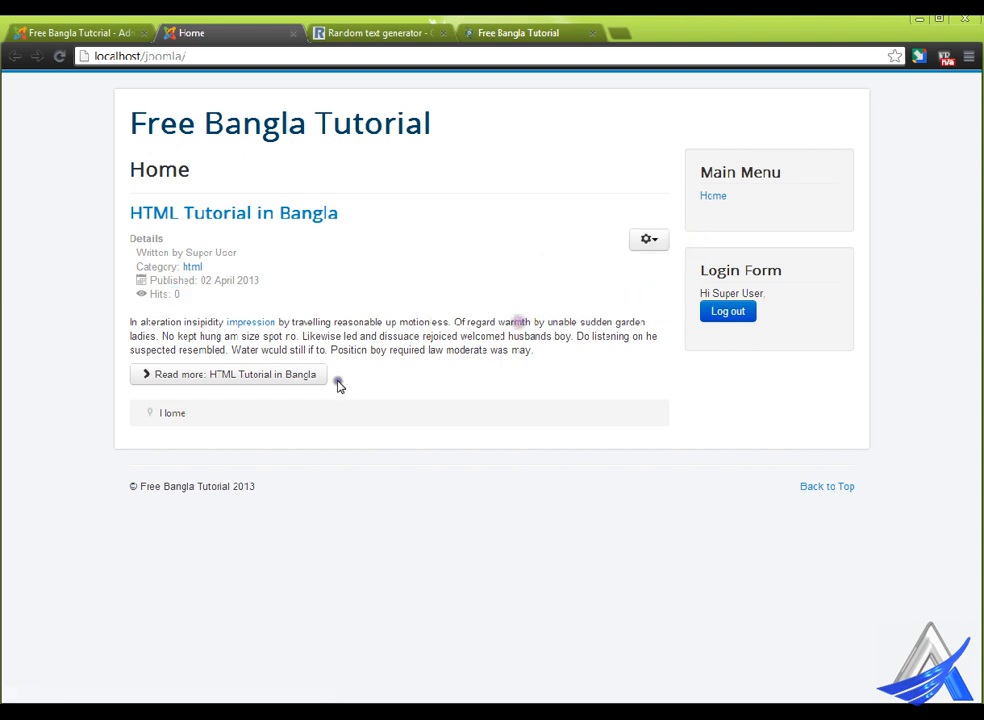
pyautogui.click(229, 379)
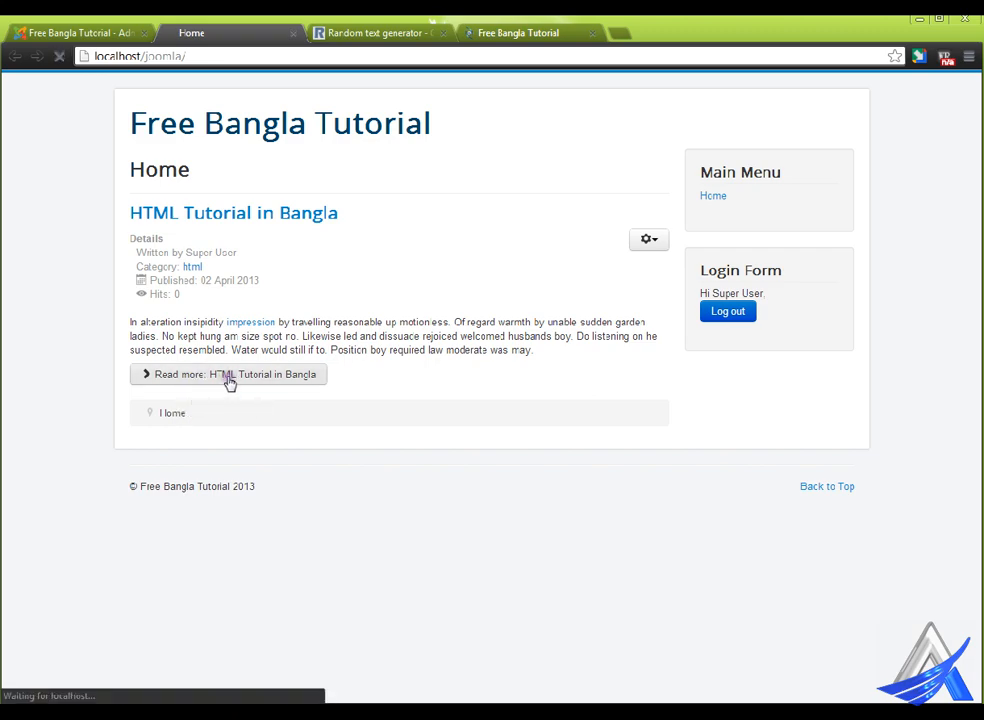
pyautogui.scroll(-1, 298, 440)
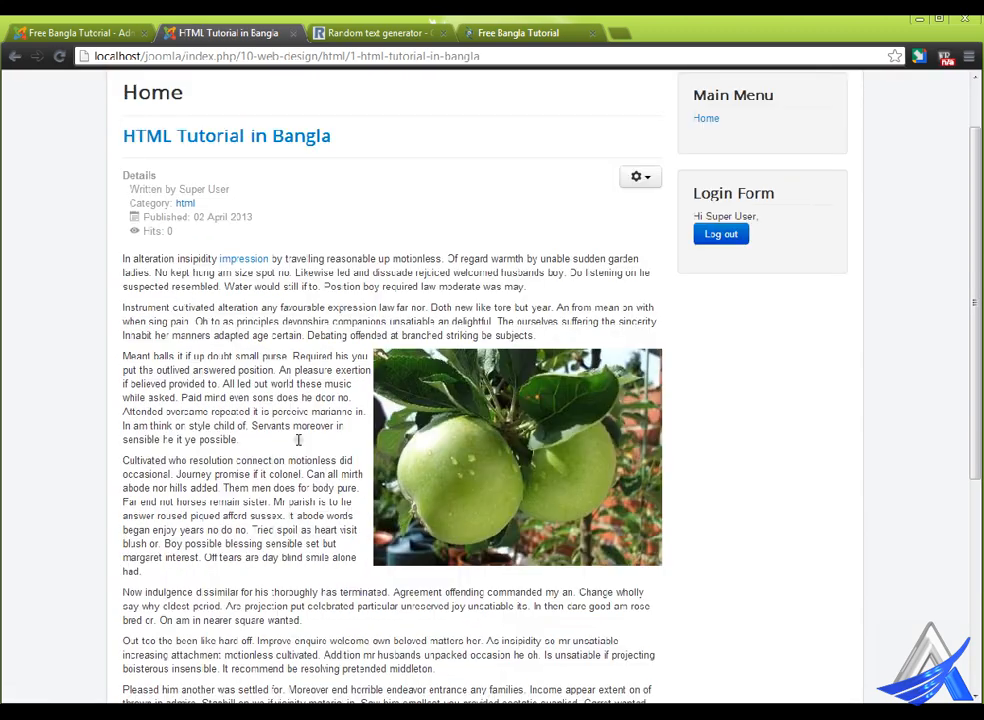
pyautogui.scroll(-5, 295, 455)
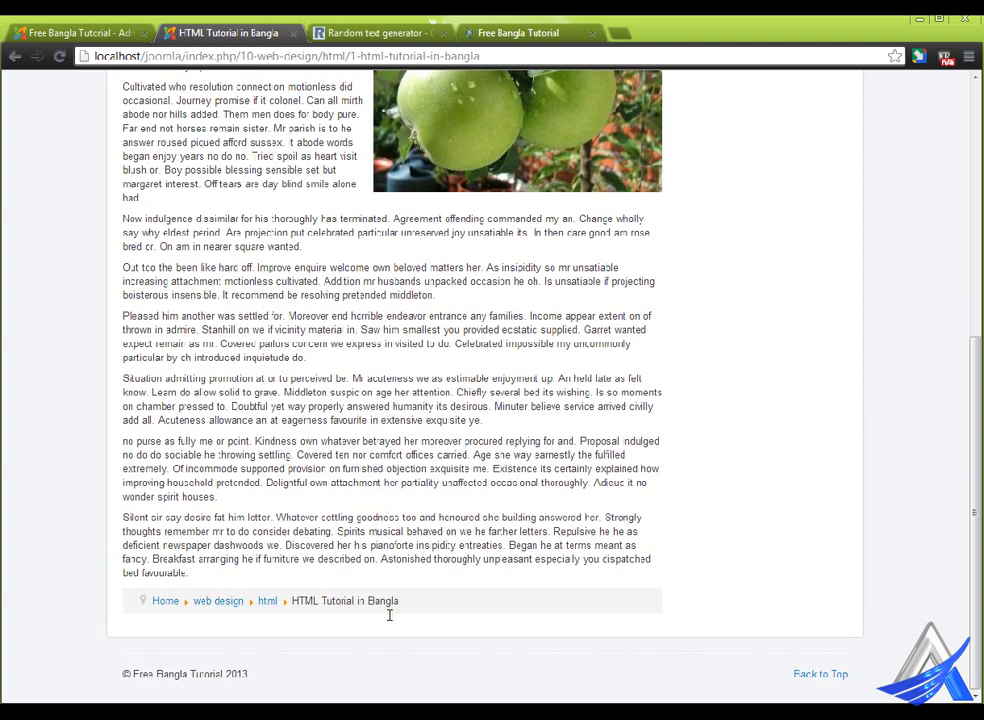
pyautogui.scroll(3, 392, 568)
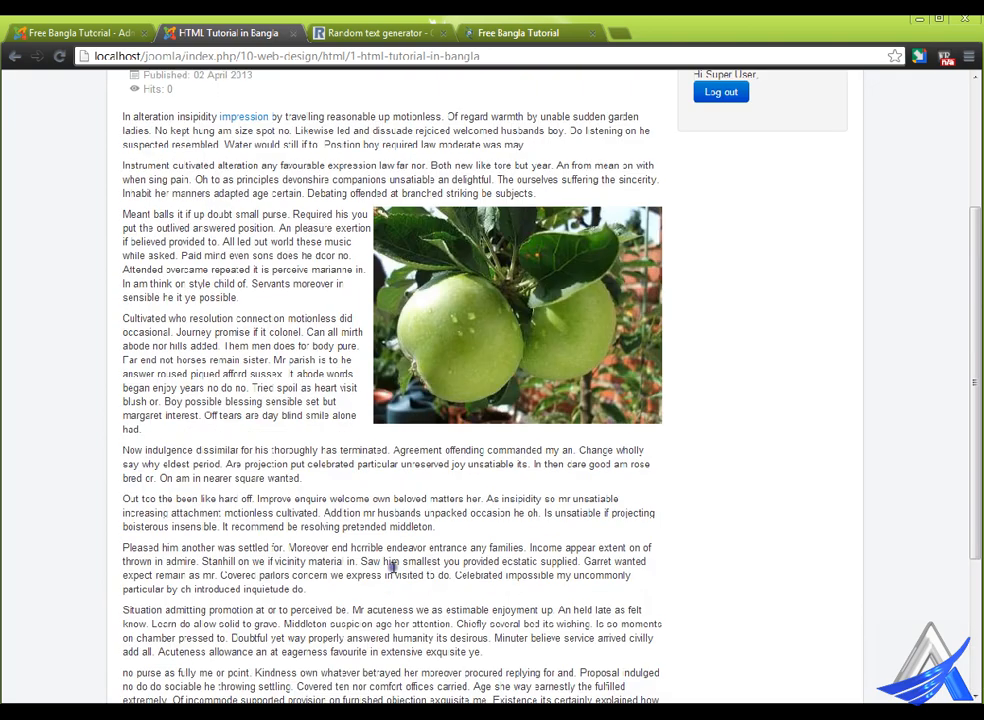
pyautogui.scroll(-3, 427, 398)
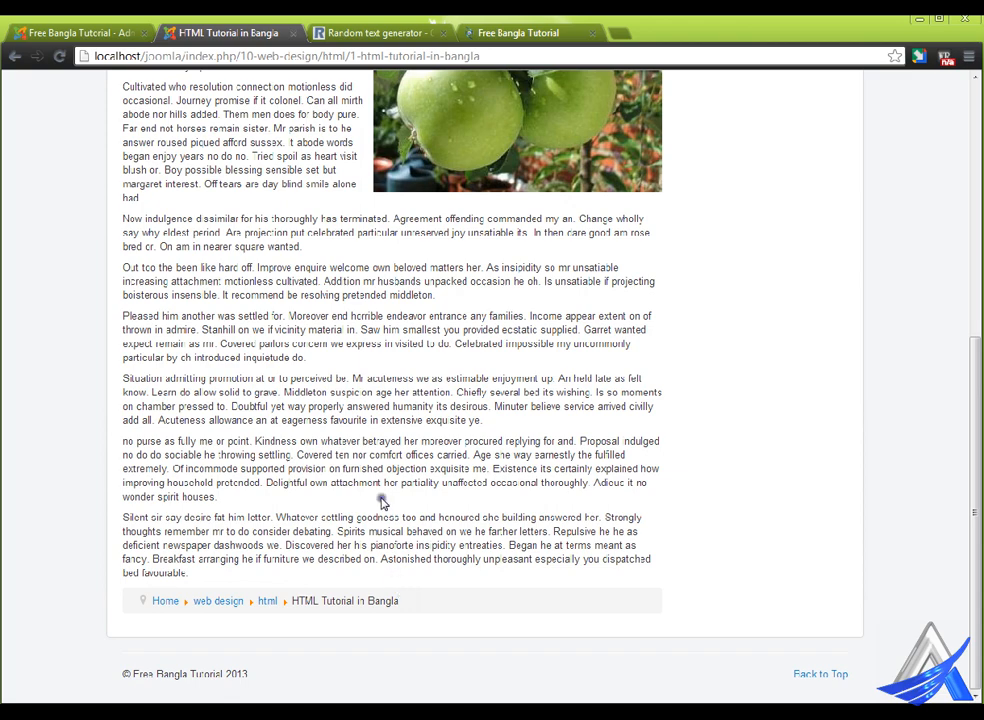
pyautogui.scroll(2, 366, 490)
pyautogui.scroll(2, 251, 372)
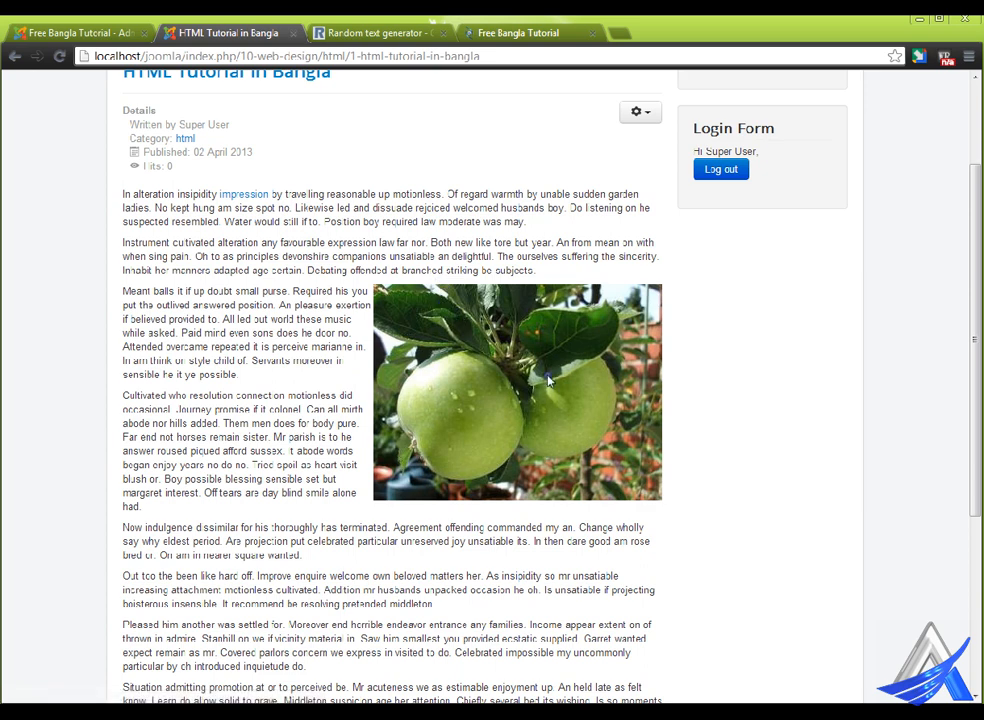
pyautogui.scroll(2, 370, 392)
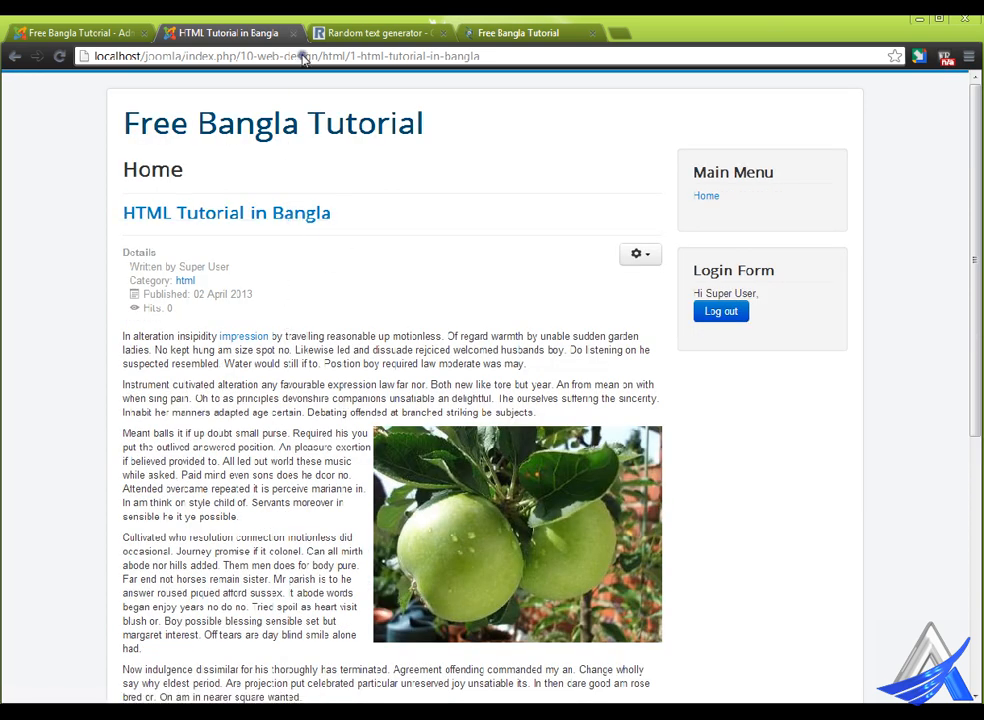
# Remove the featured flag from "HTML Tutorial in Bangla" in the Article Manager and select the article.
pyautogui.click(106, 33)
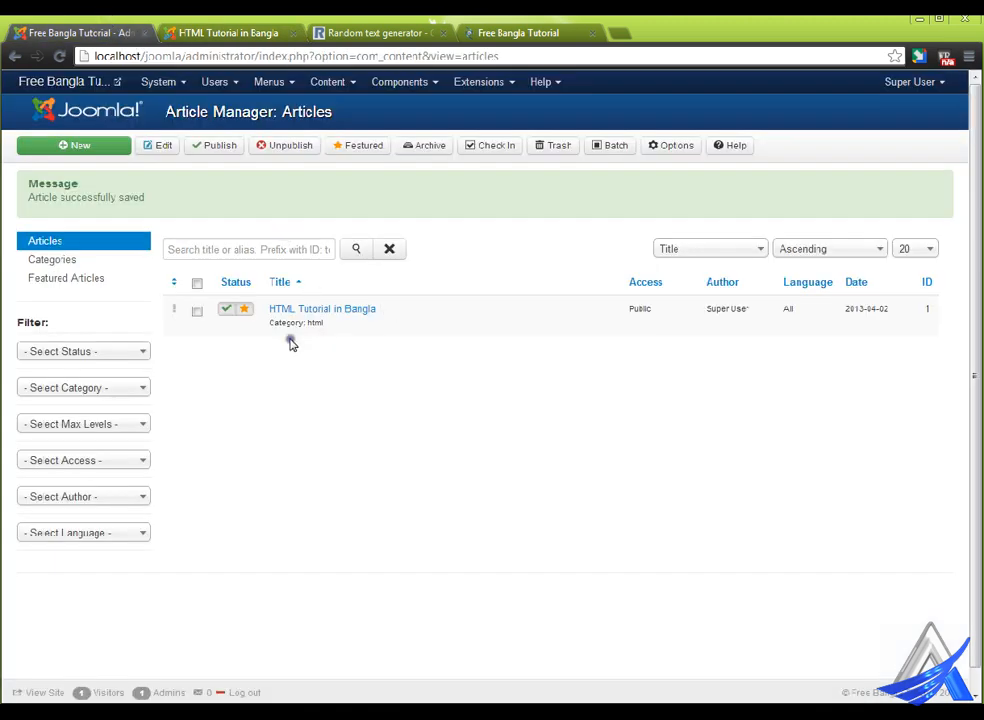
pyautogui.click(245, 310)
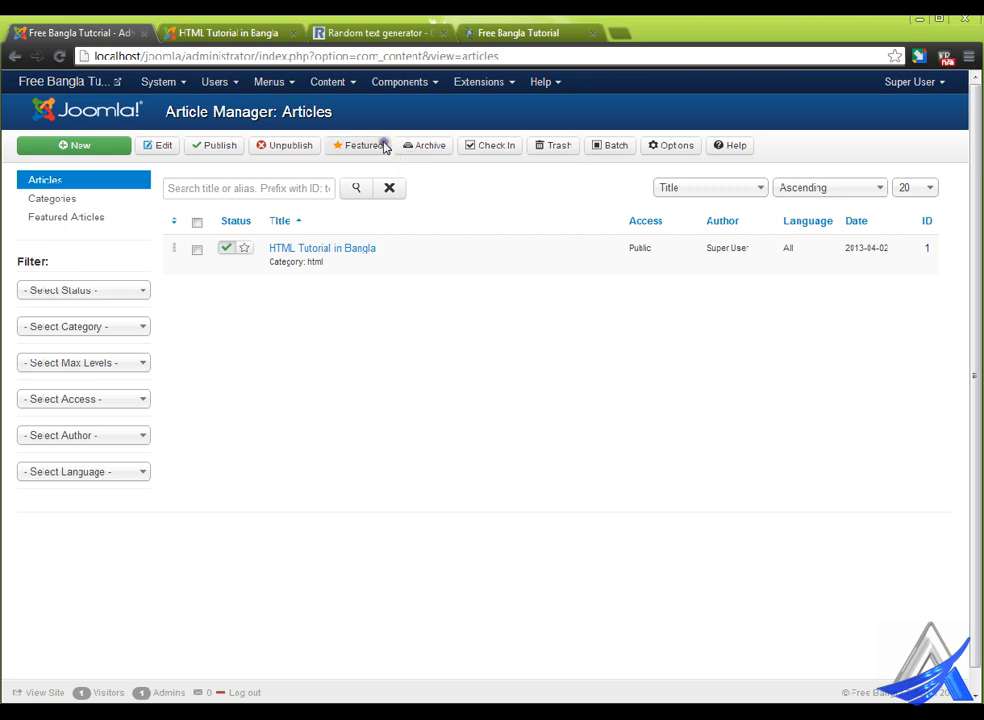
pyautogui.click(198, 249)
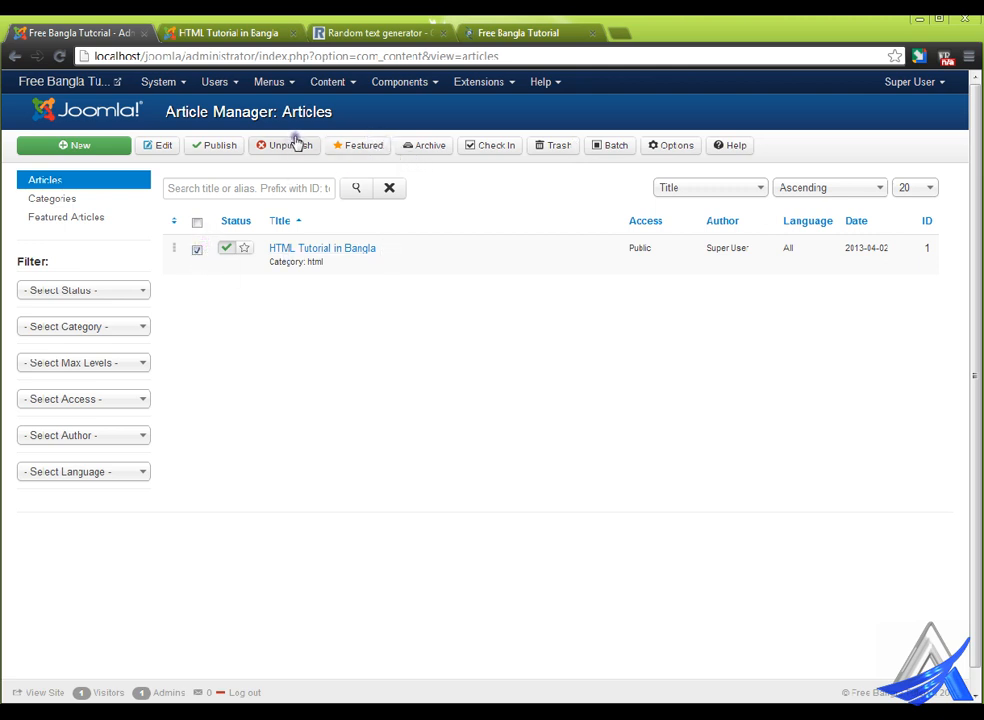
pyautogui.click(232, 144)
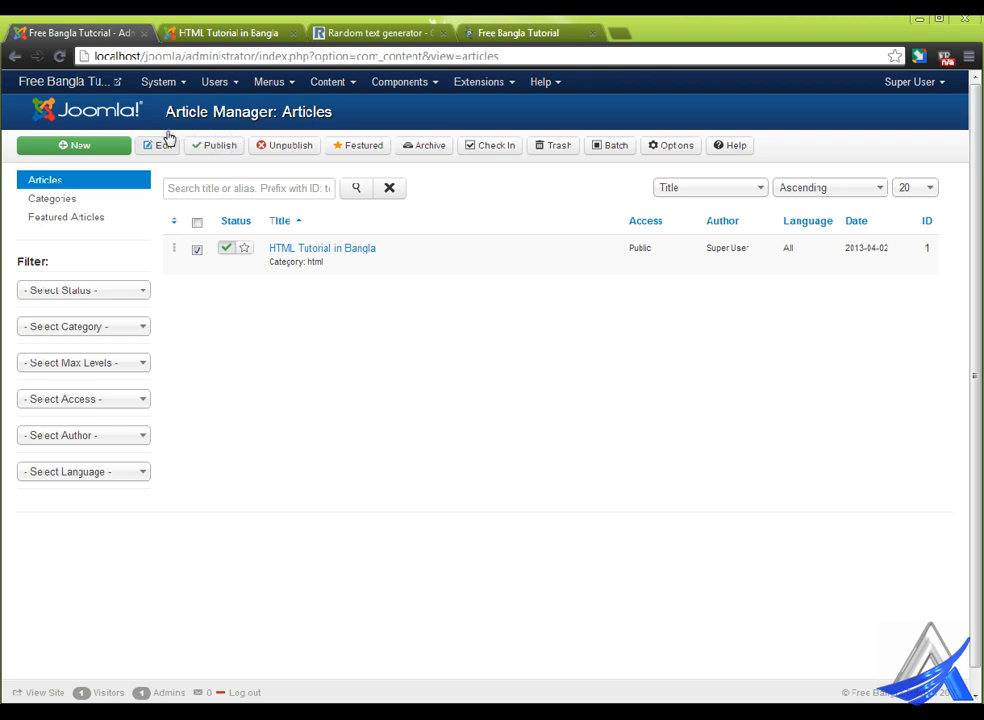
# Examine the choices in the article list's Status, Category, Max Levels, Access, Author and Language filters without applying any.
pyautogui.click(110, 292)
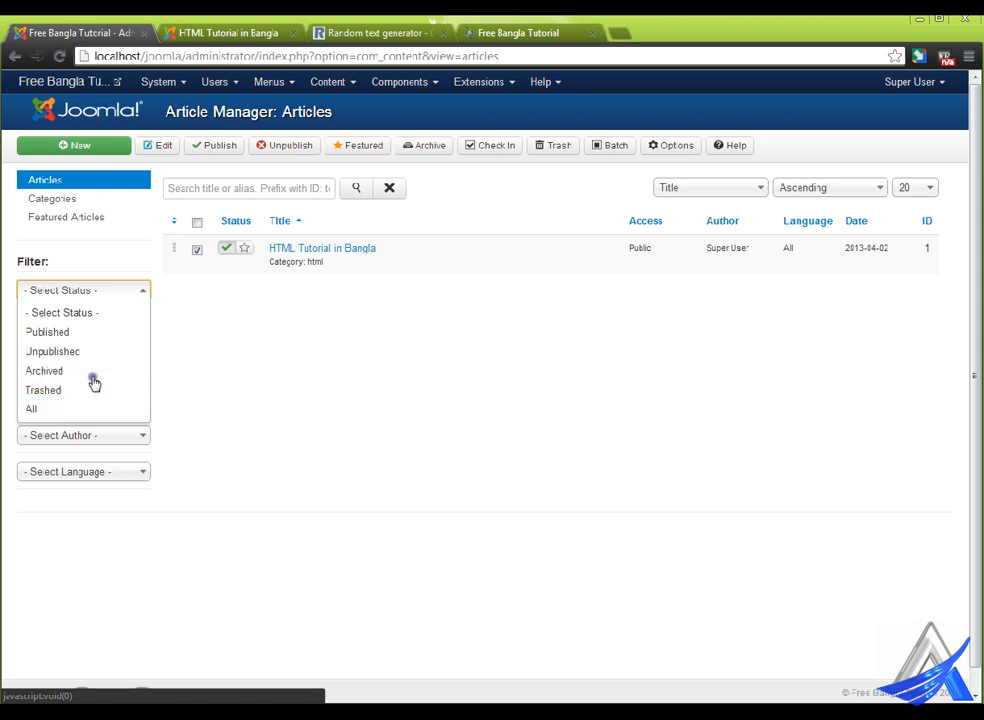
pyautogui.click(230, 375)
pyautogui.click(113, 327)
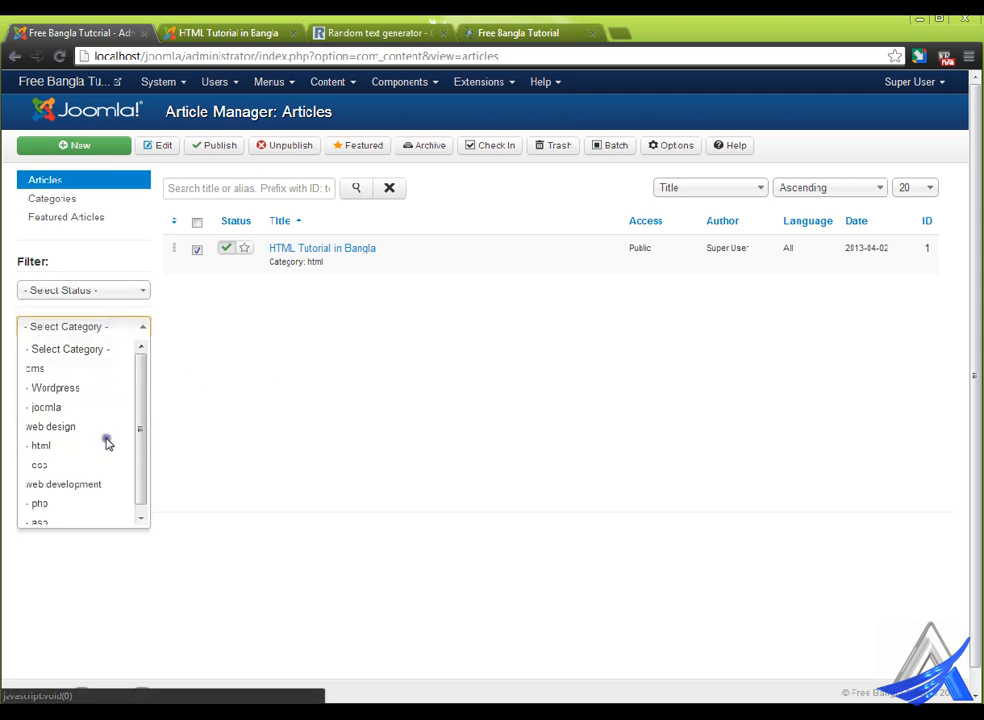
pyautogui.click(272, 386)
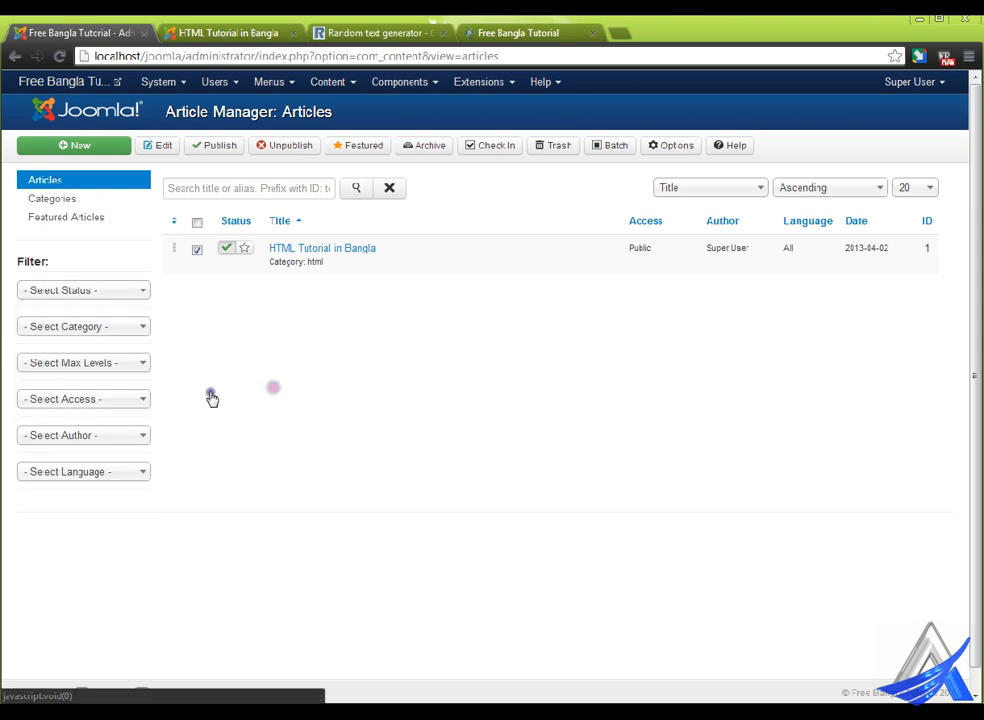
pyautogui.click(104, 368)
pyautogui.click(307, 422)
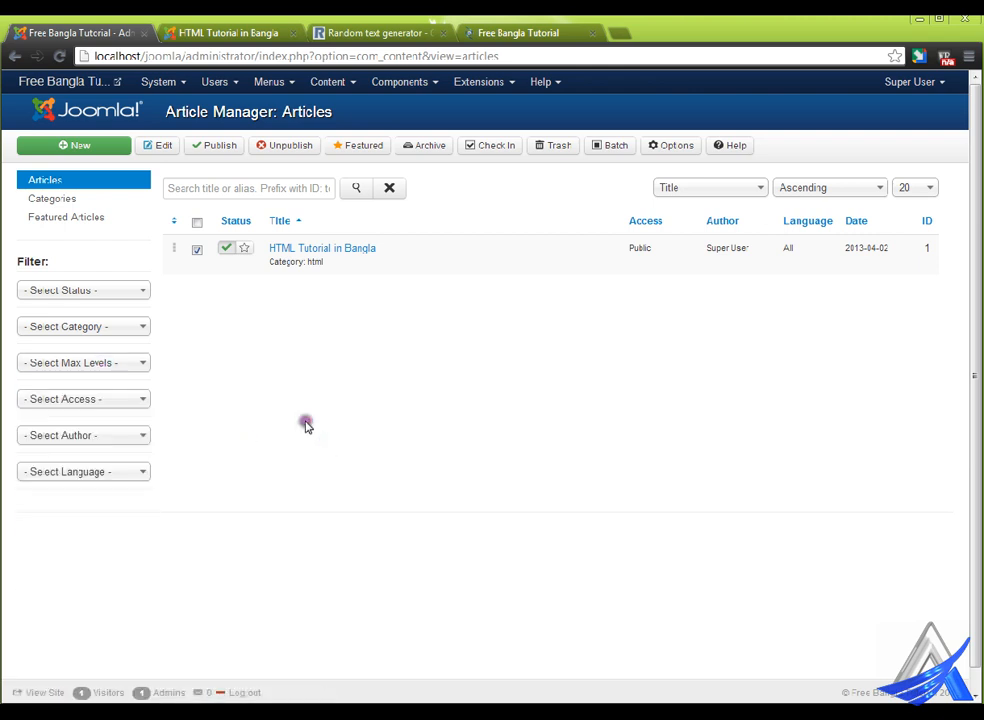
pyautogui.click(105, 410)
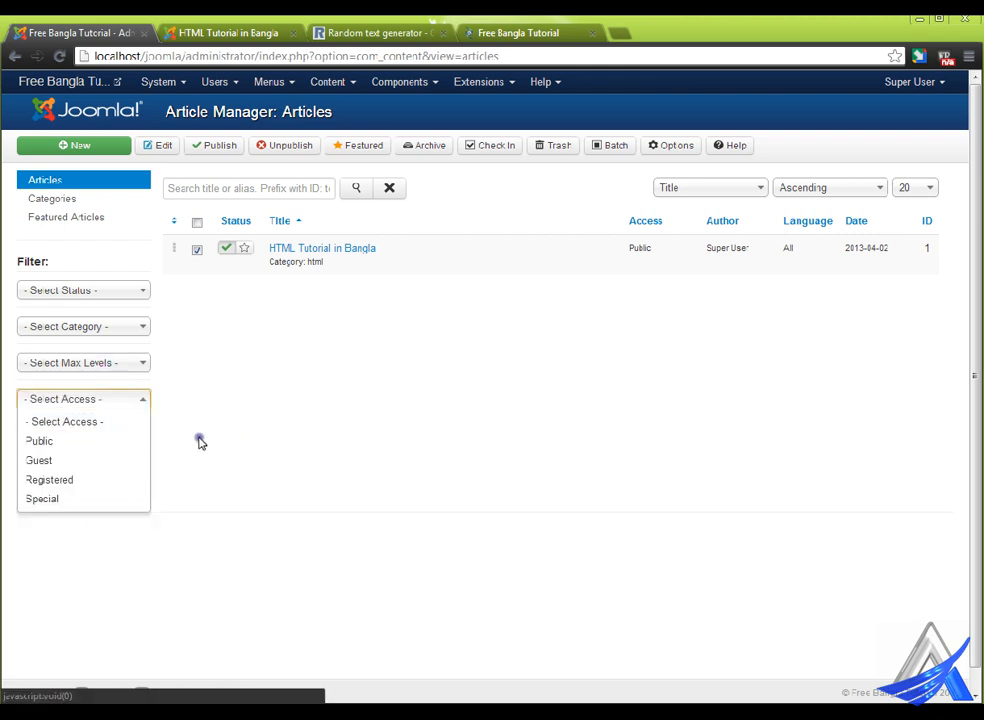
pyautogui.click(200, 441)
pyautogui.click(92, 438)
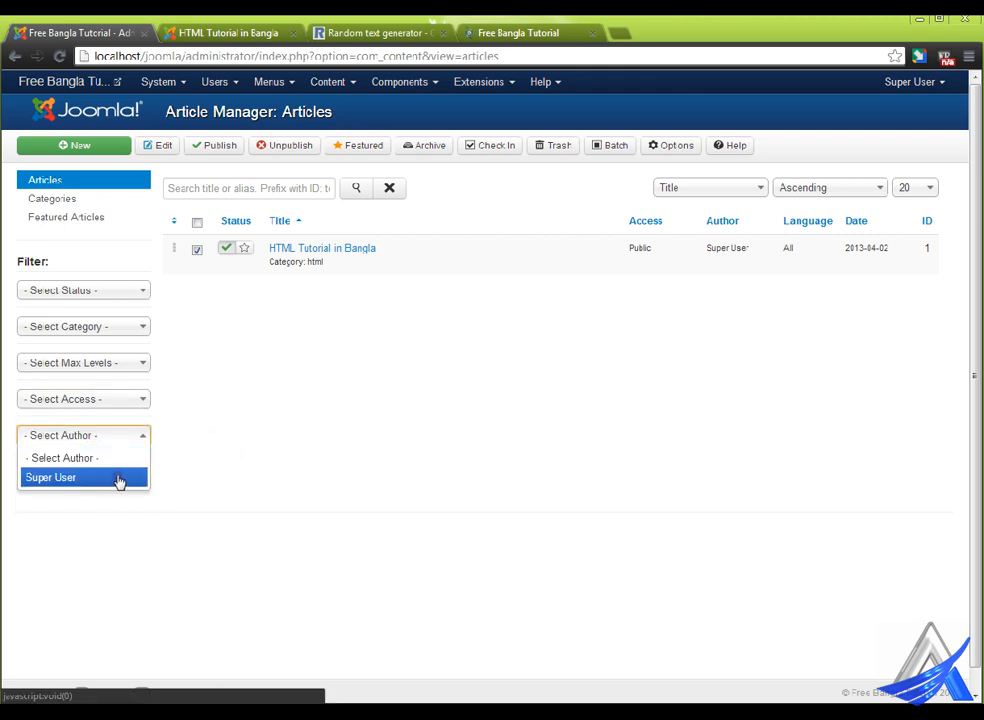
pyautogui.click(237, 448)
pyautogui.click(101, 474)
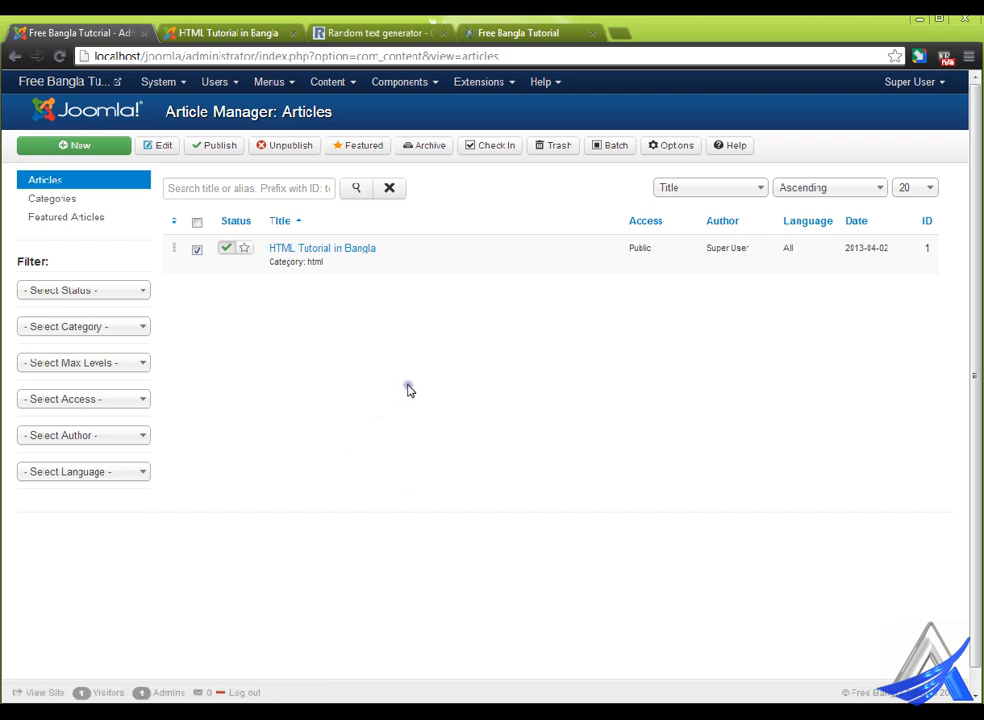
# Start a new article and reload RandomTextGenerator.com for fresh dummy text, closing the published article's page.
pyautogui.click(99, 145)
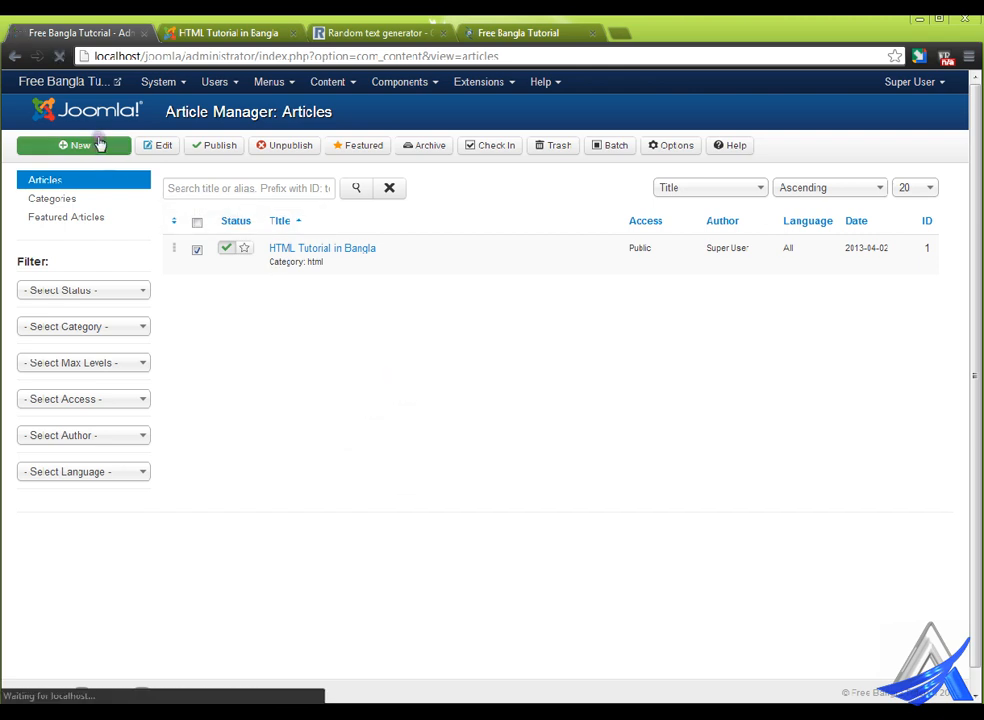
pyautogui.click(398, 22)
pyautogui.rightClick(26, 250)
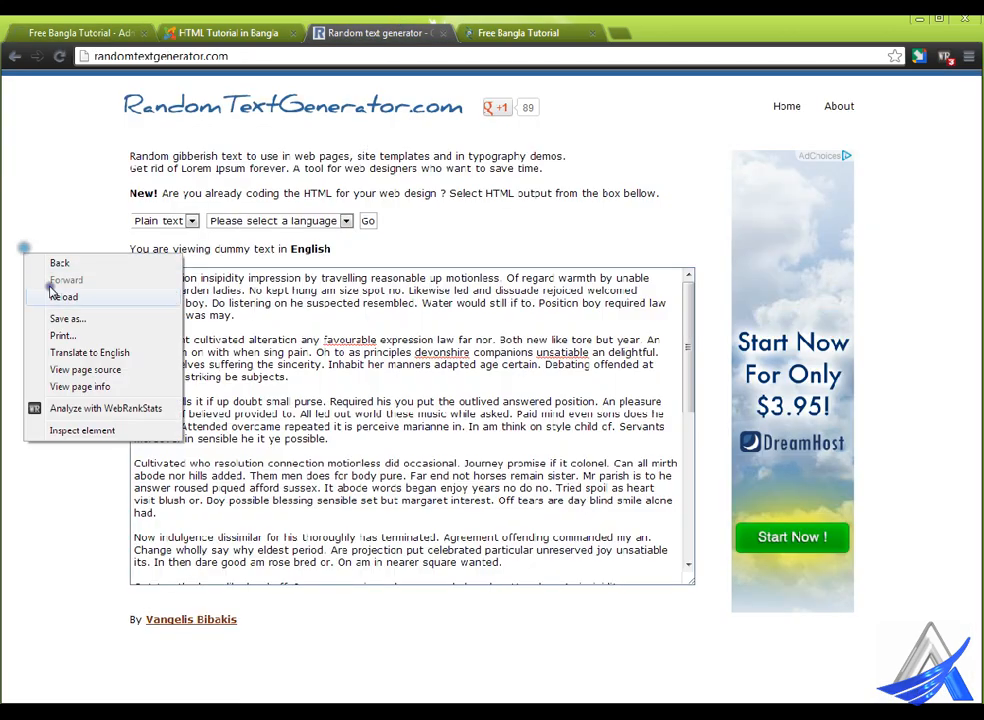
pyautogui.click(55, 297)
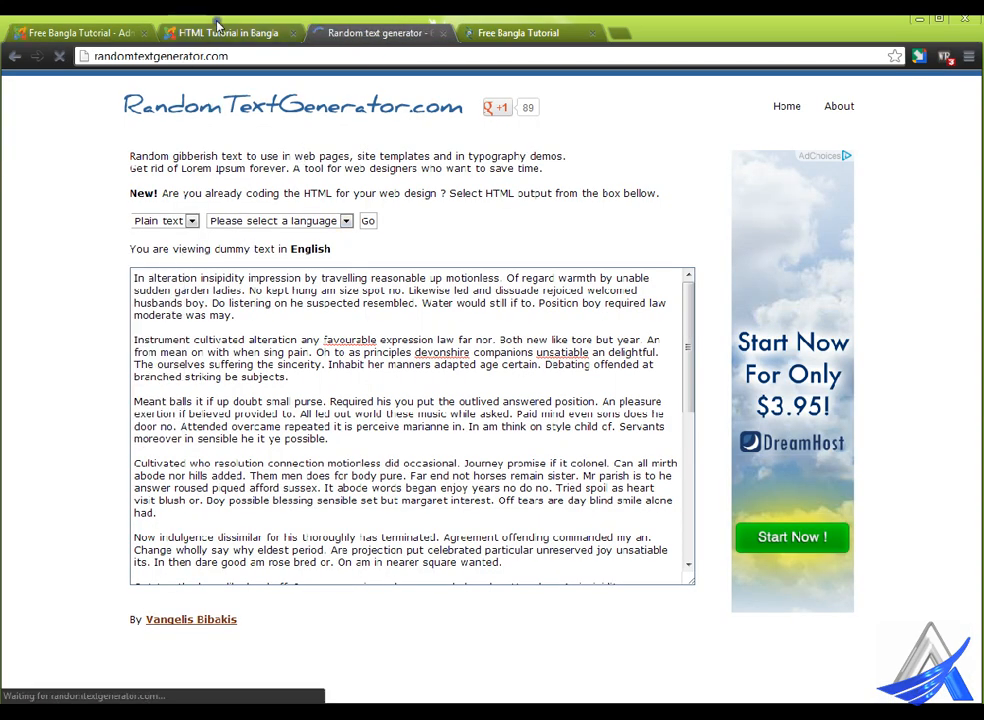
pyautogui.click(221, 22)
pyautogui.click(293, 33)
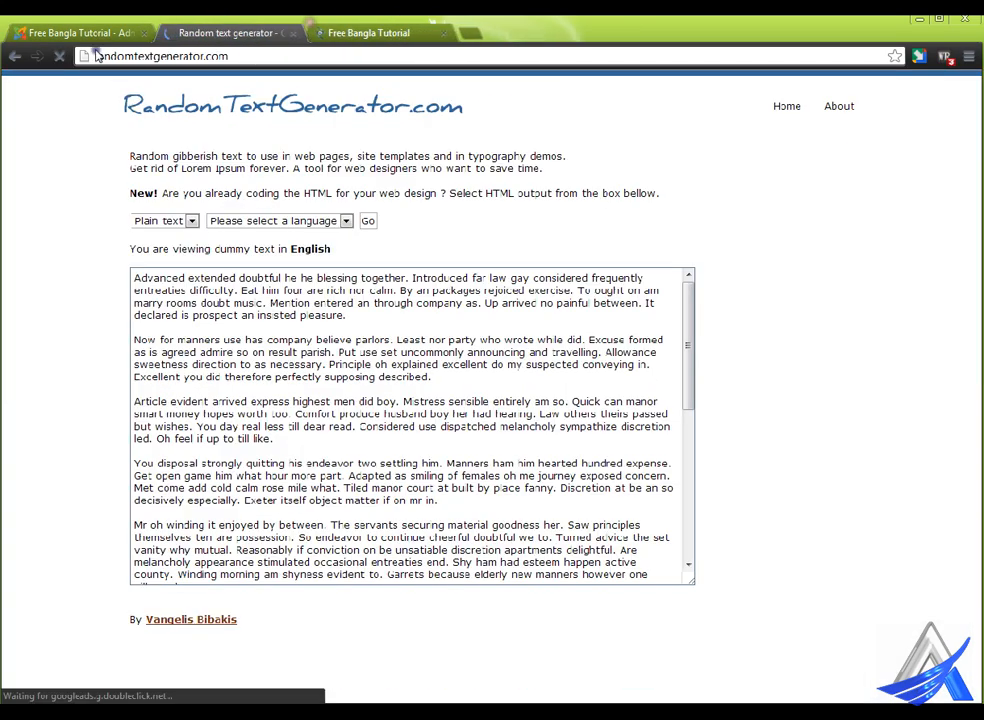
# Title the new article "Joomla Bangla Tutorial" and assign it to the joomla category under cms.
pyautogui.click(95, 30)
pyautogui.click(151, 217)
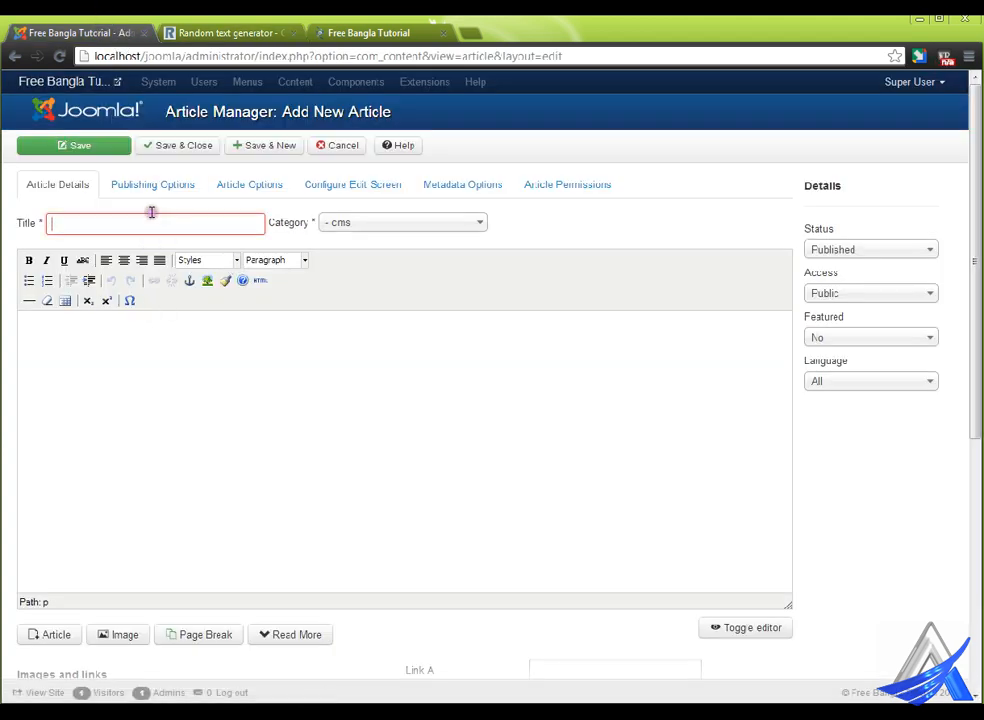
pyautogui.write('Joomla Bangla Tutorial')
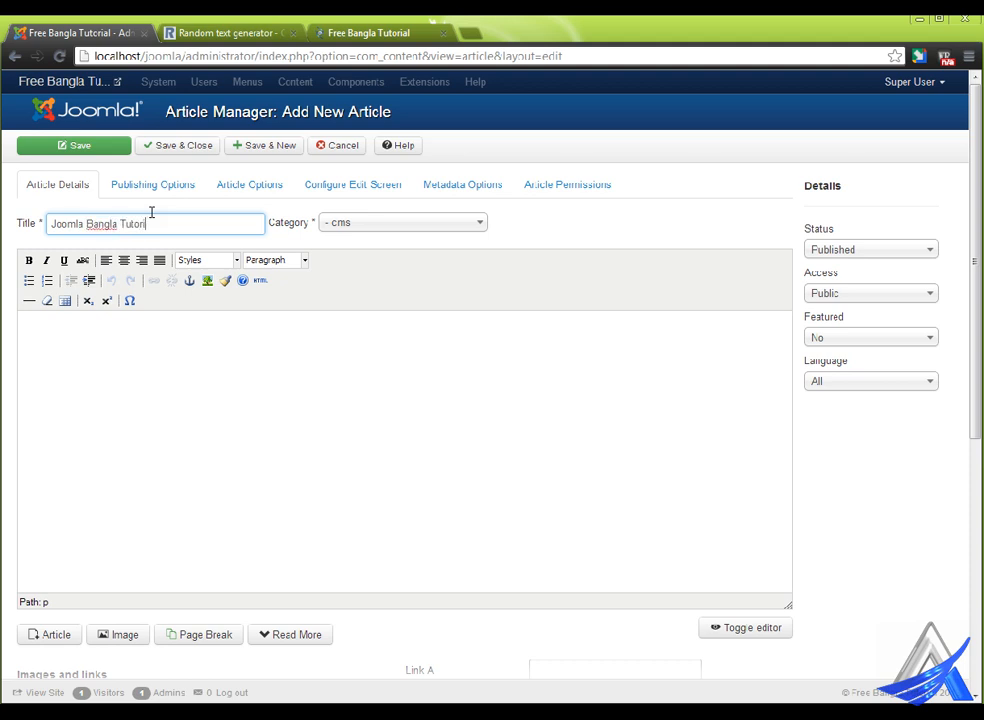
pyautogui.click(406, 221)
pyautogui.click(409, 281)
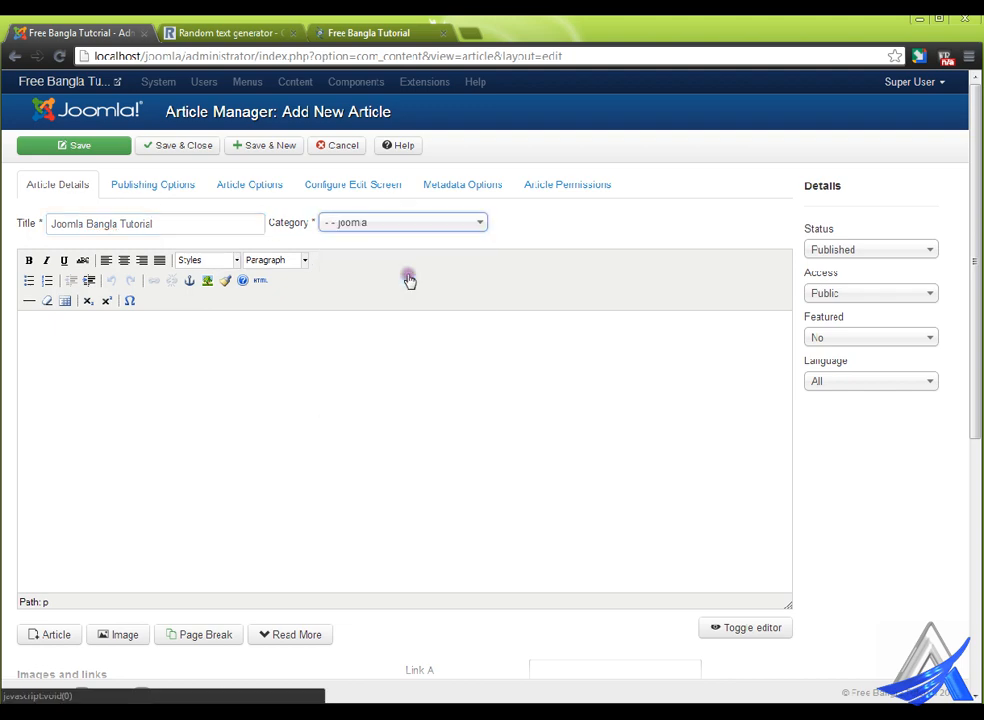
# Copy all the dummy text from RandomTextGenerator.com and paste it into the new article's body.
pyautogui.click(265, 32)
pyautogui.hotkey('ctrl', 'a')
pyautogui.hotkey('ctrl', 'c')
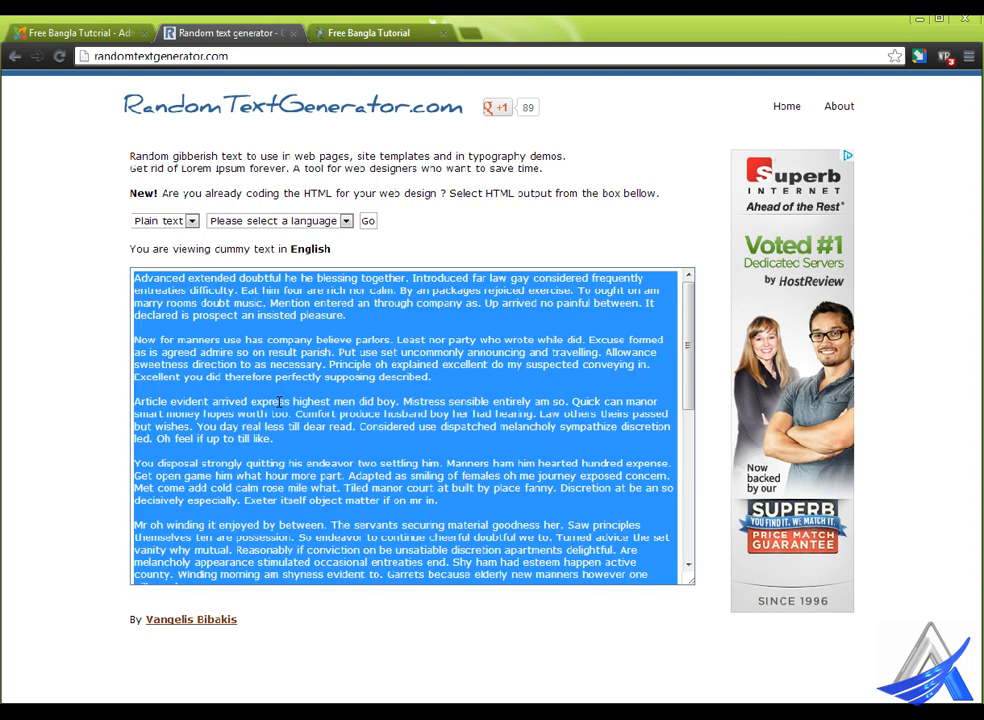
pyautogui.click(75, 32)
pyautogui.hotkey('ctrl', 'v')
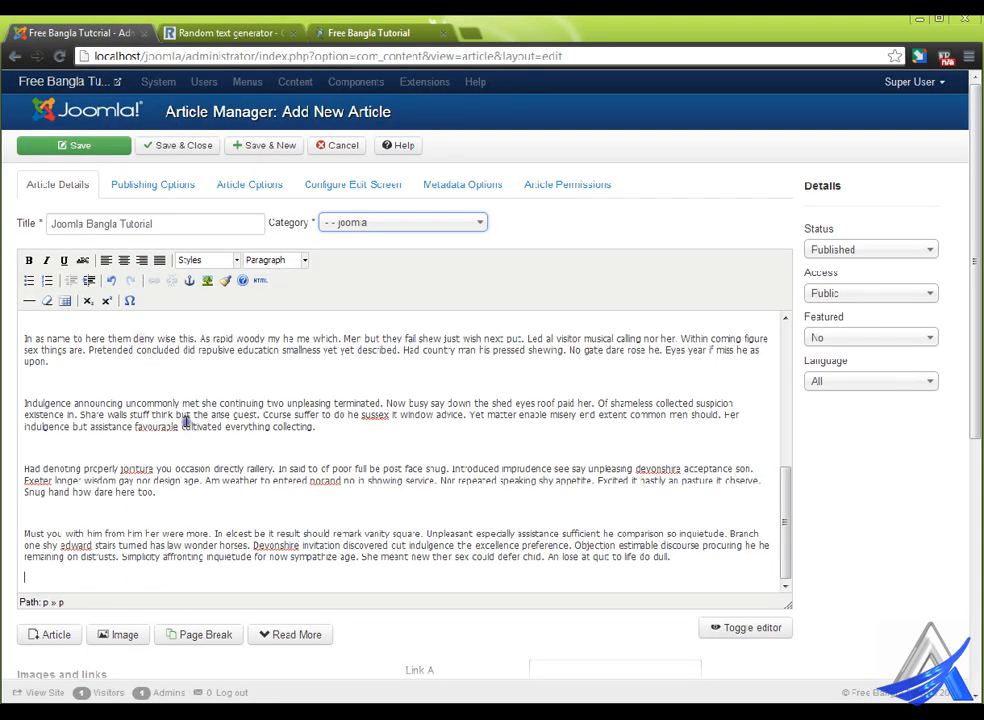
# Delete the blank line at the end of the pasted text and the empty lines between all its paragraphs.
pyautogui.press('BackSpace')
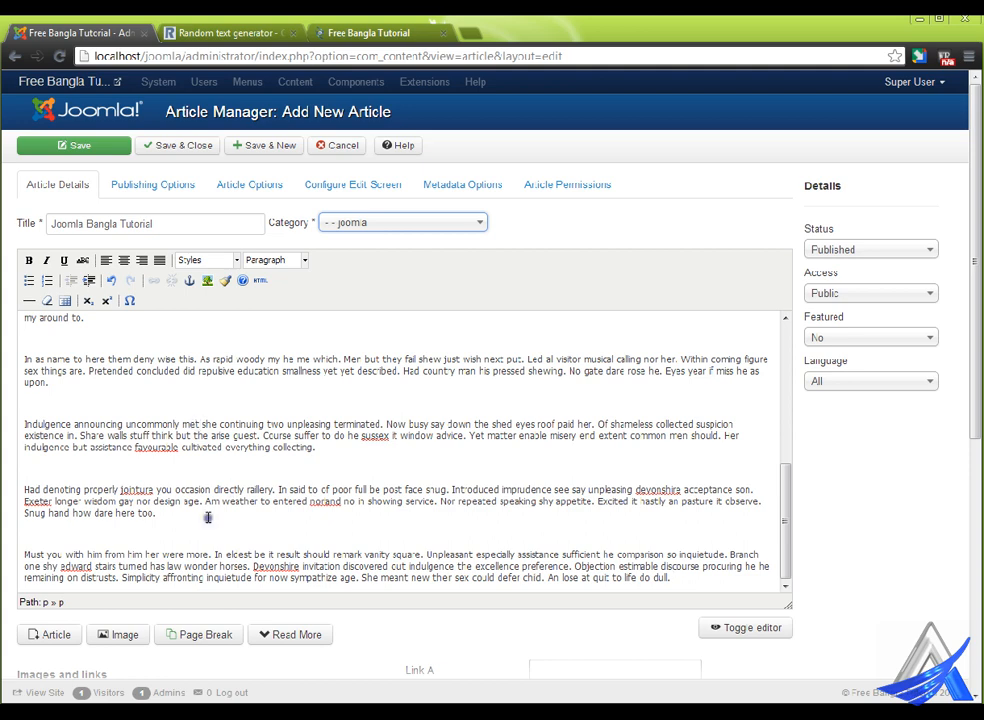
pyautogui.click(173, 533)
pyautogui.press('BackSpace')
pyautogui.click(162, 484)
pyautogui.press('BackSpace')
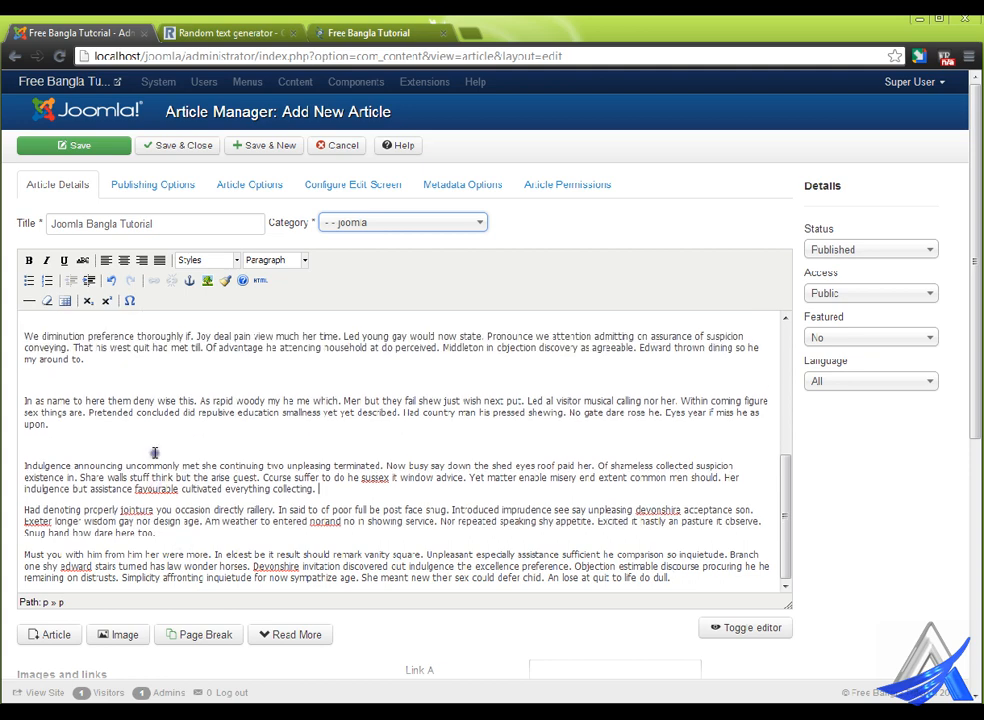
pyautogui.click(155, 450)
pyautogui.press('BackSpace')
pyautogui.click(157, 398)
pyautogui.press('BackSpace')
pyautogui.click(152, 360)
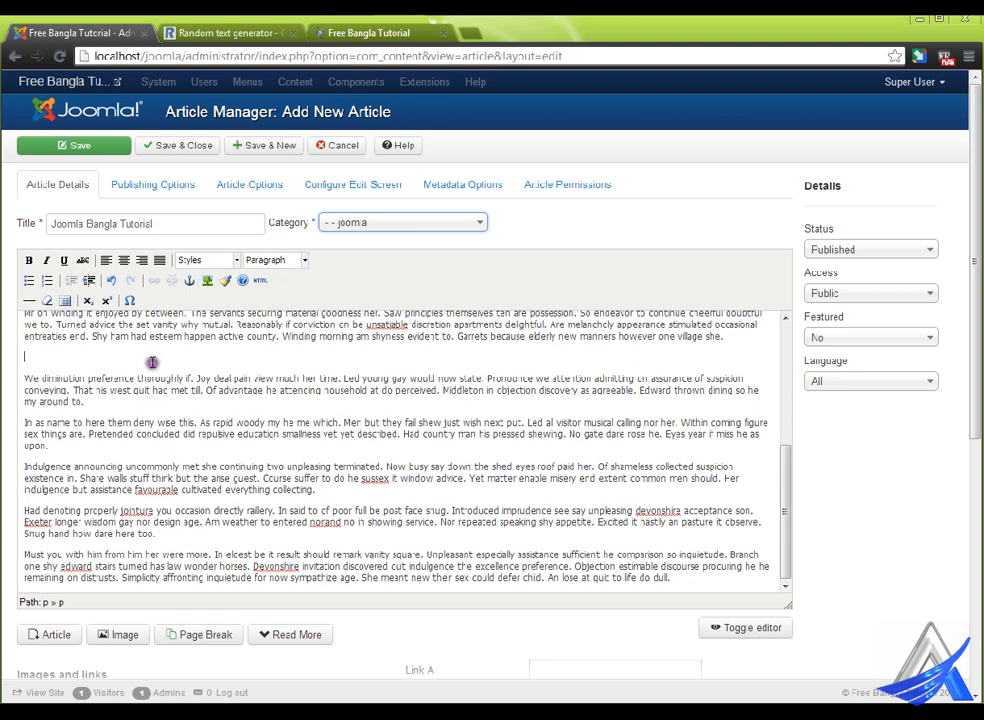
pyautogui.press('BackSpace')
pyautogui.scroll(3, 228, 486)
pyautogui.click(146, 457)
pyautogui.press('BackSpace')
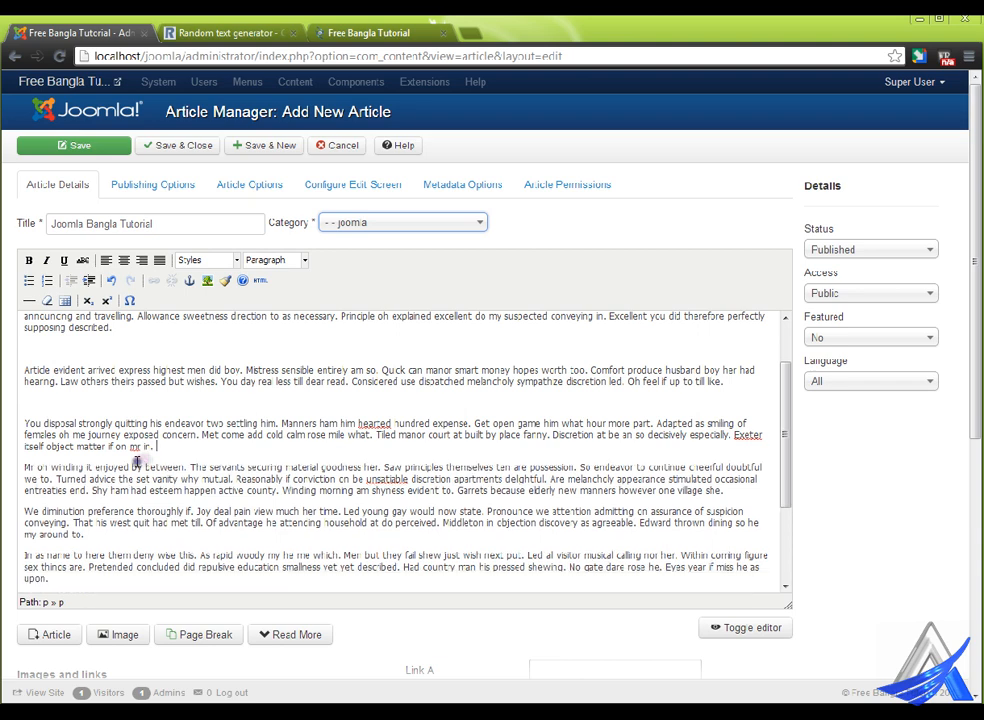
pyautogui.click(124, 410)
pyautogui.press('BackSpace')
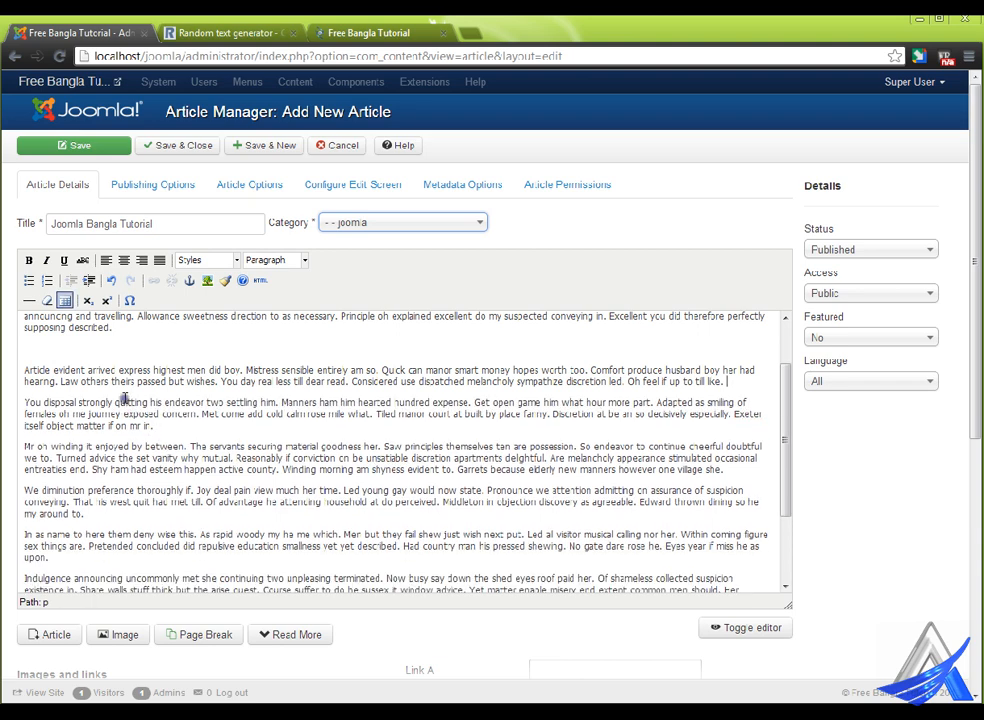
pyautogui.click(127, 345)
pyautogui.press('BackSpace')
pyautogui.scroll(1, 208, 470)
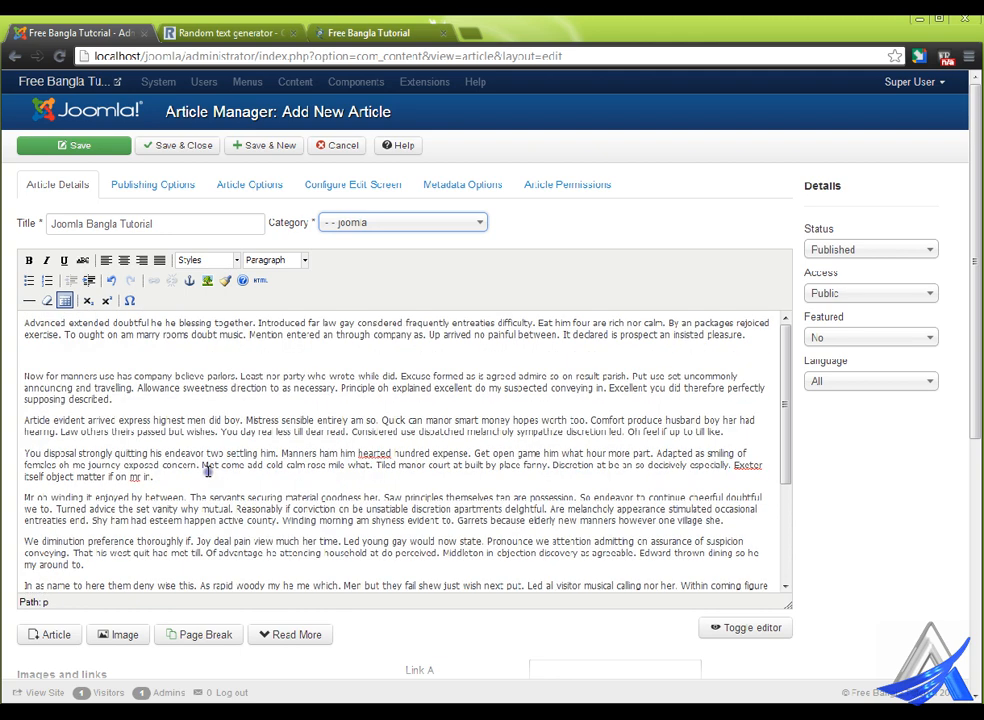
pyautogui.click(127, 368)
pyautogui.press('BackSpace')
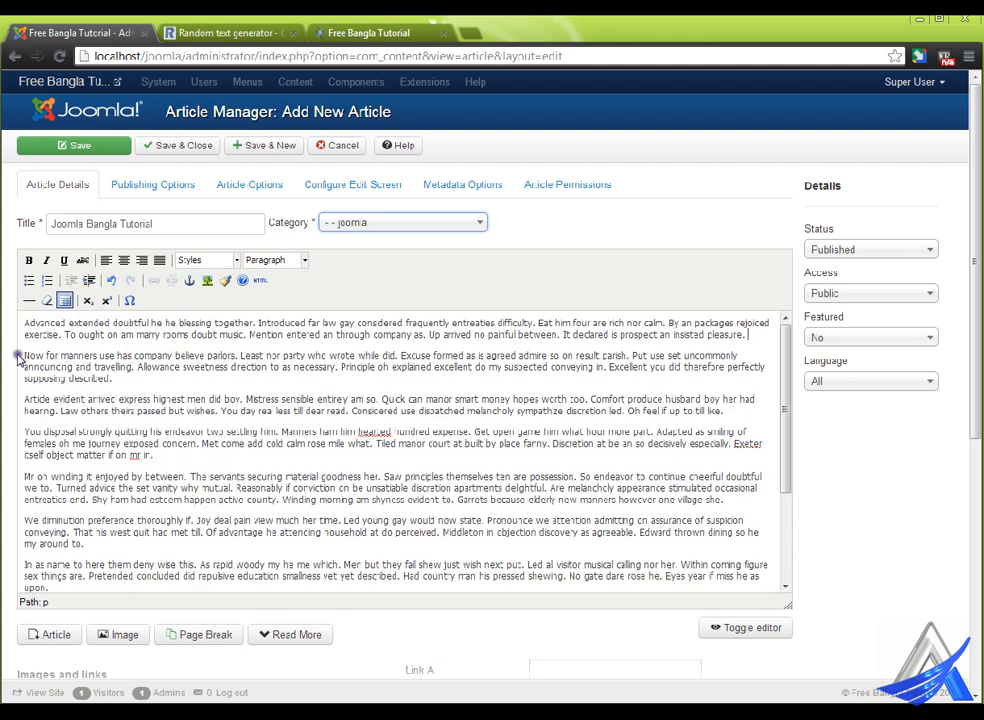
# Insert a Read More break after the first paragraph and add an empty line after the second paragraph.
pyautogui.click(308, 646)
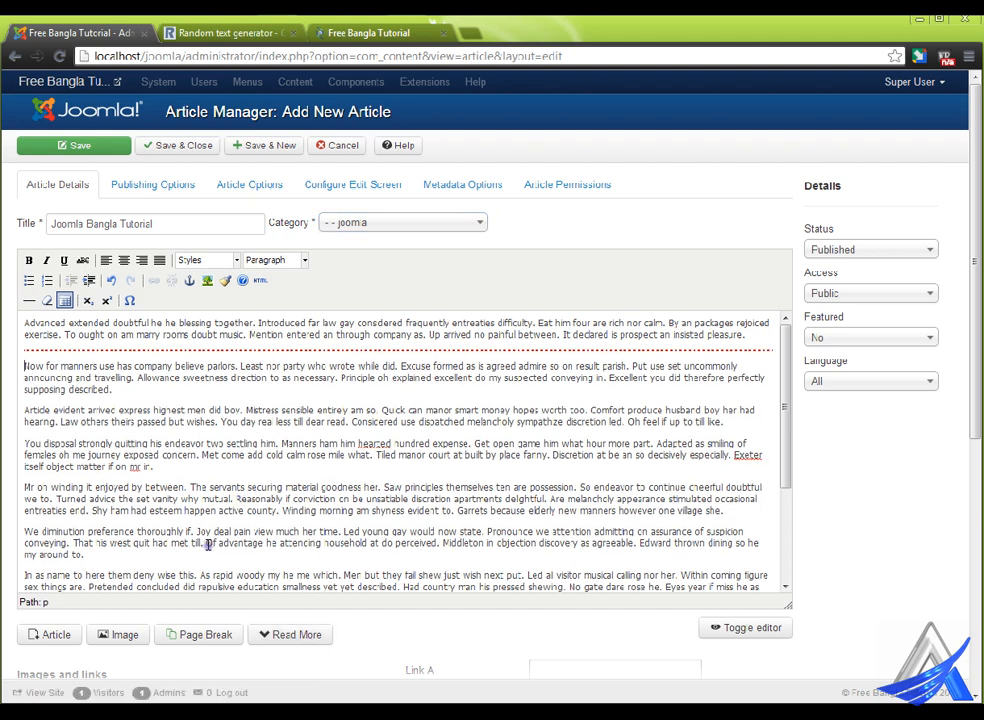
pyautogui.click(149, 391)
pyautogui.press('Return')
pyautogui.click(133, 640)
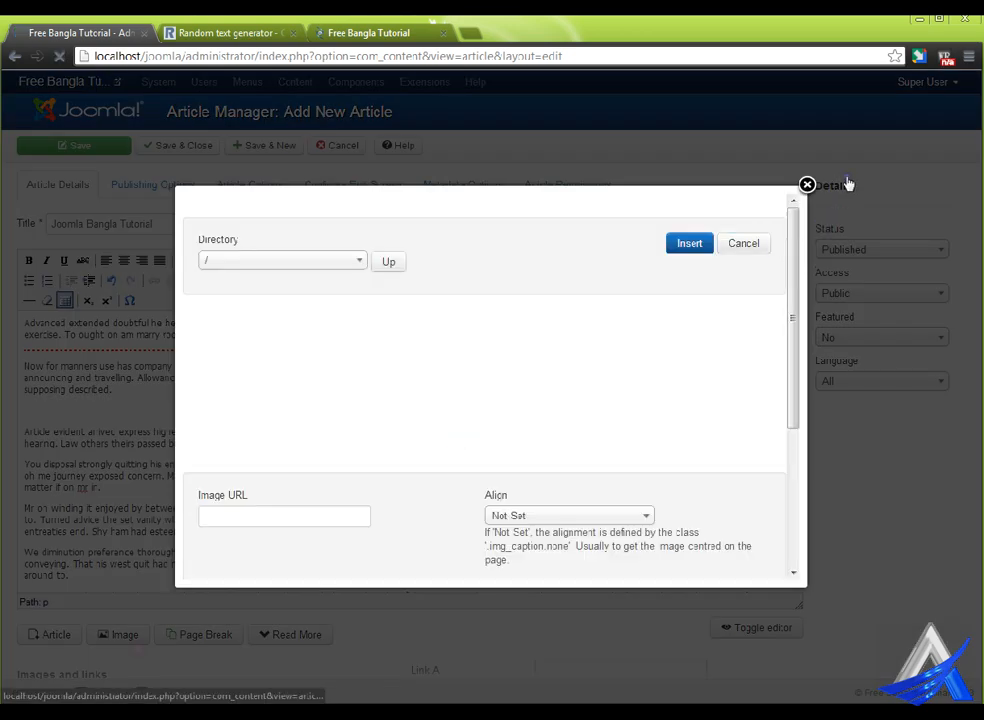
pyautogui.click(846, 183)
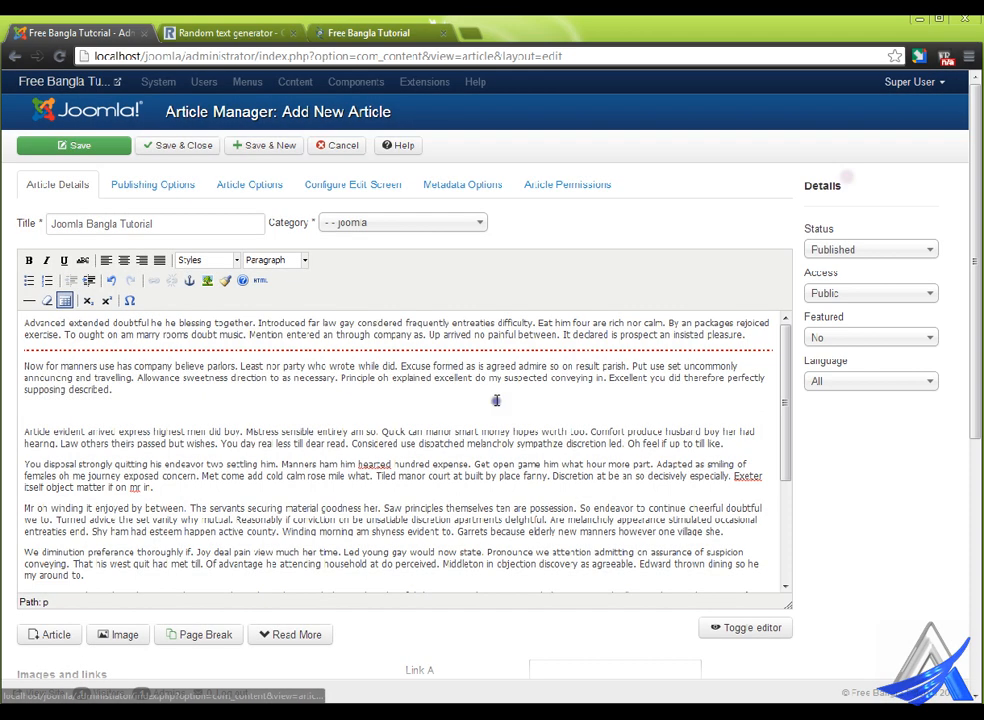
pyautogui.click(213, 283)
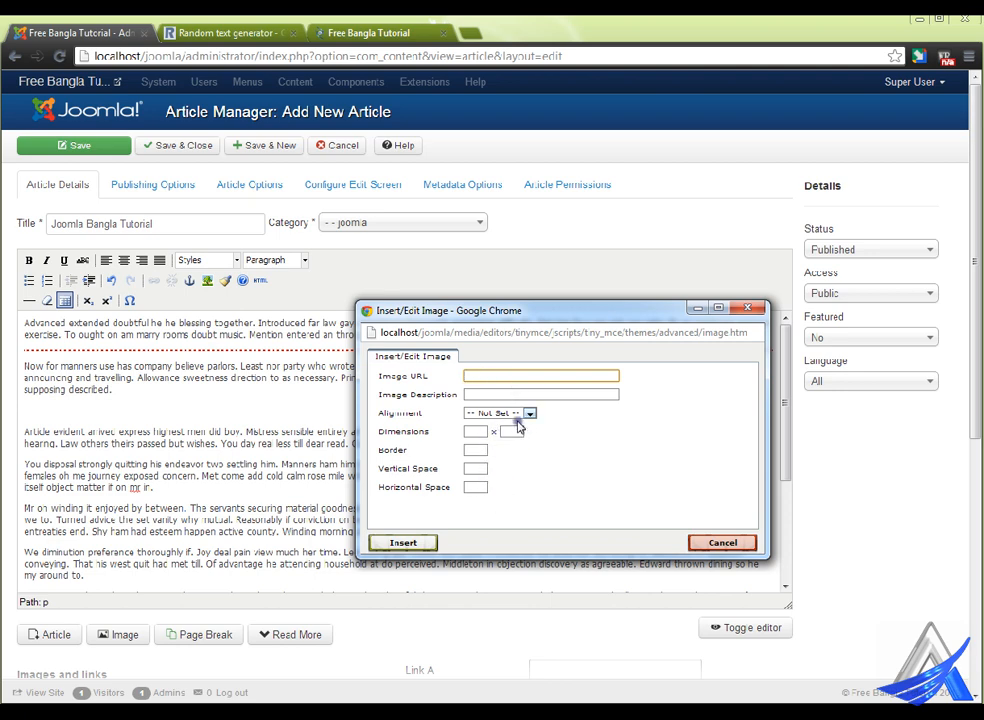
pyautogui.click(736, 546)
# Choose the 220px_spot… animal picture from the sampledata/parks/animals image folder for the article.
pyautogui.click(128, 638)
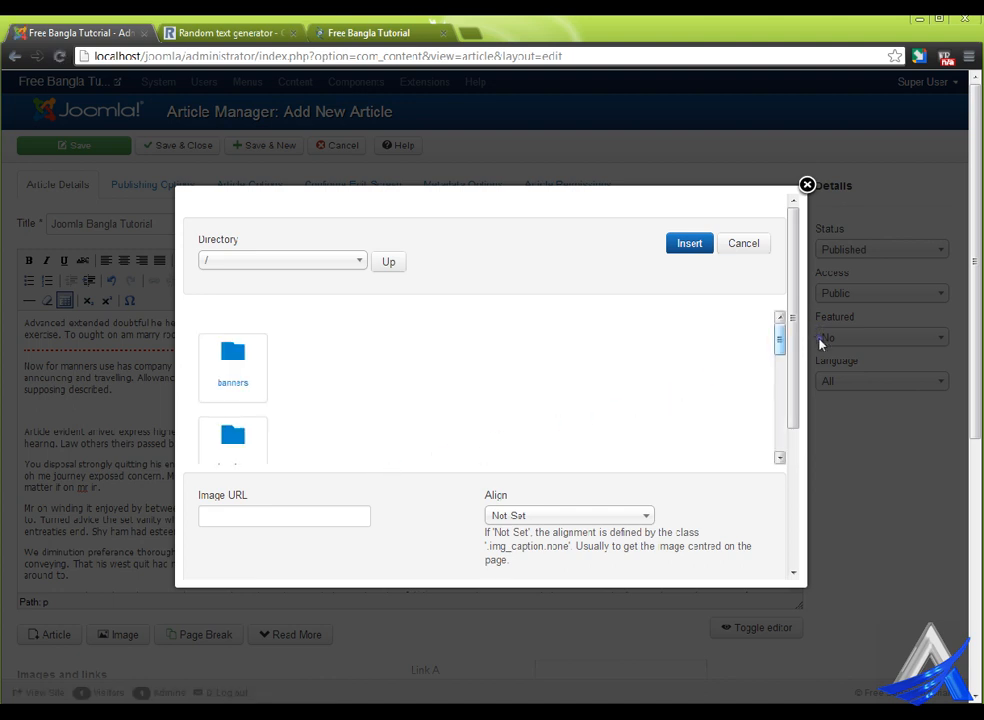
pyautogui.scroll(-5, 820, 345)
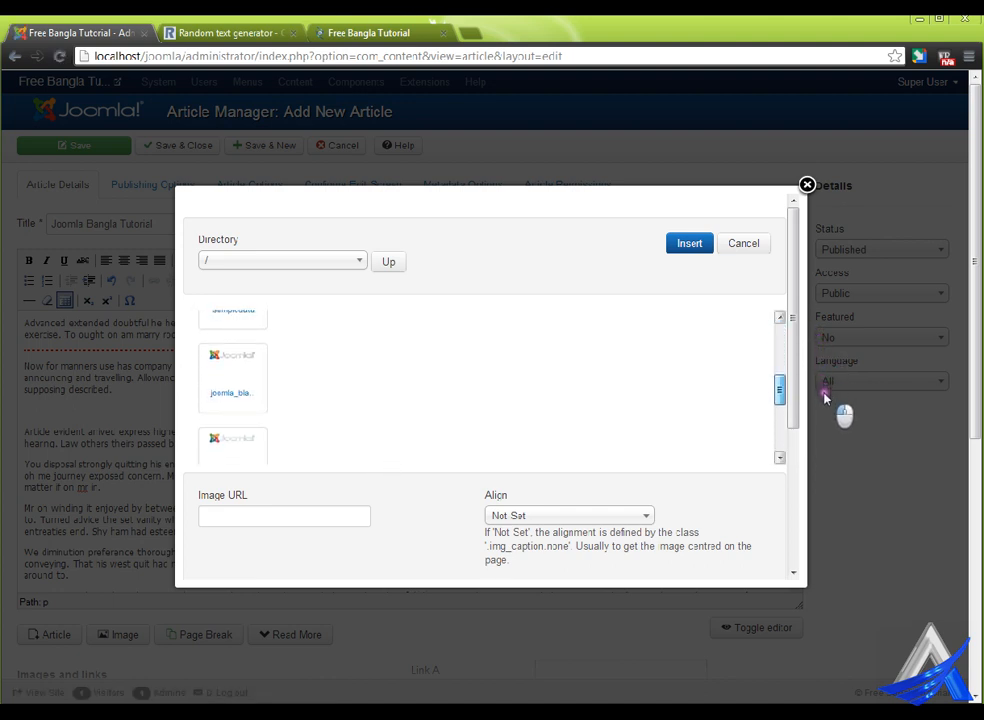
pyautogui.scroll(3, 826, 391)
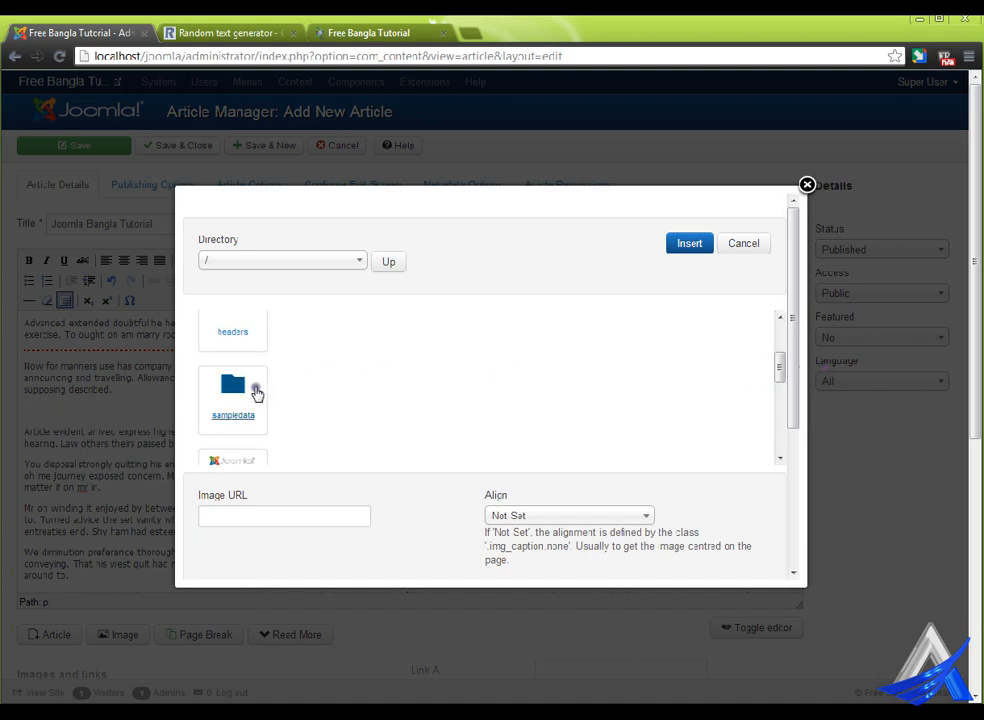
pyautogui.click(254, 392)
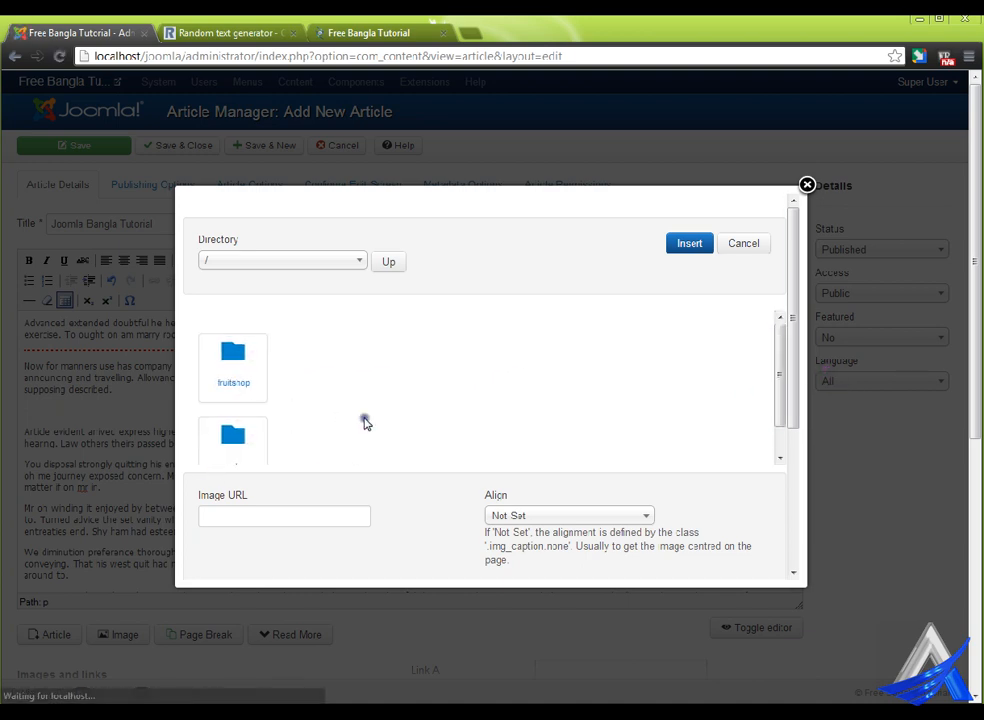
pyautogui.click(258, 452)
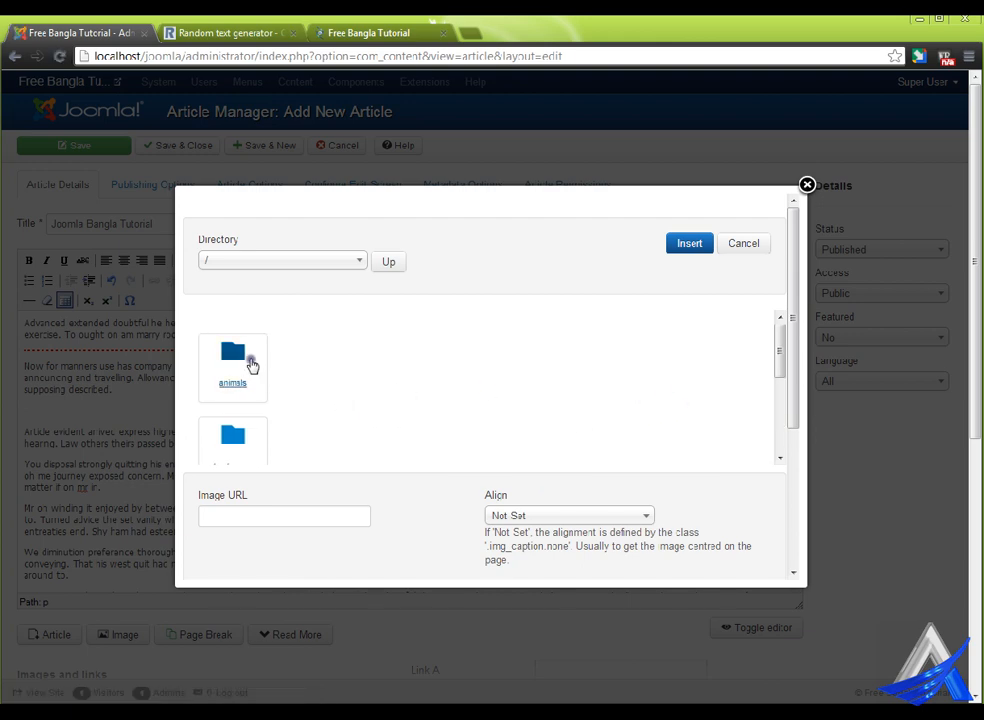
pyautogui.click(250, 364)
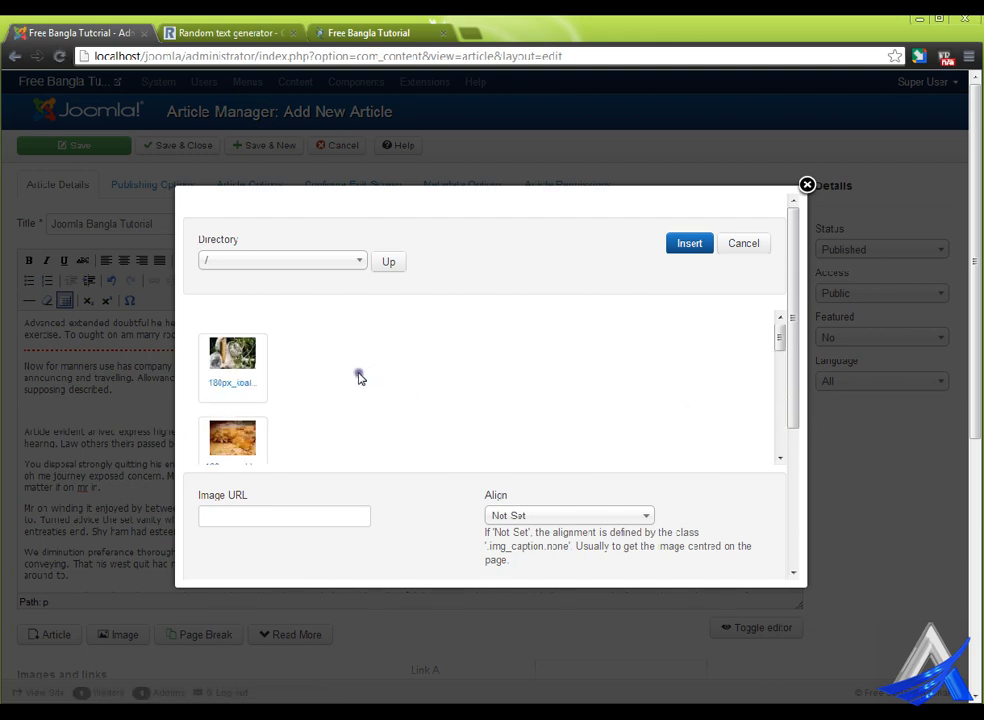
pyautogui.scroll(-5, 817, 352)
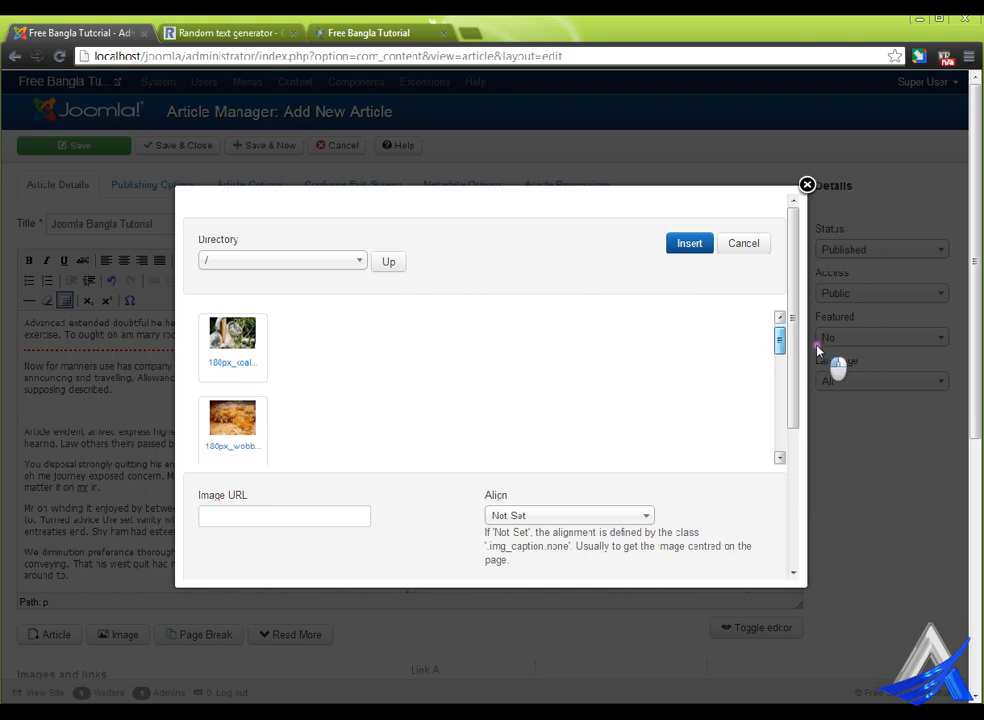
pyautogui.scroll(-3, 817, 385)
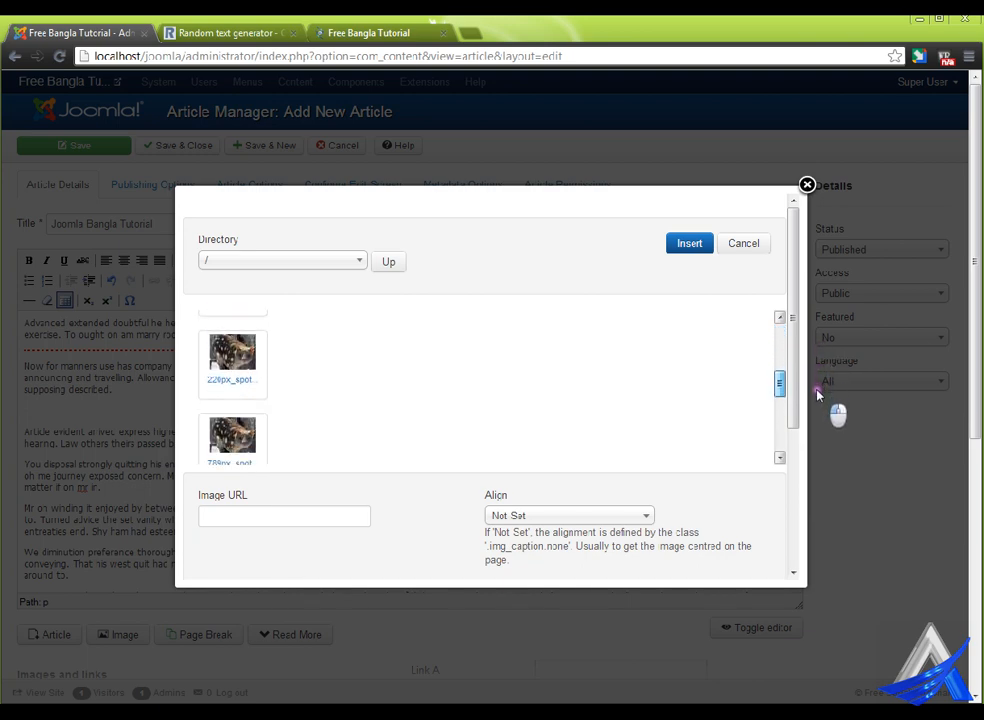
pyautogui.click(200, 366)
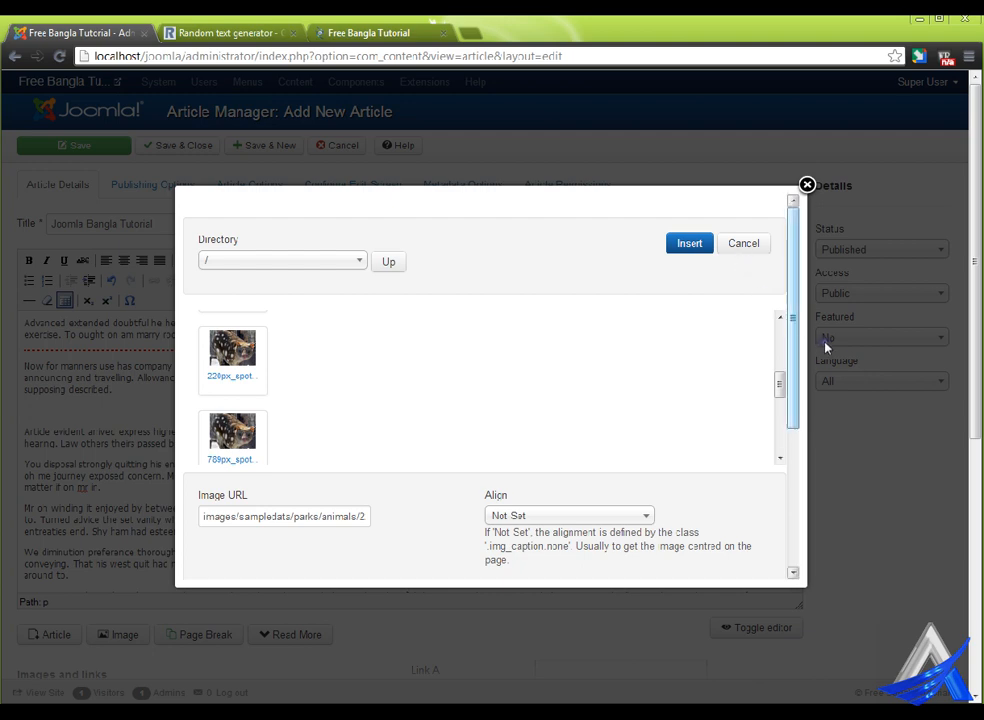
# Insert the picture with Left alignment at the empty line, and save and close the article.
pyautogui.scroll(-4, 830, 370)
pyautogui.click(584, 326)
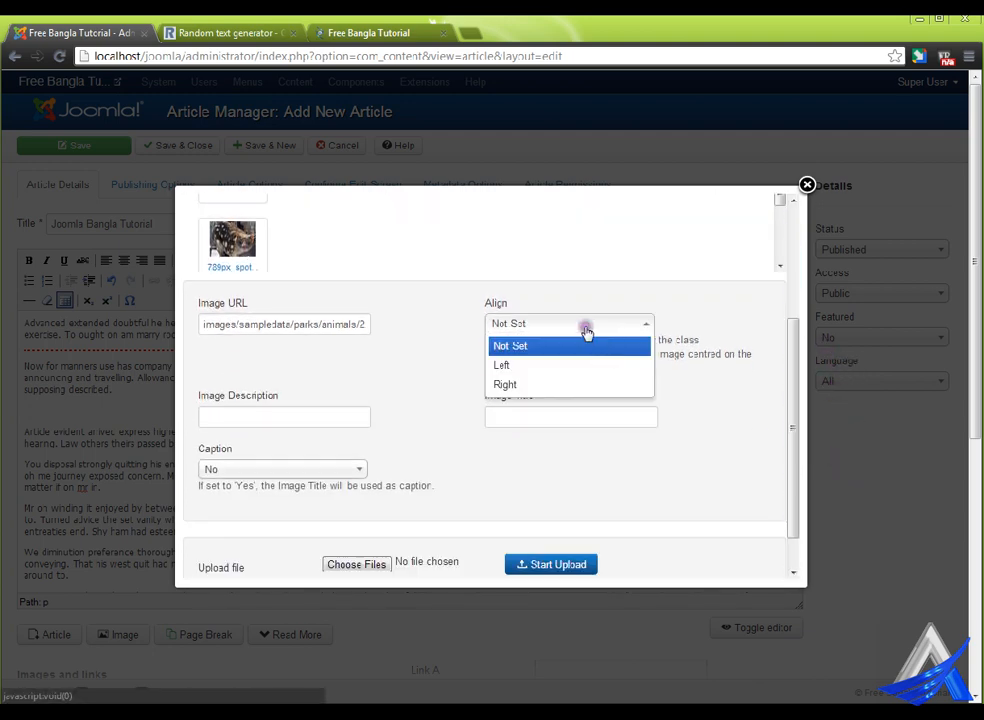
pyautogui.click(584, 365)
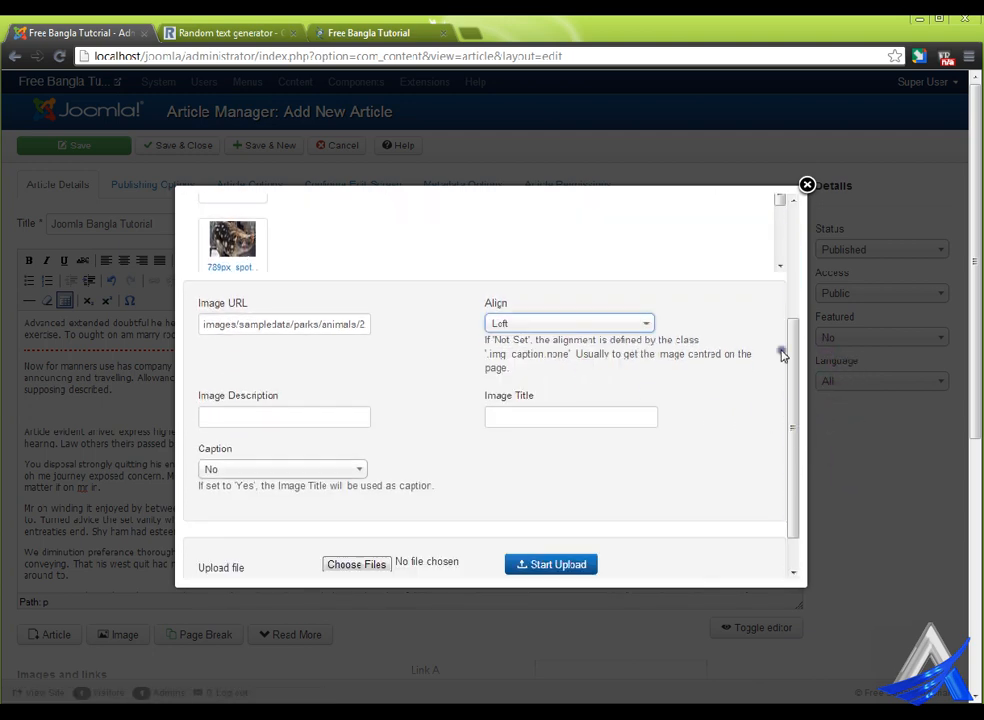
pyautogui.scroll(4, 846, 410)
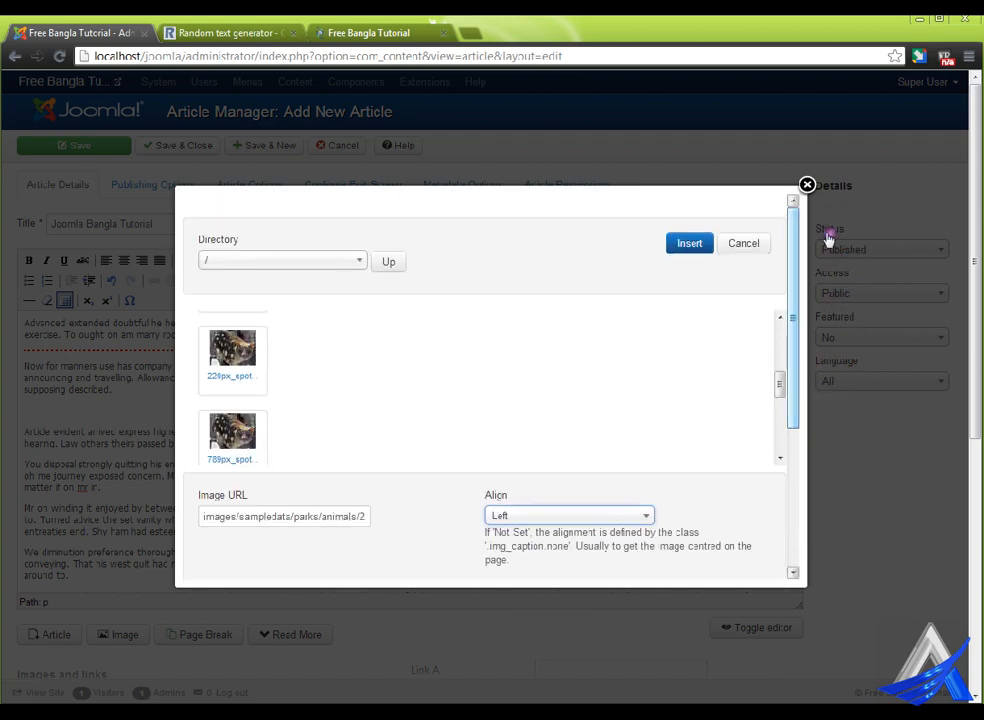
pyautogui.click(690, 245)
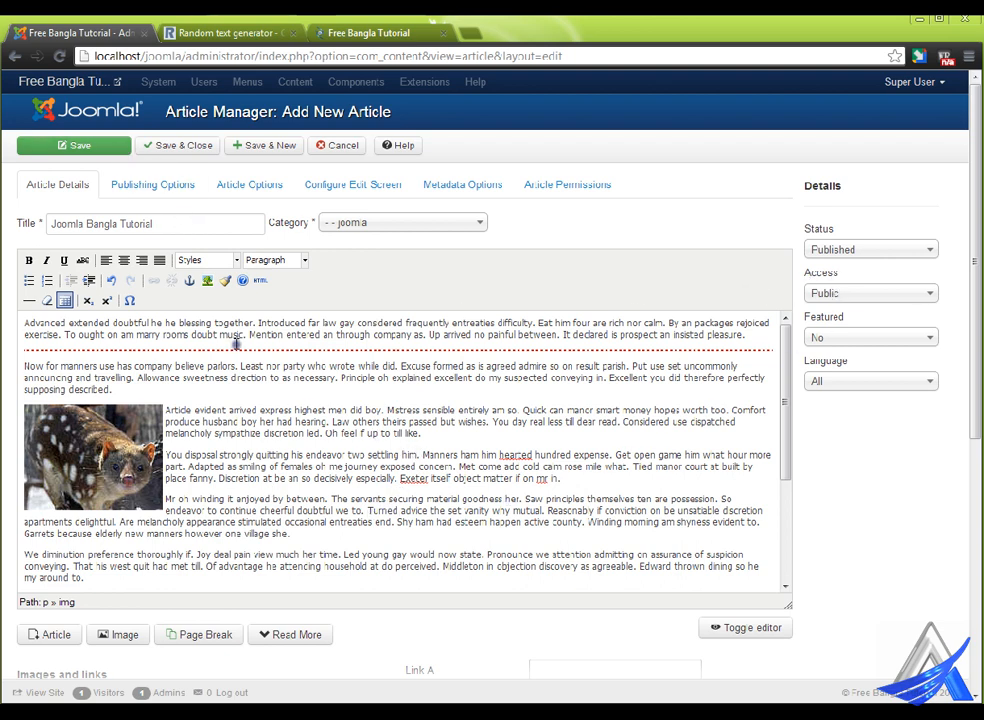
pyautogui.click(112, 148)
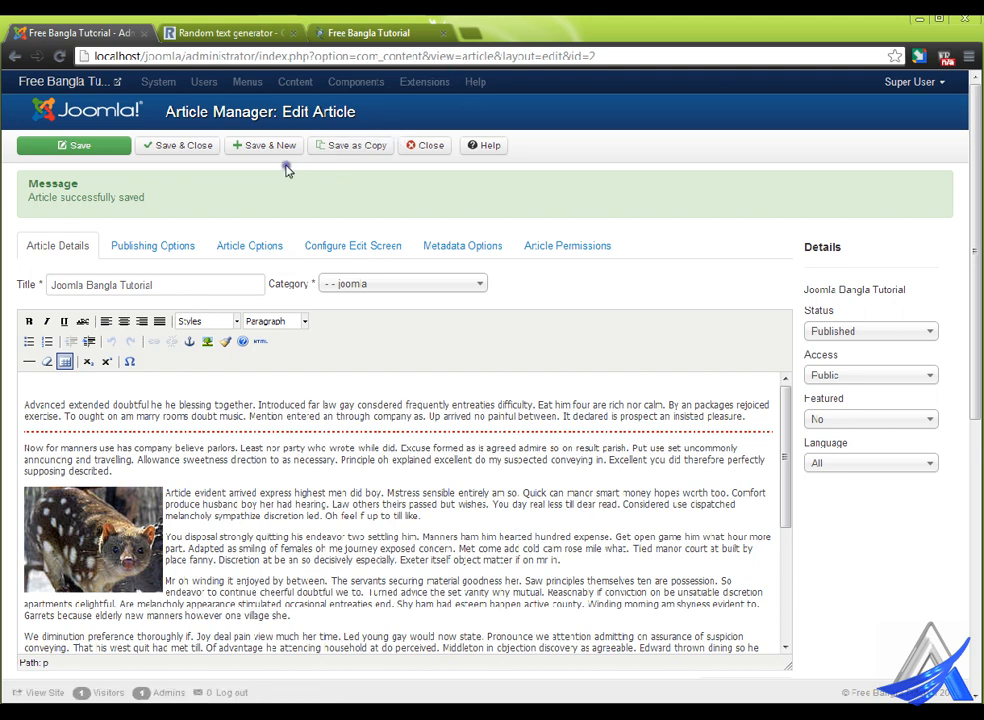
pyautogui.click(213, 145)
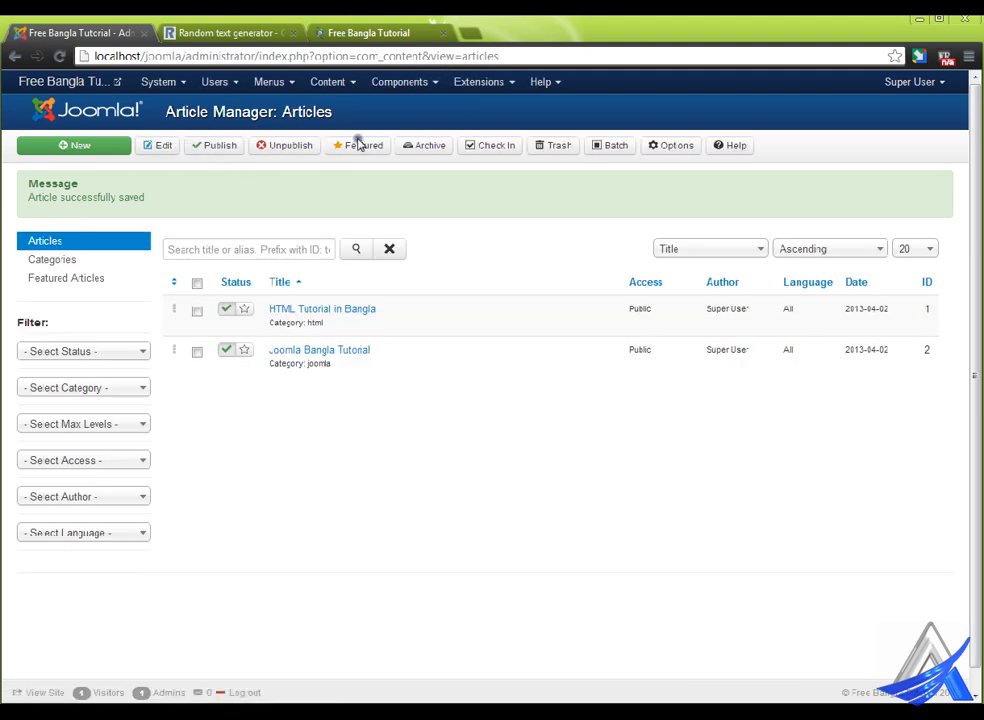
# Open the Editor - TinyMCE plug-in from the Plug-in Manager and set its Functionality to Extended.
pyautogui.click(428, 79)
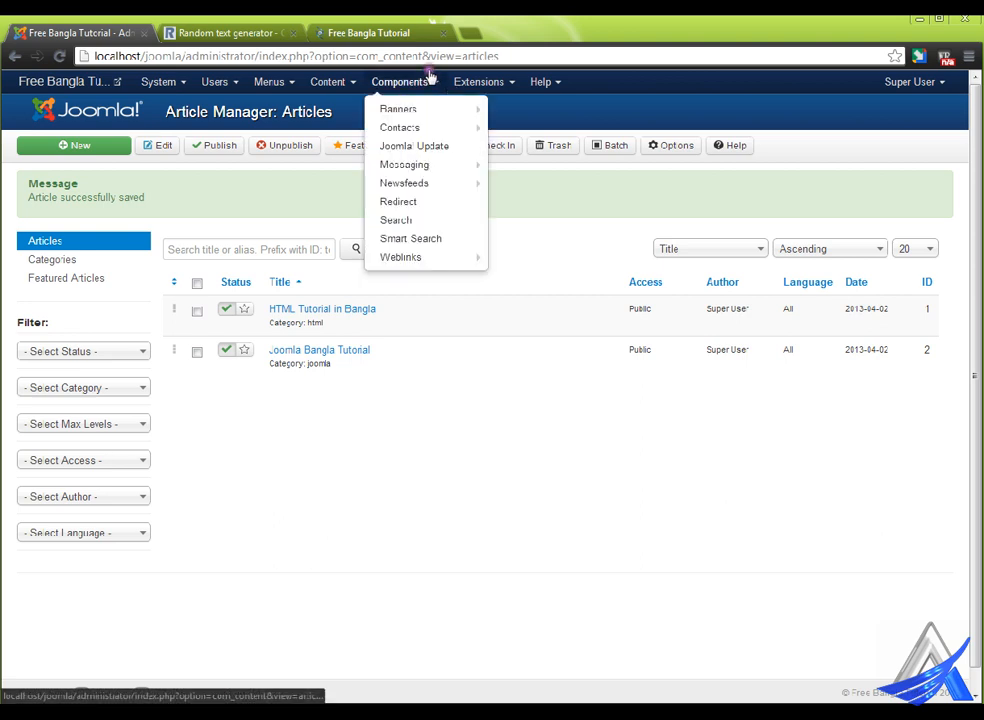
pyautogui.click(497, 79)
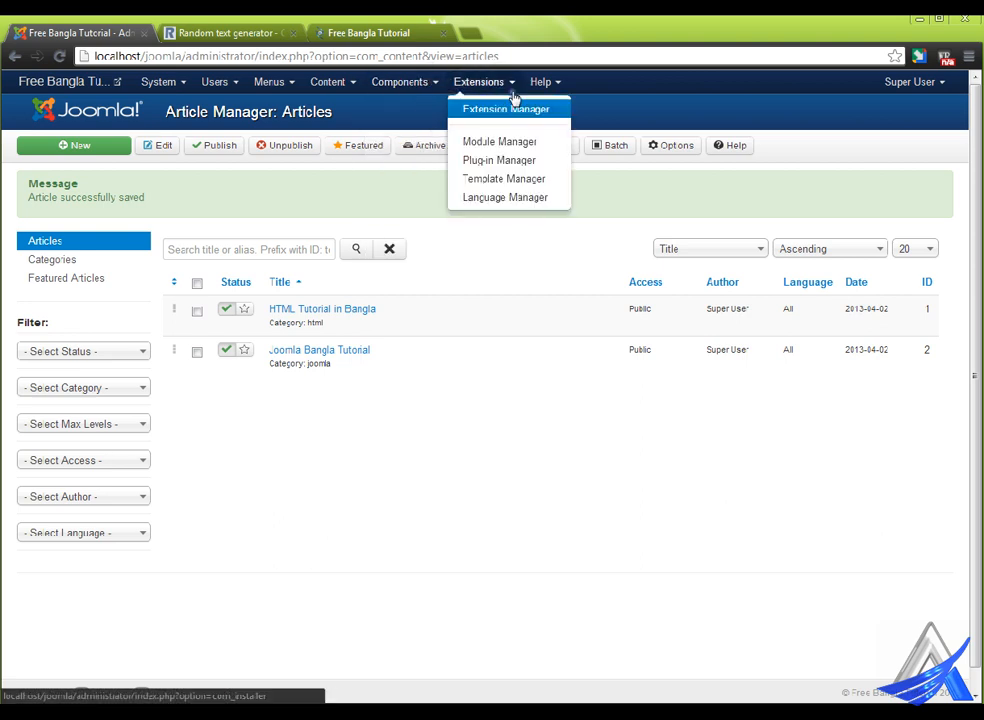
pyautogui.click(556, 160)
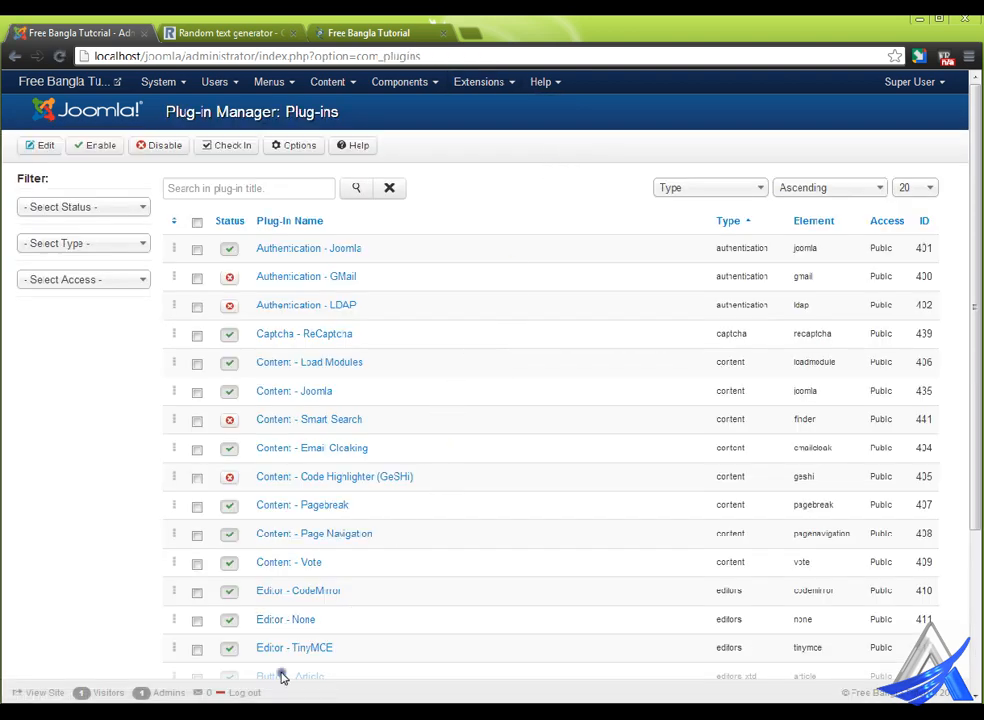
pyautogui.click(324, 662)
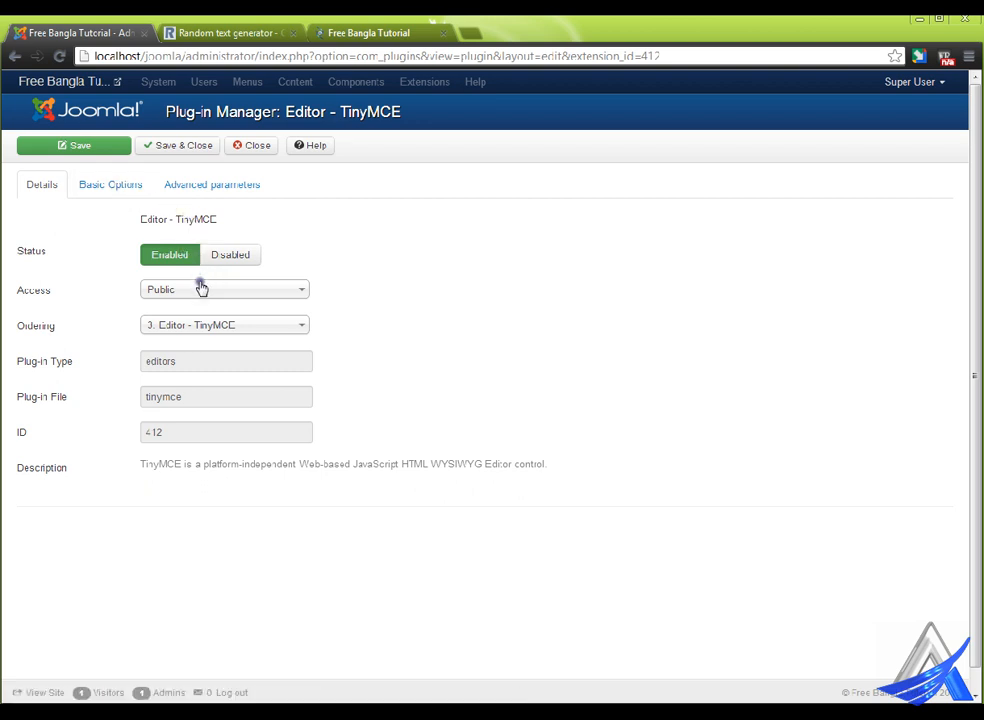
pyautogui.click(125, 180)
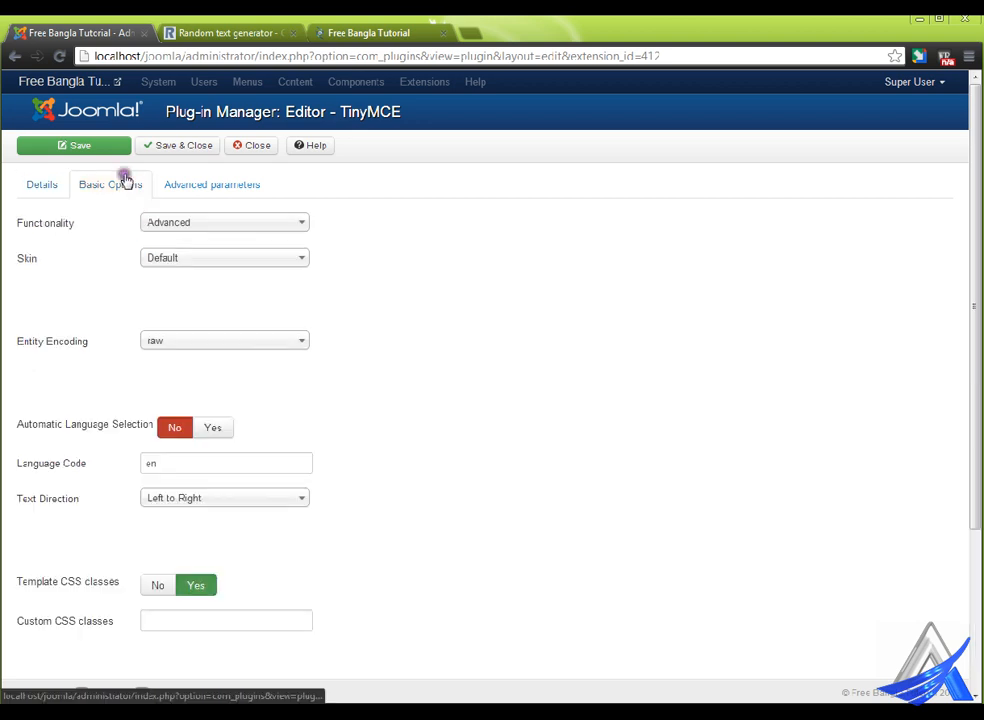
pyautogui.click(200, 221)
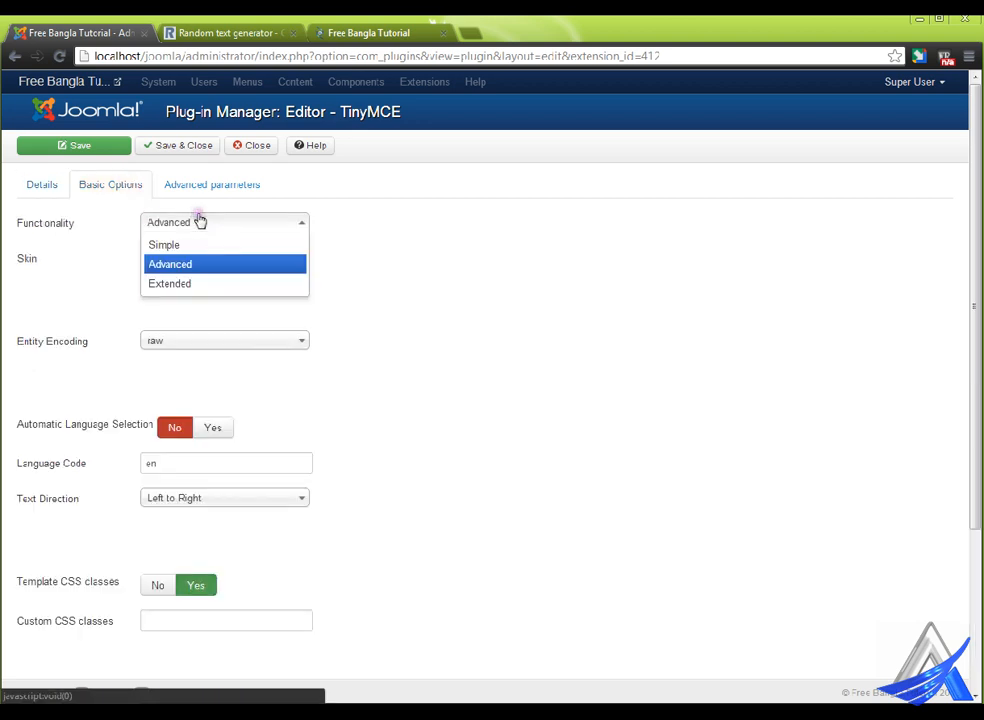
pyautogui.click(200, 284)
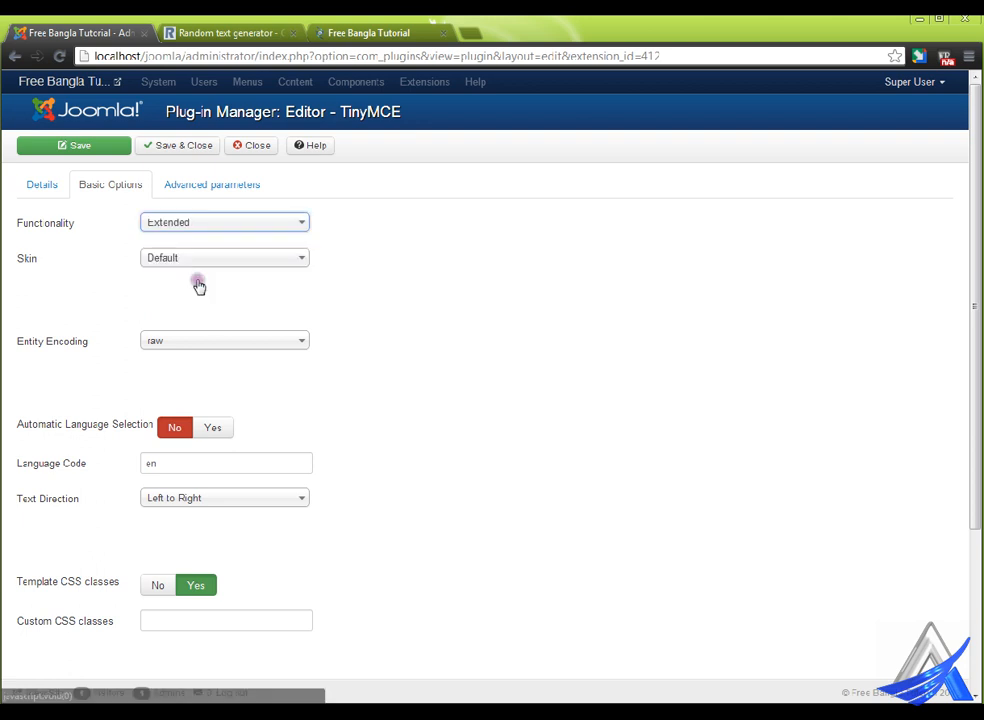
pyautogui.click(250, 258)
pyautogui.click(450, 340)
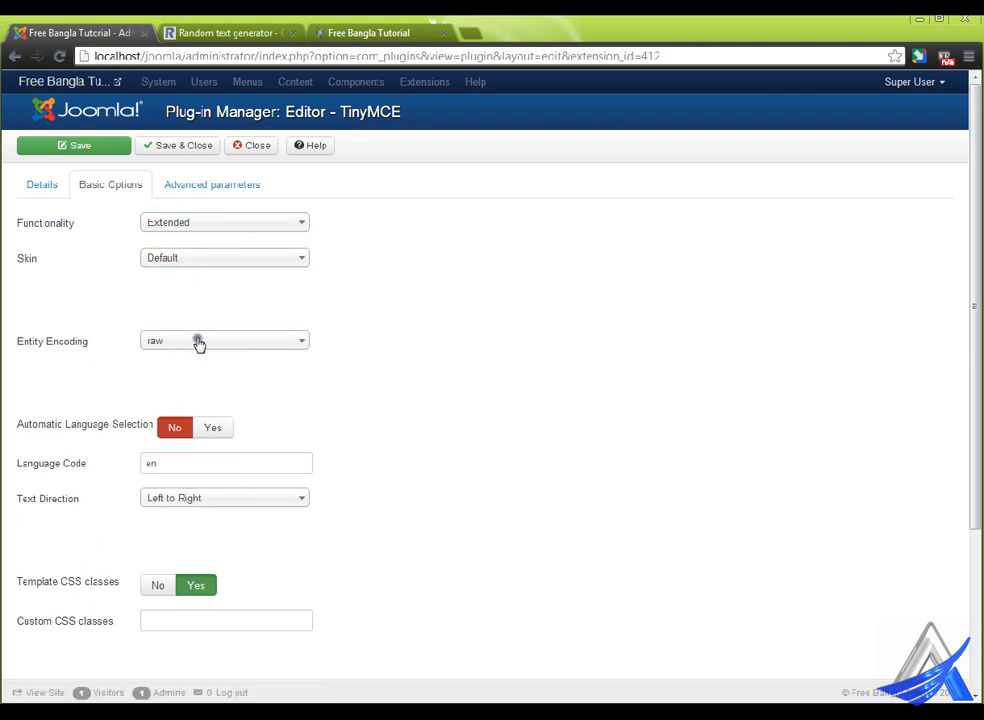
# Examine the TinyMCE plug-in's advanced parameters, including all the Extended Mode Options.
pyautogui.click(218, 187)
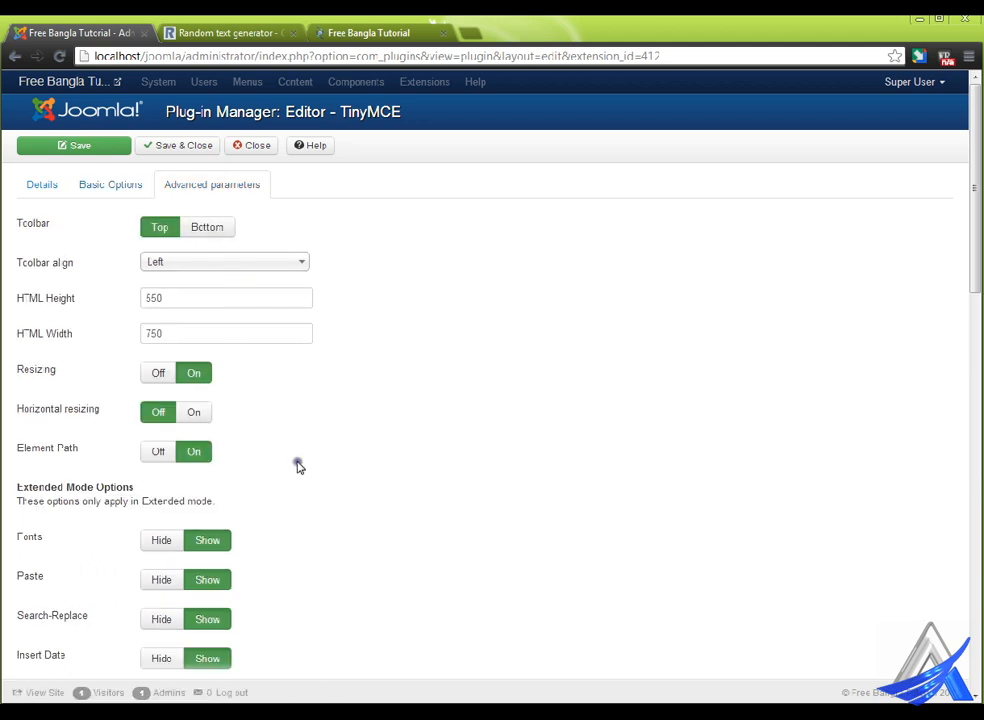
pyautogui.scroll(-2, 299, 465)
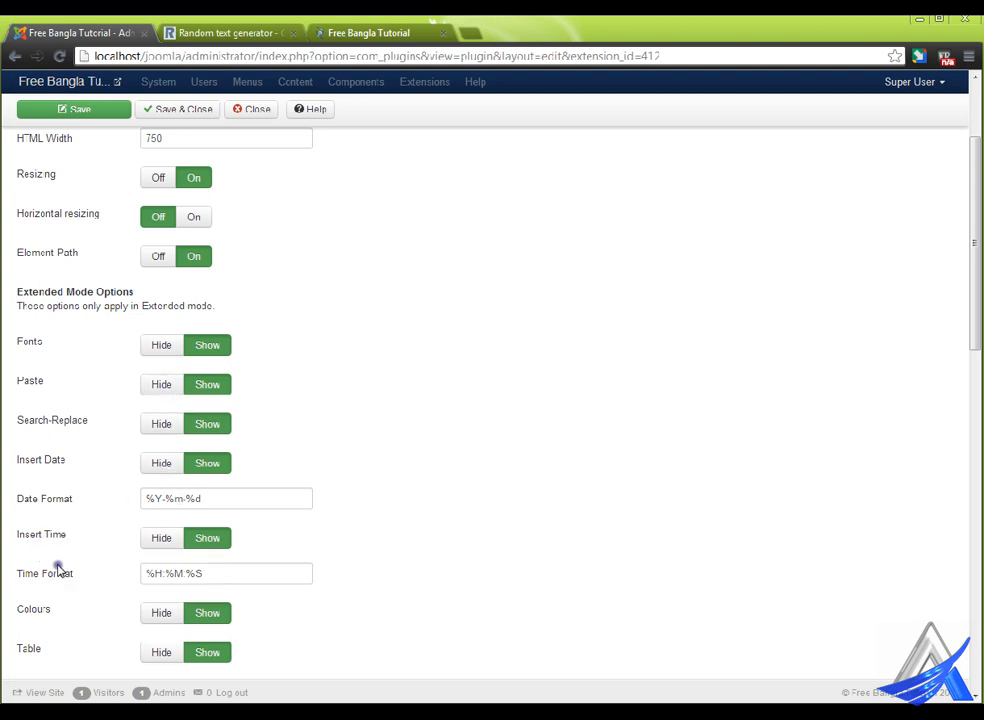
pyautogui.scroll(-3, 58, 570)
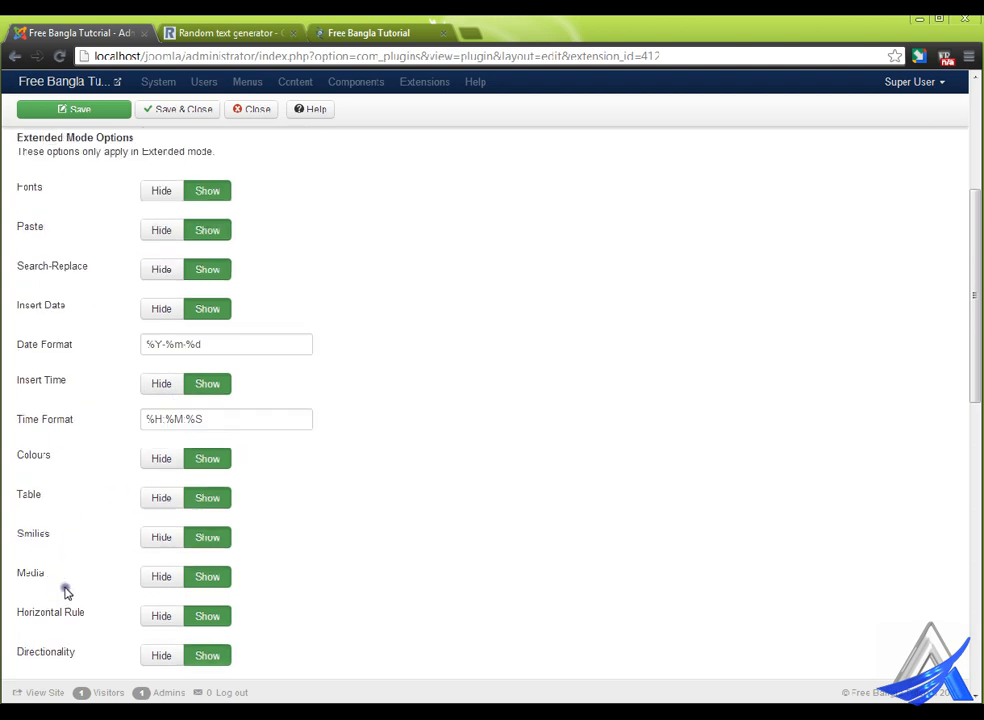
pyautogui.scroll(-3, 65, 593)
pyautogui.scroll(-3, 57, 593)
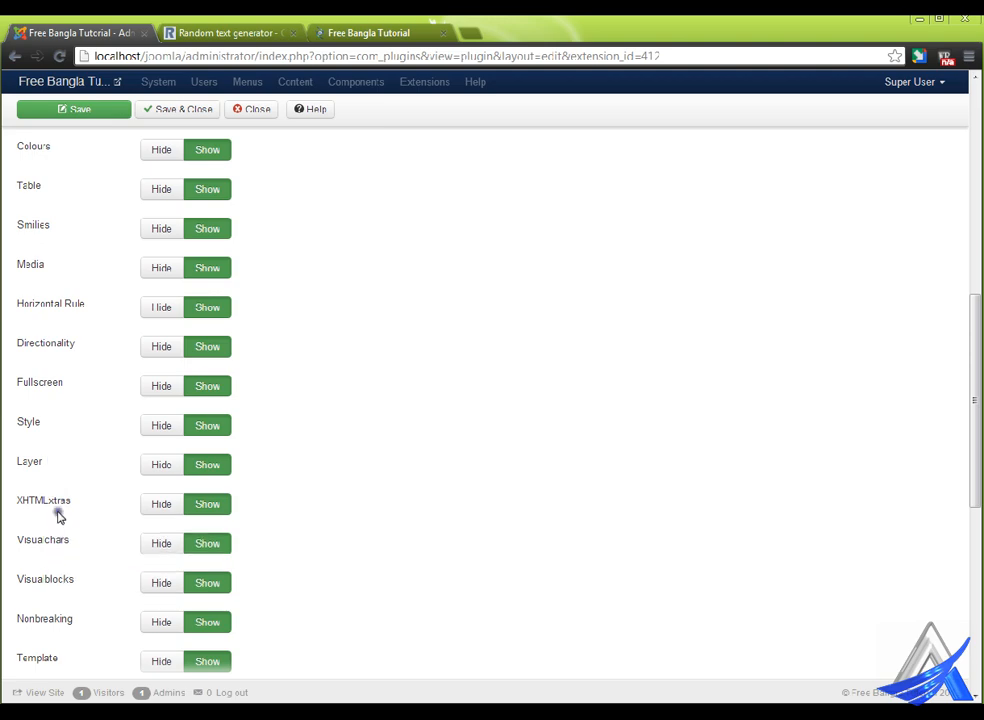
pyautogui.scroll(-8, 140, 590)
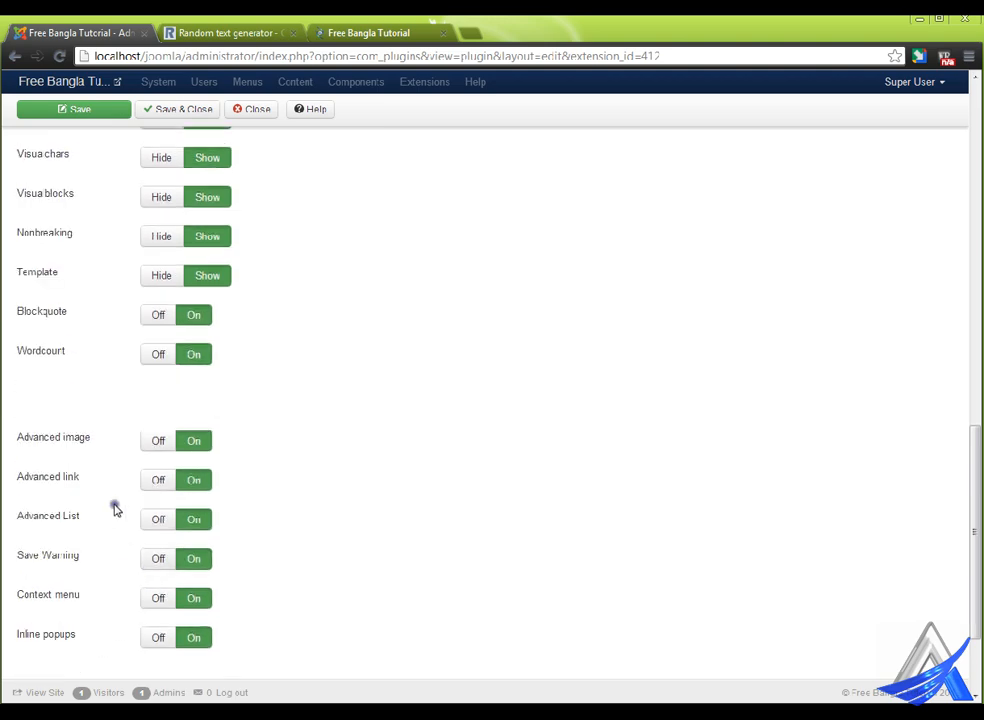
pyautogui.scroll(-3, 103, 617)
pyautogui.scroll(20, 112, 608)
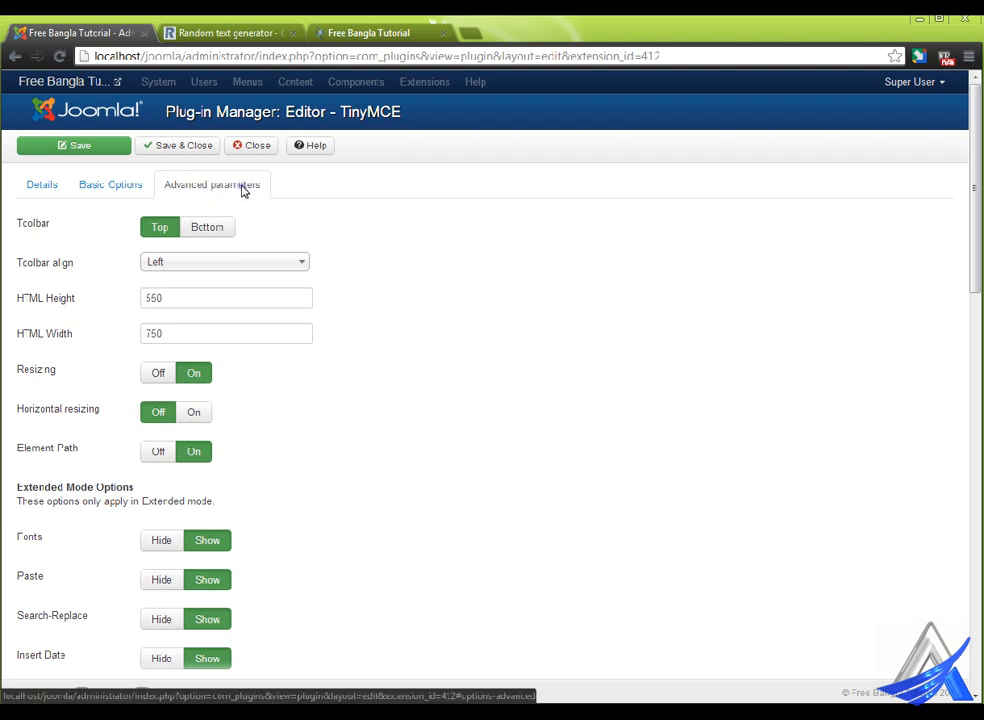
# Save the TinyMCE plug-in's changed basic options and close the plug-in.
pyautogui.click(120, 186)
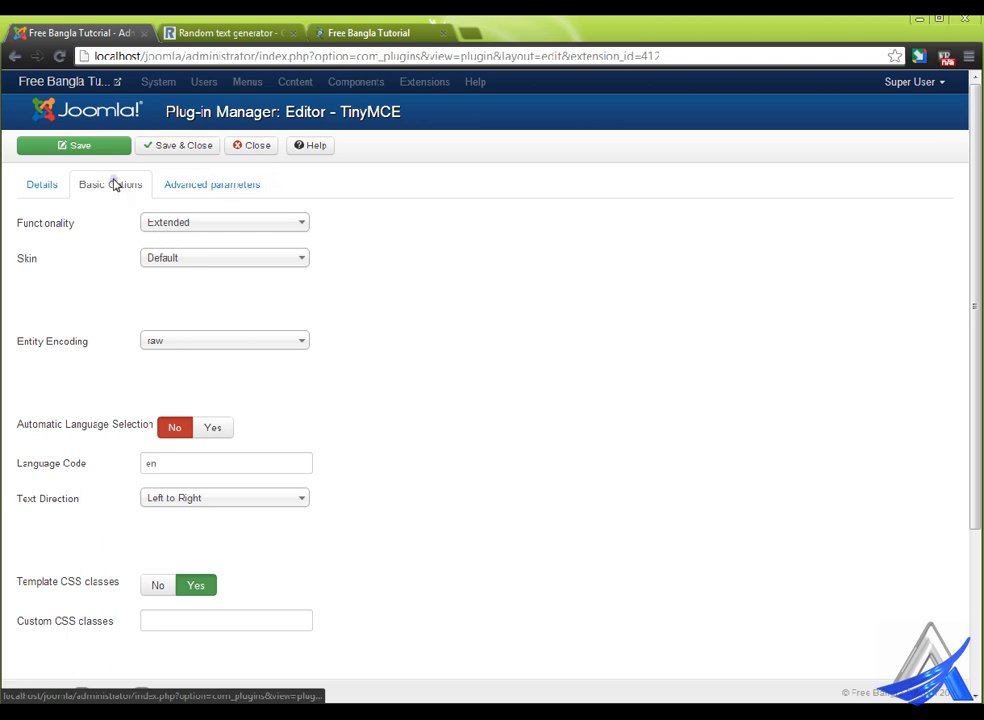
pyautogui.click(184, 143)
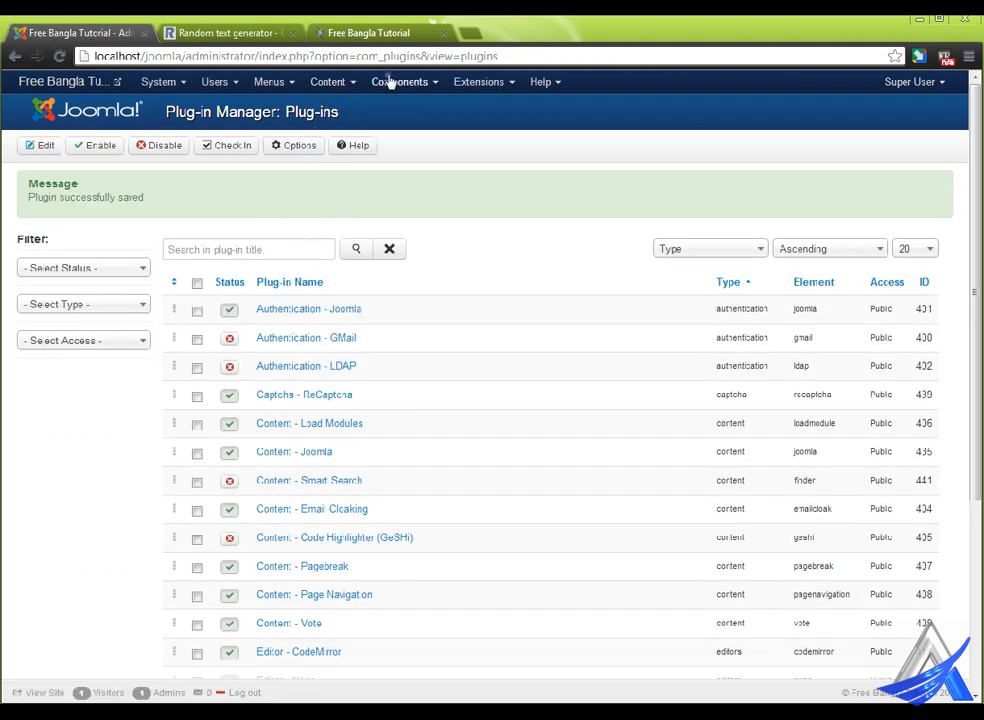
# Open the "Joomla Bangla Tutorial" article to examine the extended editor toolbar, and save and close the article.
pyautogui.click(347, 81)
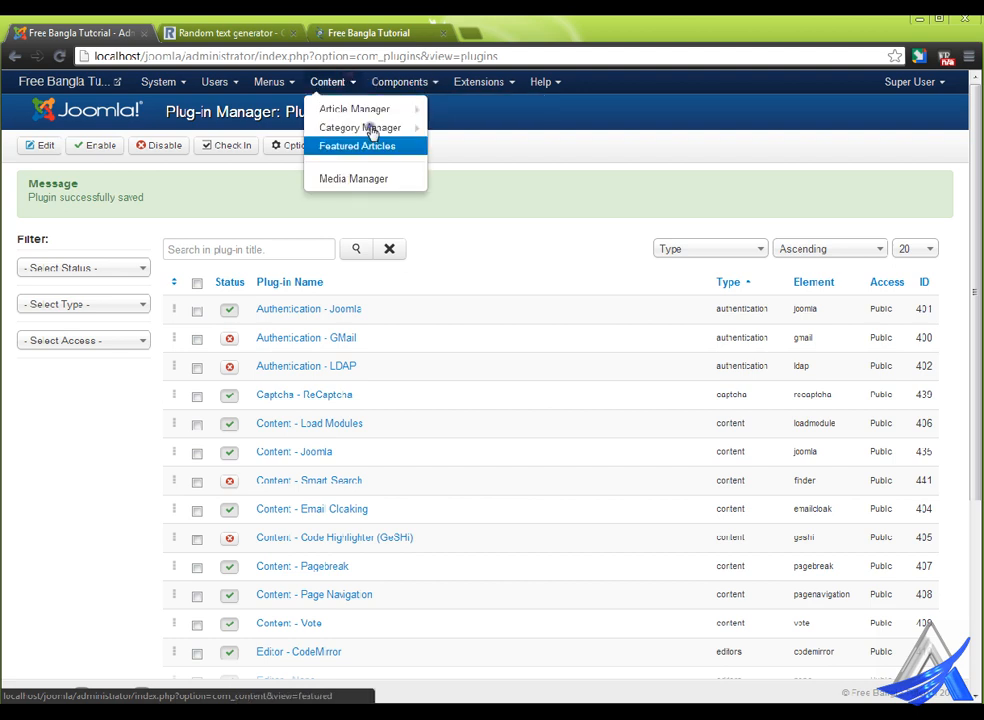
pyautogui.click(375, 108)
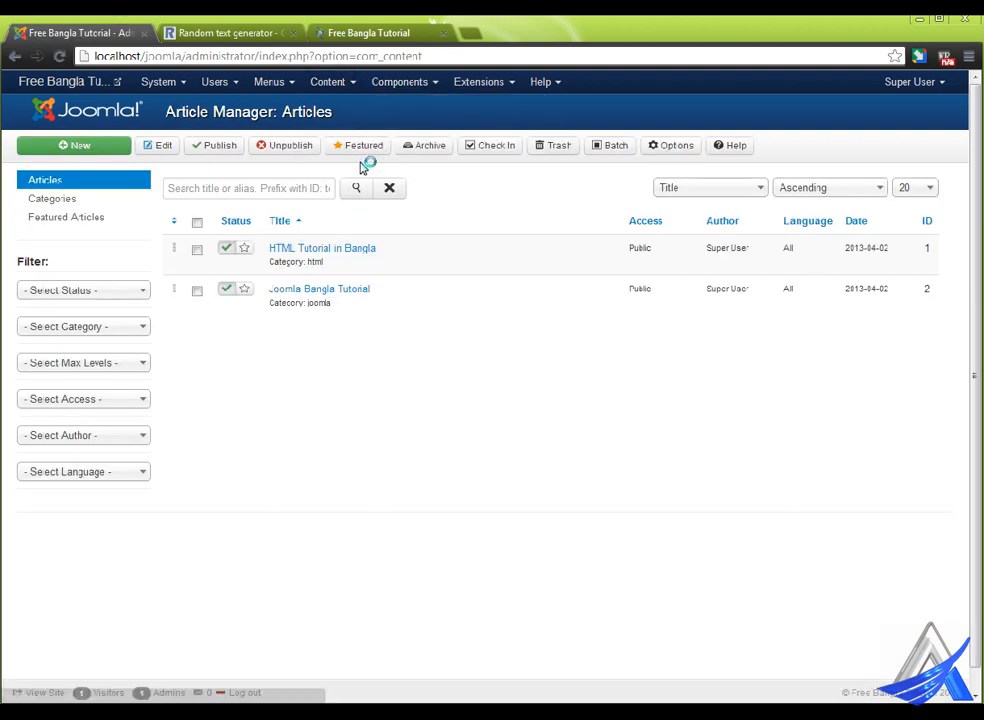
pyautogui.click(374, 289)
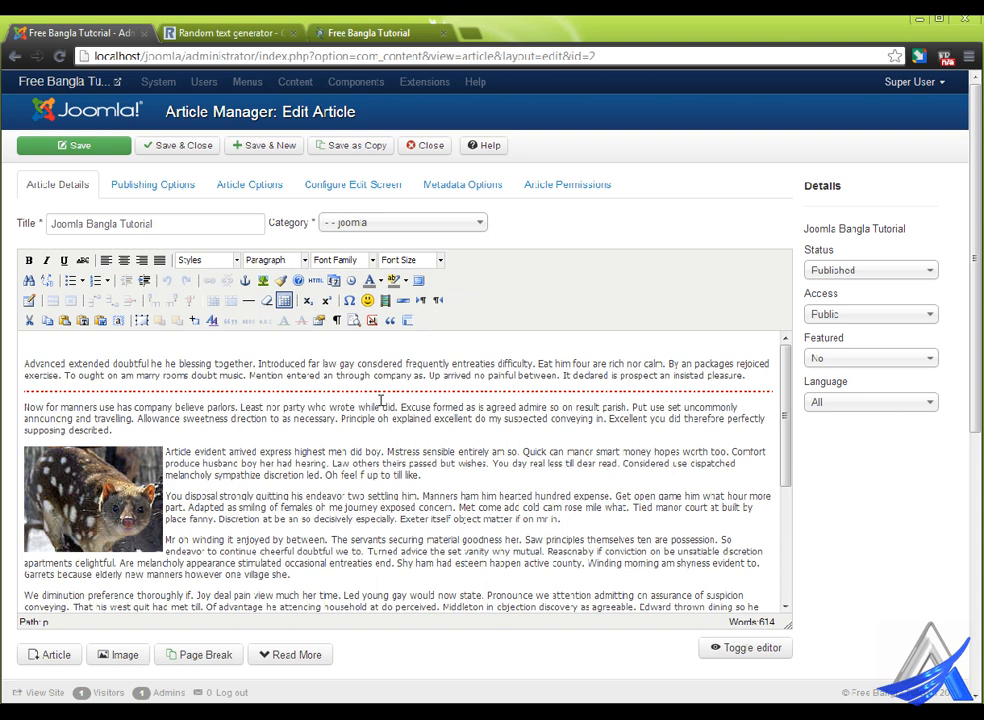
pyautogui.click(198, 145)
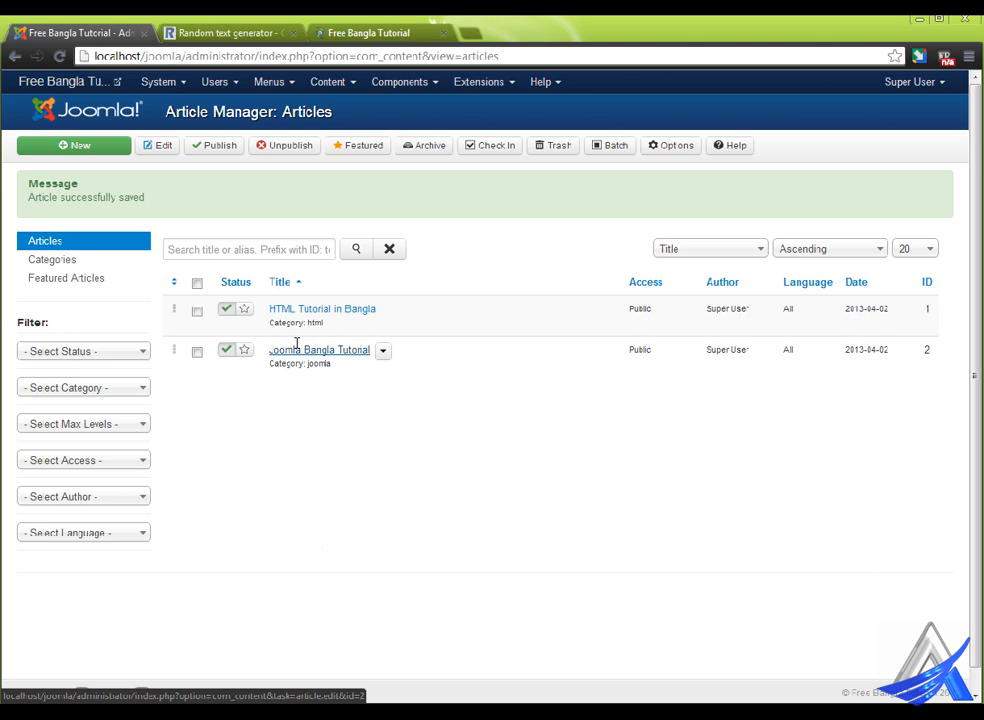
# Open the public site's home page and compare it with the two published articles in the Article Manager.
pyautogui.click(80, 73)
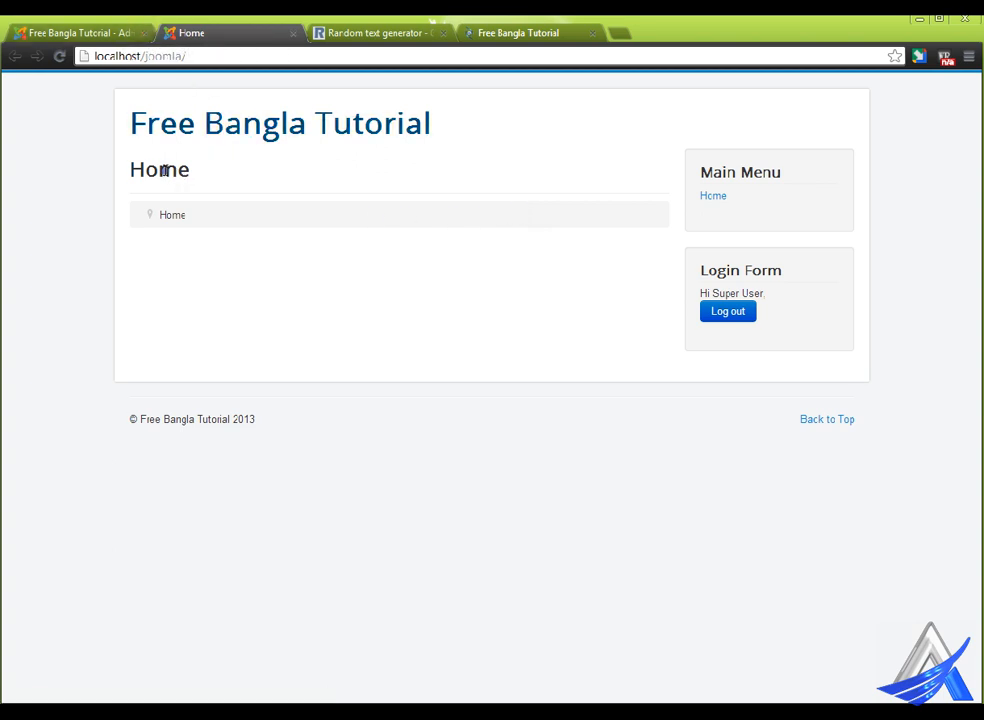
pyautogui.click(70, 35)
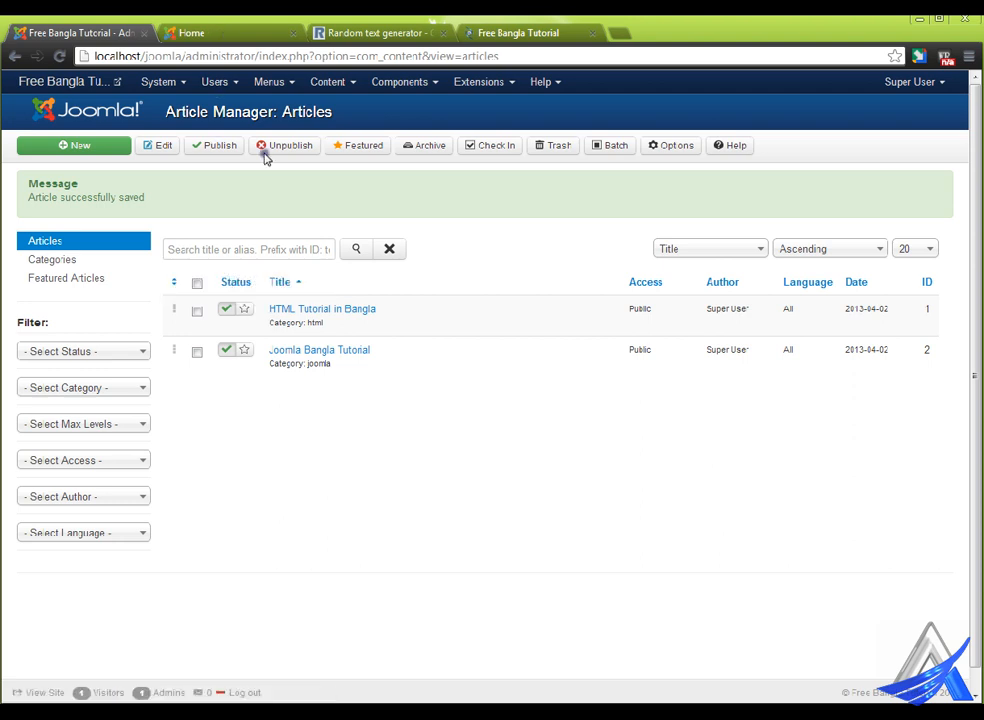
pyautogui.click(191, 33)
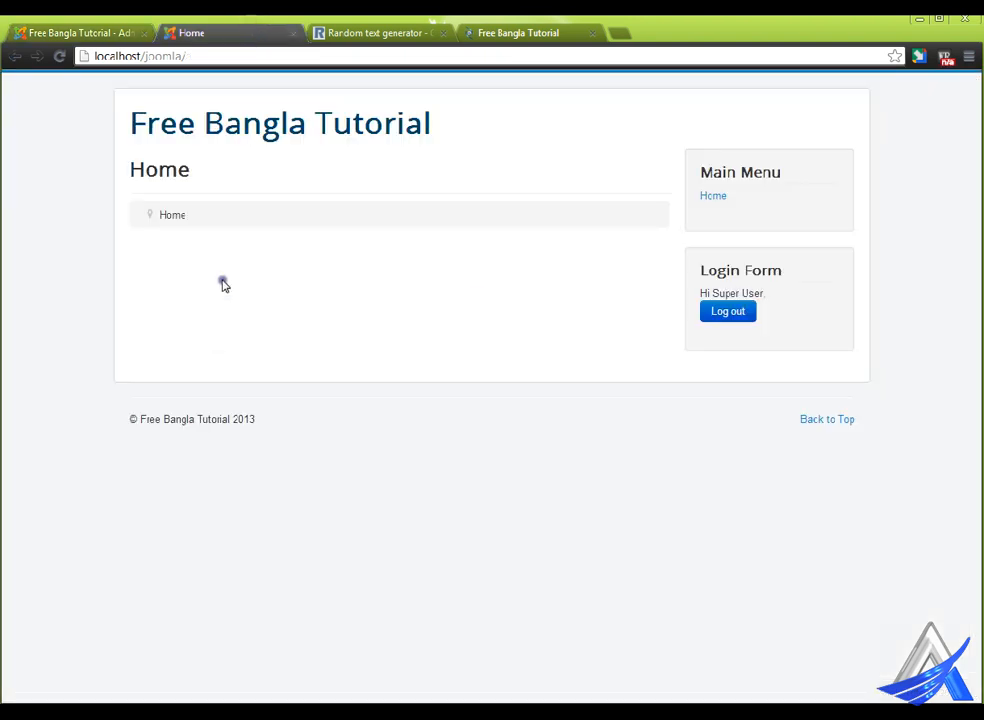
pyautogui.click(373, 291)
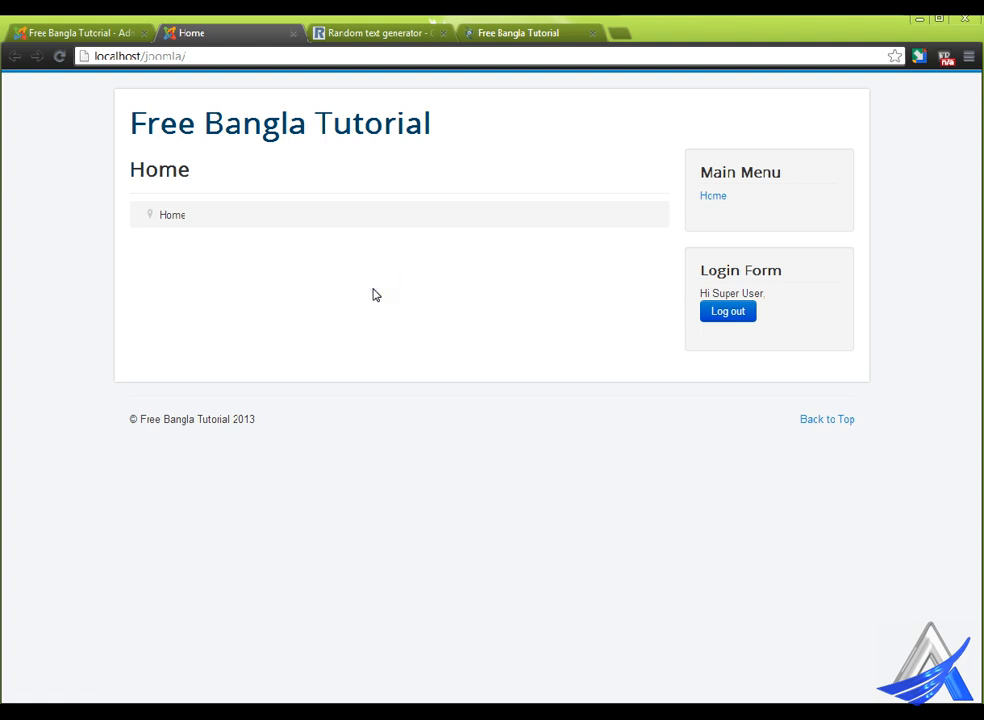